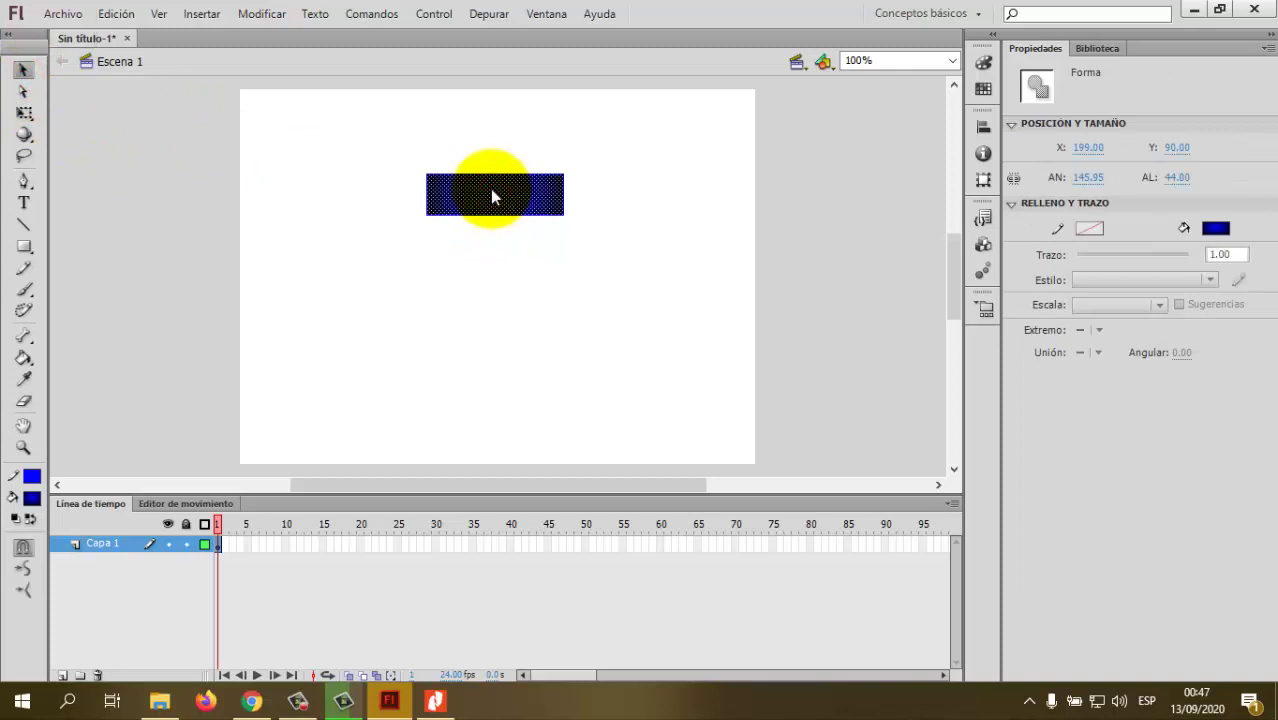
pyautogui.press('F8')
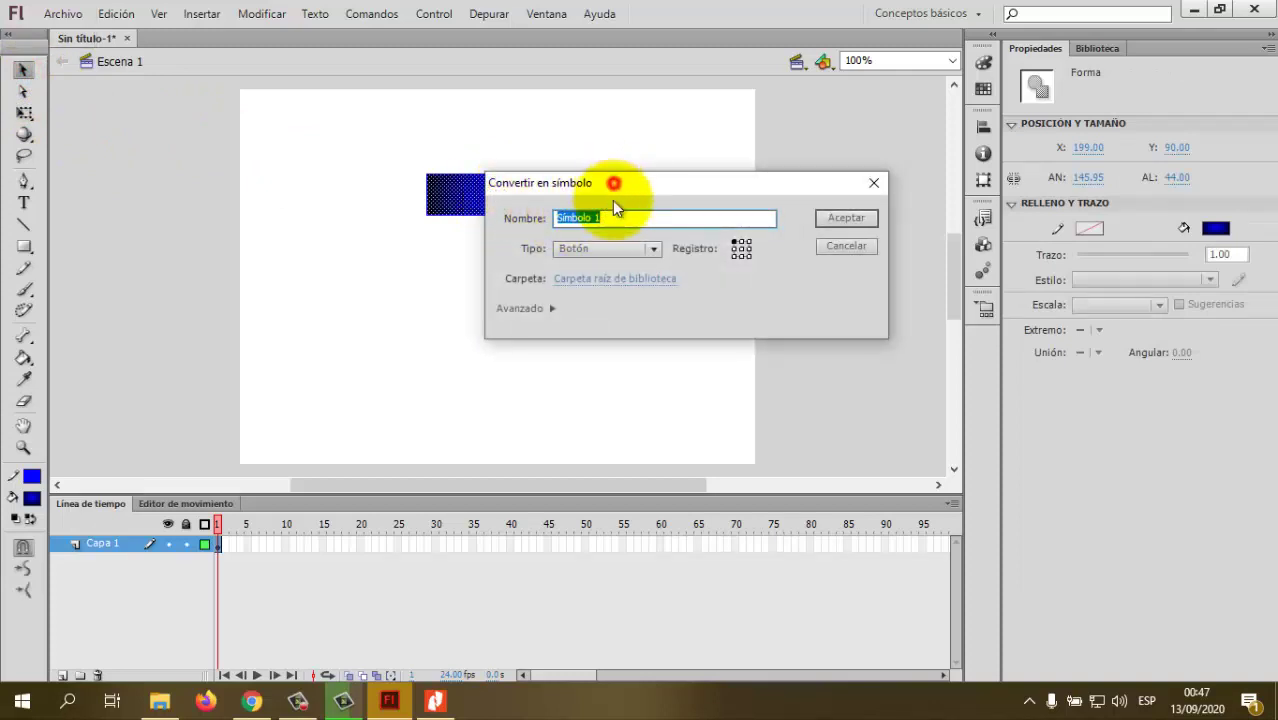
pyautogui.moveTo(612, 200); pyautogui.dragTo(538, 270)
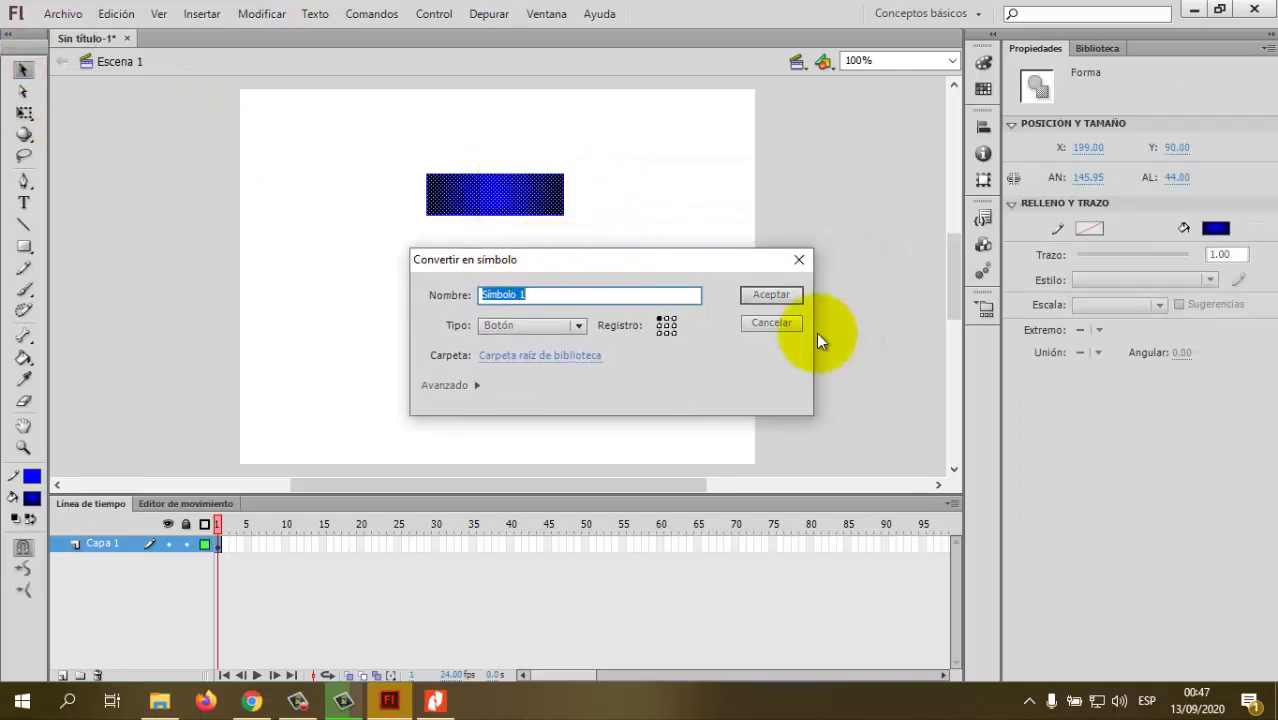
pyautogui.click(766, 323)
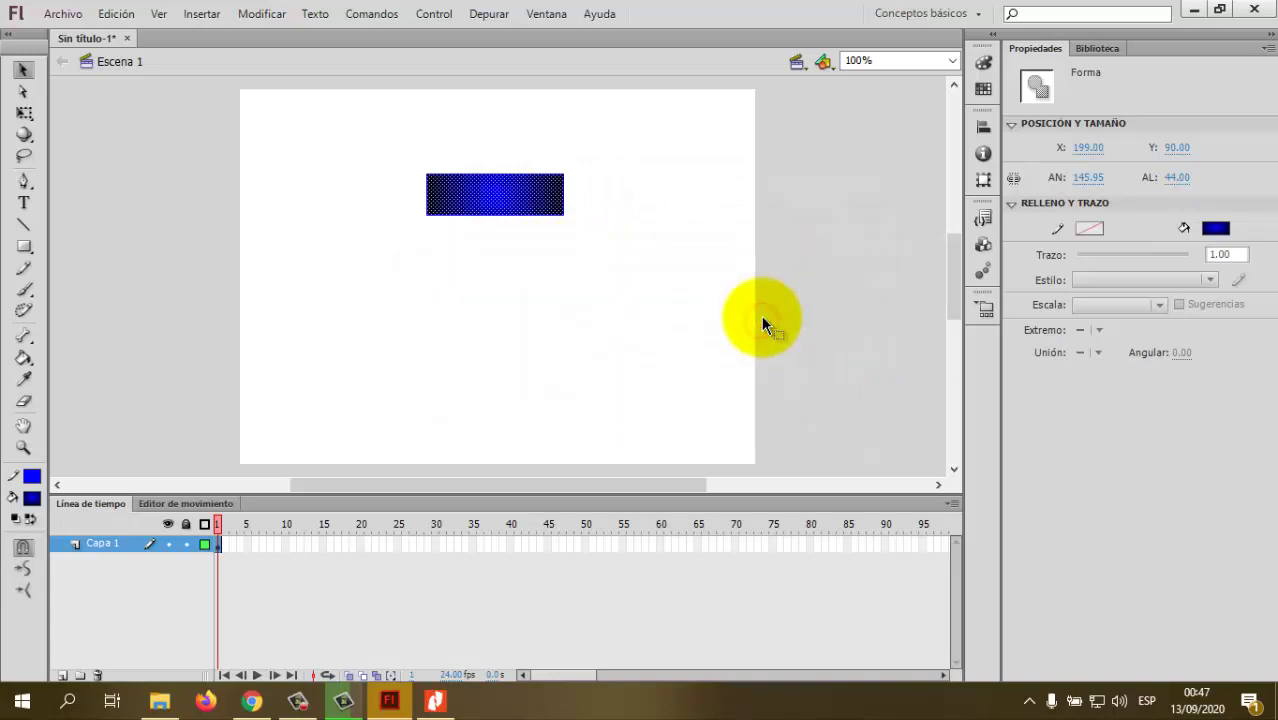
pyautogui.click(644, 302)
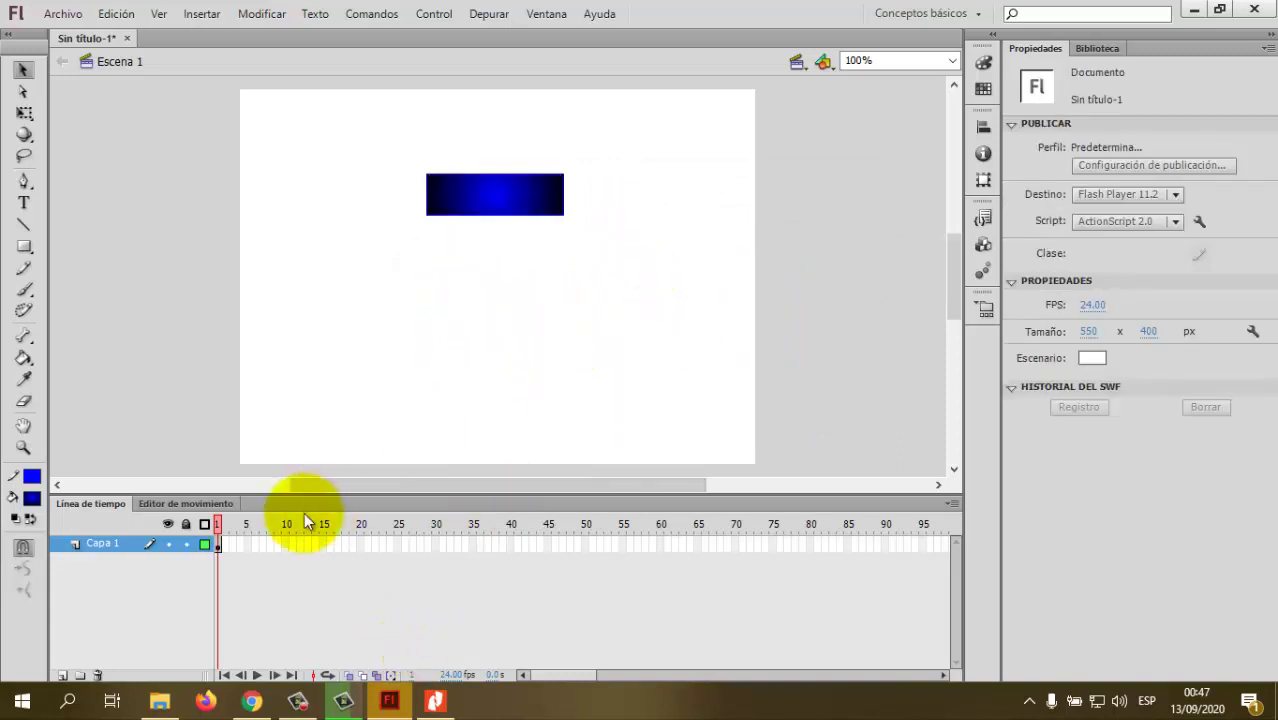
# - Rename the layer Capa 1 as "boton play"
pyautogui.click(113, 545)
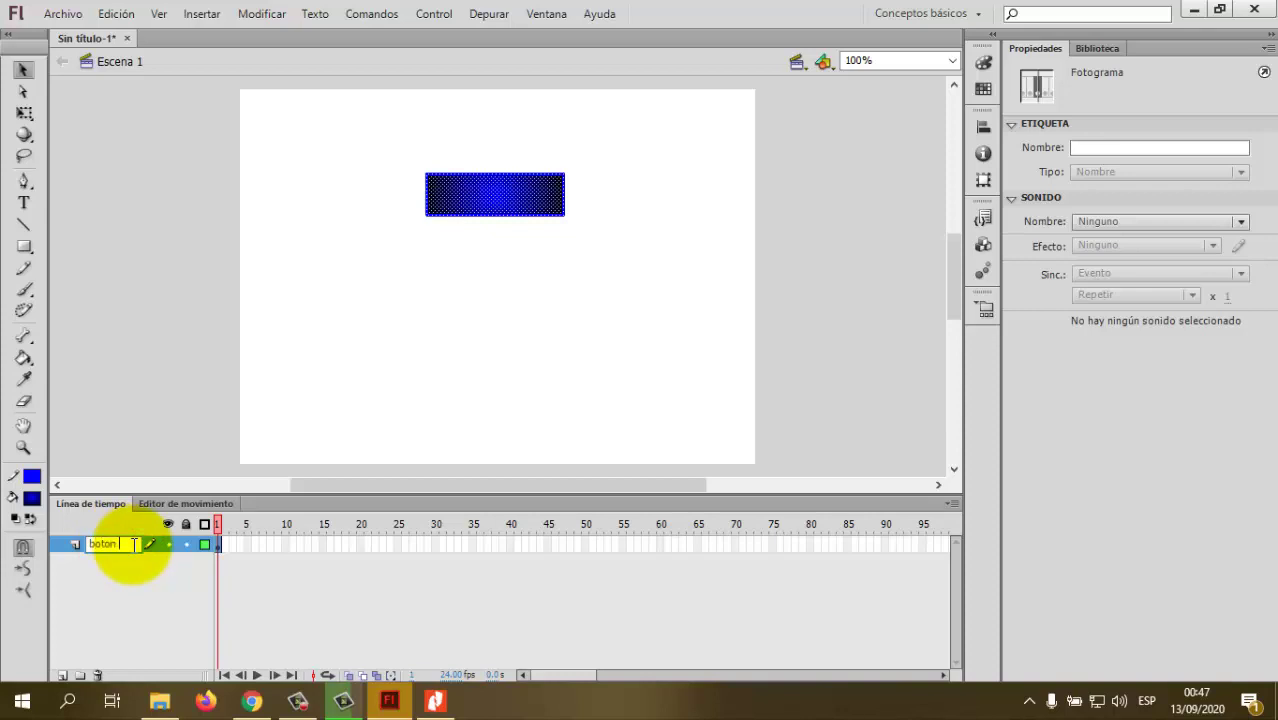
pyautogui.write('y')
pyautogui.press('Return')
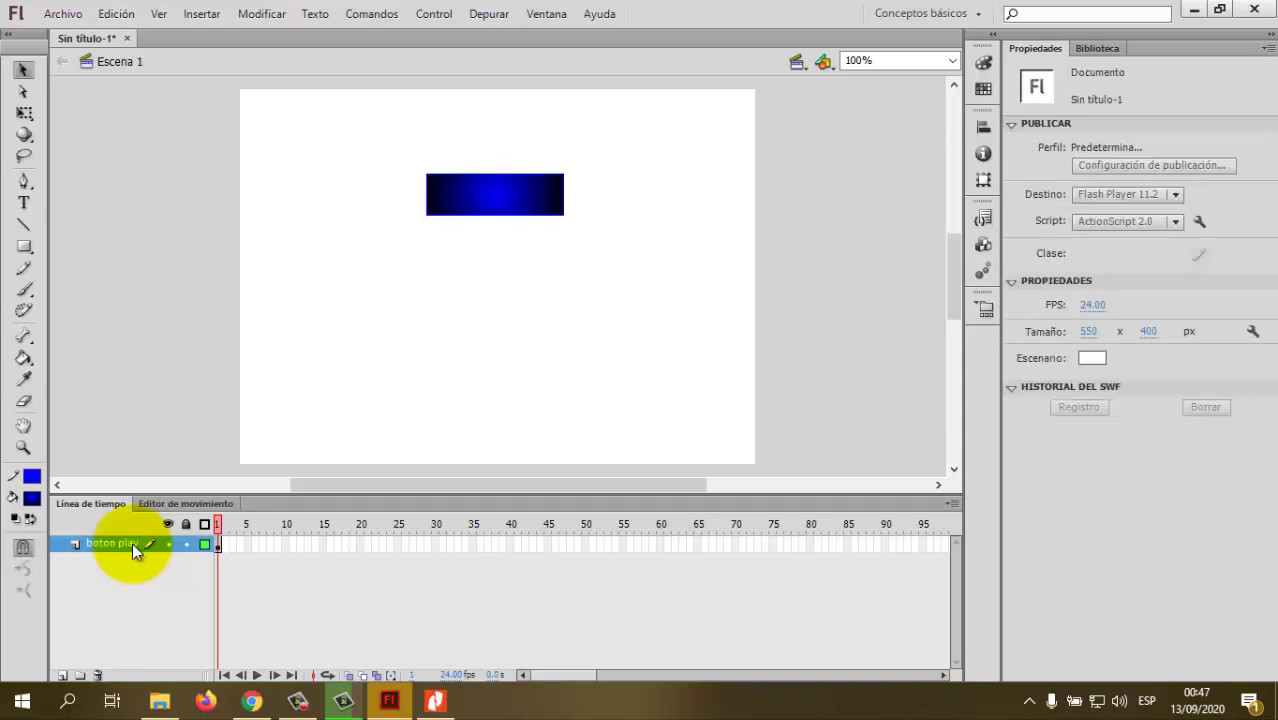
pyautogui.click(493, 193)
pyautogui.press('F8')
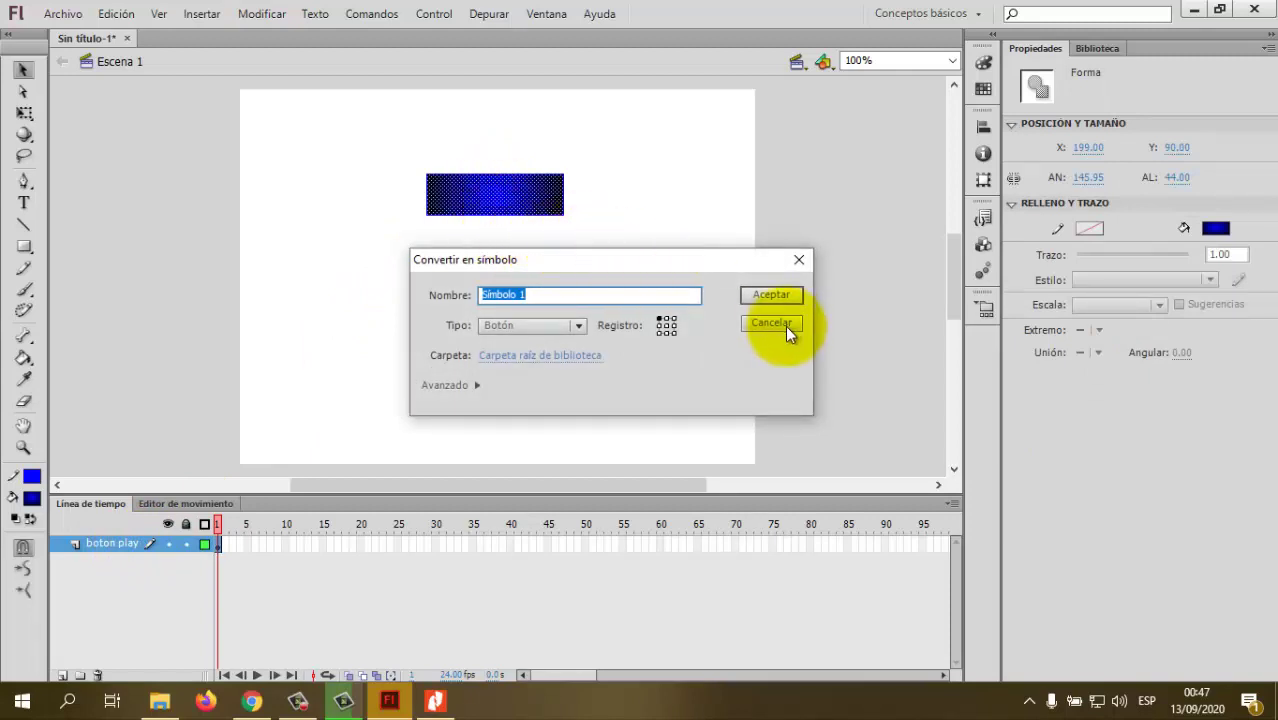
pyautogui.click(771, 322)
pyautogui.click(540, 214)
pyautogui.rightClick(538, 213)
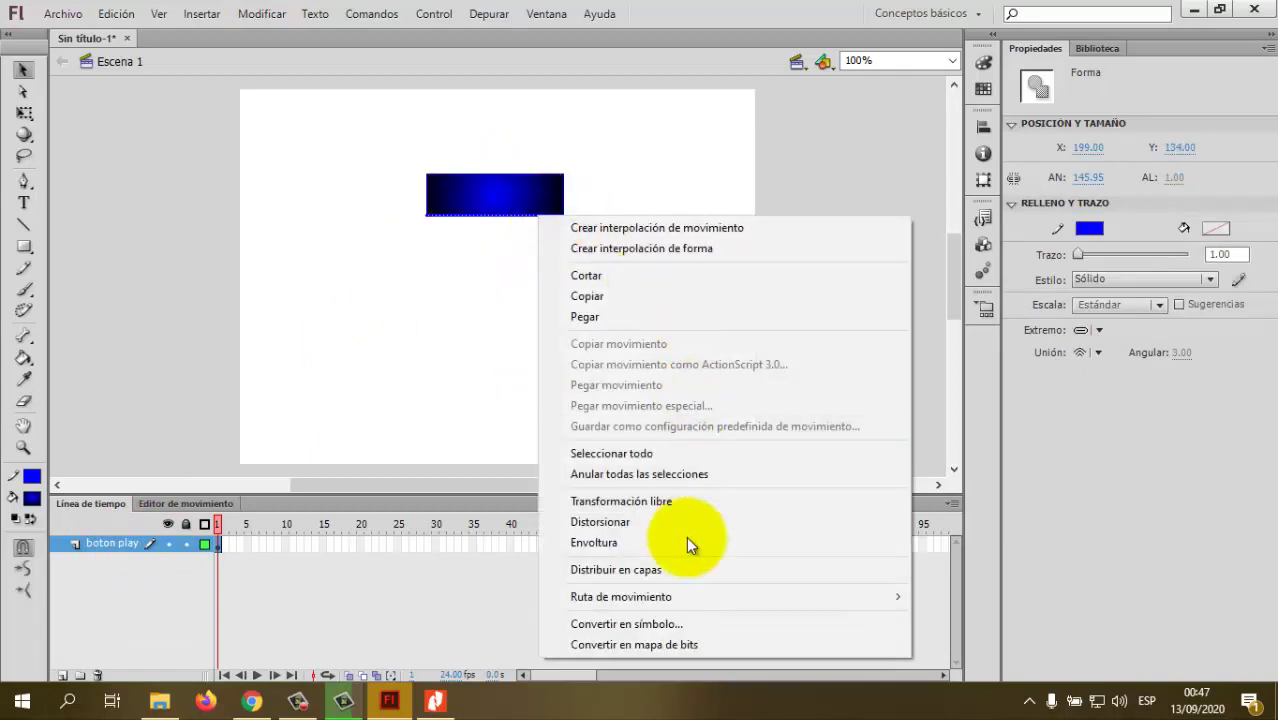
pyautogui.click(663, 624)
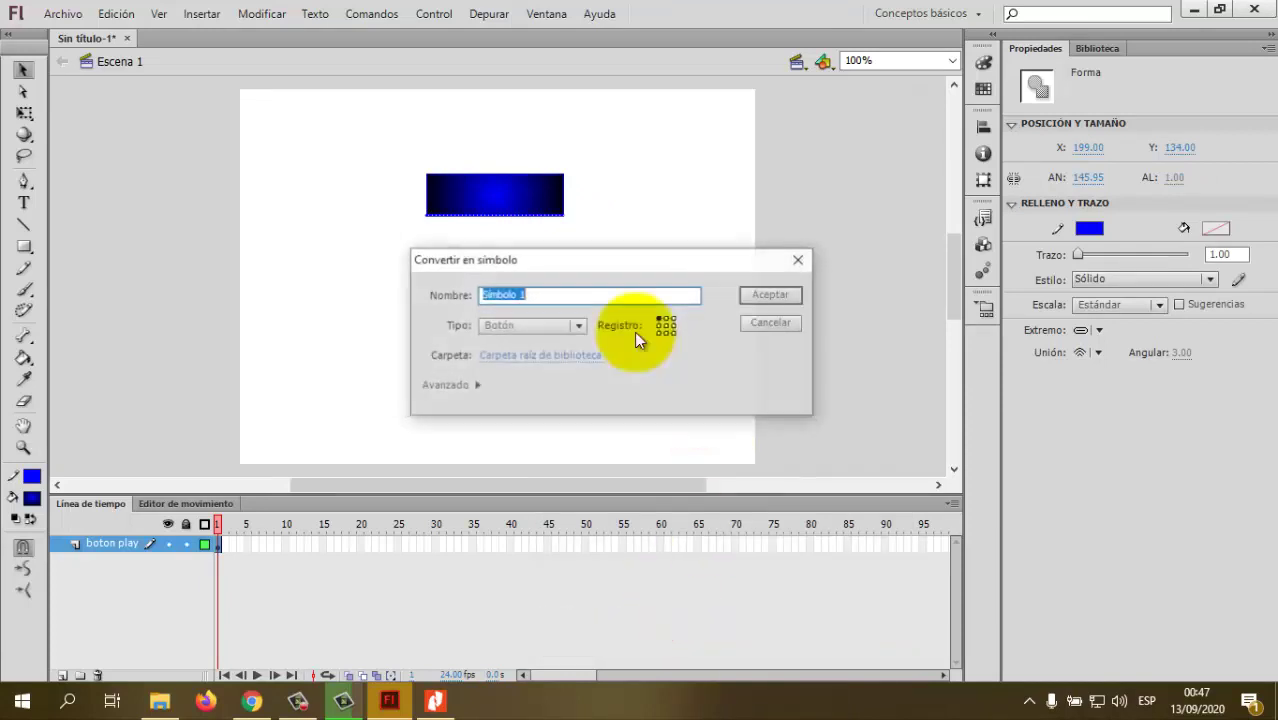
pyautogui.click(765, 323)
pyautogui.click(538, 197)
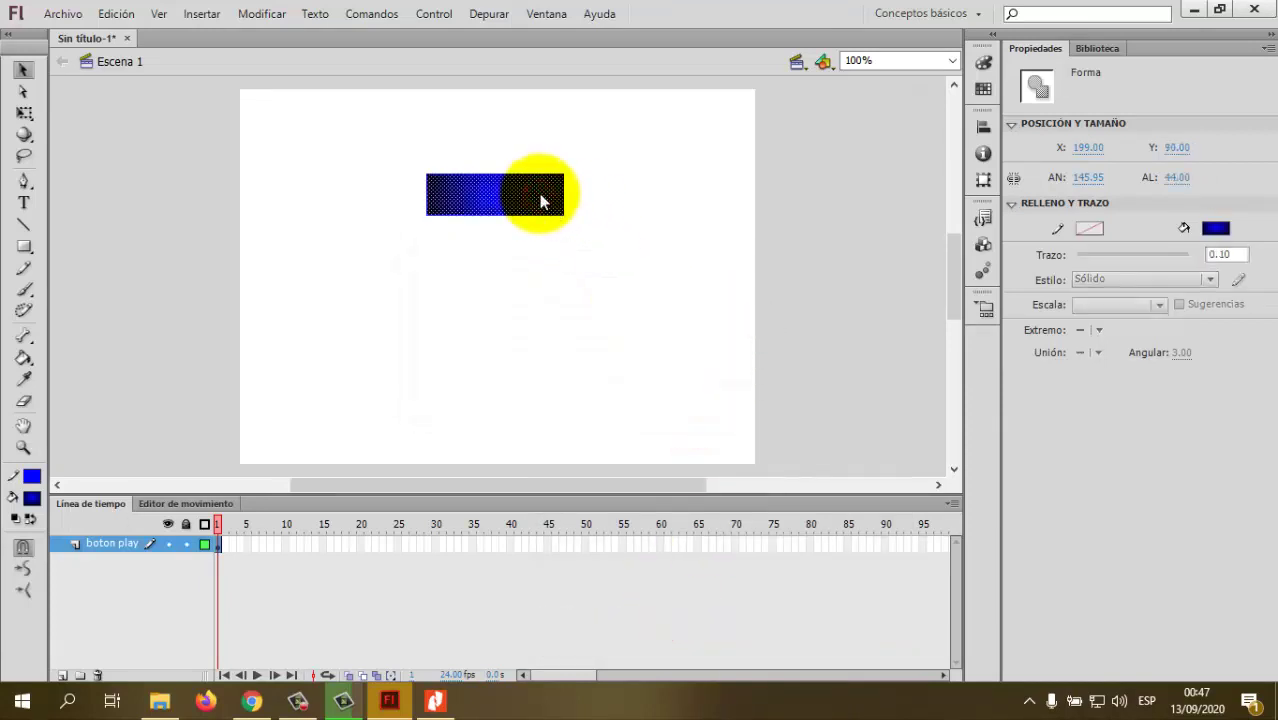
pyautogui.press('F8')
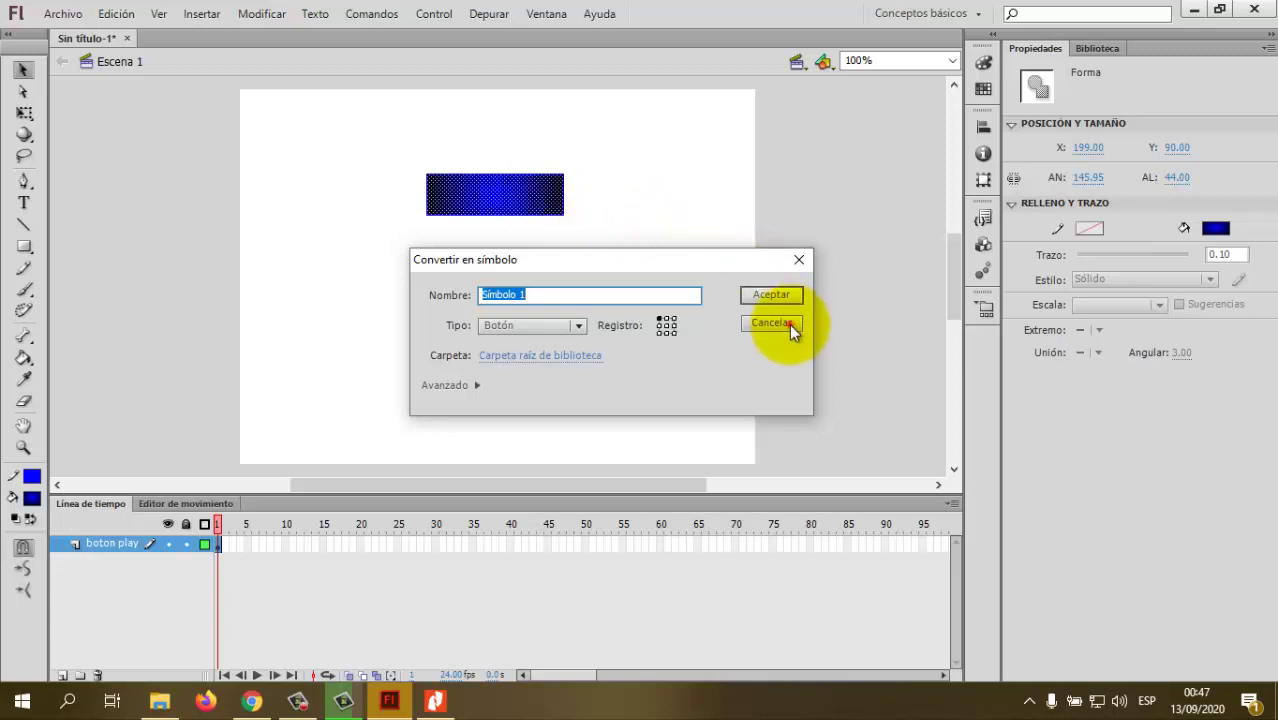
pyautogui.click(771, 323)
# - Convert the blue gradient rectangle into a symbol of type Botón named "b-play"
pyautogui.rightClick(522, 204)
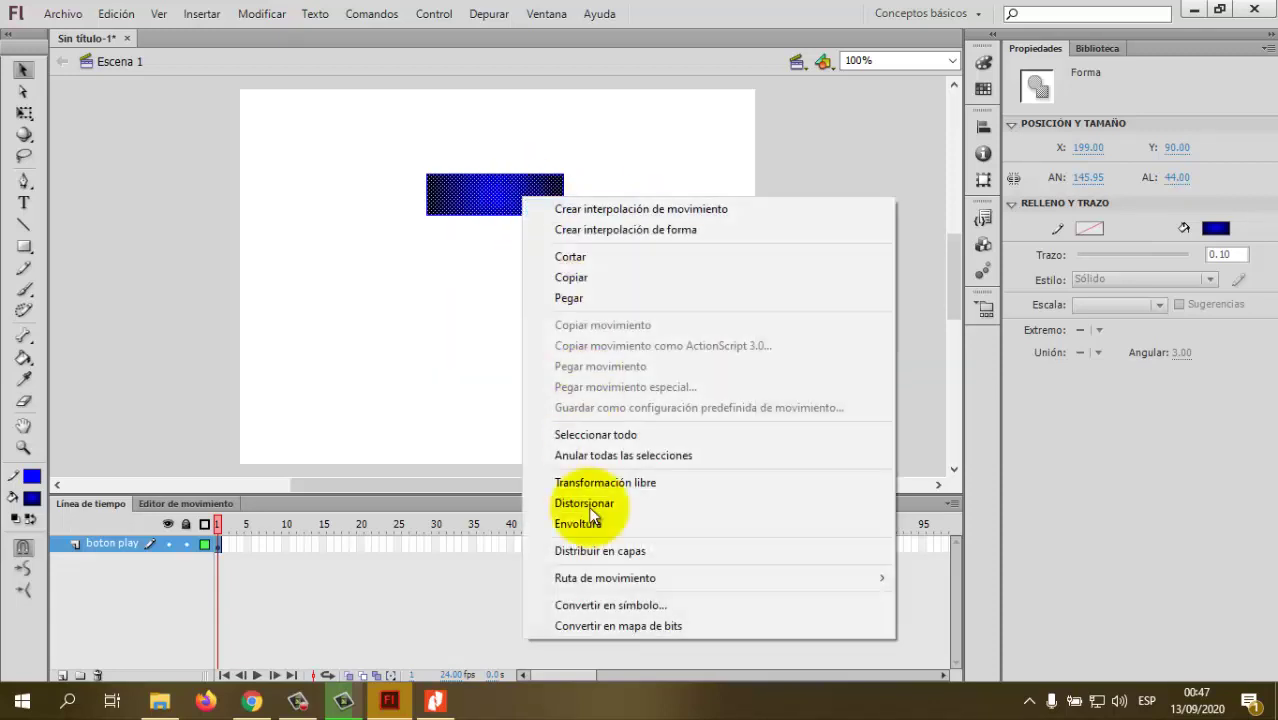
pyautogui.click(637, 607)
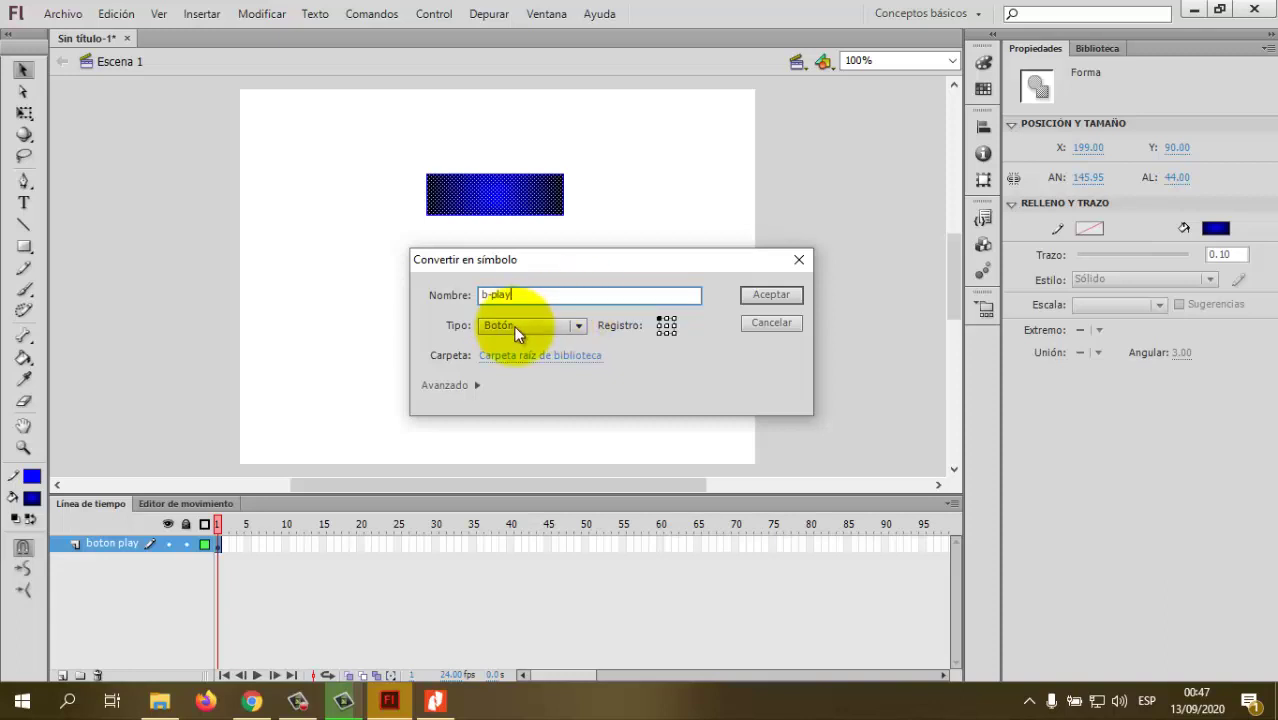
pyautogui.click(752, 296)
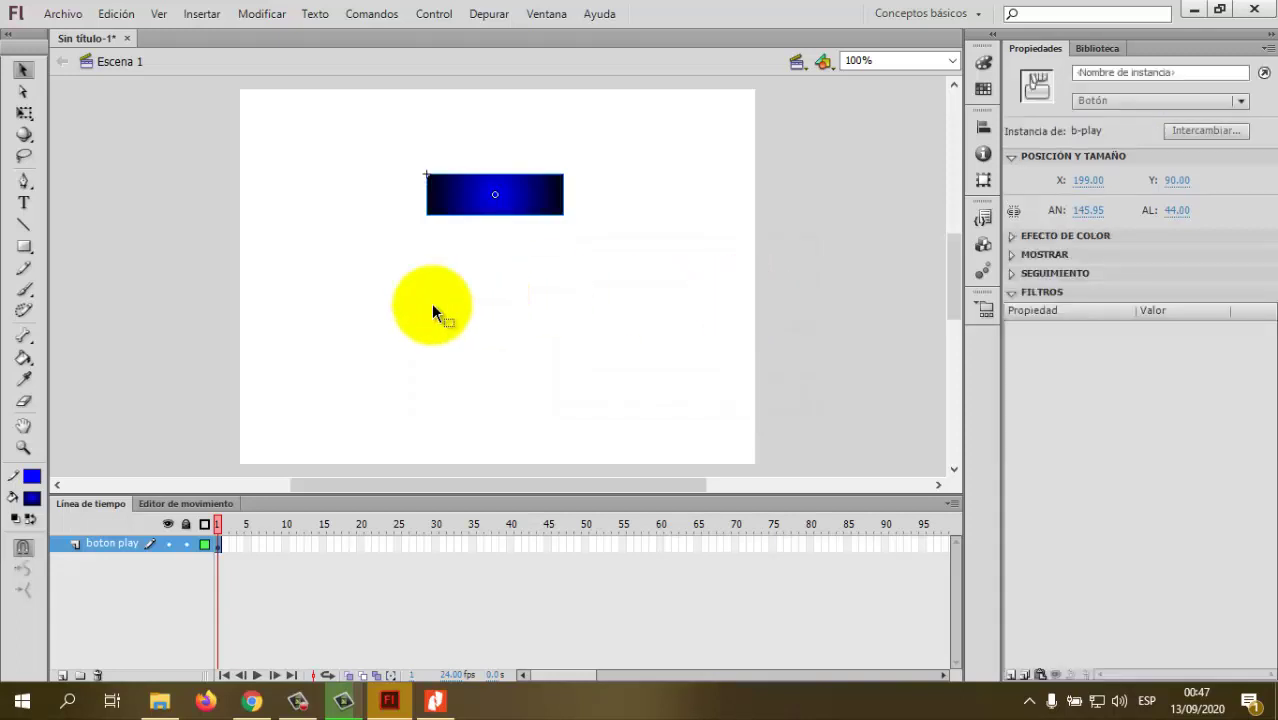
# - Read the PRACTICA 07 instructions about the button's text in Nitro Pro and return to Flash
pyautogui.click(435, 700)
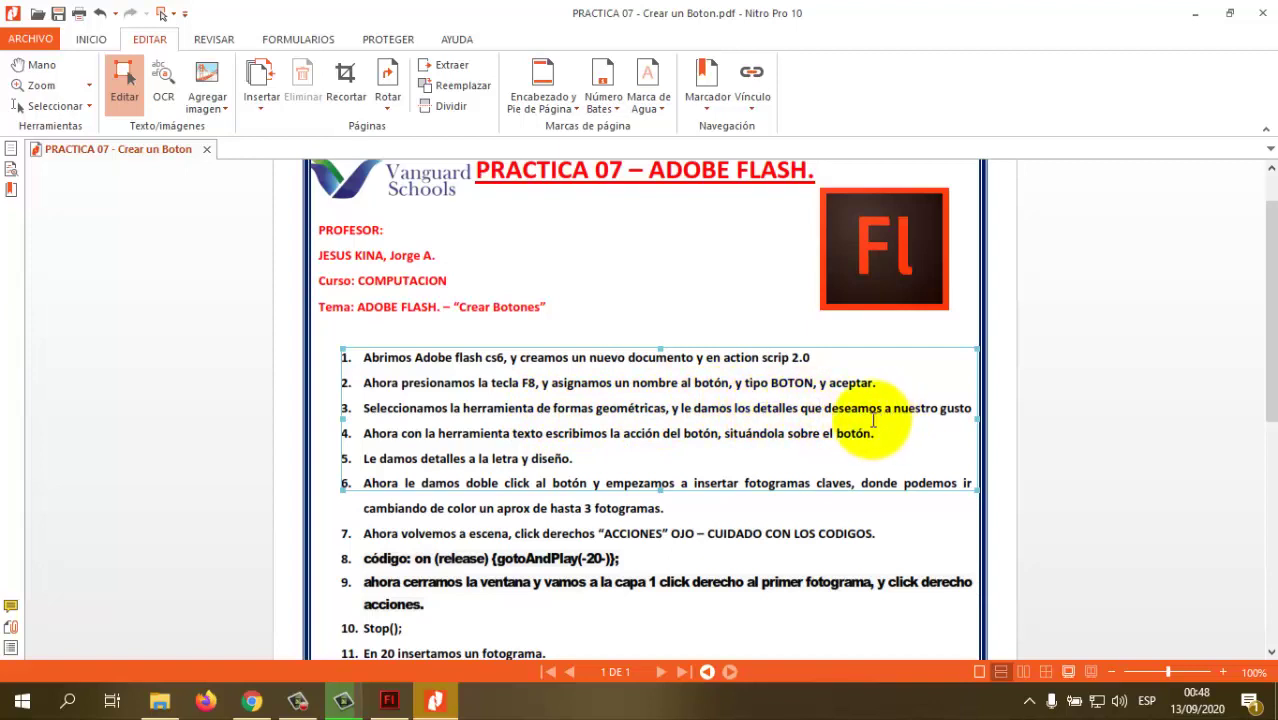
pyautogui.click(440, 704)
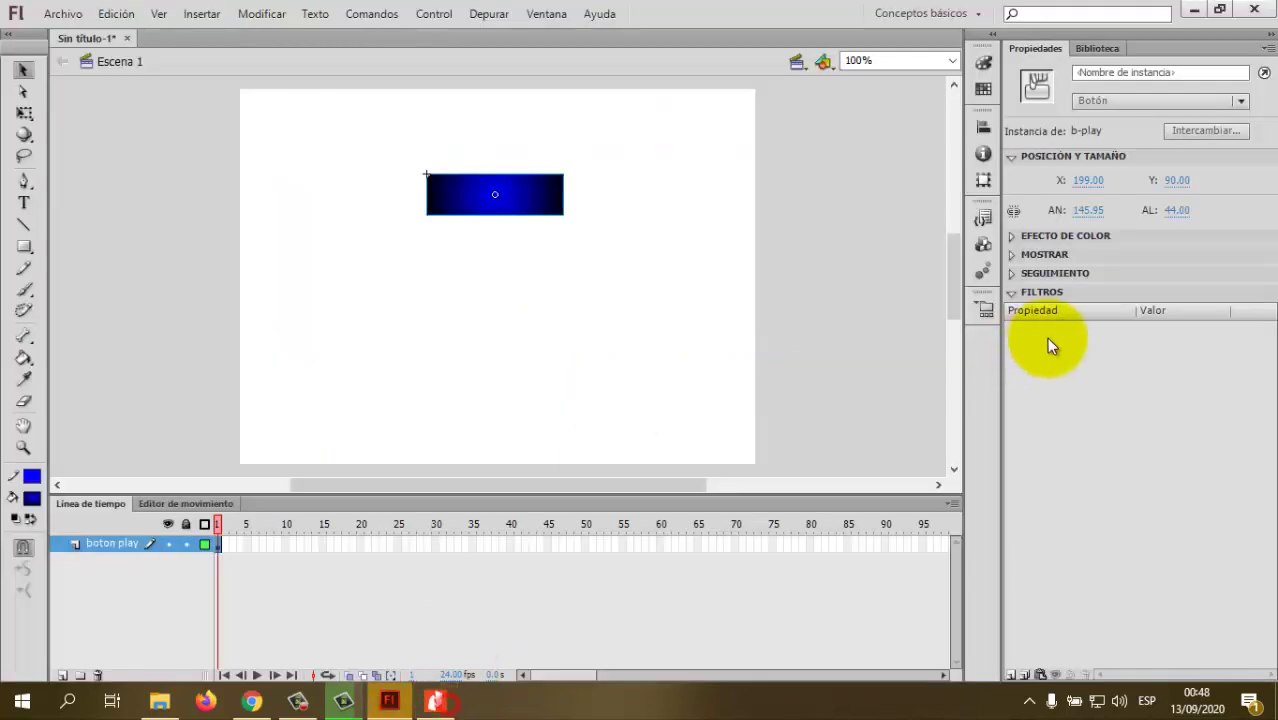
pyautogui.moveTo(540, 212); pyautogui.dragTo(516, 318)
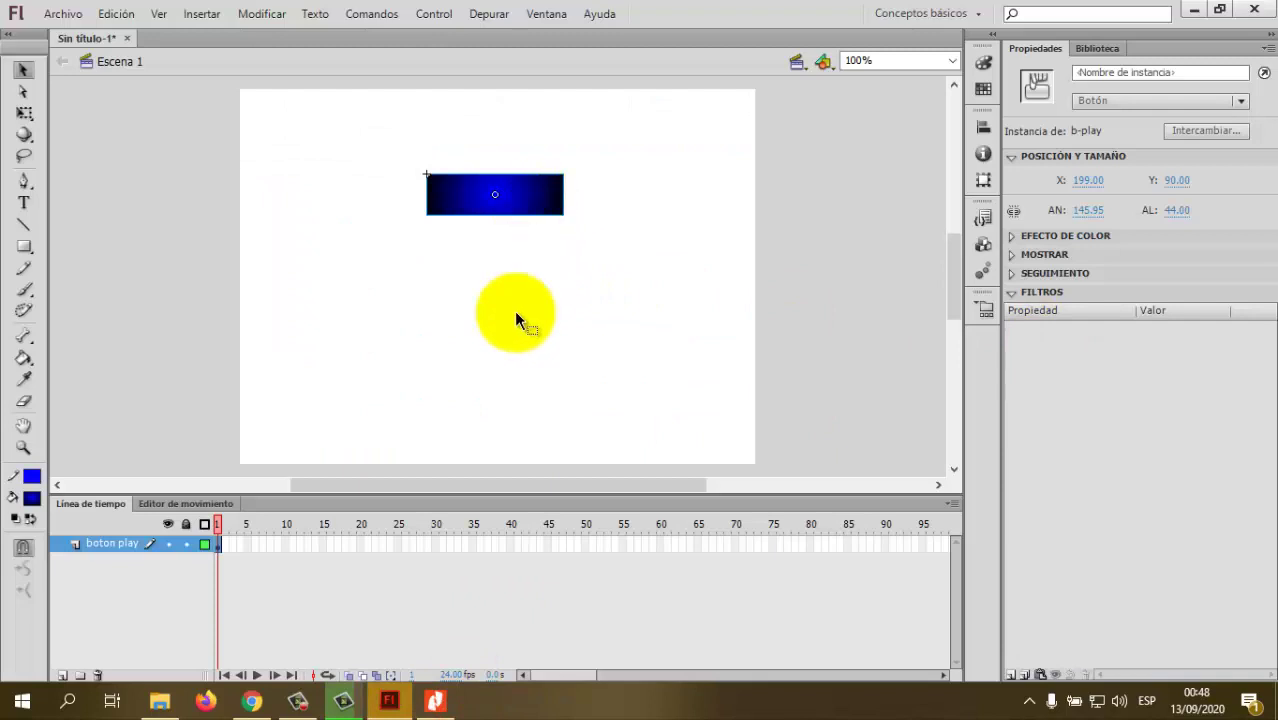
pyautogui.click(452, 705)
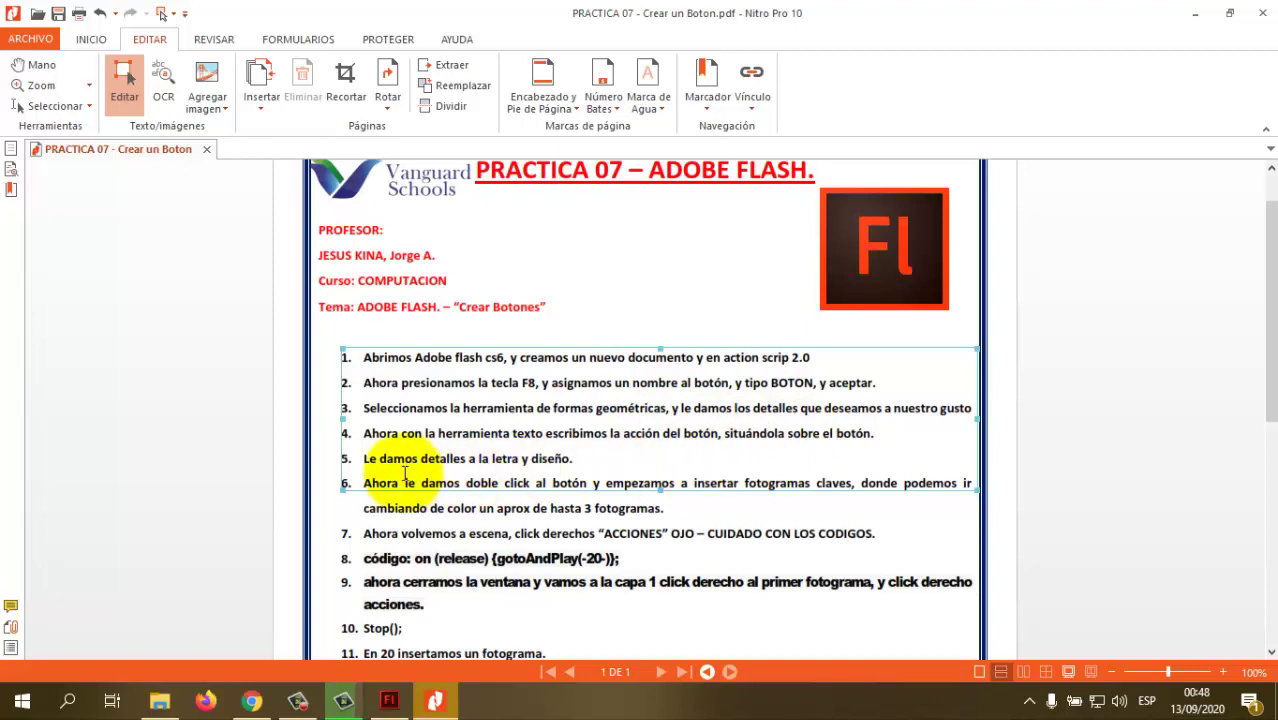
pyautogui.click(447, 708)
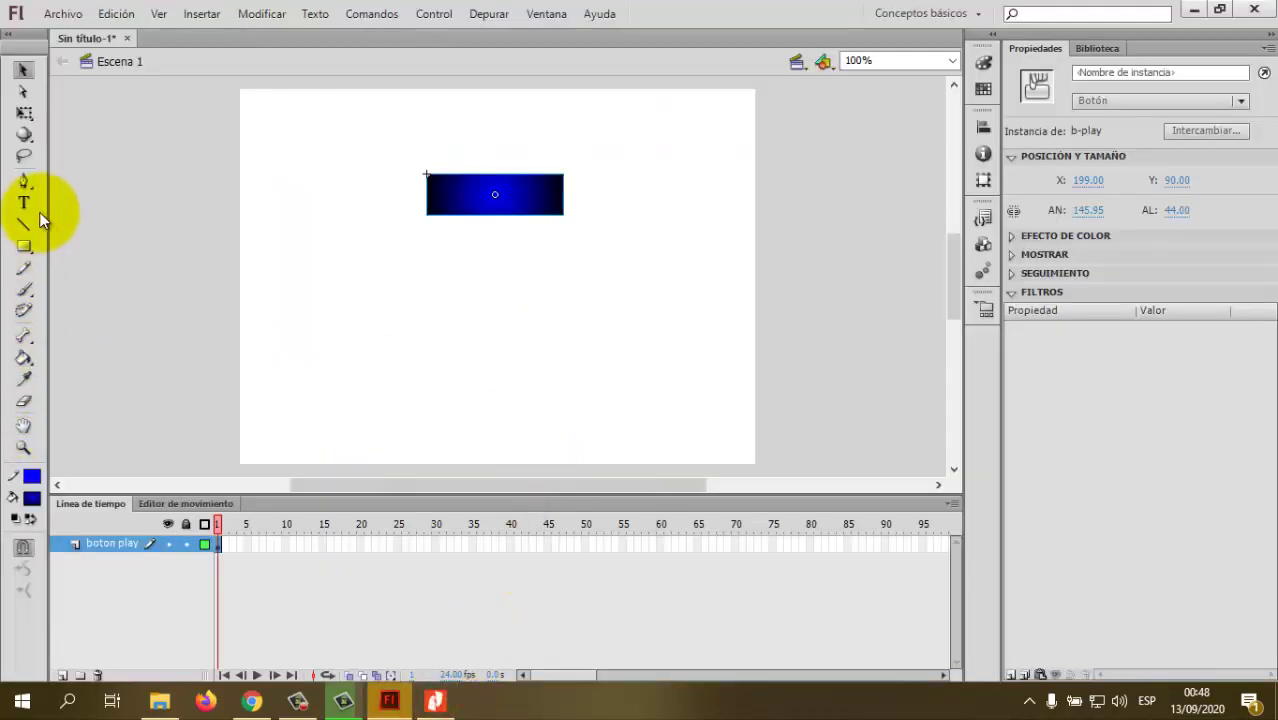
# - Add the red static text "PLAY" at 20 pt on the blue button
pyautogui.click(30, 204)
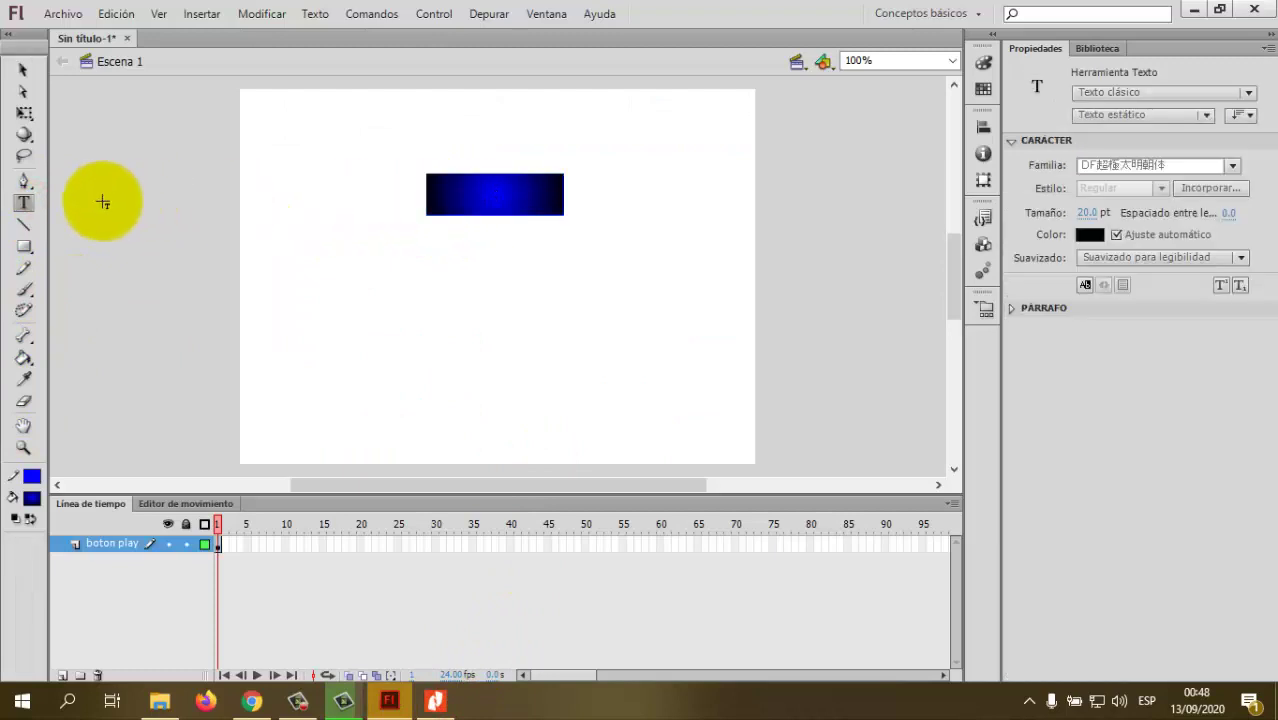
pyautogui.click(438, 190)
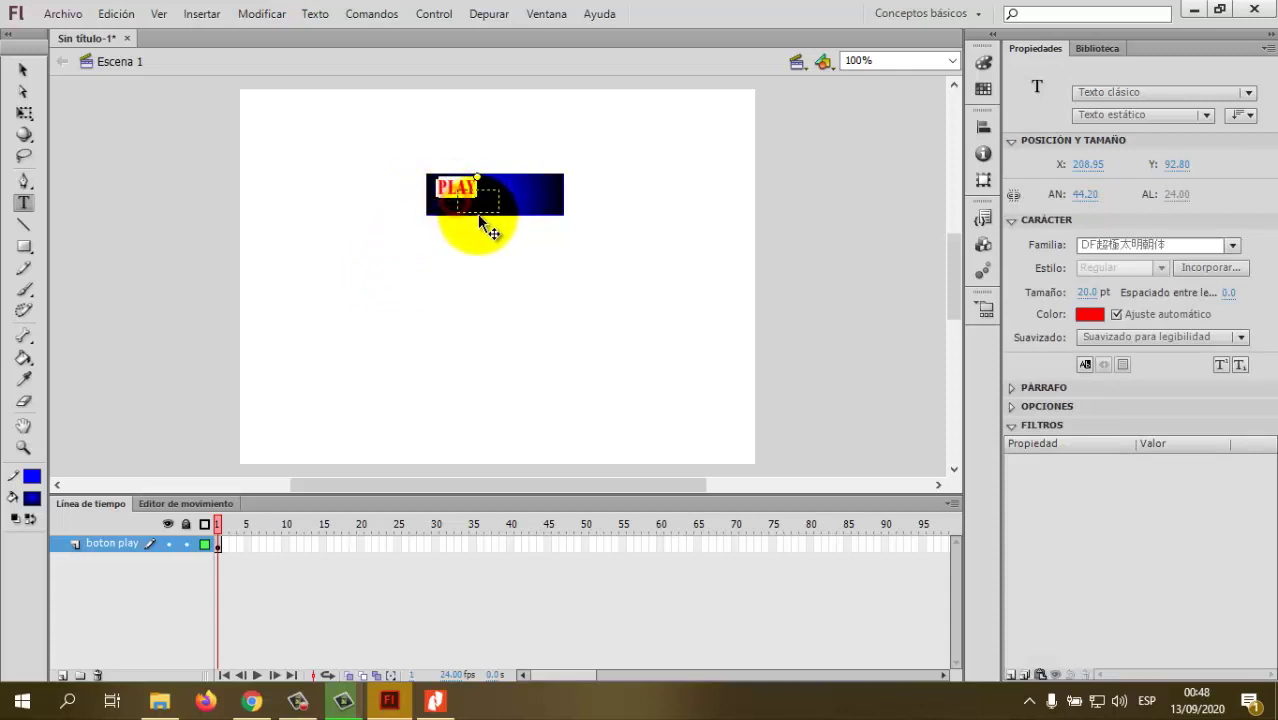
pyautogui.moveTo(490, 210); pyautogui.dragTo(449, 201)
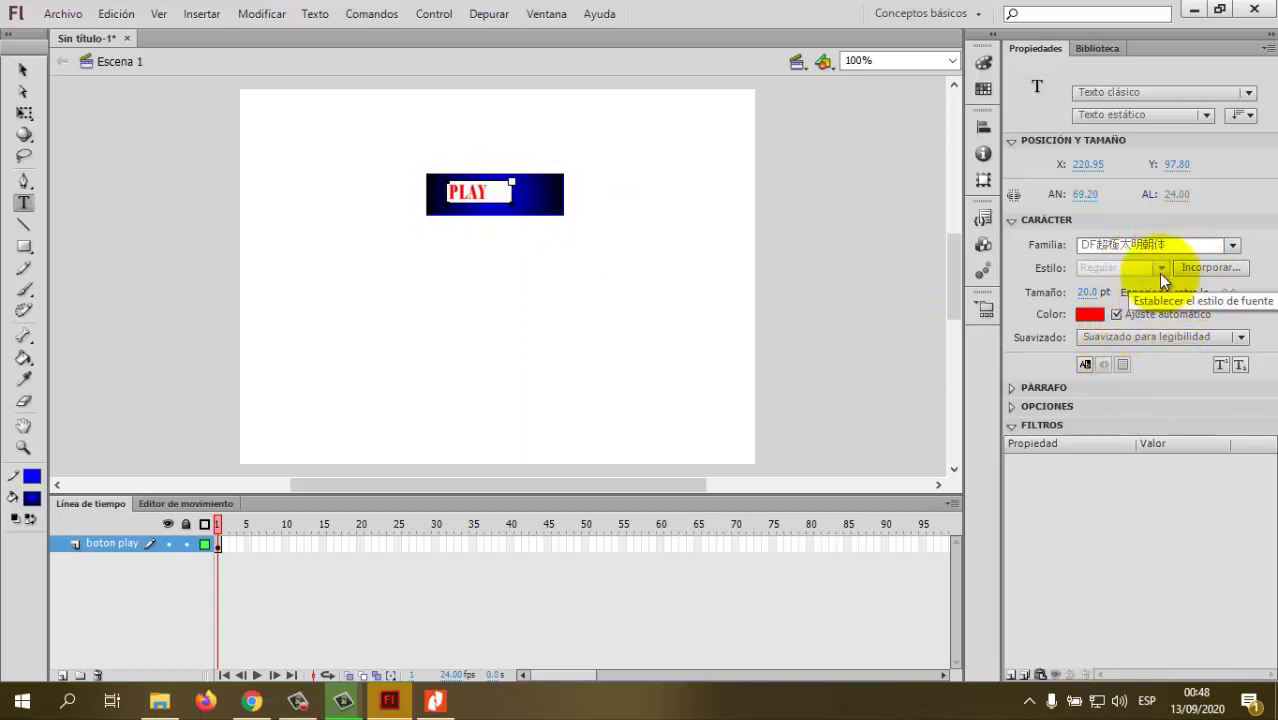
# - Center the PLAY text within its box and on the button, and set its size to 28 pt
pyautogui.click(1121, 364)
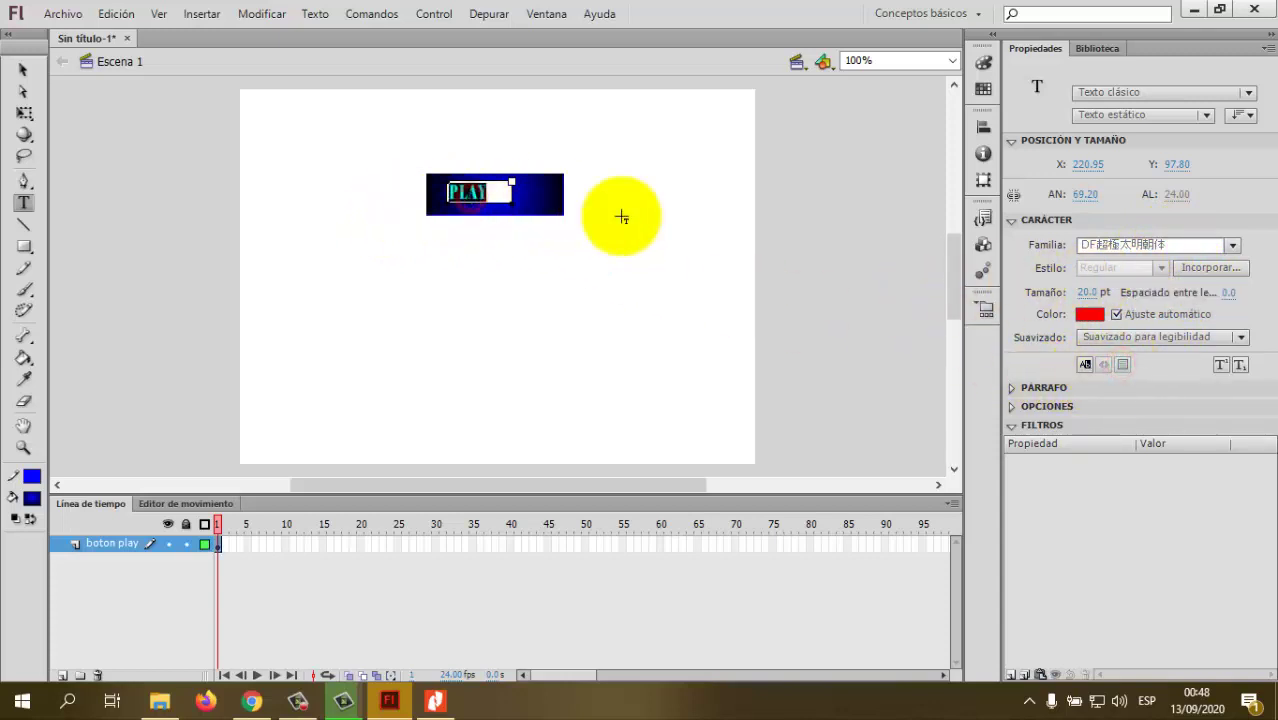
pyautogui.click(1063, 391)
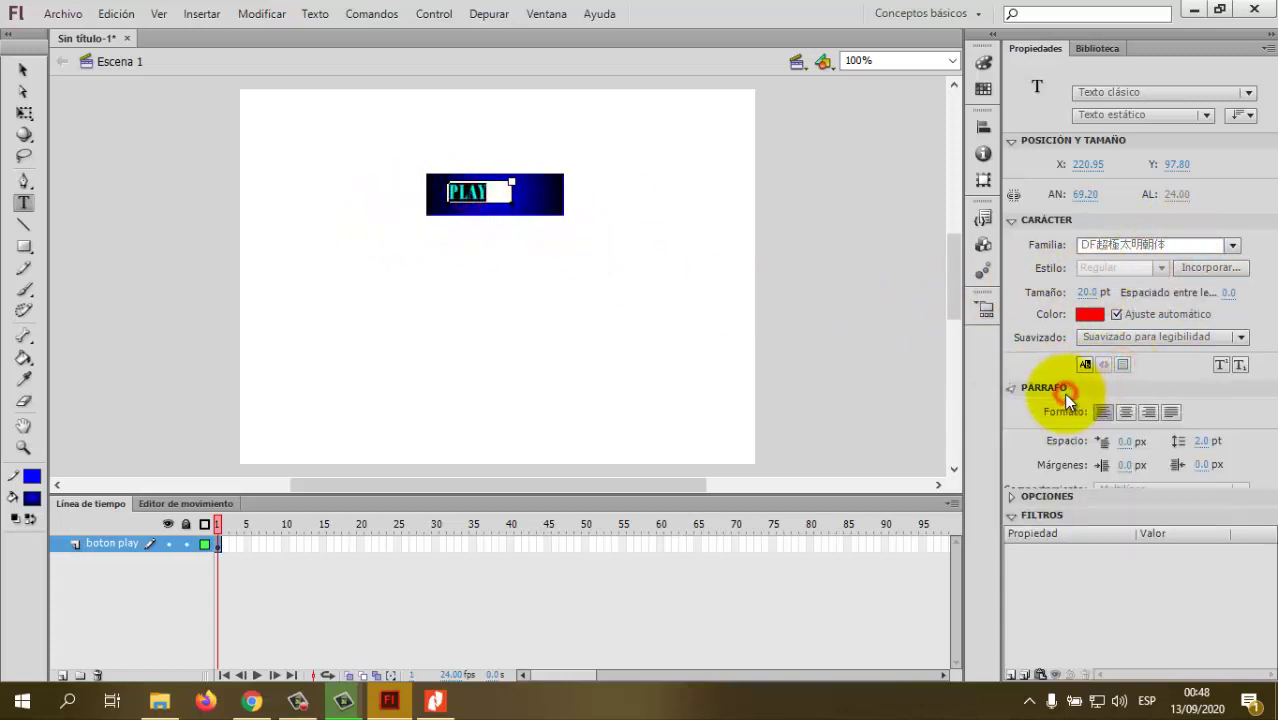
pyautogui.click(1125, 412)
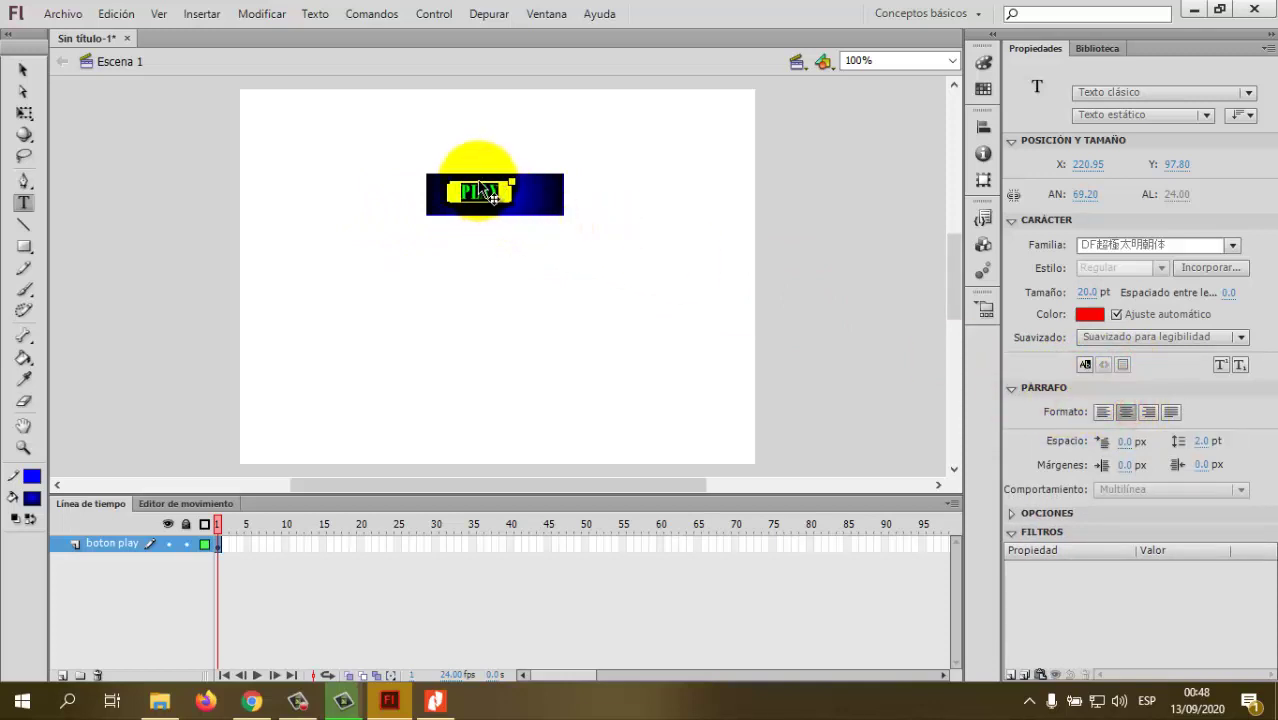
pyautogui.moveTo(484, 186); pyautogui.dragTo(507, 188)
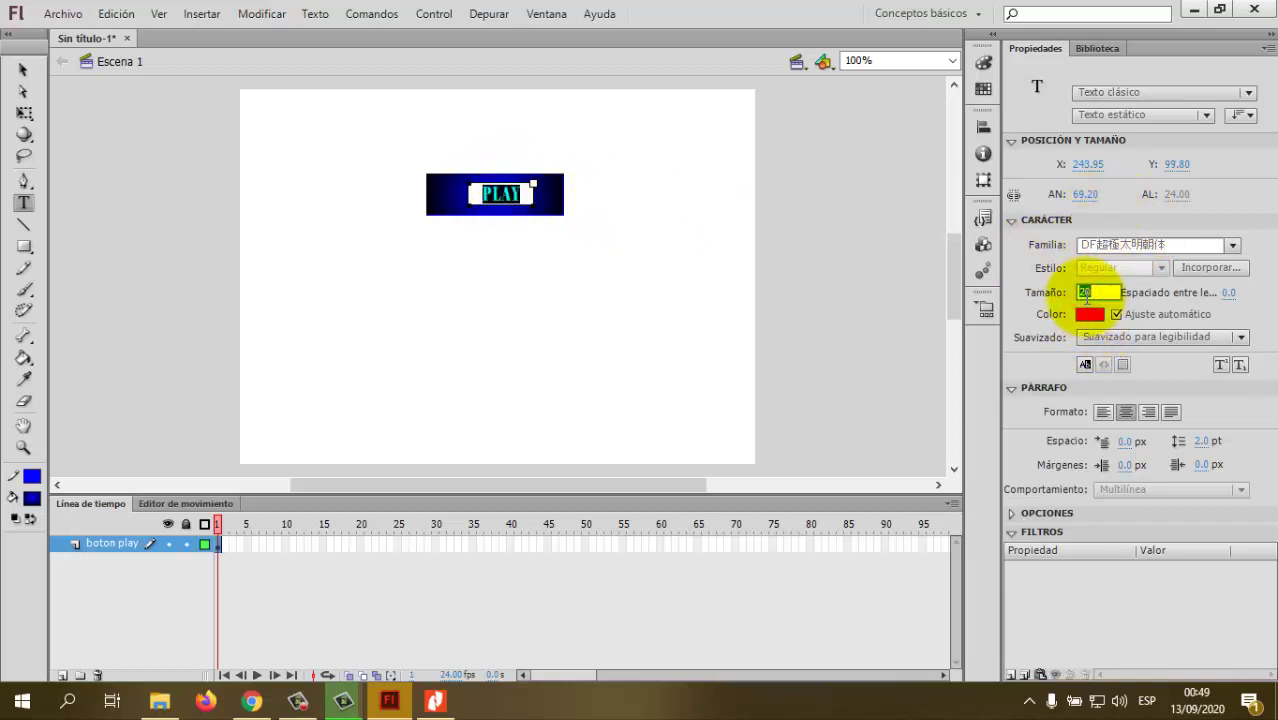
pyautogui.press('Return')
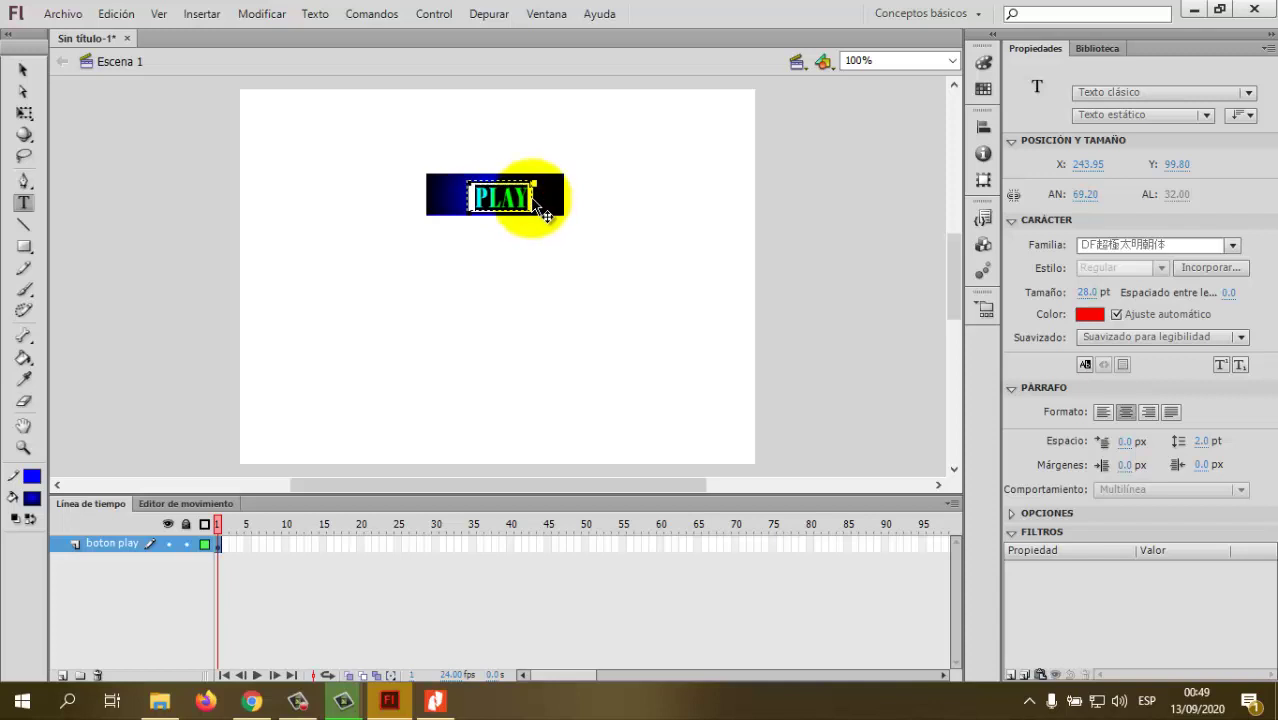
pyautogui.click(682, 210)
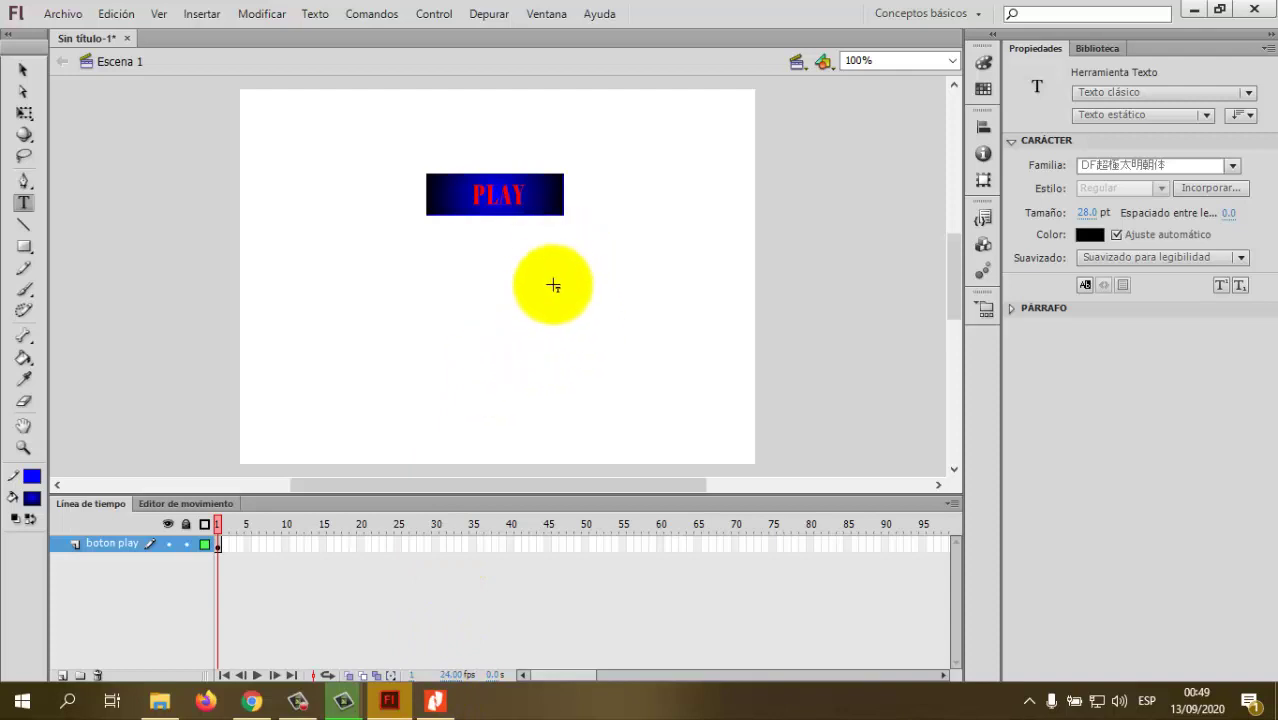
# - Switch to the practice PDF in Nitro Pro, activate its Select tool, read the button keyframe instructions, and return to Flash
pyautogui.click(437, 698)
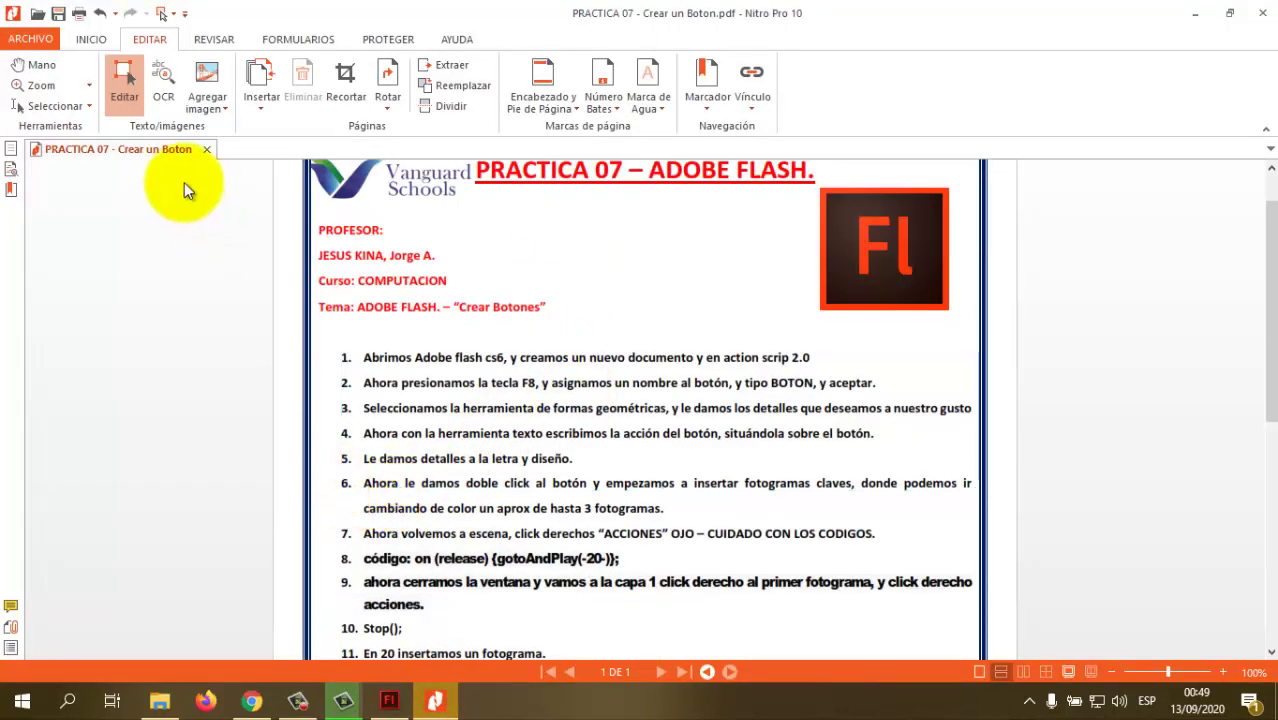
pyautogui.click(91, 39)
pyautogui.click(230, 72)
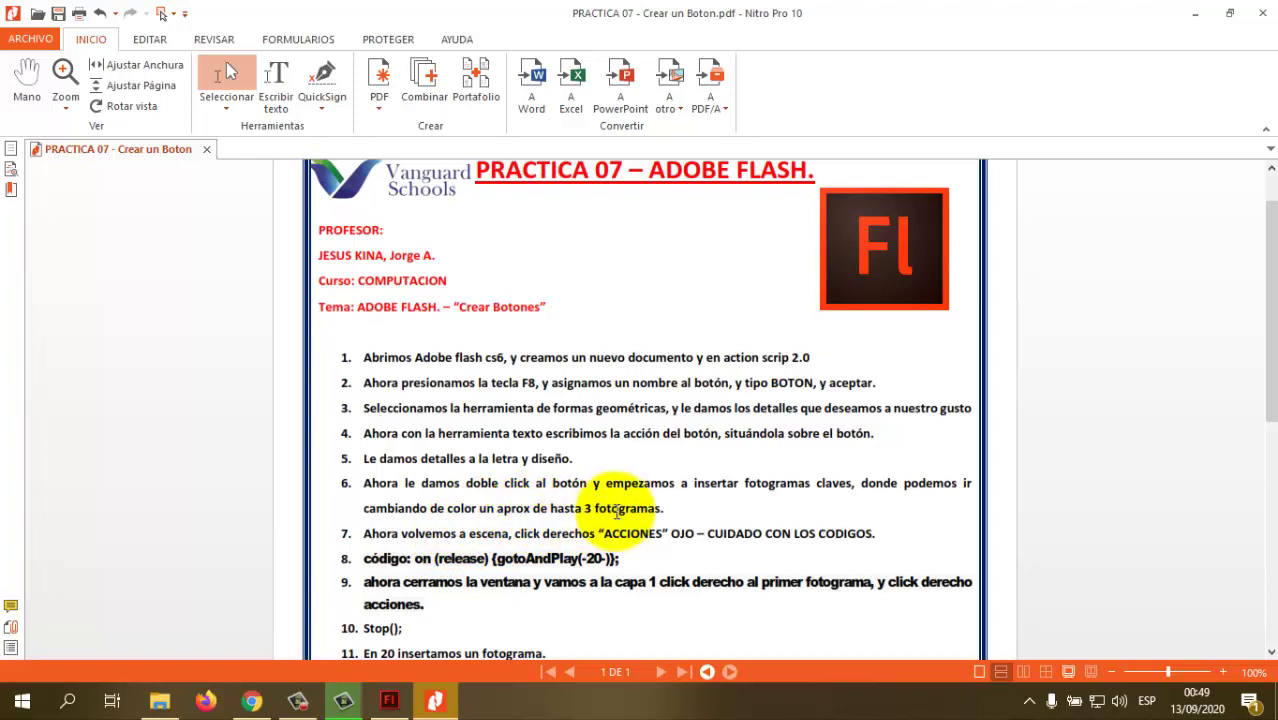
pyautogui.click(438, 699)
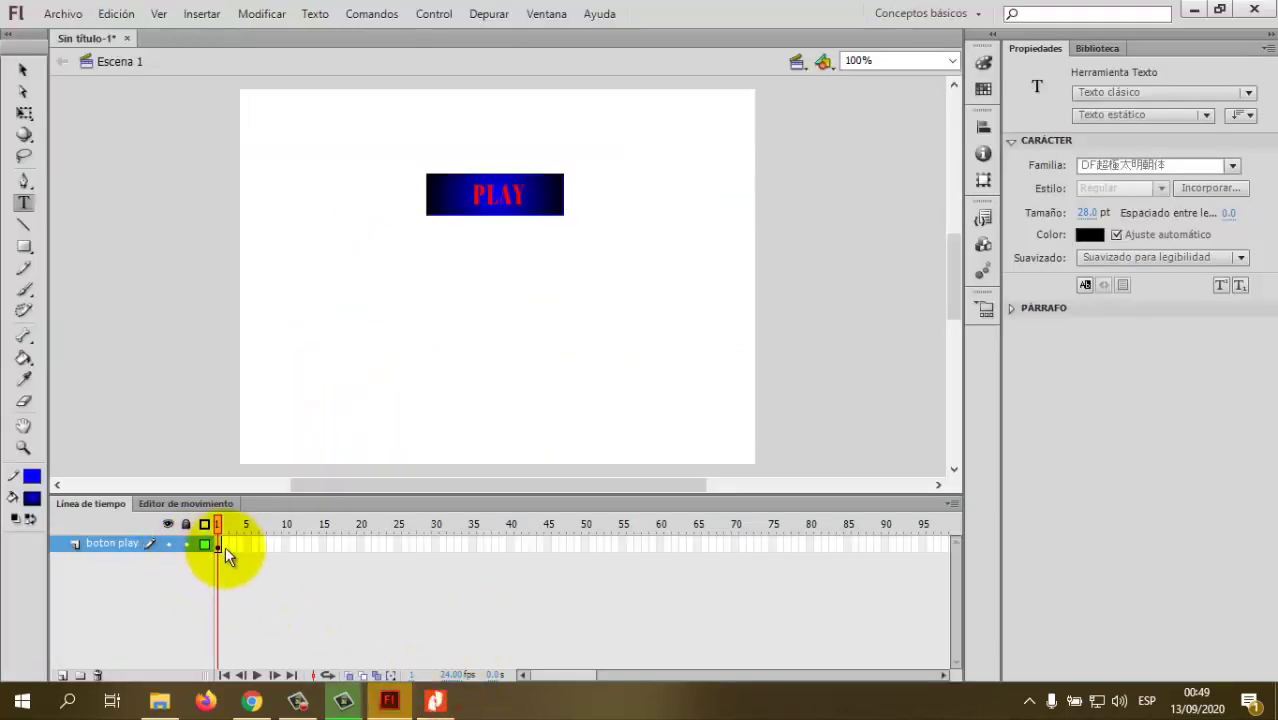
# - Open the b-play button symbol for editing and insert a keyframe in its Sobre state
pyautogui.click(23, 69)
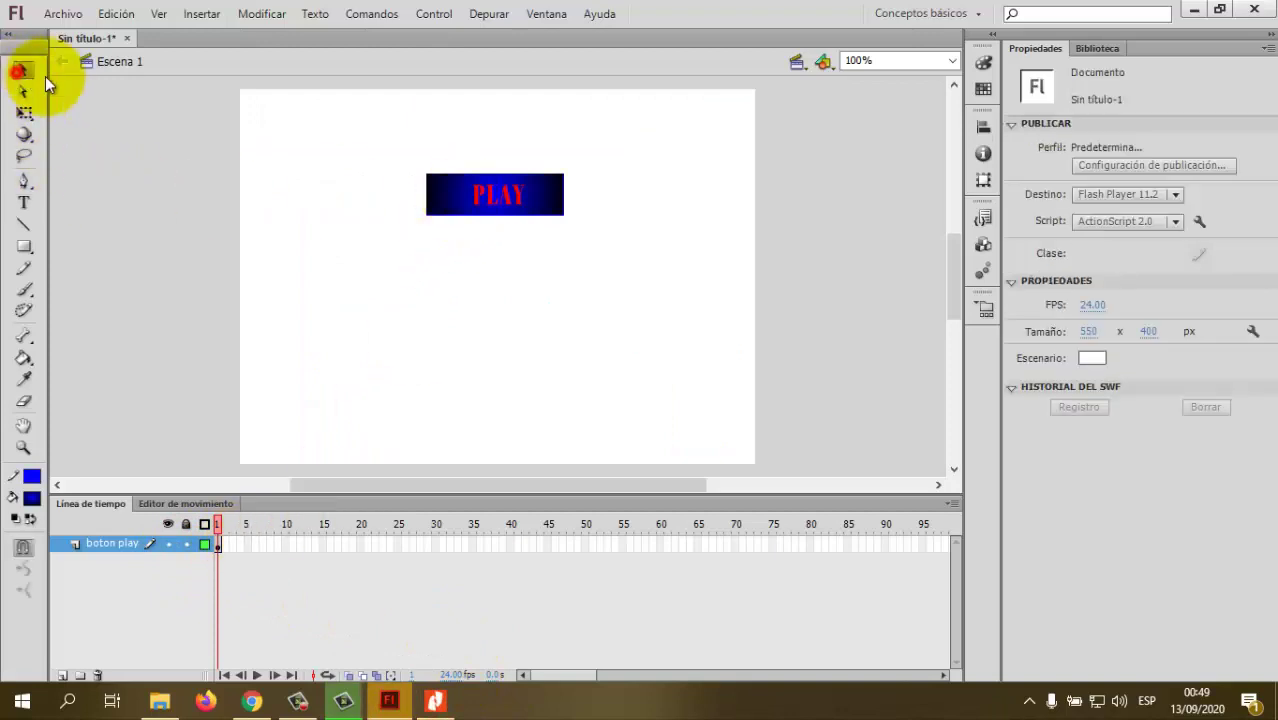
pyautogui.click(490, 201)
pyautogui.click(450, 195)
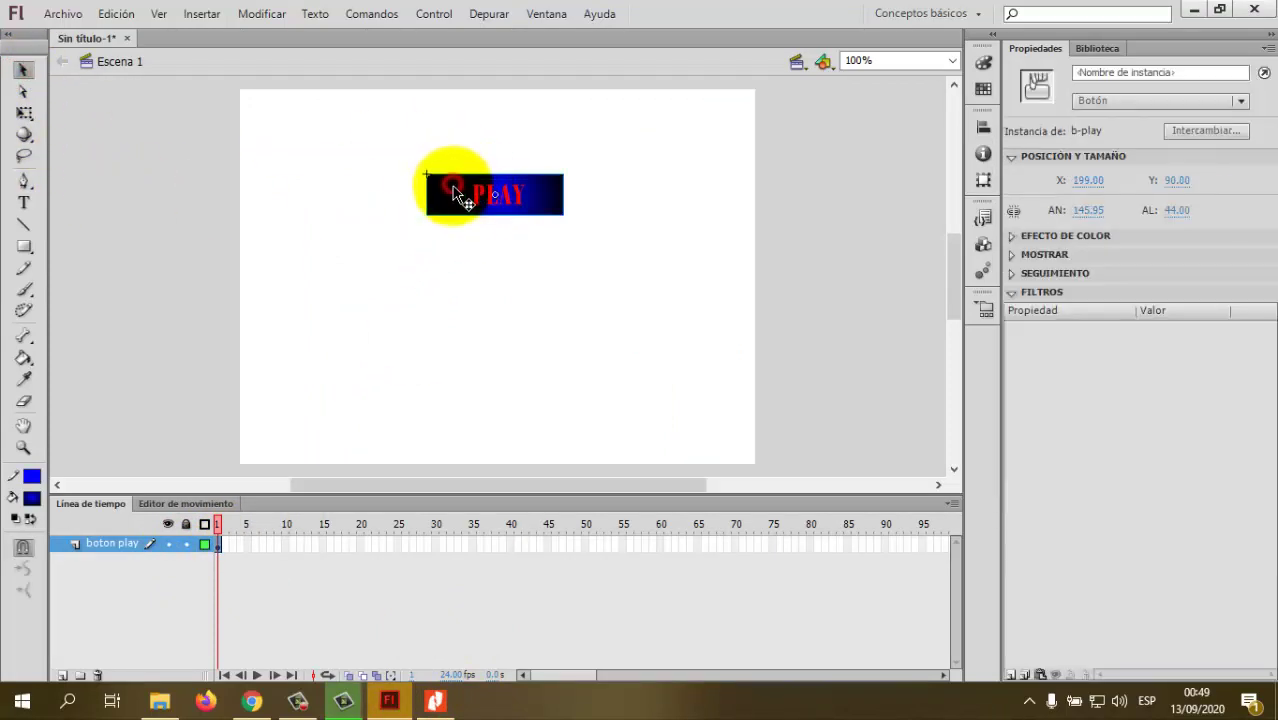
pyautogui.doubleClick(545, 212)
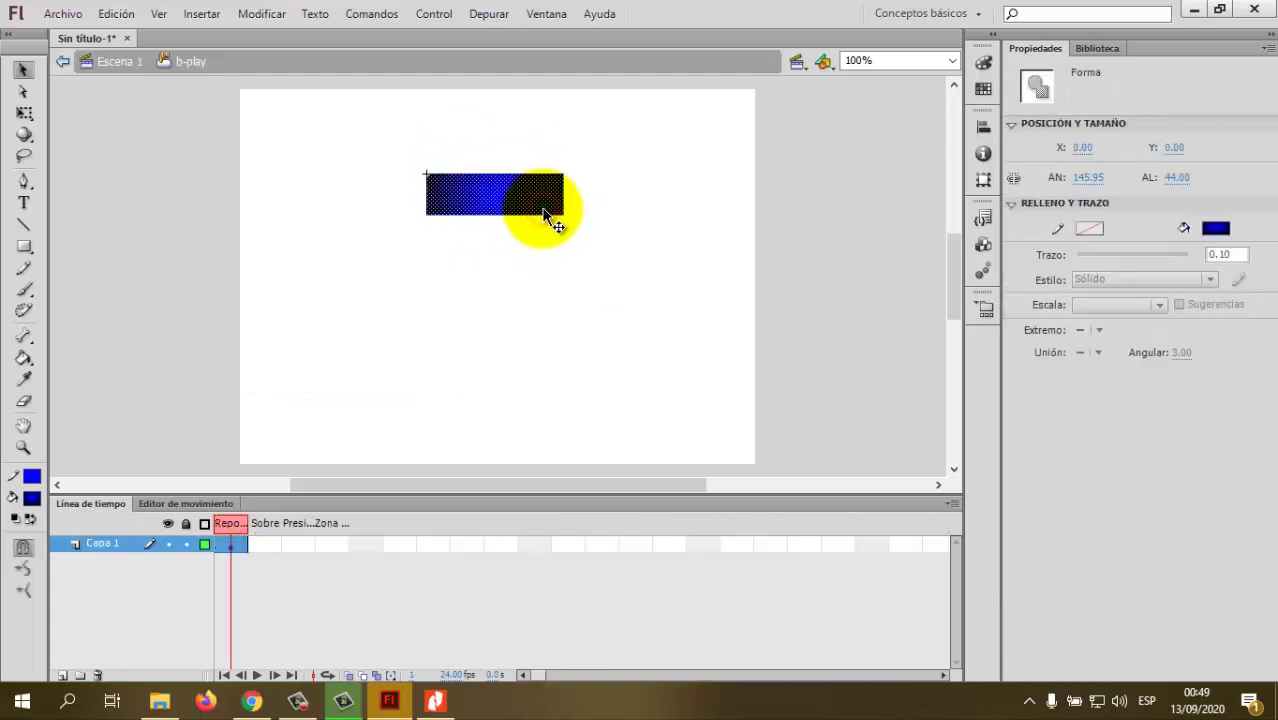
pyautogui.rightClick(258, 543)
pyautogui.click(339, 178)
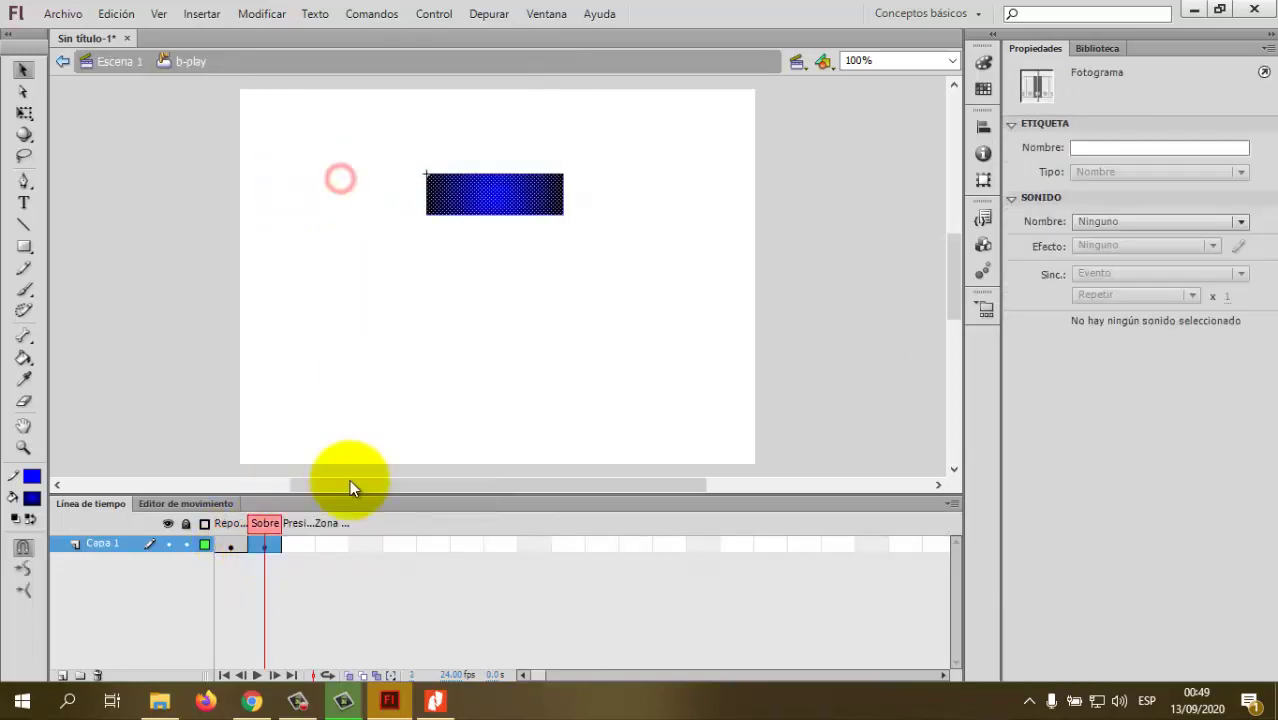
# - Insert a keyframe in the b-play button's Presionado state
pyautogui.rightClick(296, 545)
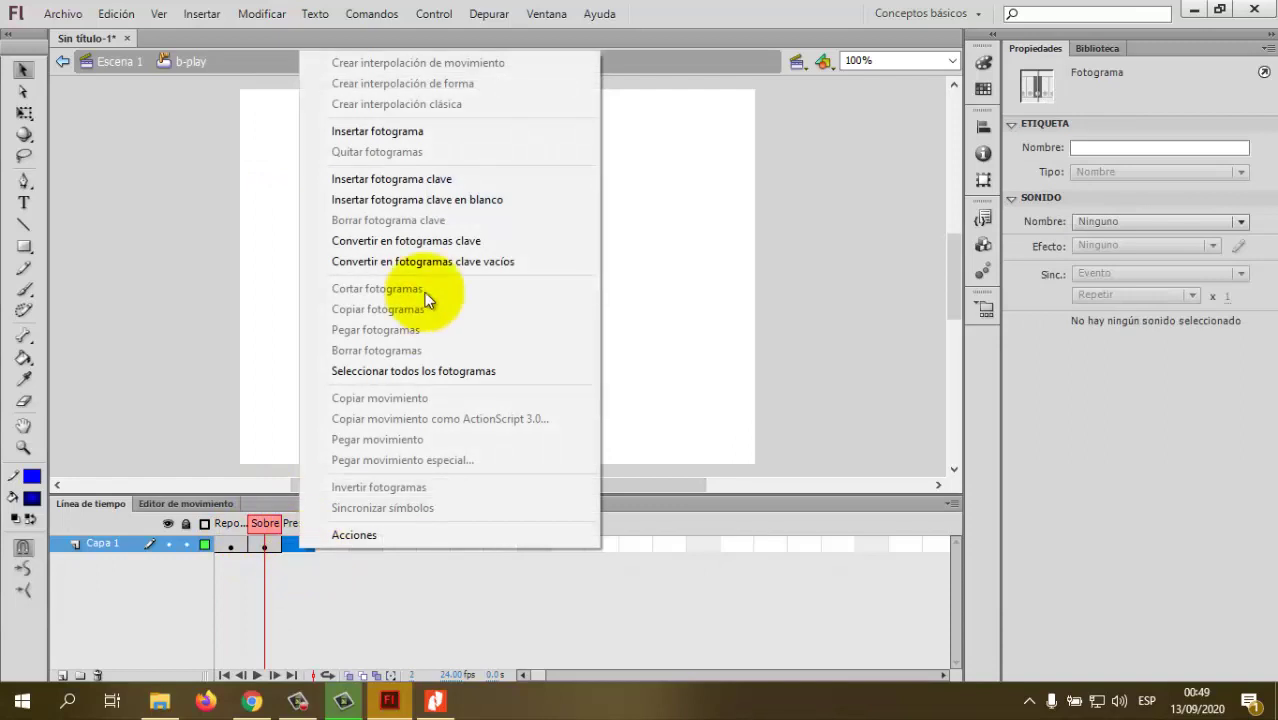
pyautogui.click(430, 179)
pyautogui.click(231, 544)
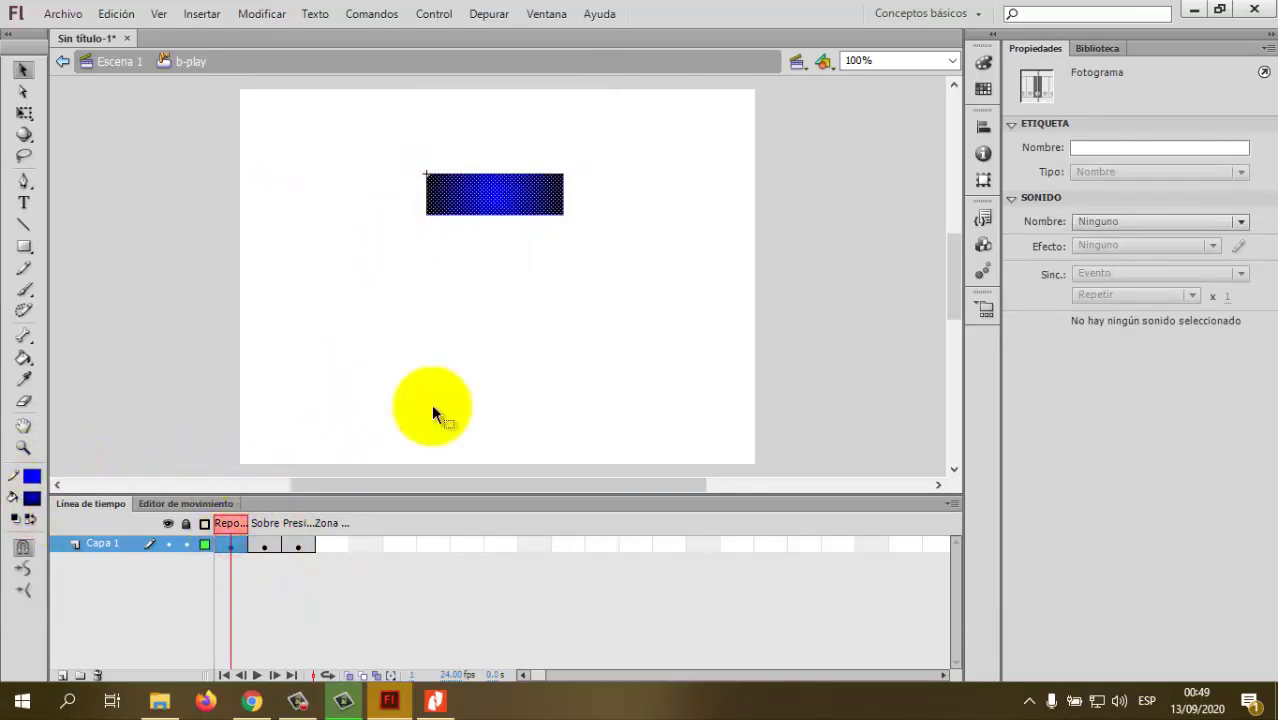
pyautogui.click(32, 498)
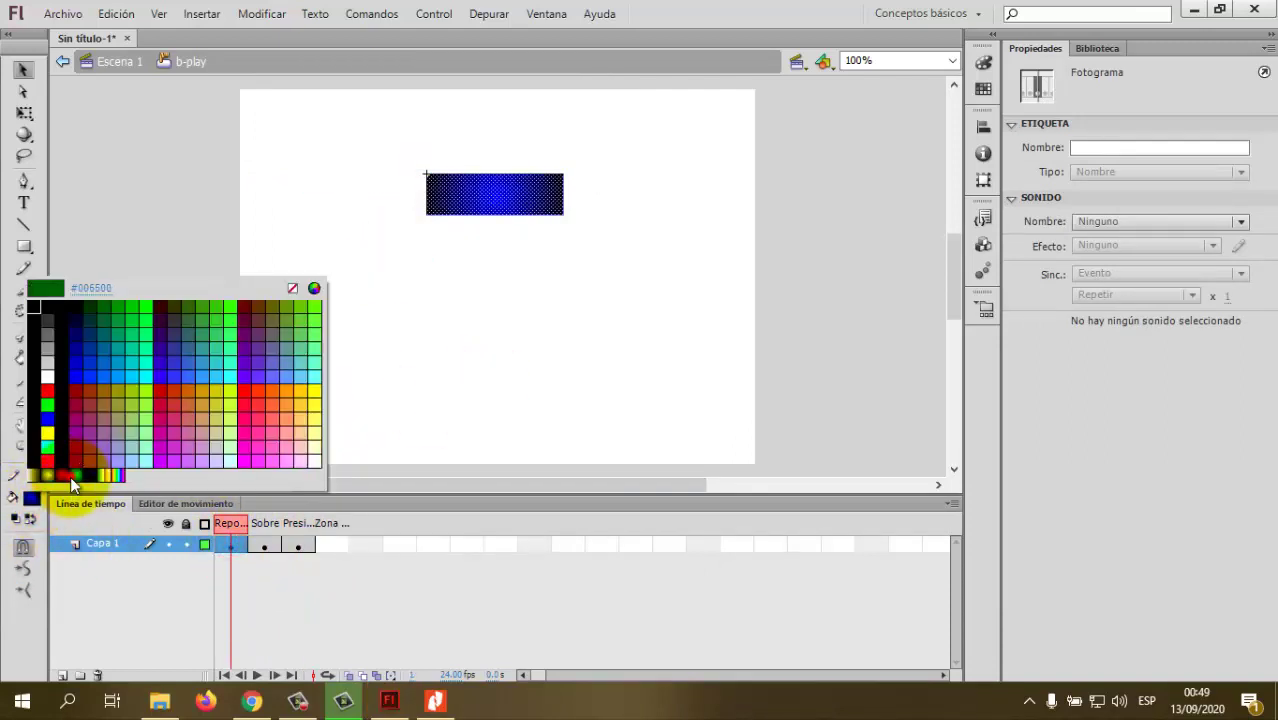
pyautogui.click(70, 476)
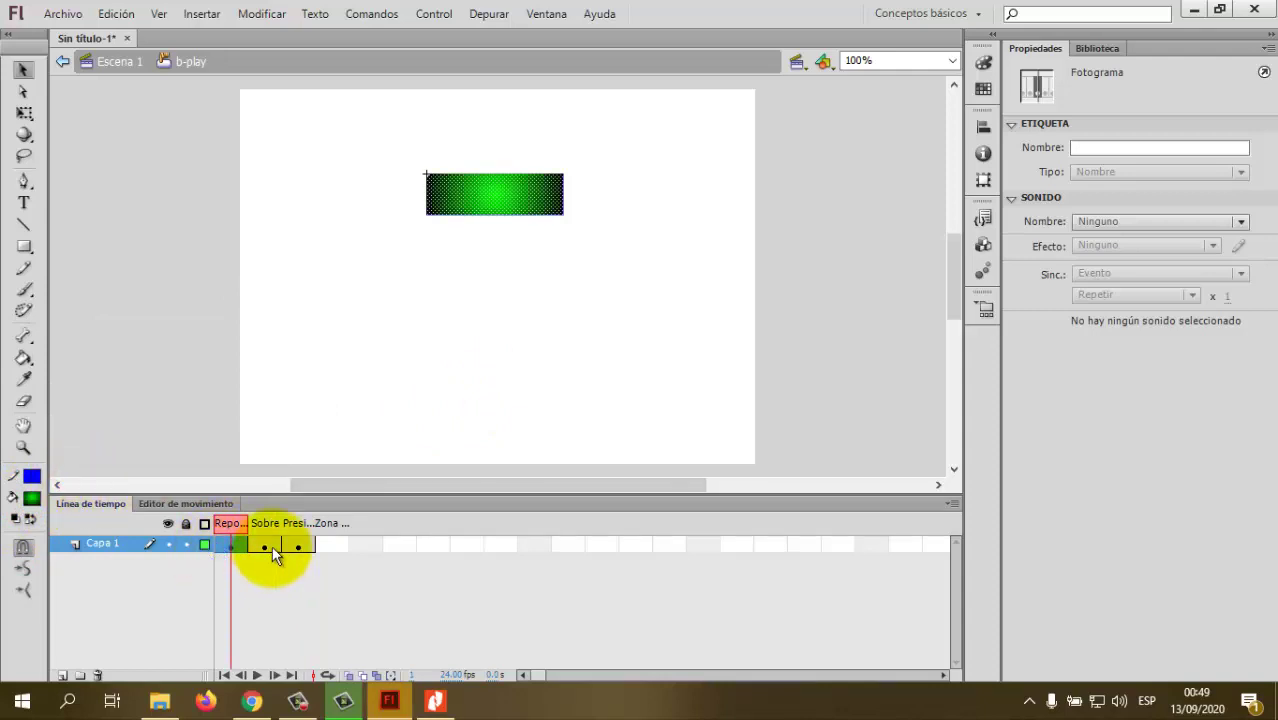
pyautogui.click(32, 498)
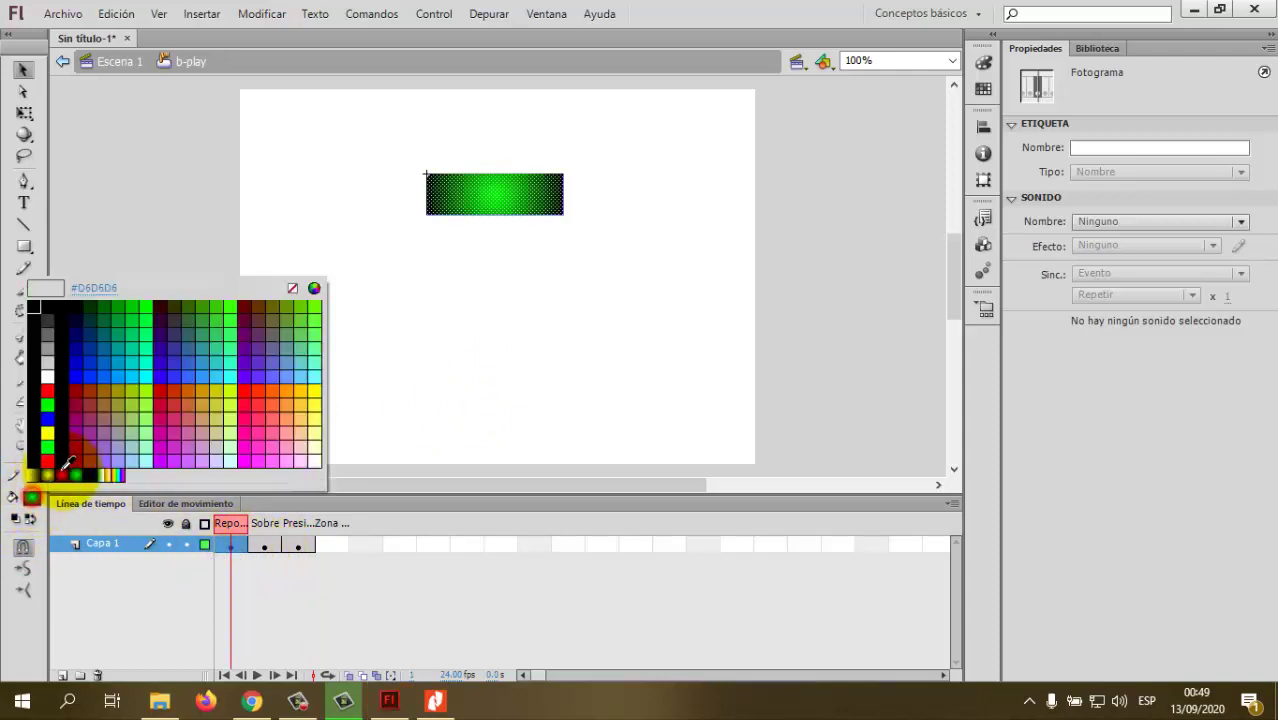
pyautogui.click(90, 475)
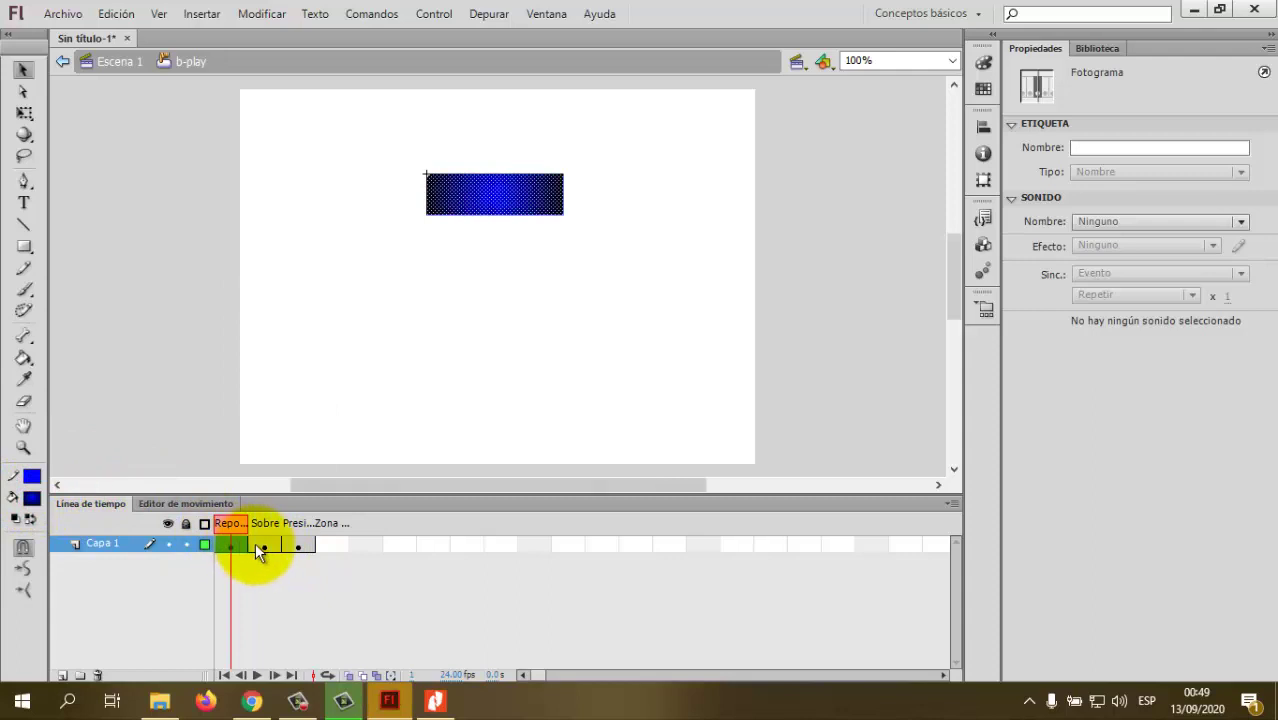
# - Fill the button with the green radial gradient in the Sobre state and the red radial gradient in the Presionado state
pyautogui.click(262, 546)
pyautogui.click(32, 498)
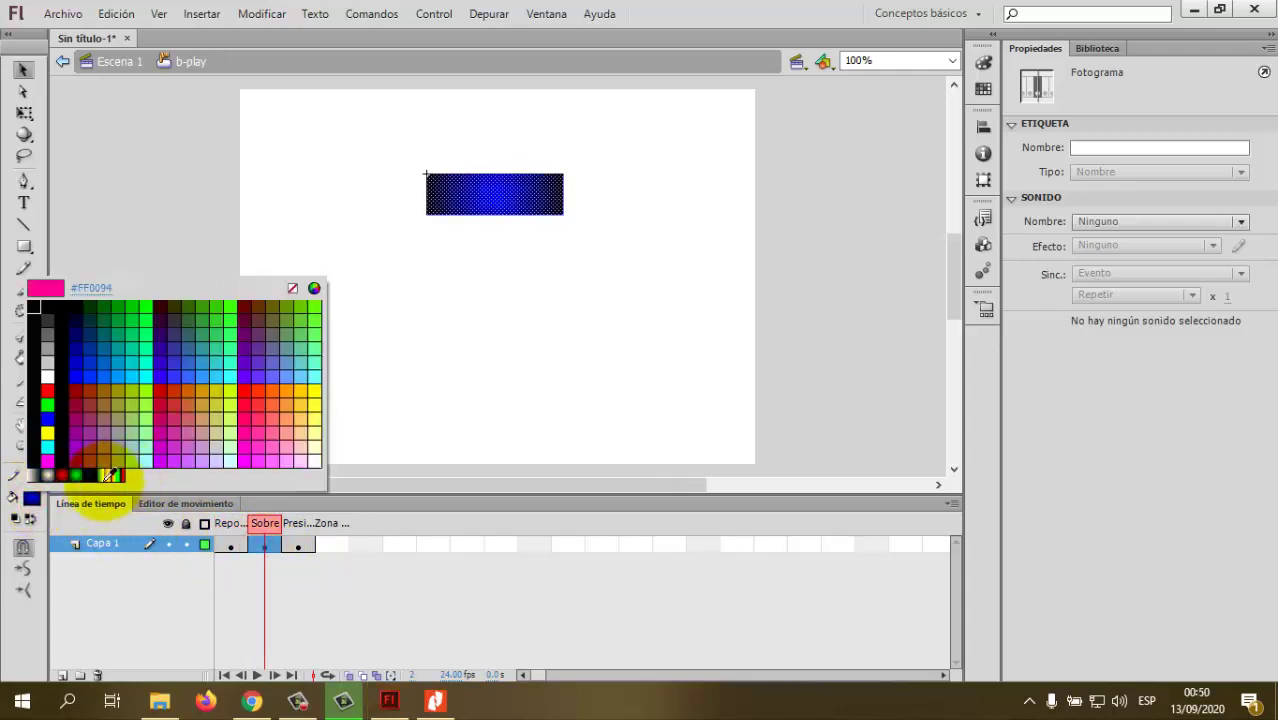
pyautogui.click(75, 475)
pyautogui.click(299, 545)
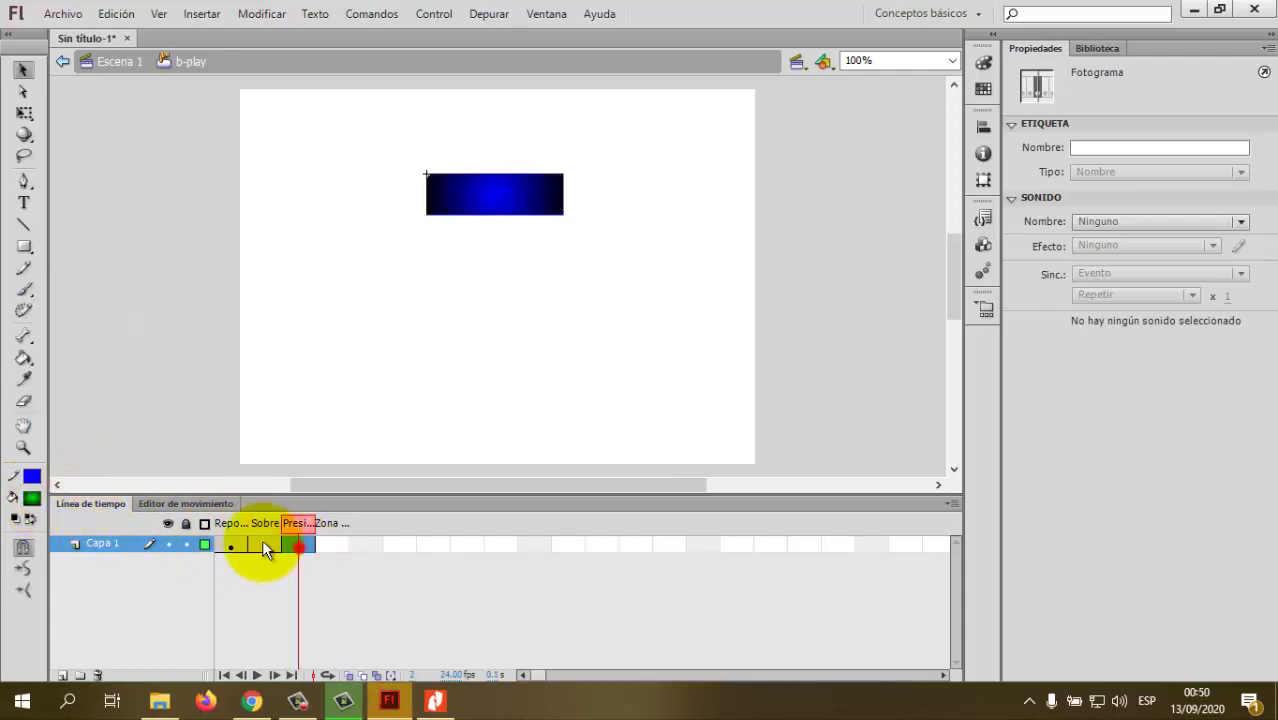
pyautogui.click(36, 499)
pyautogui.click(65, 476)
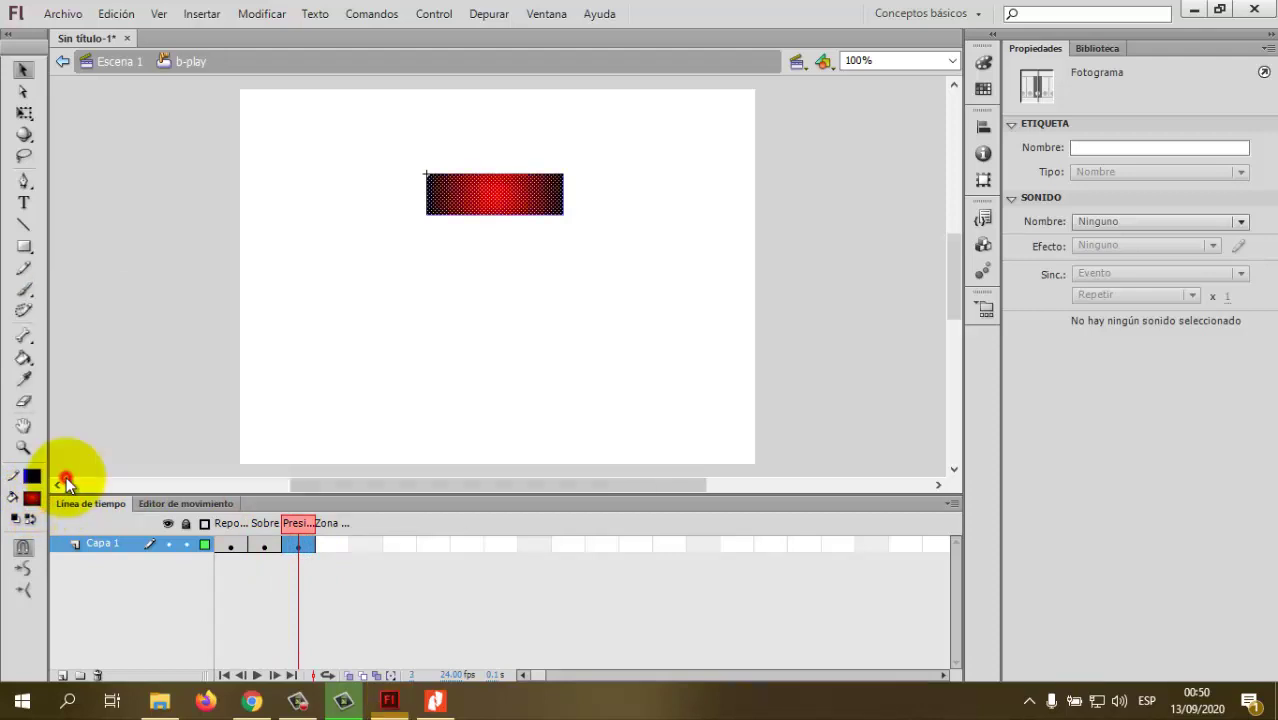
pyautogui.click(238, 545)
pyautogui.click(263, 545)
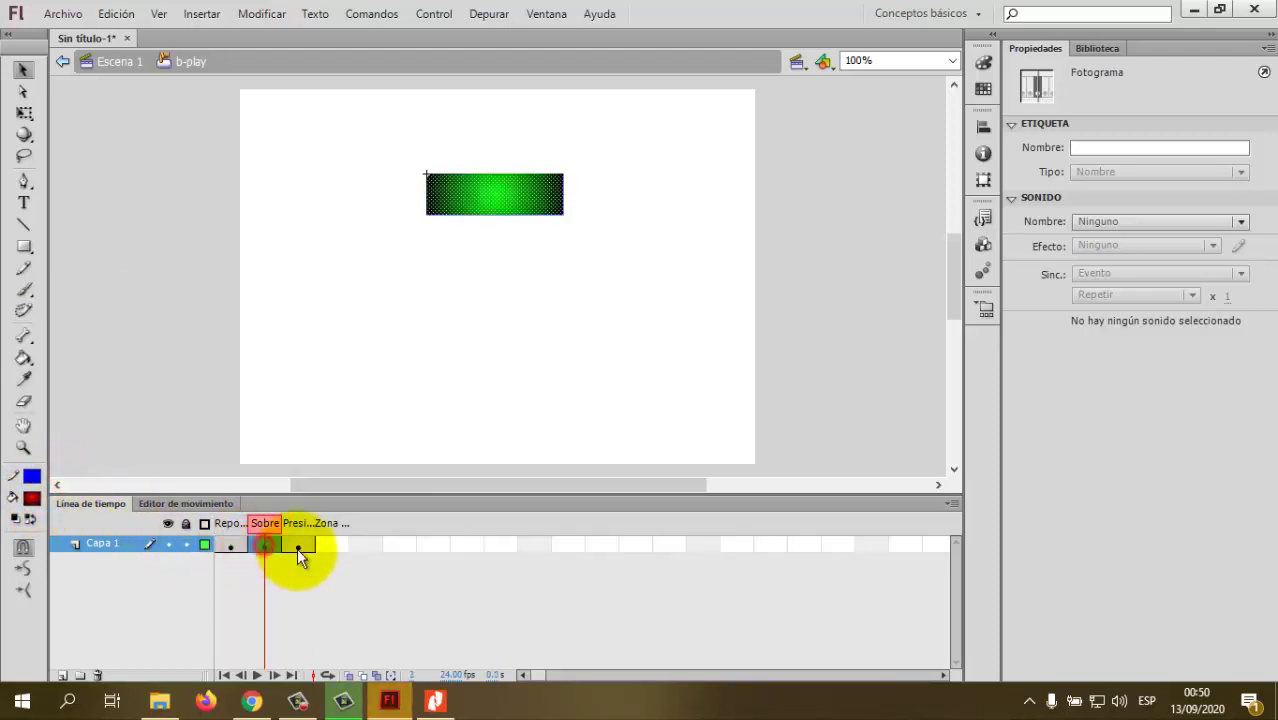
pyautogui.click(298, 546)
# - Switch to the practice PDF in Nitro Pro and read the instructions on the button's actions and code
pyautogui.click(435, 698)
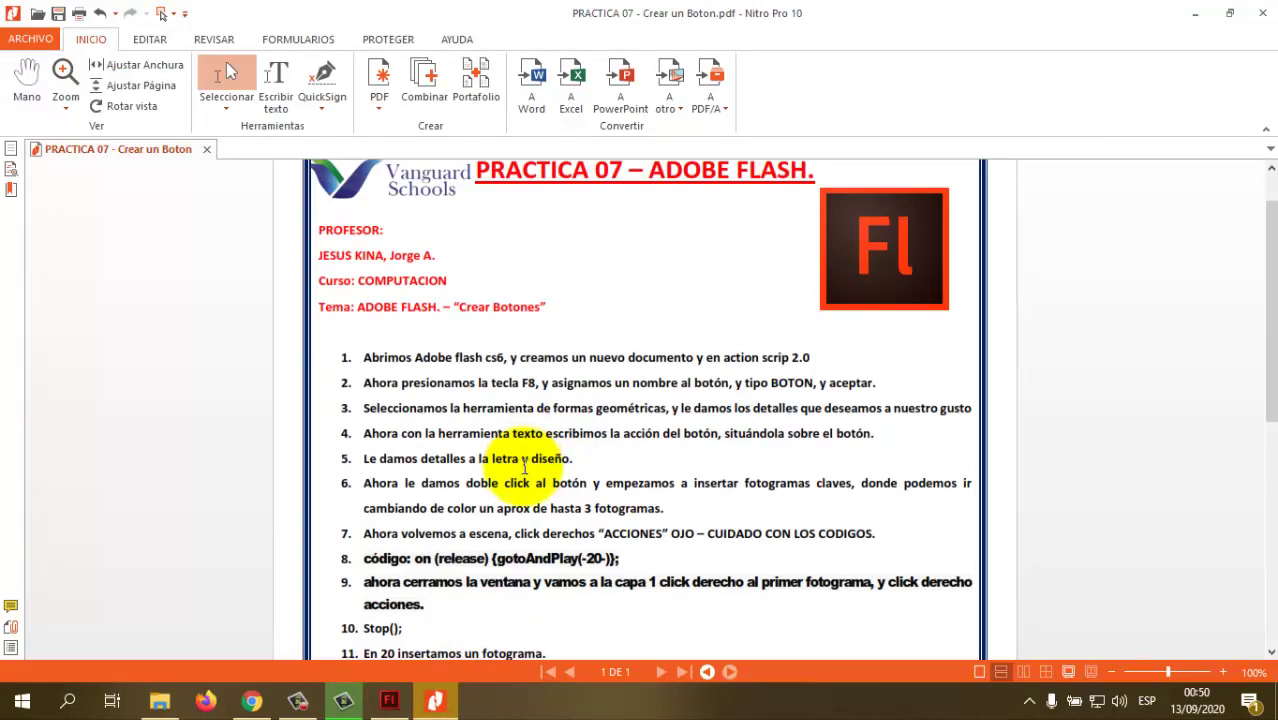
pyautogui.scroll(-1, 530, 470)
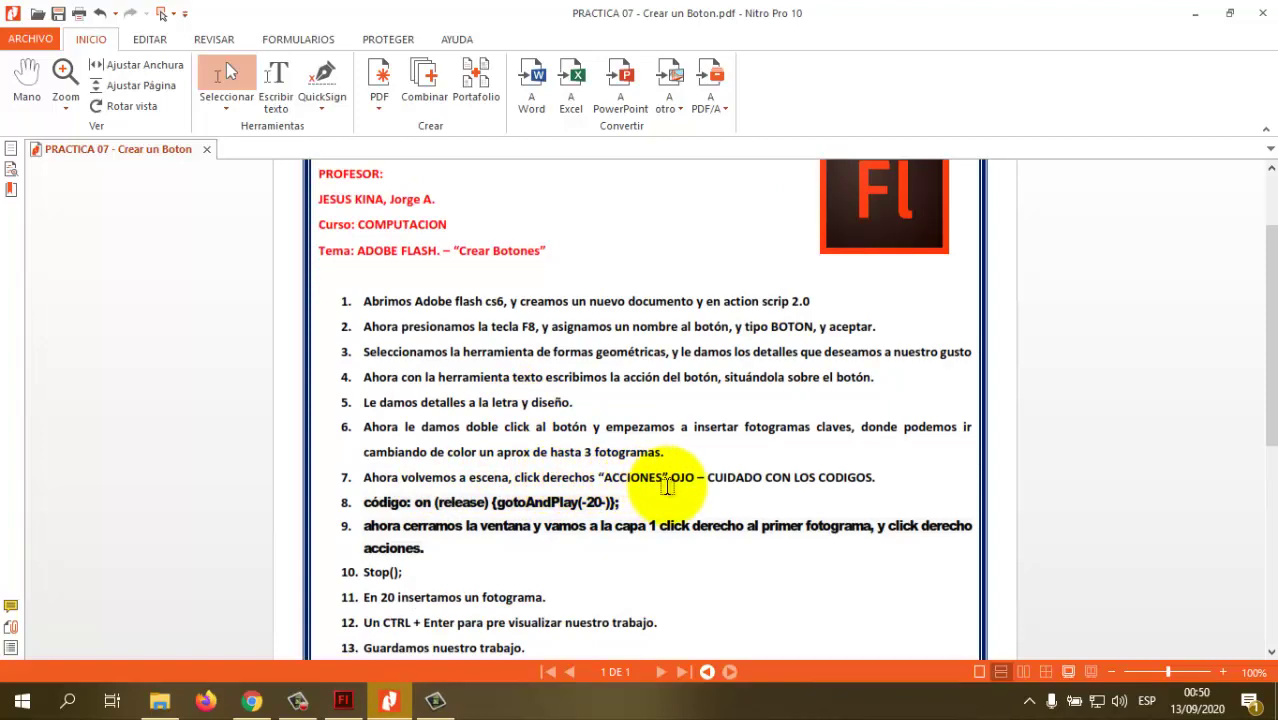
# - Switch to Camtasia Studio, finish the open Production Results dialog, and return to Flash
pyautogui.click(437, 698)
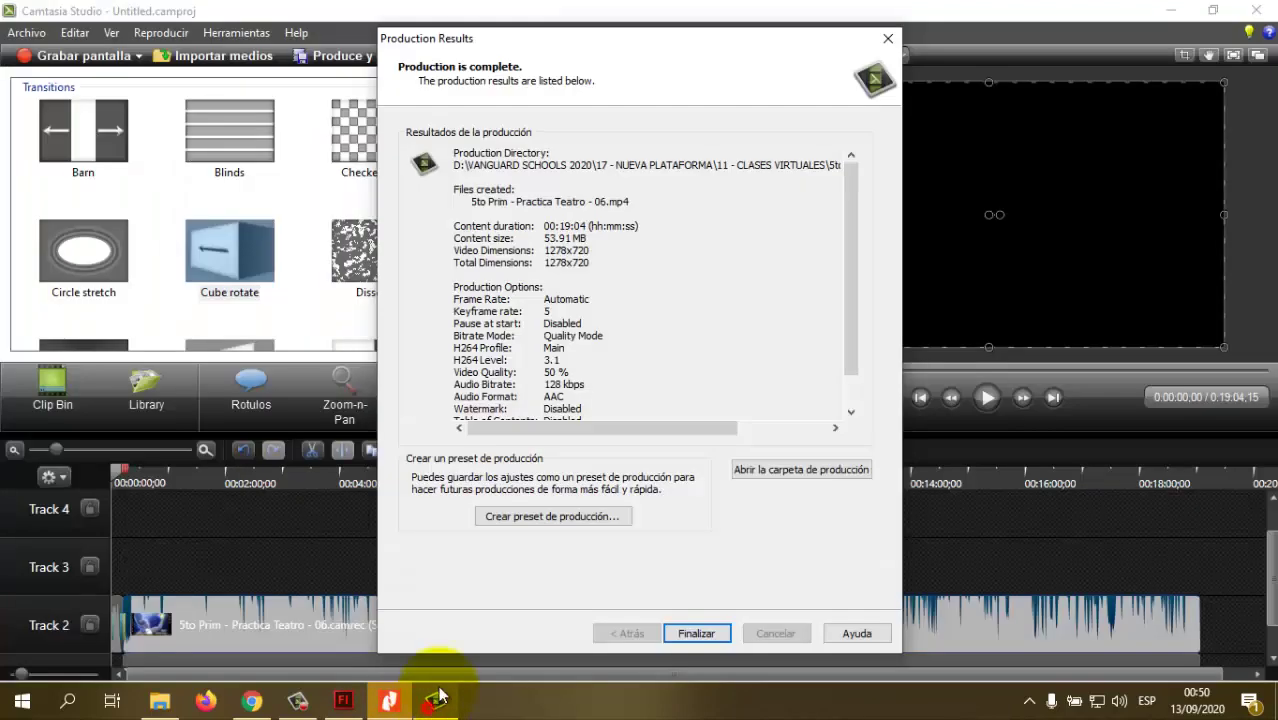
pyautogui.click(719, 635)
pyautogui.click(389, 700)
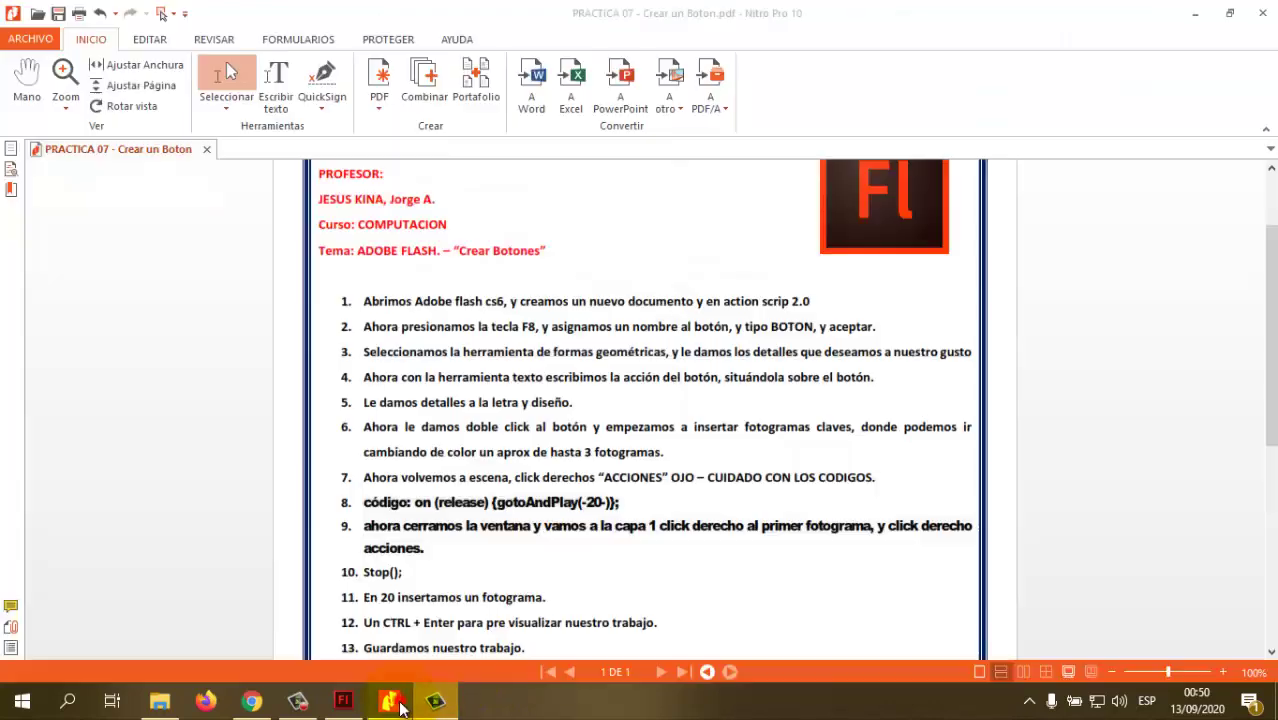
pyautogui.click(343, 700)
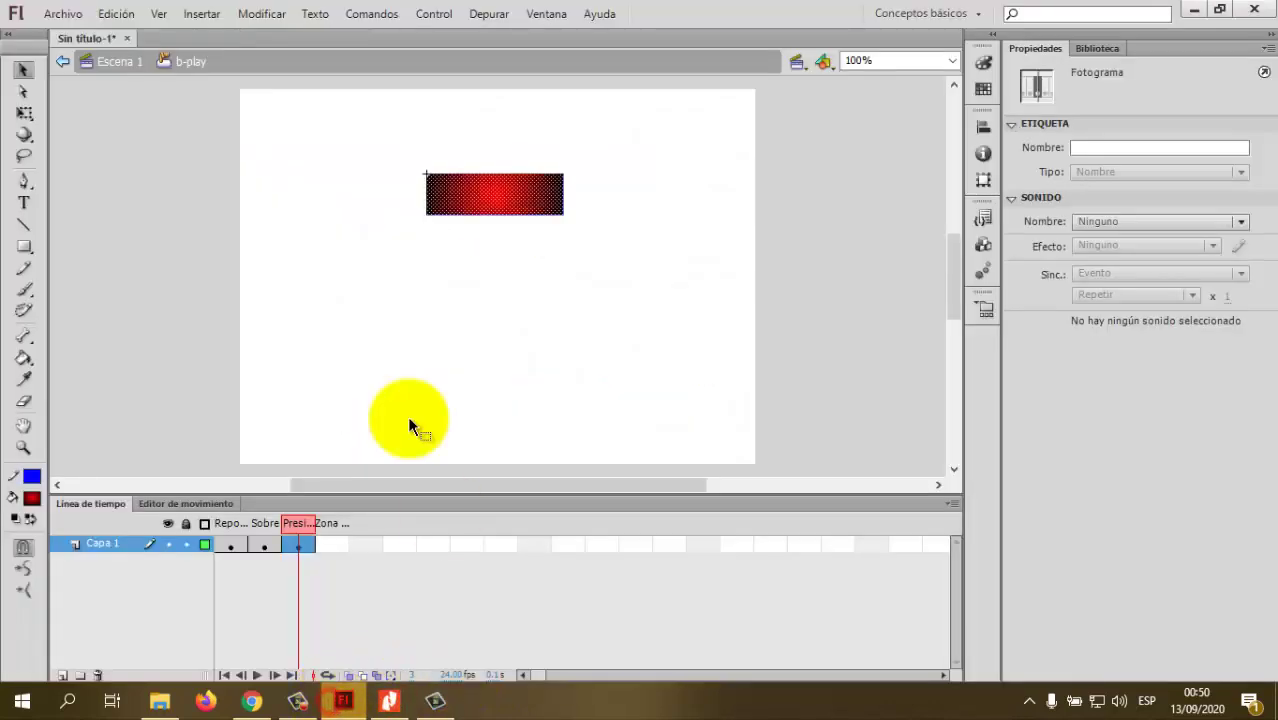
# - Return to Escena 1 and open the Actions window for the PLAY button, closing it without adding code
pyautogui.click(117, 64)
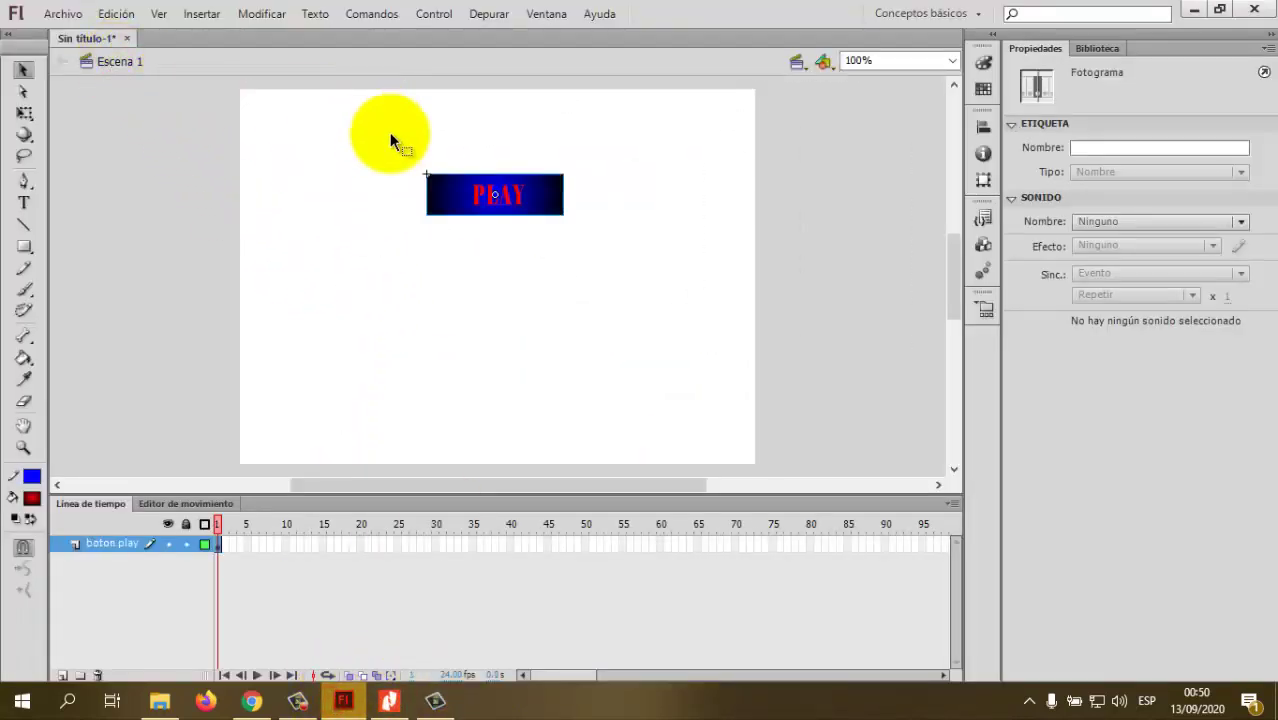
pyautogui.rightClick(463, 208)
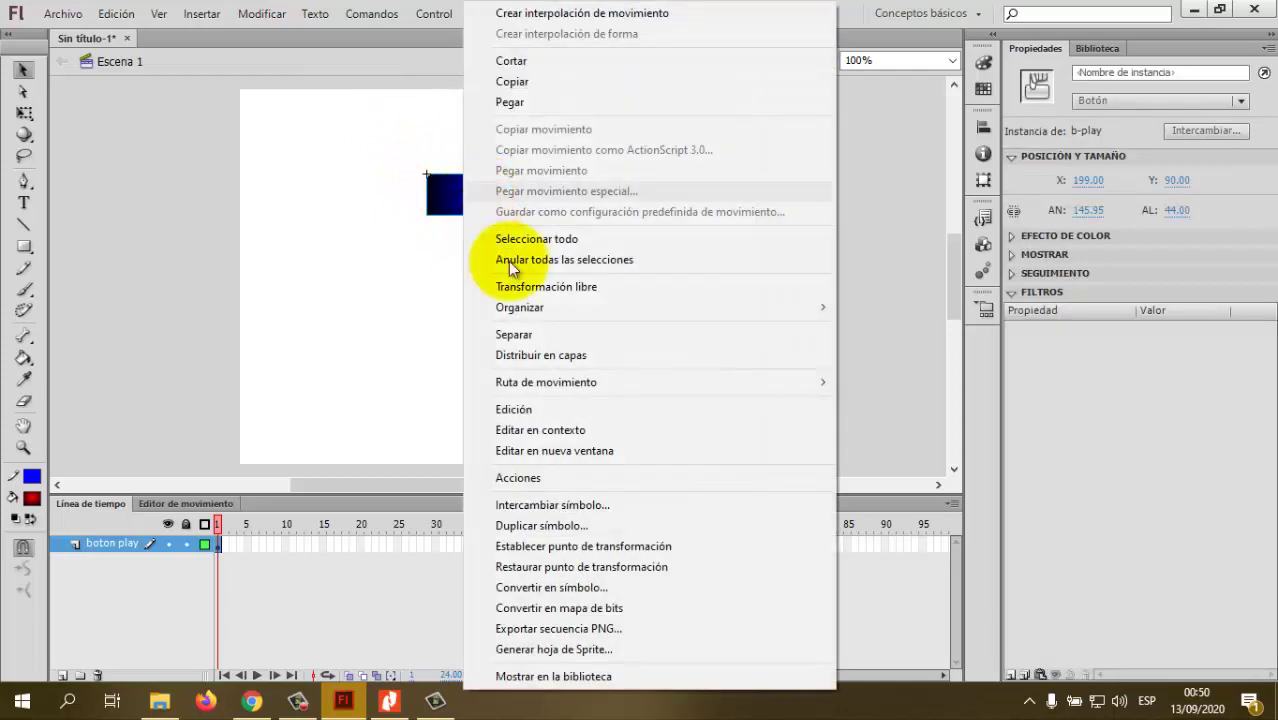
pyautogui.click(531, 481)
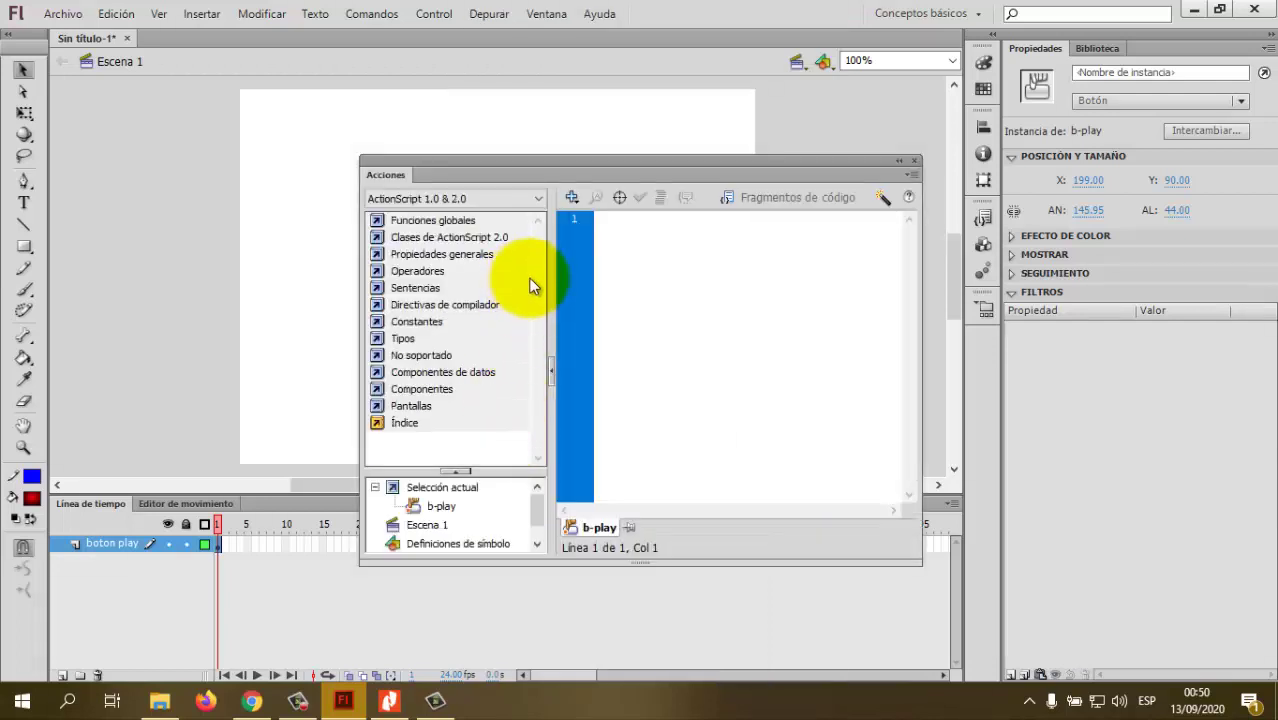
pyautogui.moveTo(574, 175); pyautogui.dragTo(448, 87)
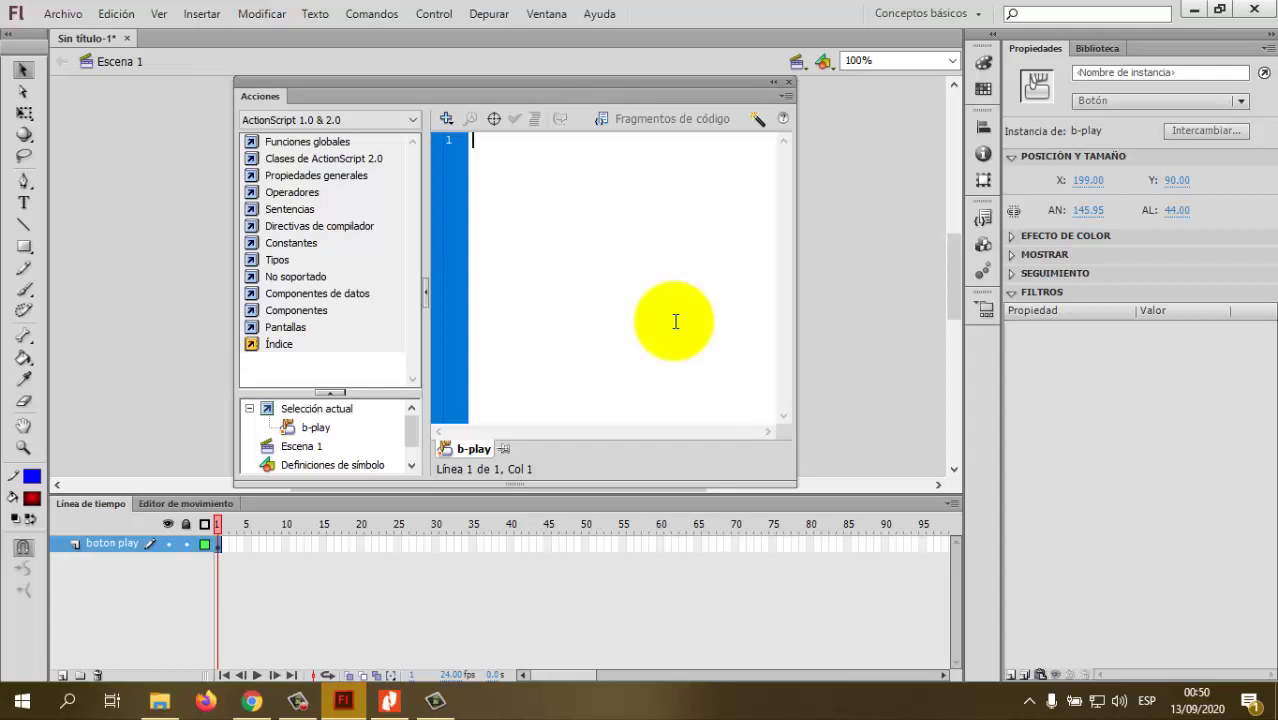
pyautogui.click(786, 84)
# - Test the movie, try the PLAY button's hover and pressed states, and close the preview
pyautogui.click(692, 163)
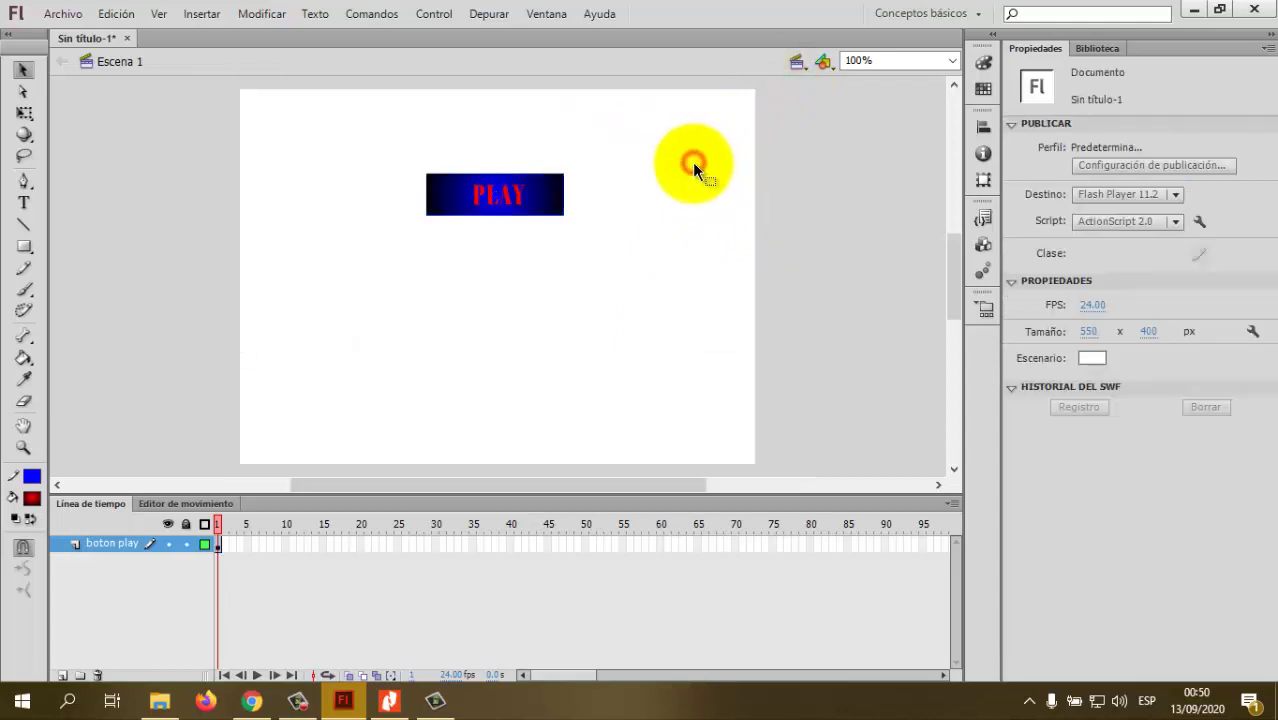
pyautogui.hotkey('ctrl', 'Return')
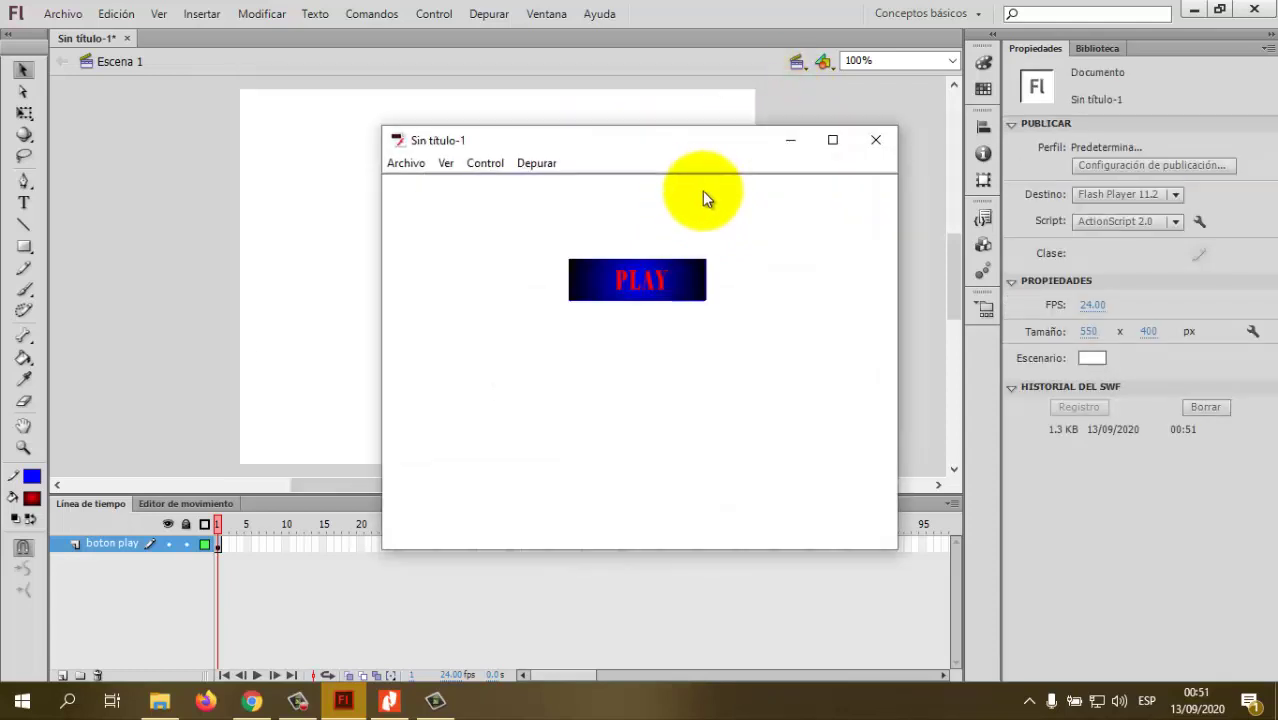
pyautogui.click(655, 288)
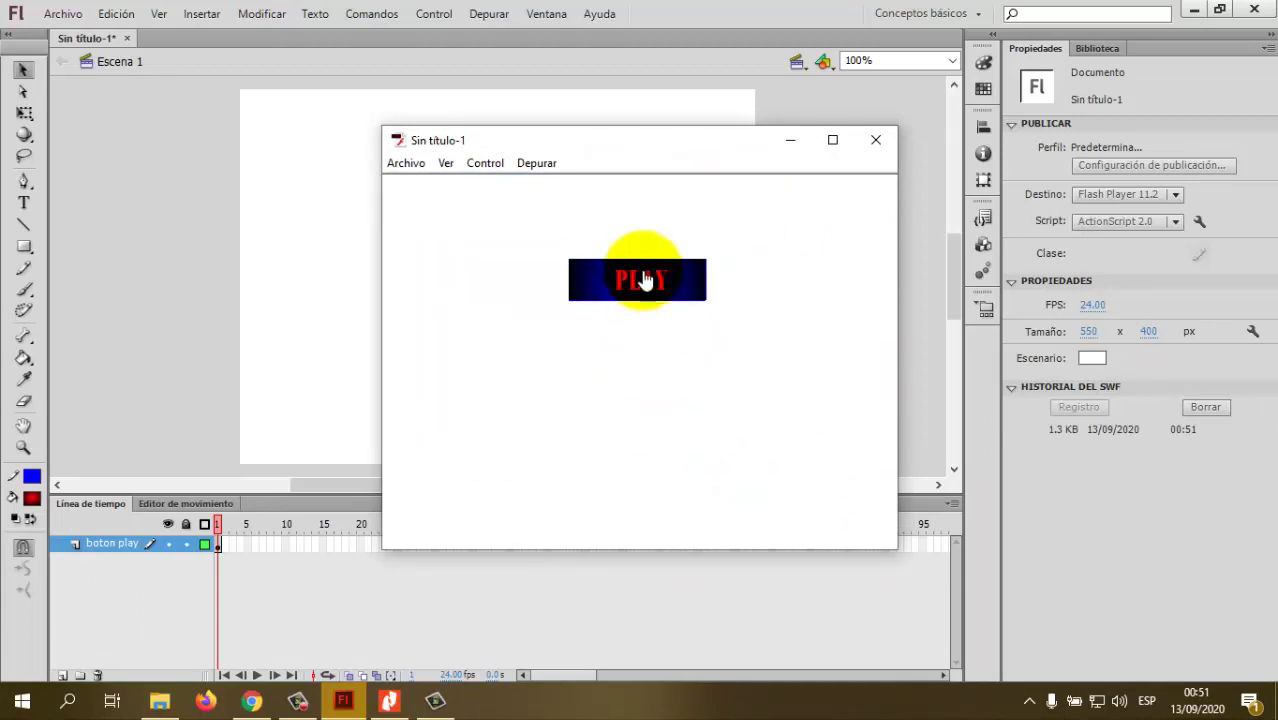
pyautogui.click(666, 290)
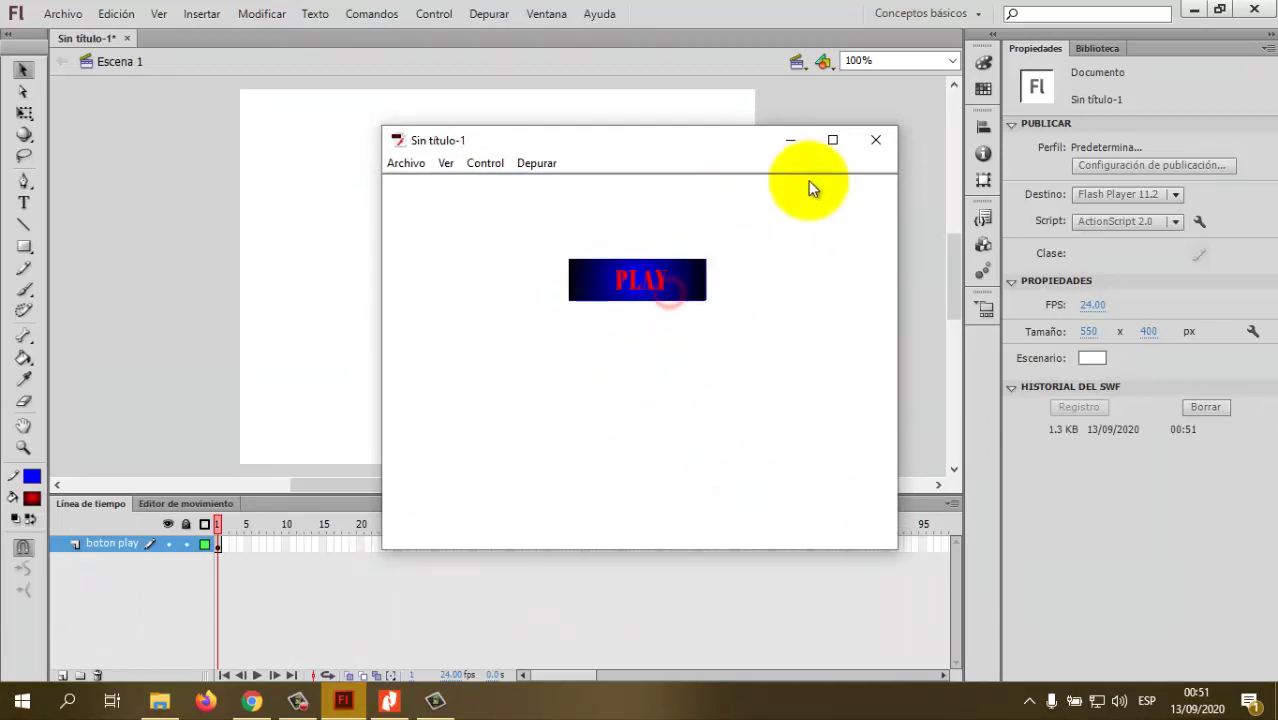
pyautogui.click(874, 141)
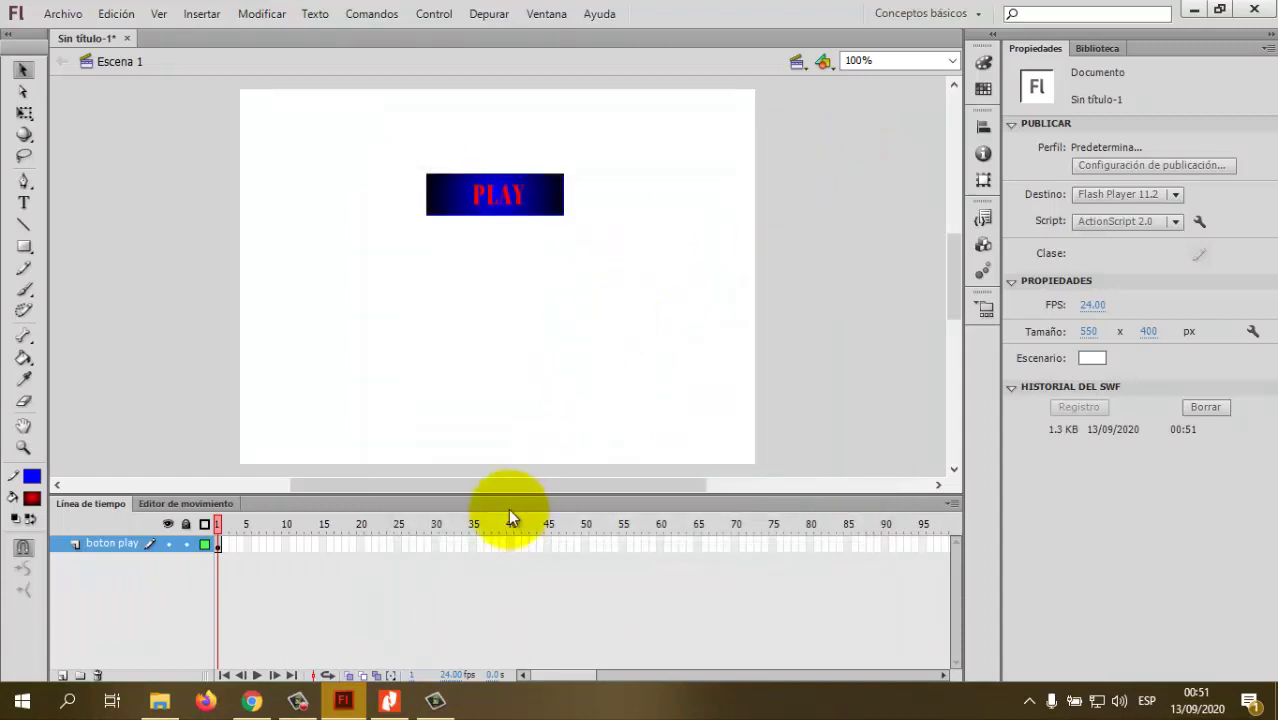
# - Check the code instruction in the Nitro Pro practice PDF, and open the Actions window for the PLAY button in Flash
pyautogui.click(392, 700)
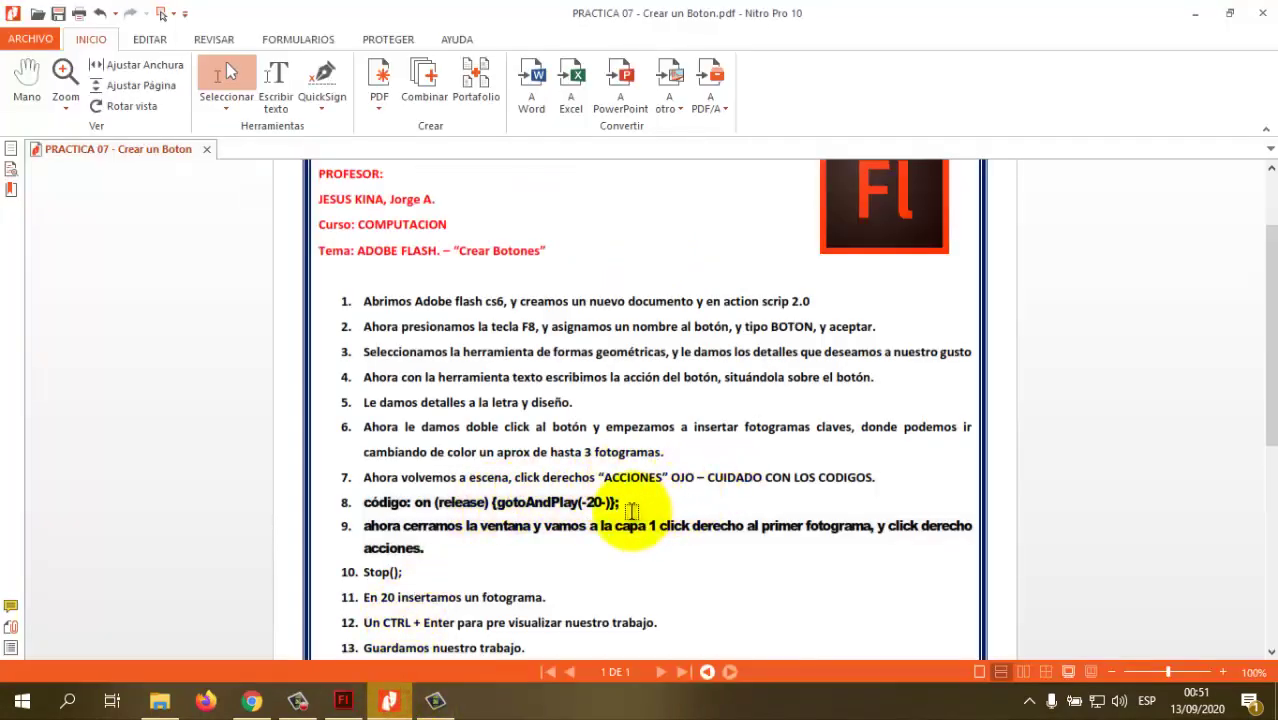
pyautogui.click(343, 700)
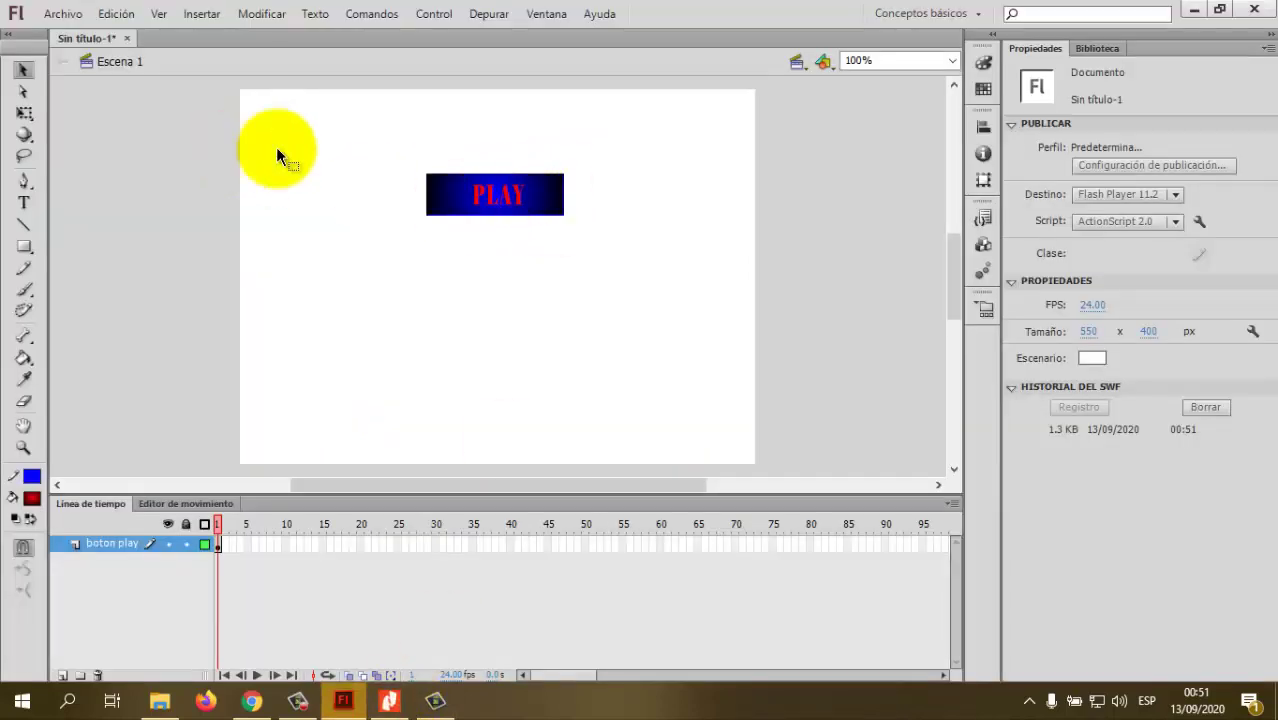
pyautogui.rightClick(543, 192)
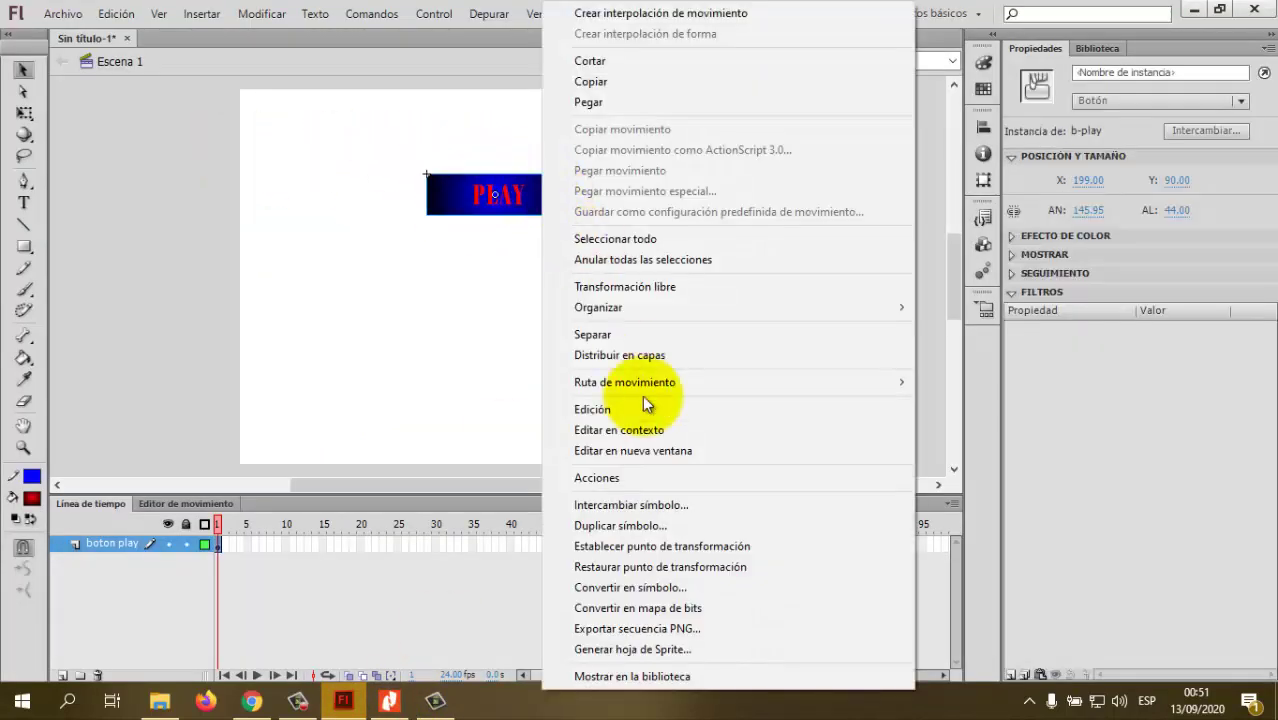
pyautogui.click(608, 478)
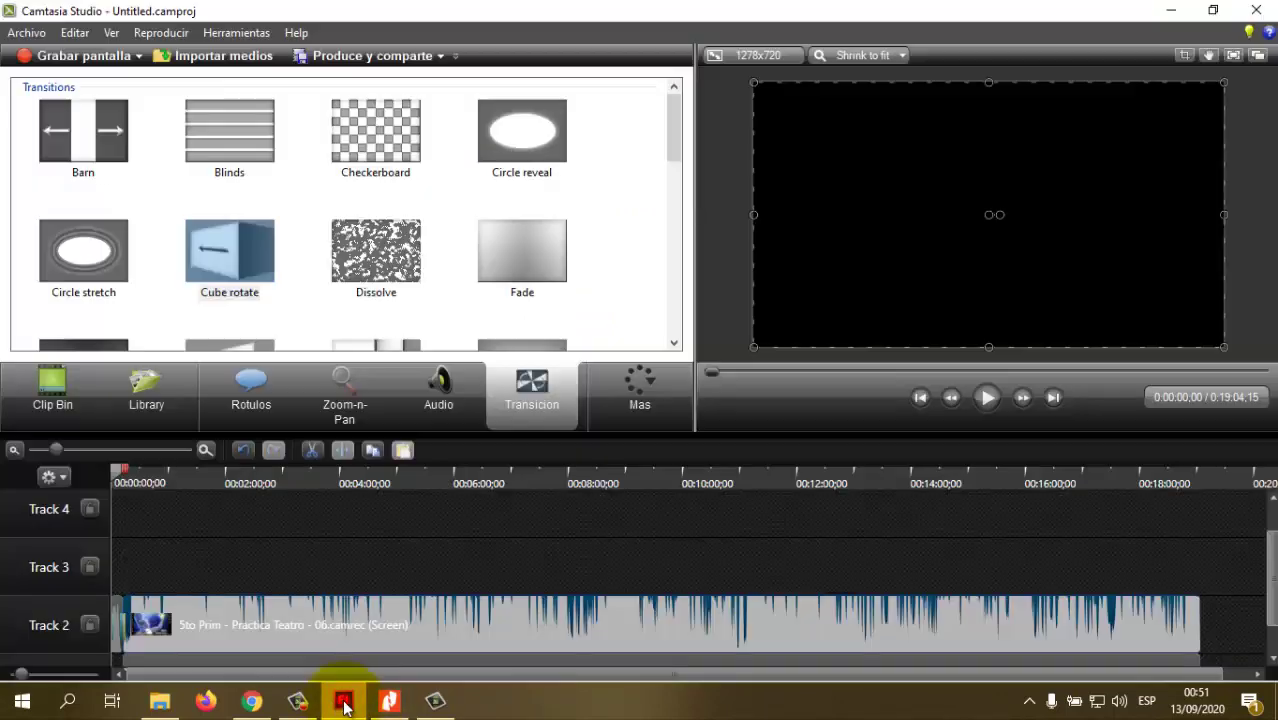
# - Switch to the practice PDF in Nitro Pro and copy the code "on (release) {gotoAndPlay(-20-)};" from instruction 8
pyautogui.click(343, 700)
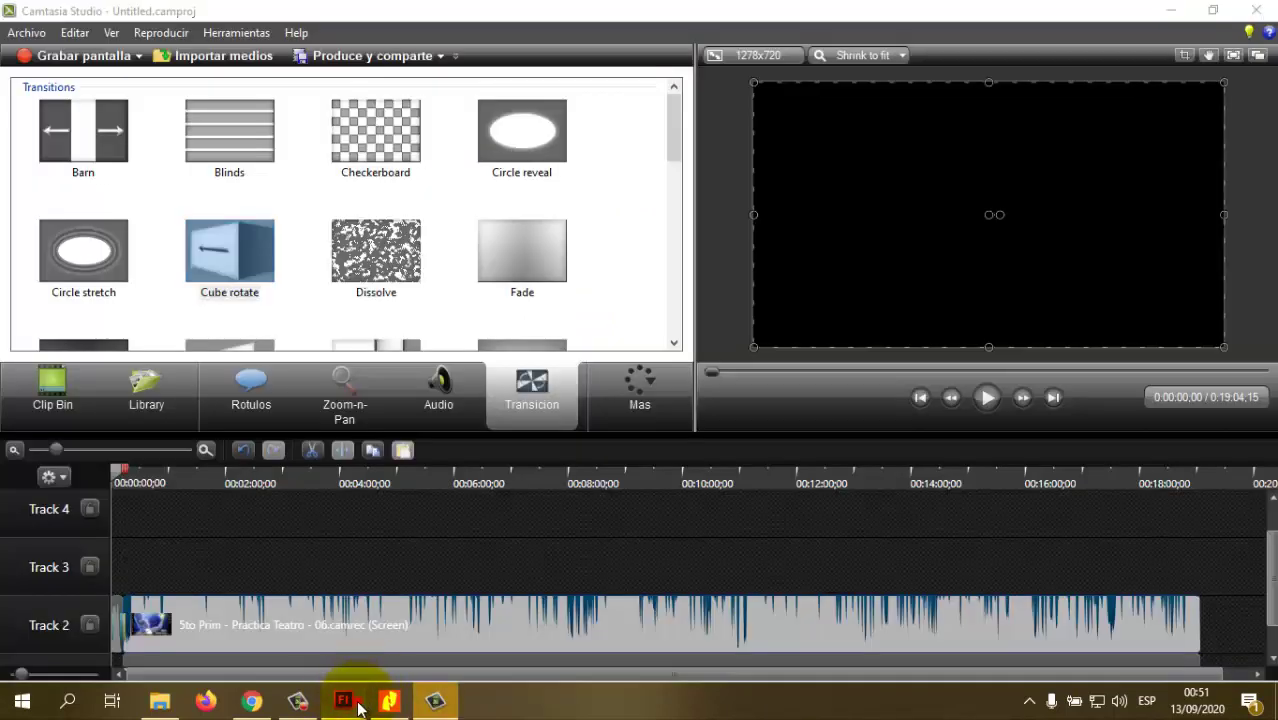
pyautogui.click(356, 705)
pyautogui.click(389, 700)
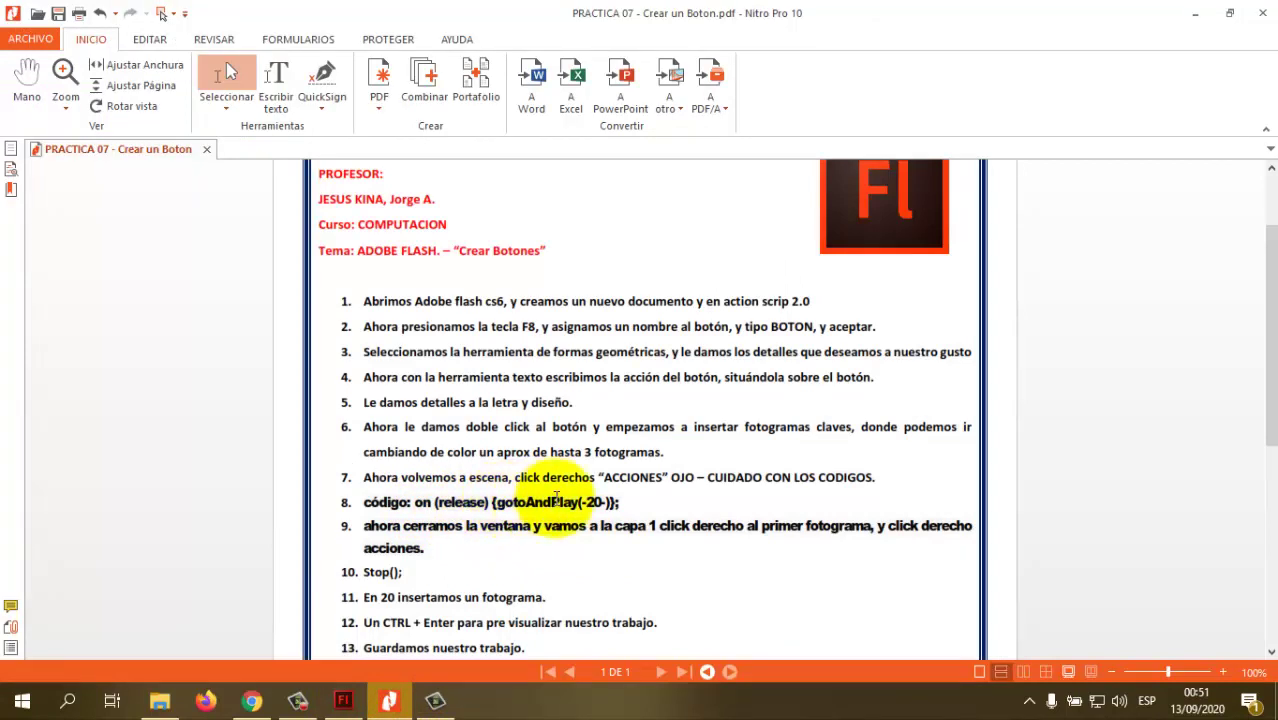
pyautogui.moveTo(622, 502); pyautogui.dragTo(422, 502)
pyautogui.hotkey('ctrl', 'c')
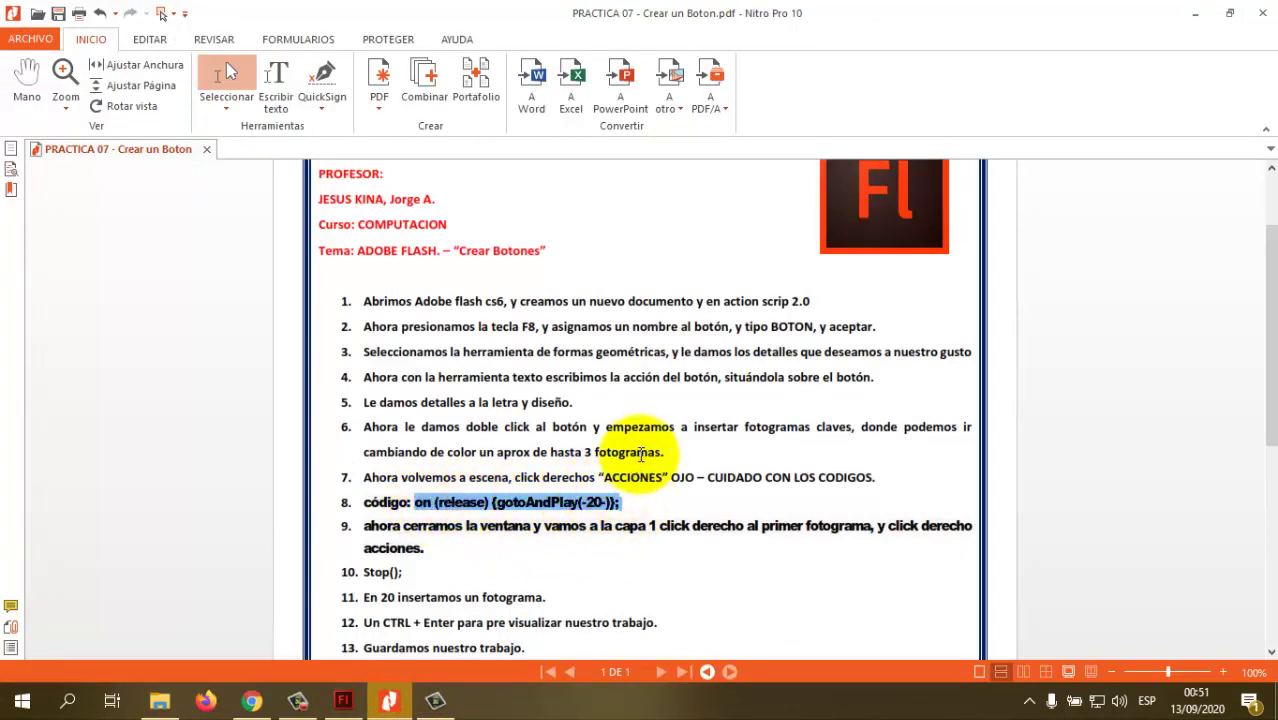
pyautogui.scroll(-4, 641, 457)
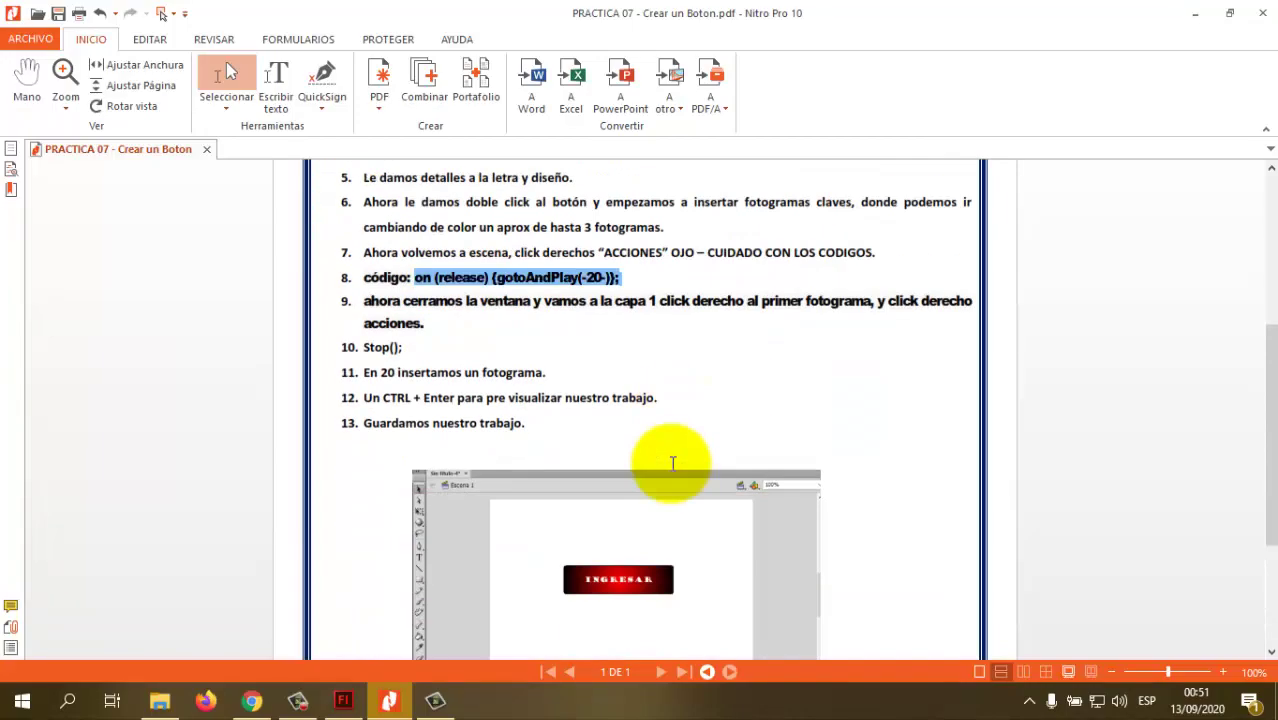
# - Return to Flash and paste the copied code on line 1 of the PLAY button's script
pyautogui.hotkey('alt', 'Tab')
pyautogui.click(576, 234)
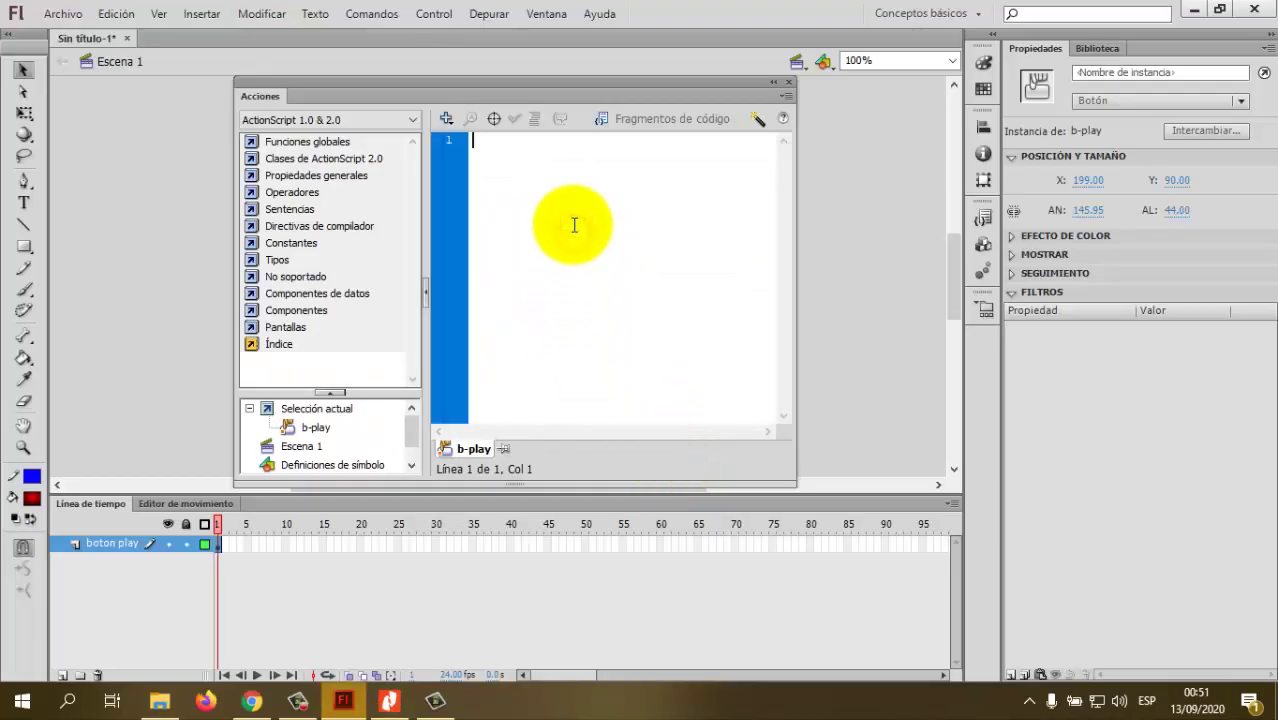
pyautogui.hotkey('ctrl', 'v')
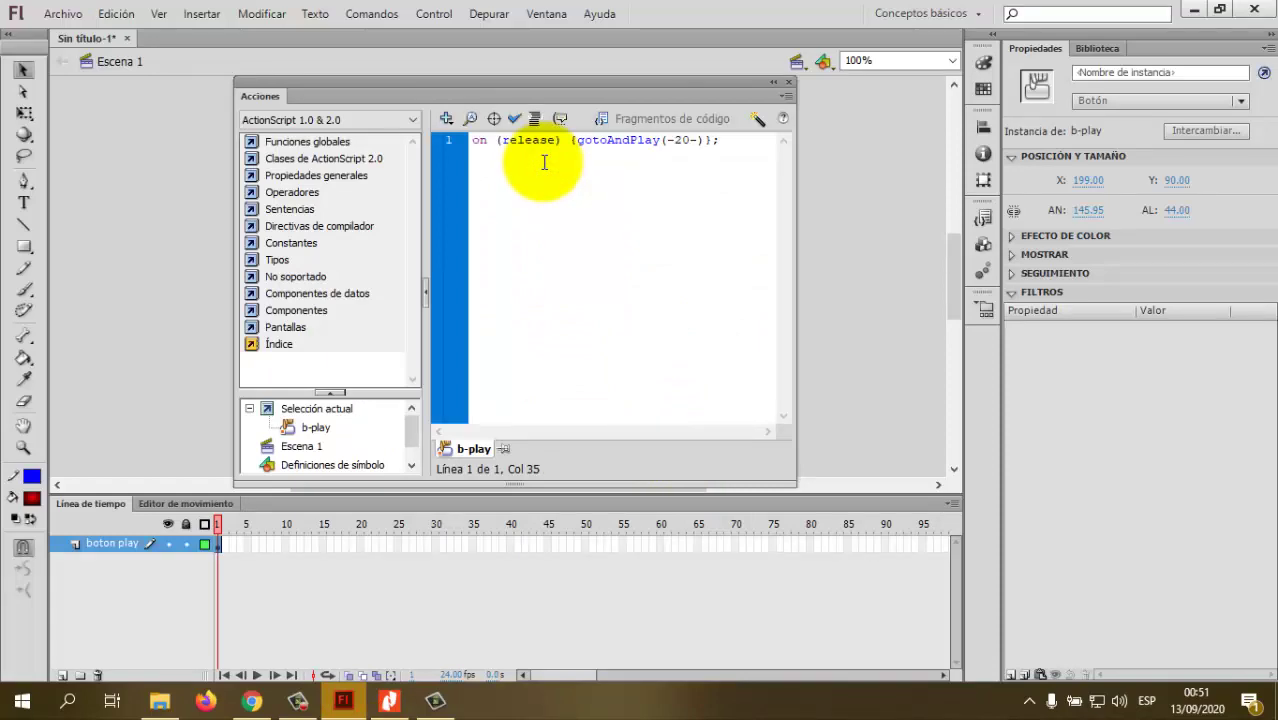
# - Copy "Stop();" from instruction 10 of the practice PDF, and add an empty second line to the PLAY button's script in Flash
pyautogui.hotkey('alt', 'Tab')
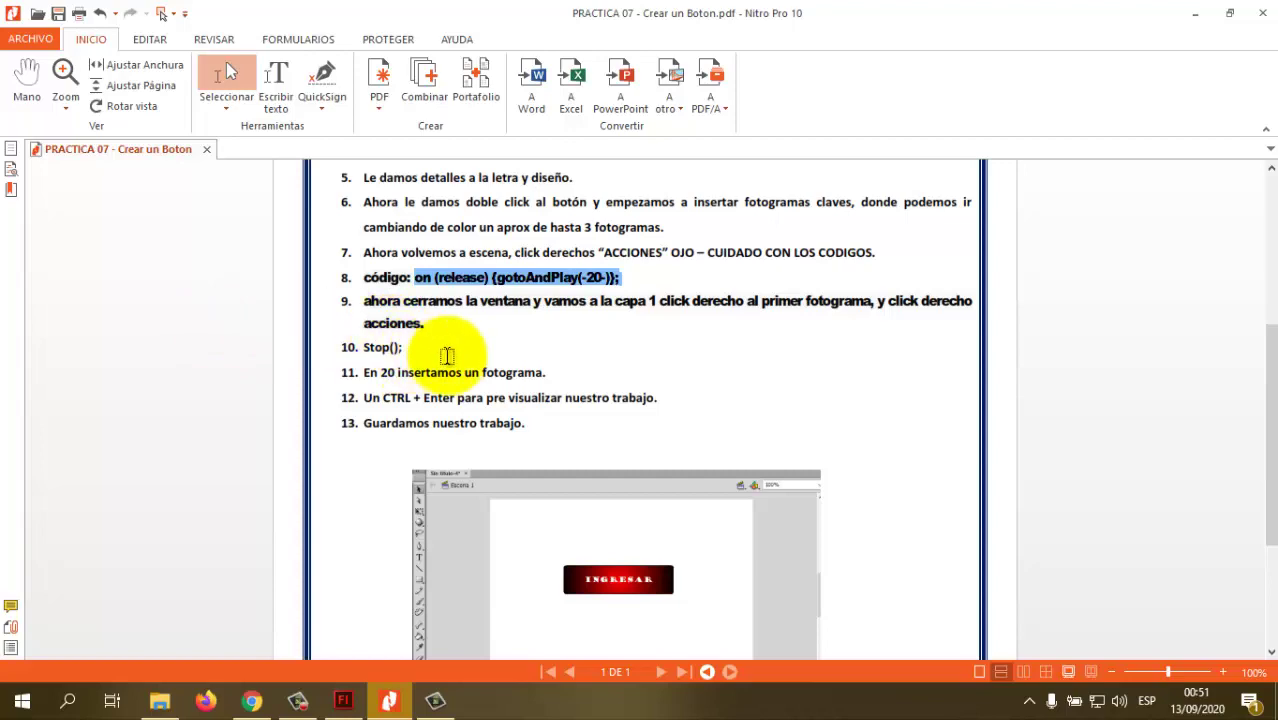
pyautogui.moveTo(410, 348); pyautogui.dragTo(367, 348)
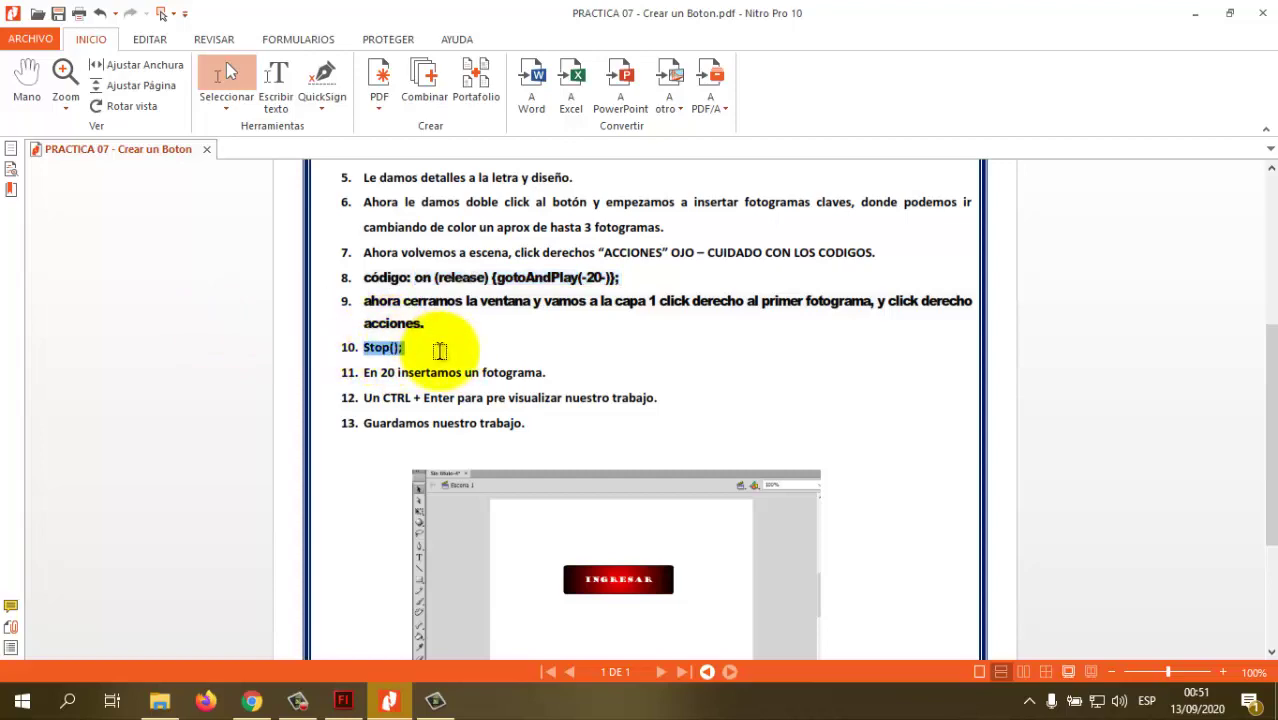
pyautogui.hotkey('alt', 'Tab')
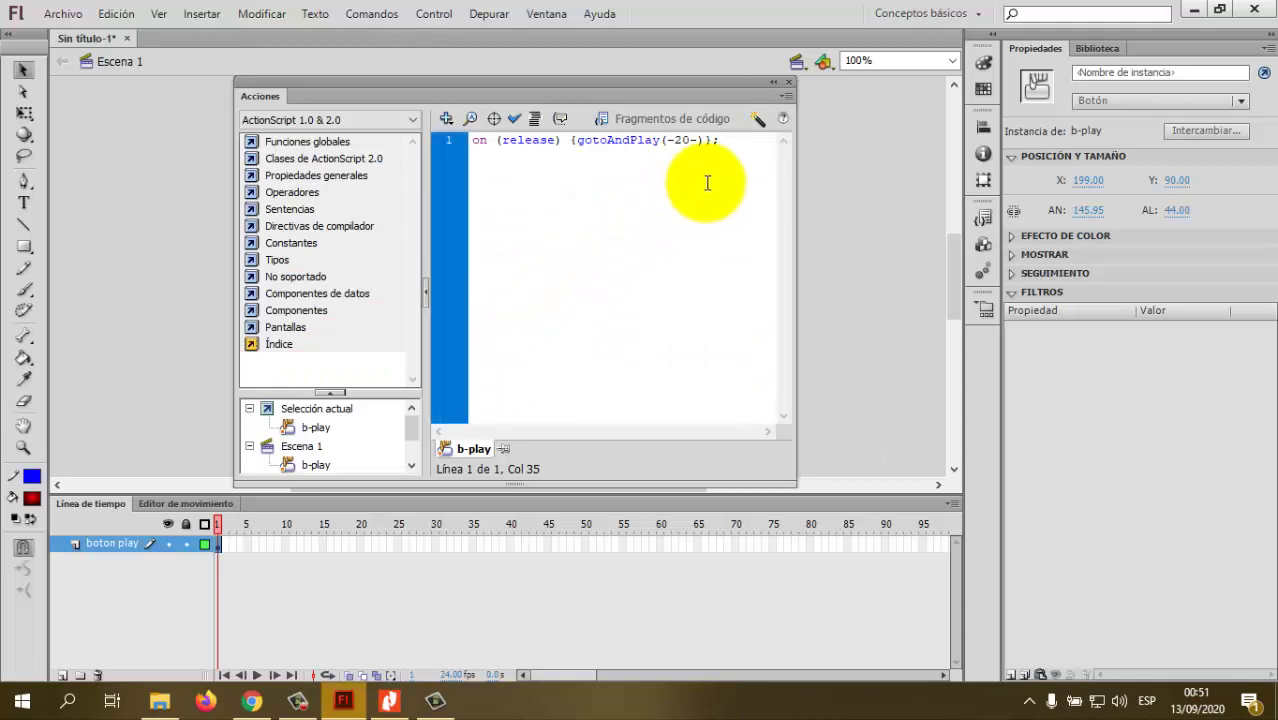
pyautogui.click(761, 141)
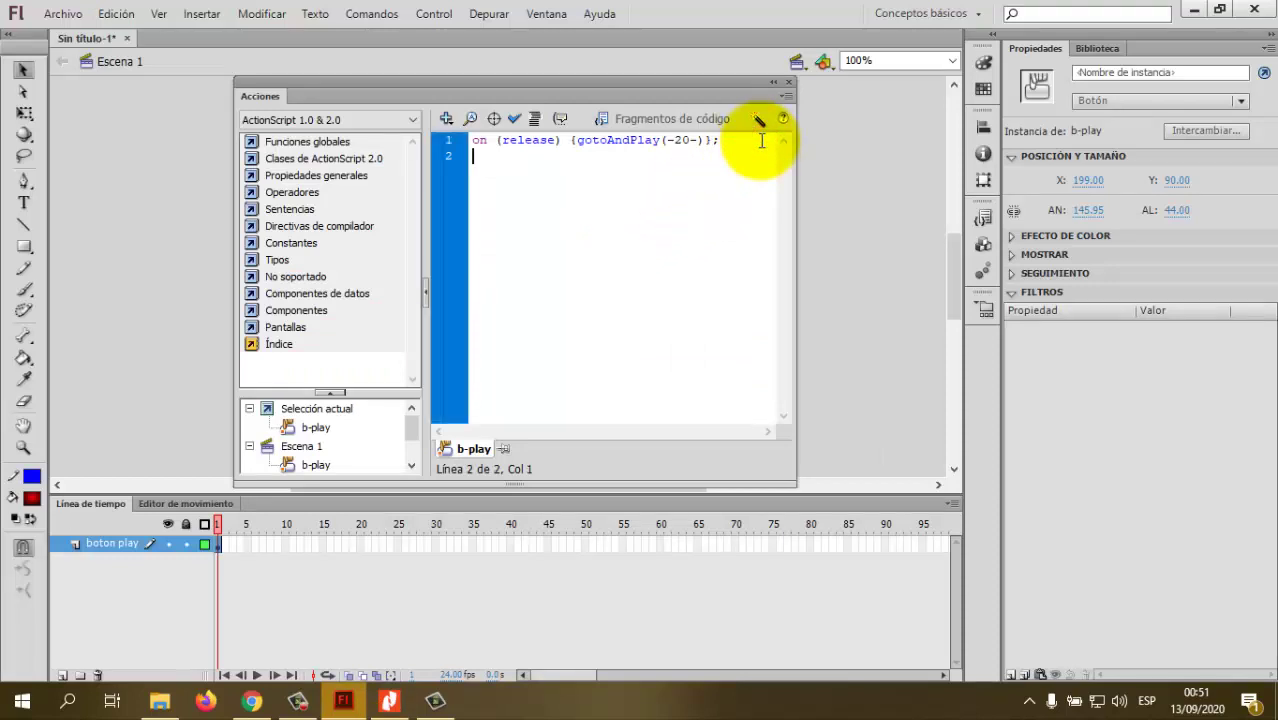
# - Review the remaining instructions, 9 to 13, in the practice PDF and return to Flash
pyautogui.hotkey('alt', 'Tab')
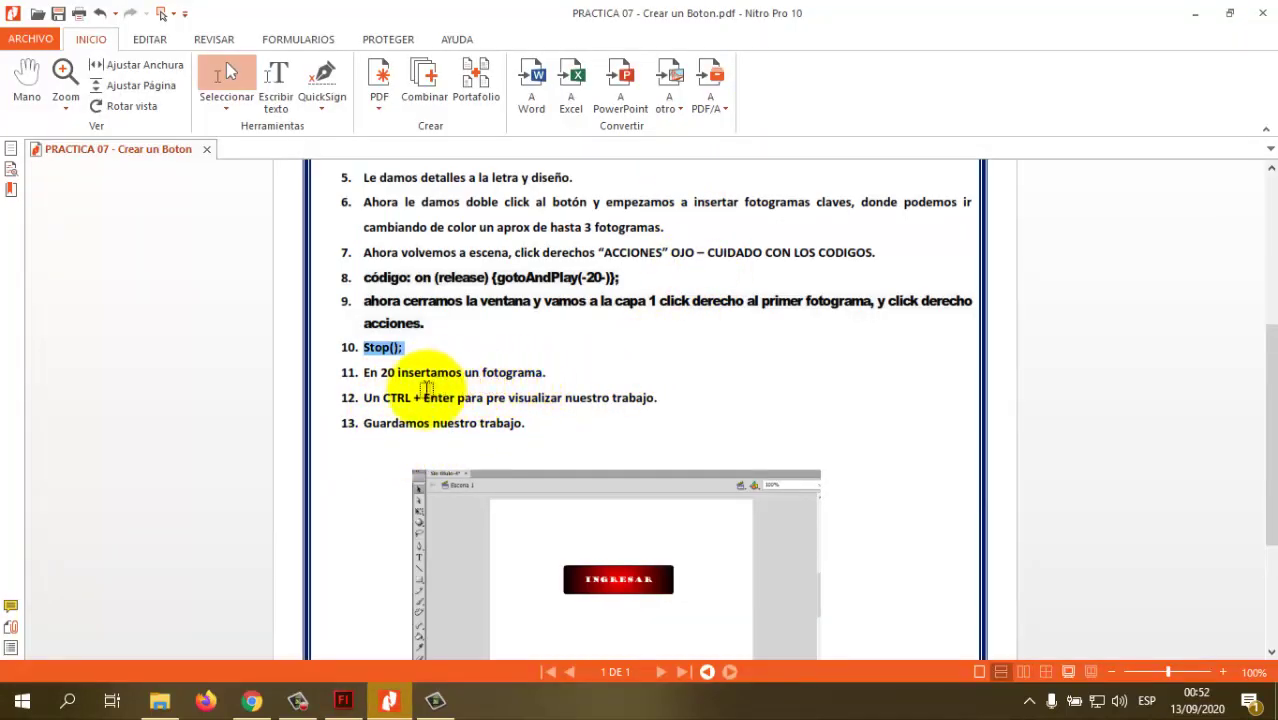
pyautogui.scroll(-4, 813, 524)
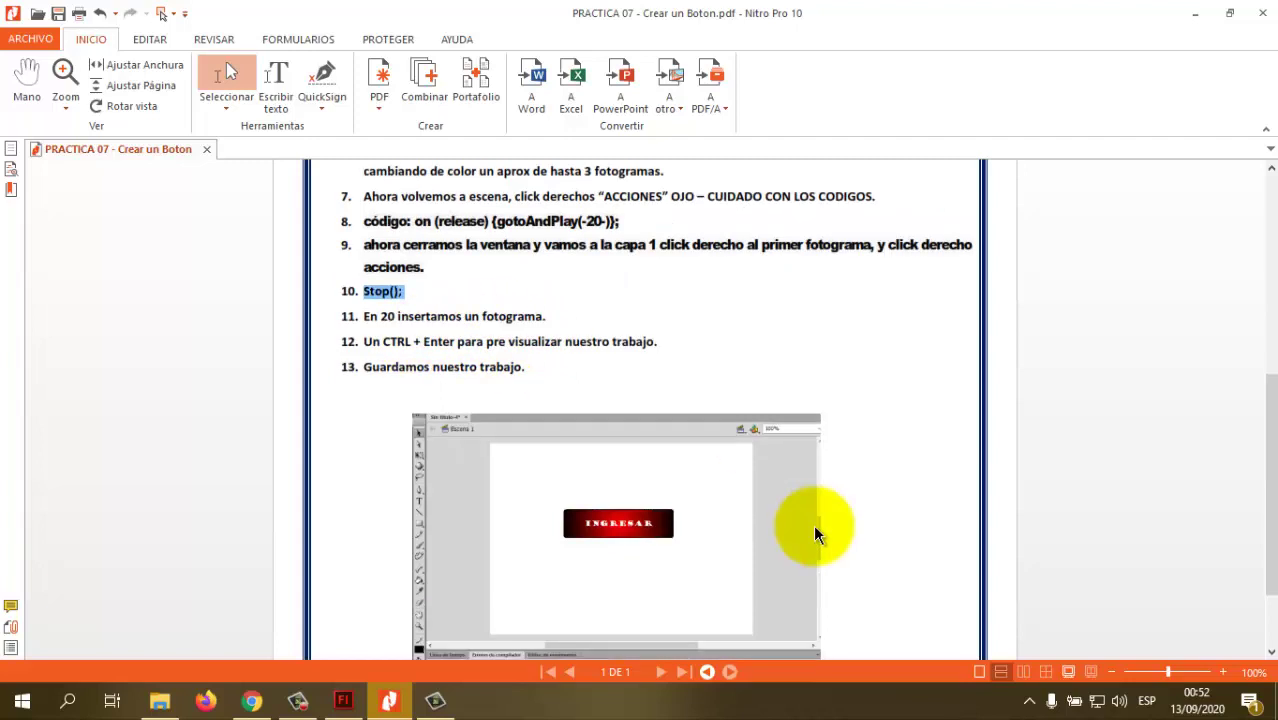
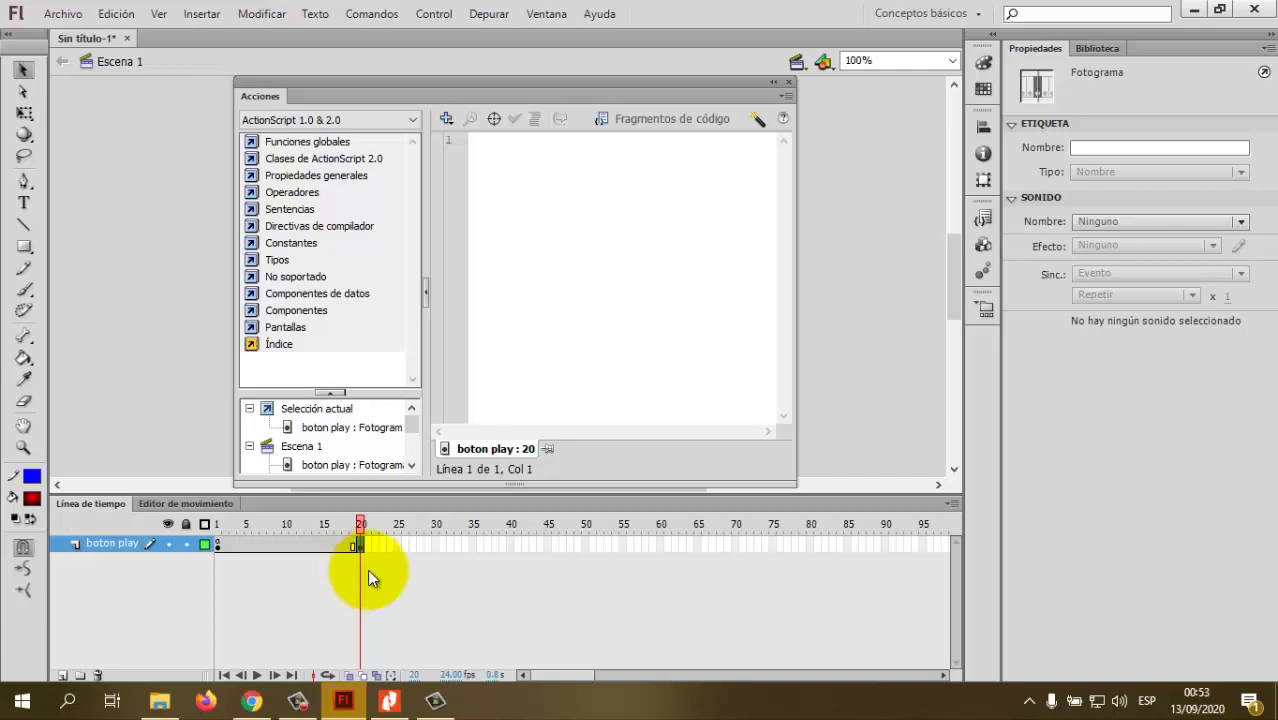
pyautogui.hotkey('alt', 'Tab')
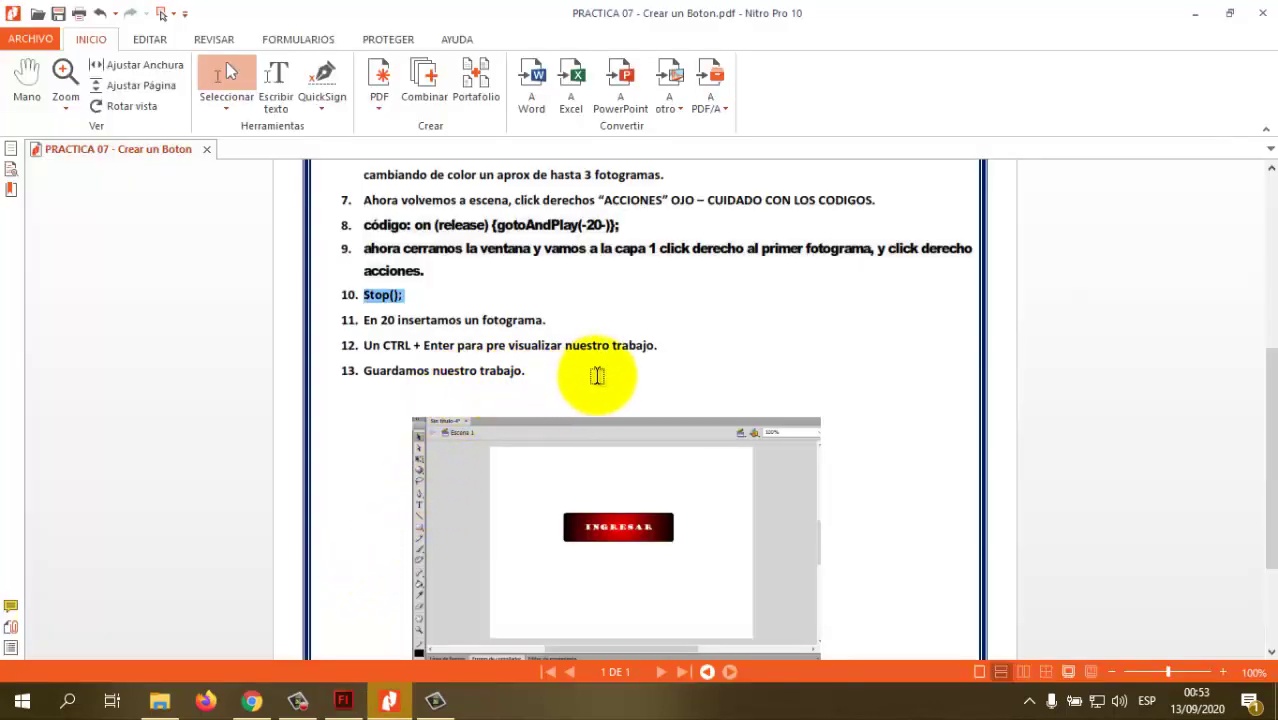
pyautogui.scroll(-1, 596, 374)
pyautogui.hotkey('alt', 'Tab')
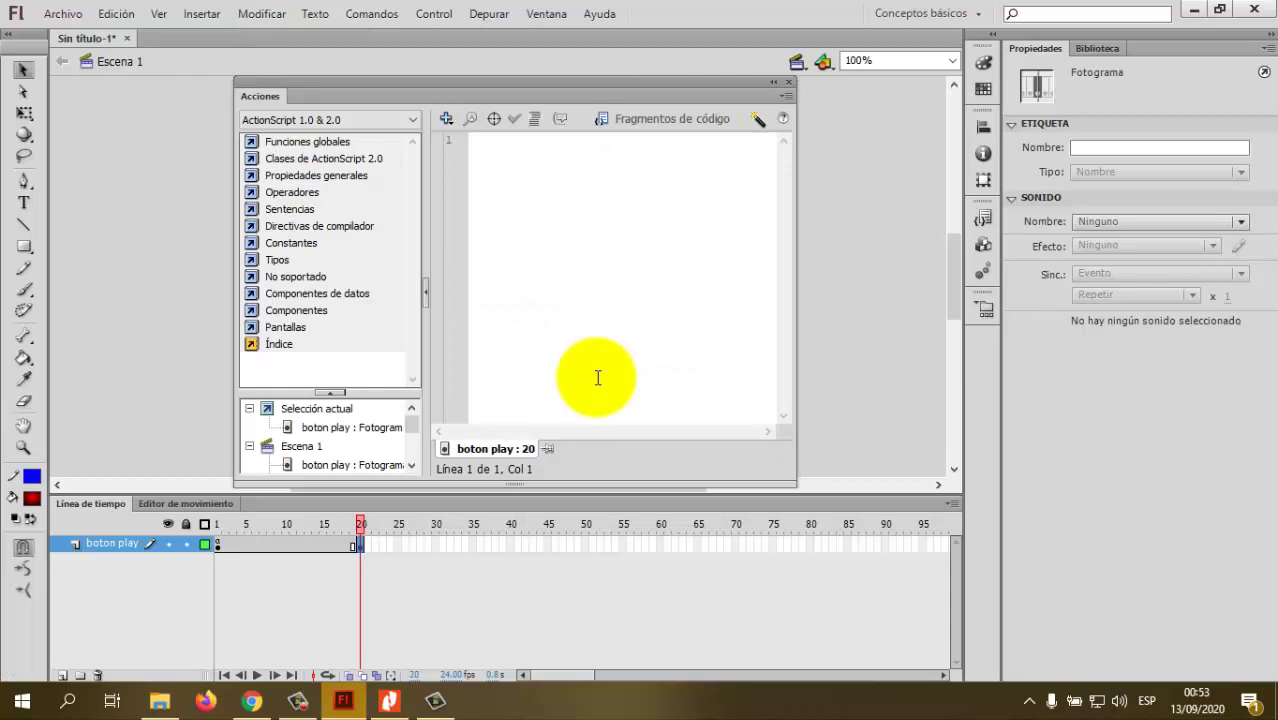
# - Close the Actions window and test the PLAY button in a movie preview
pyautogui.click(789, 83)
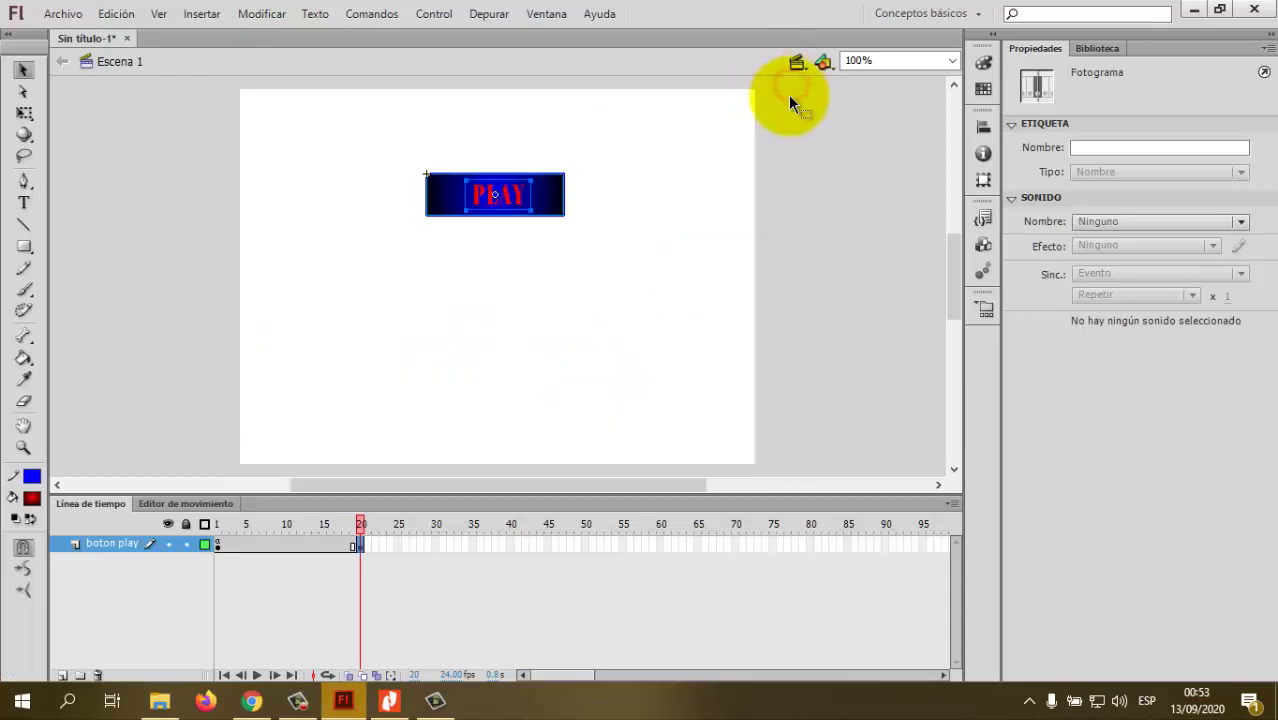
pyautogui.click(684, 247)
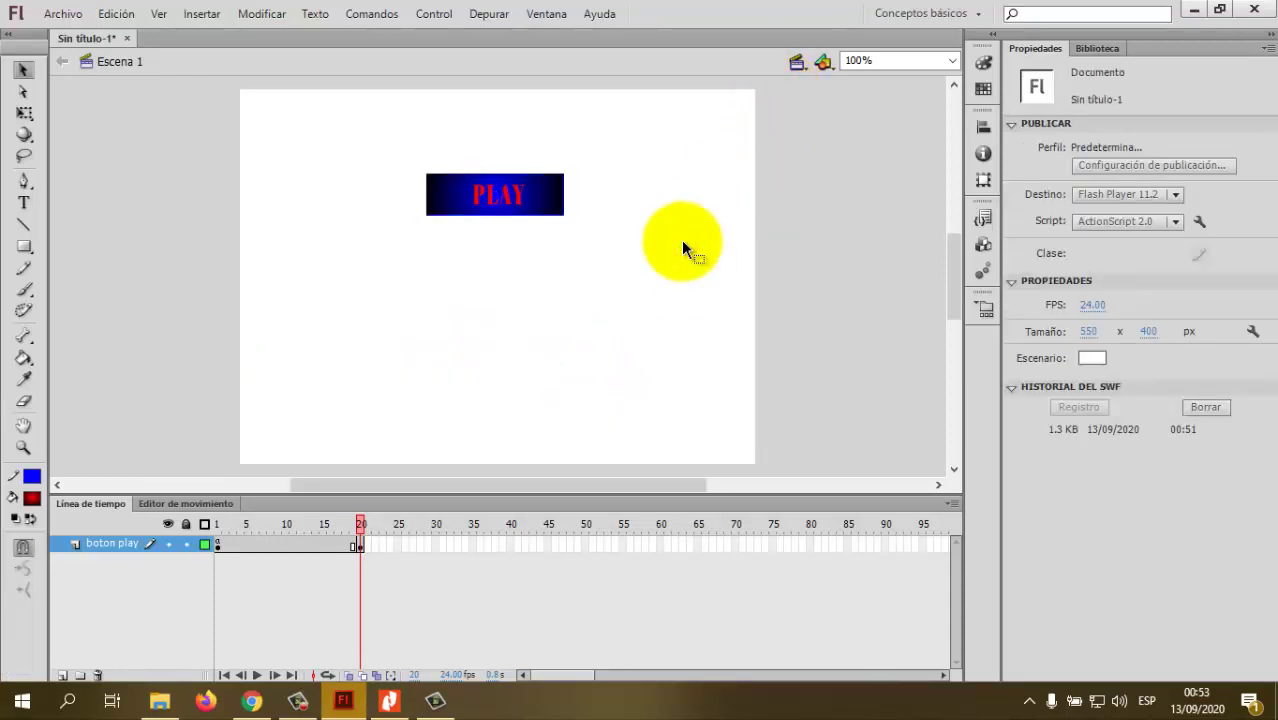
pyautogui.hotkey('ctrl', 'Return')
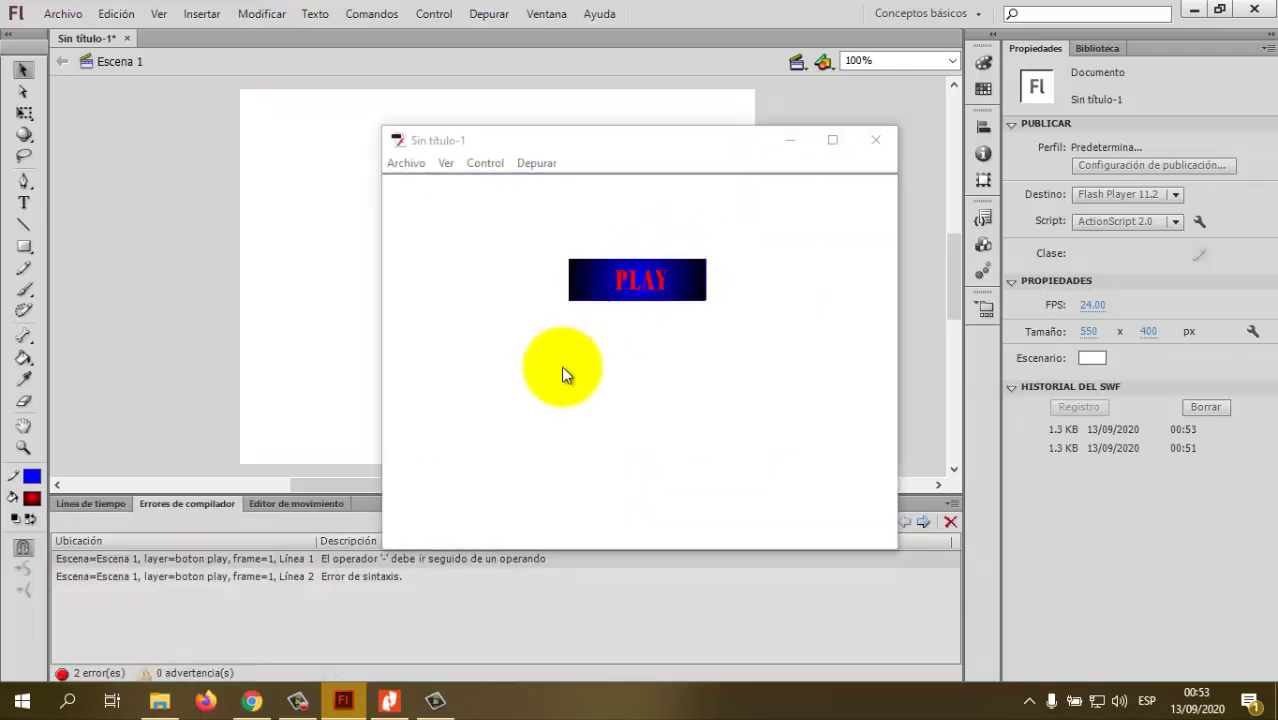
pyautogui.click(634, 292)
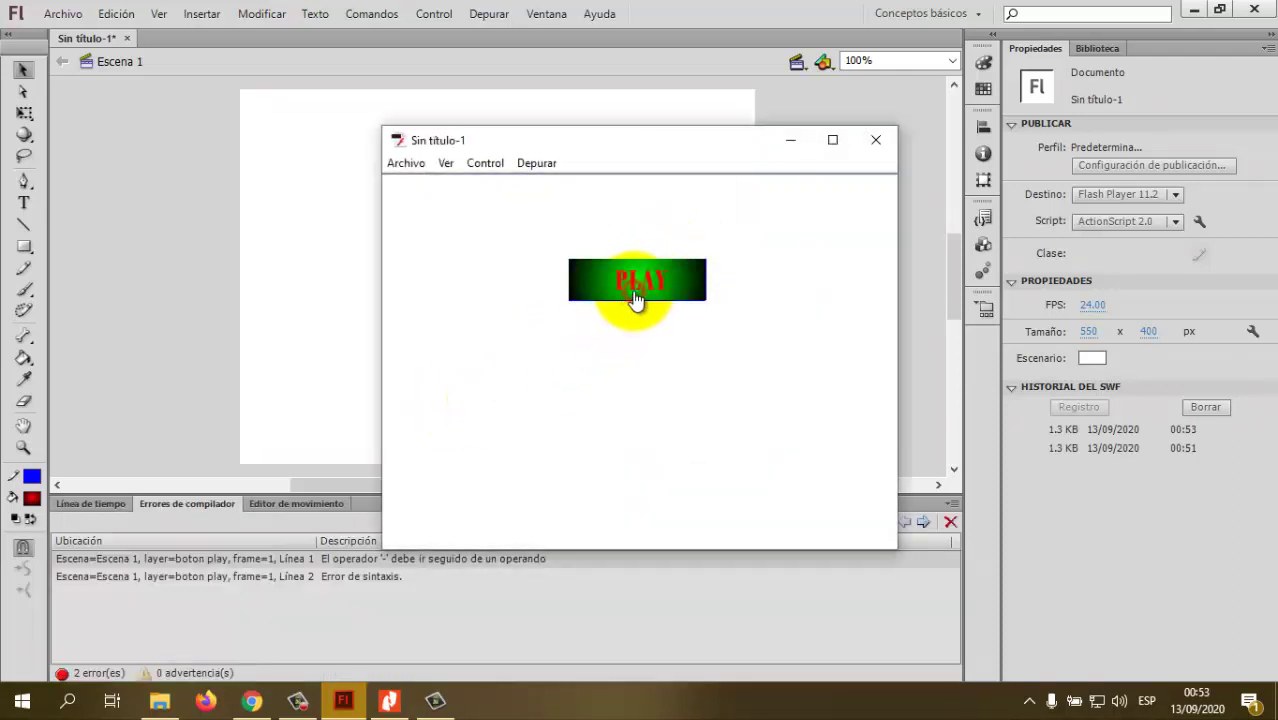
pyautogui.click(677, 268)
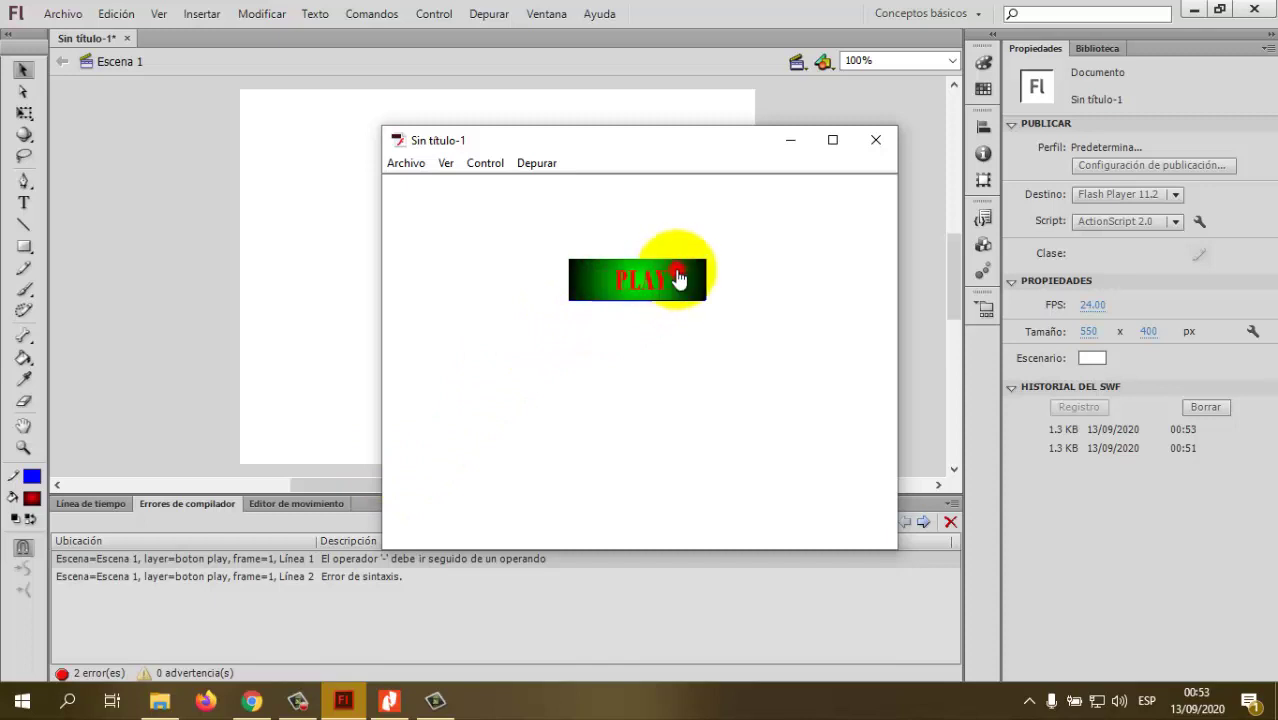
pyautogui.click(888, 140)
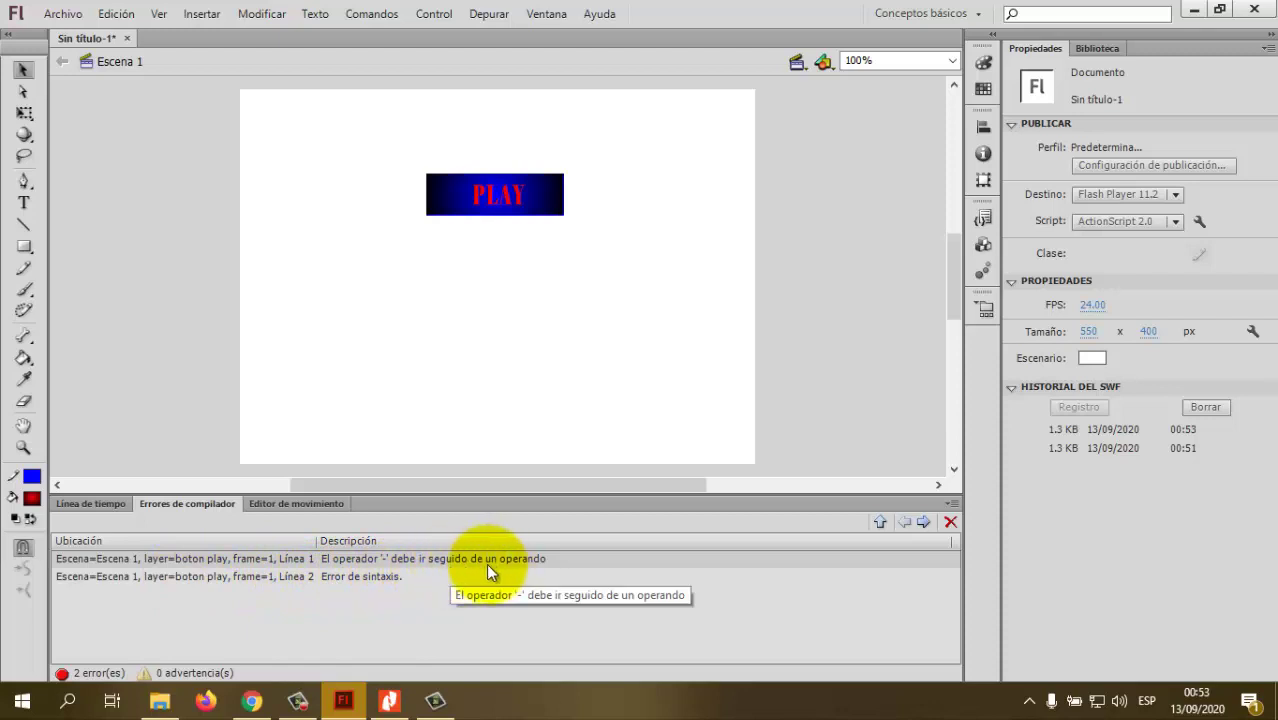
# - Examine the compiler errors against frame 1 of the boton play layer, and return to the timeline
pyautogui.click(100, 503)
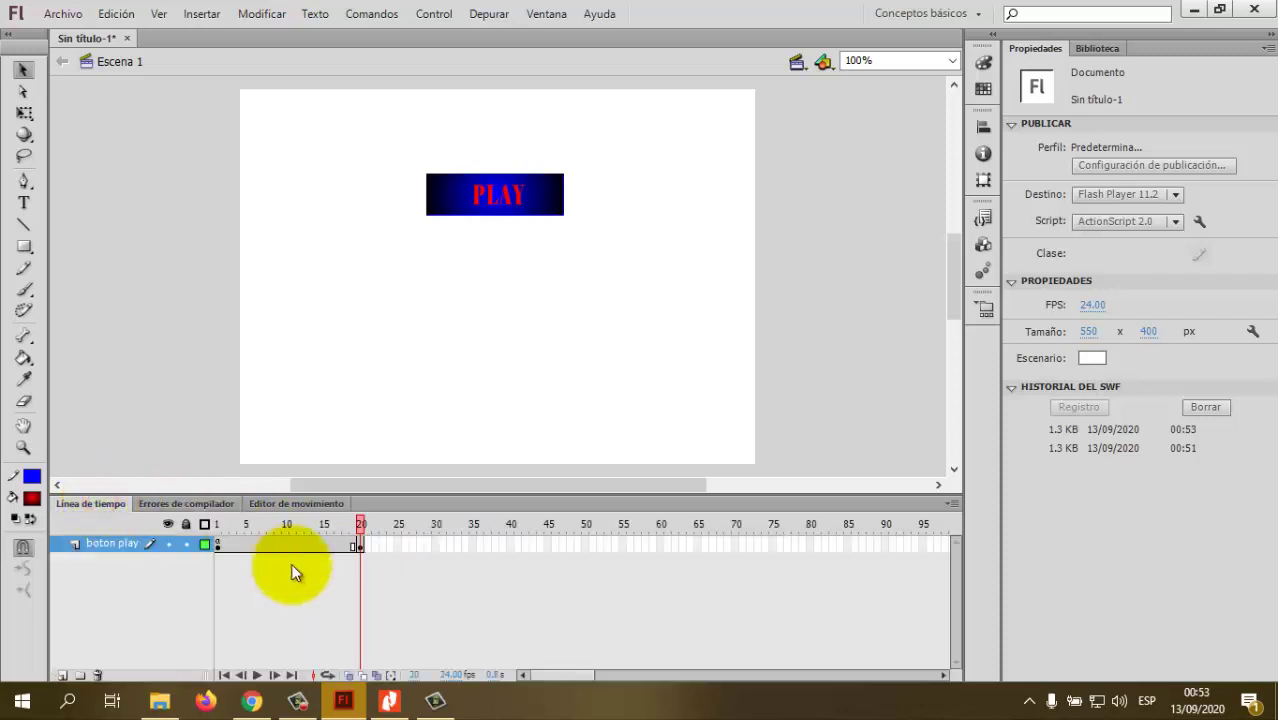
pyautogui.click(217, 545)
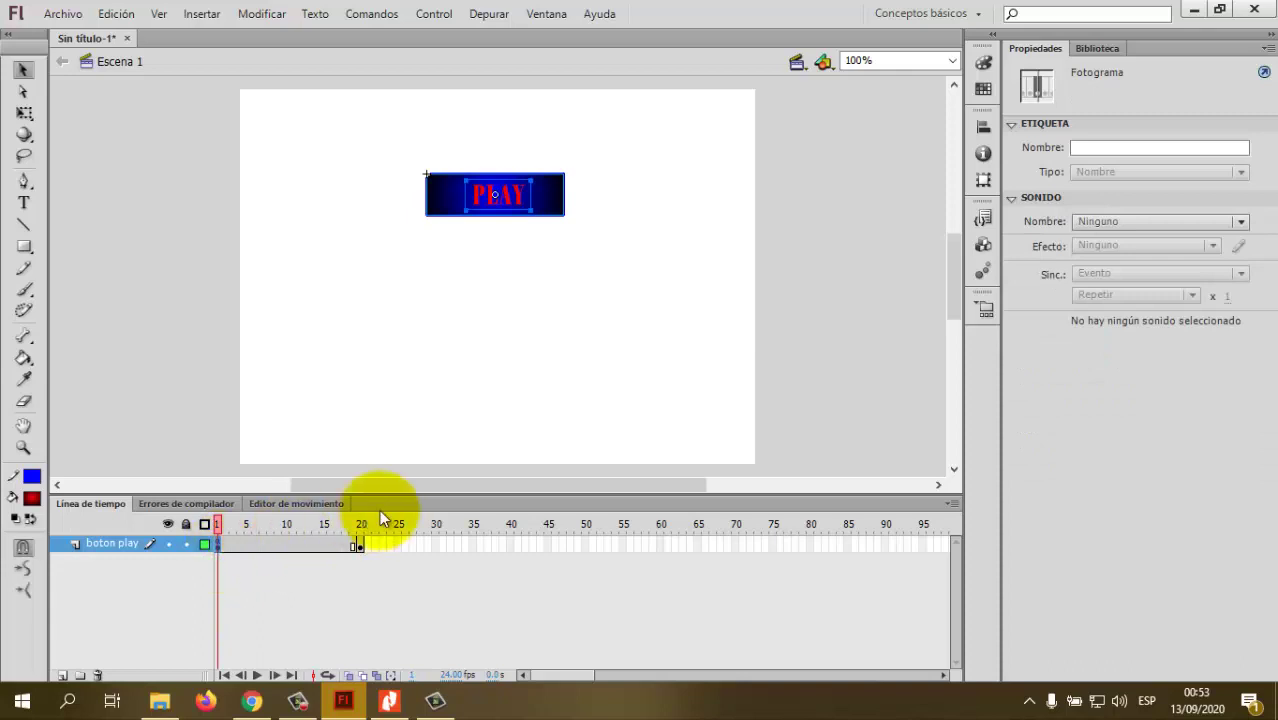
pyautogui.click(198, 508)
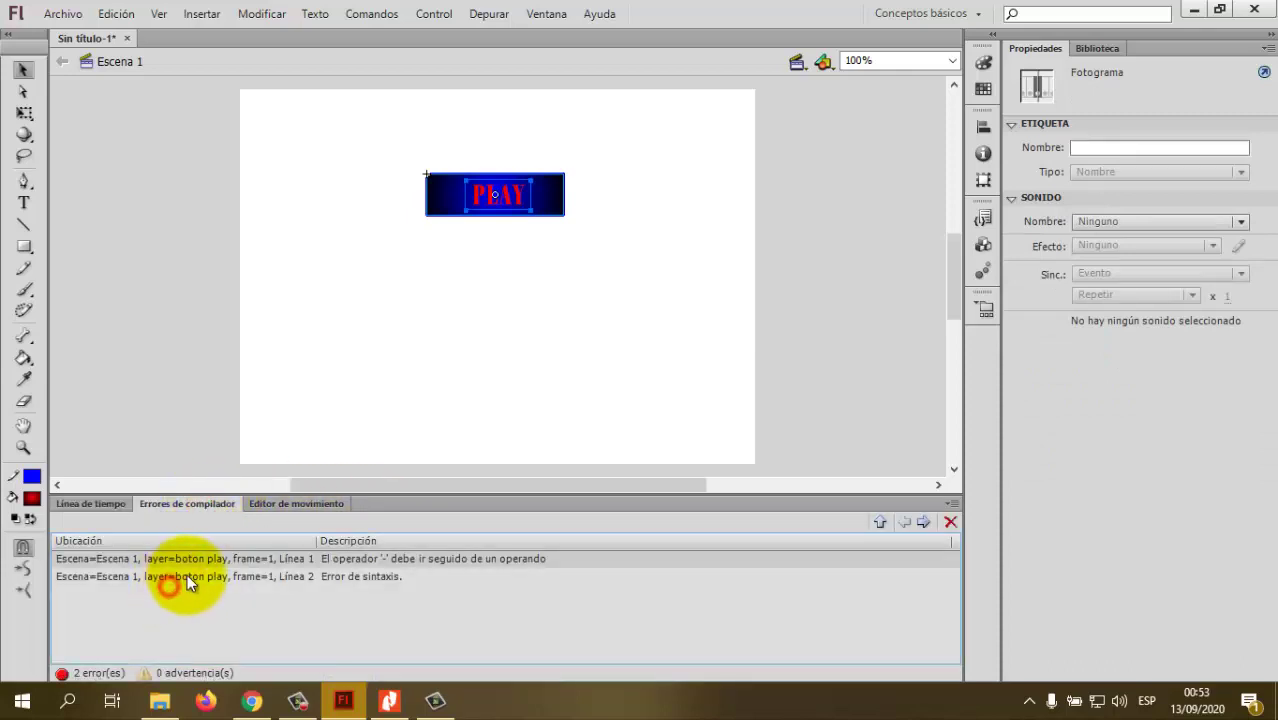
pyautogui.click(190, 574)
pyautogui.click(203, 563)
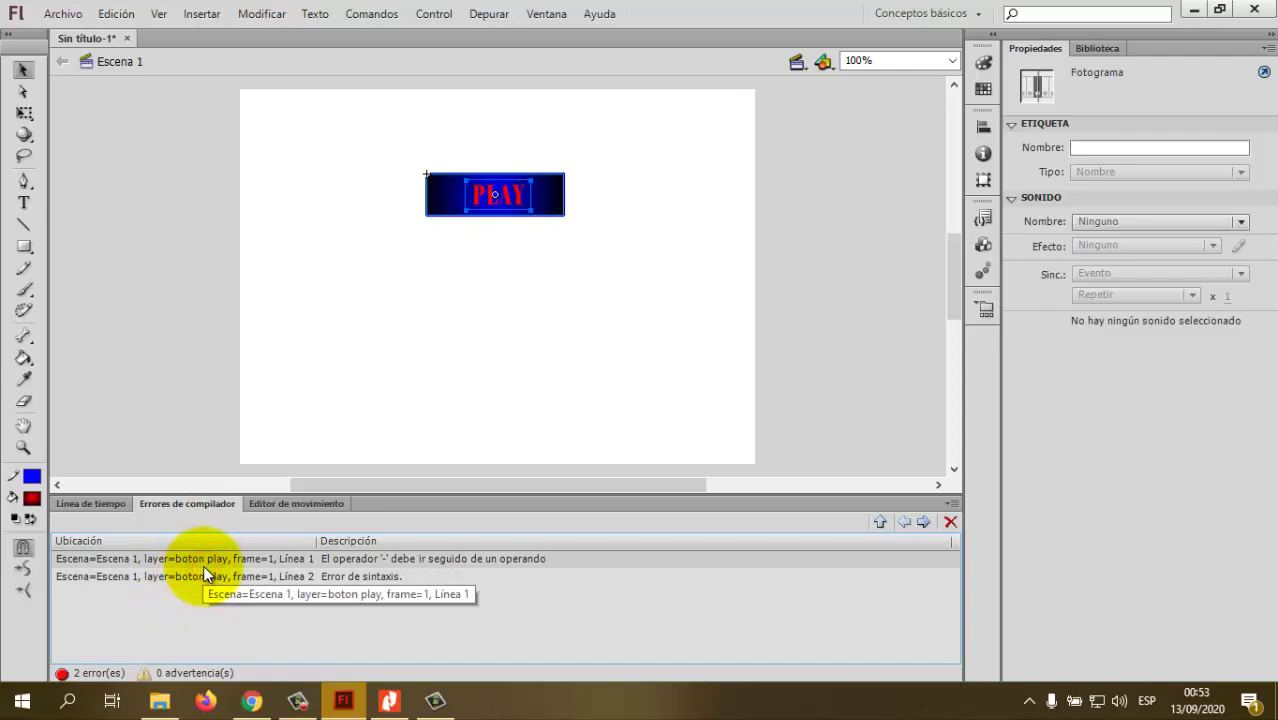
pyautogui.click(88, 506)
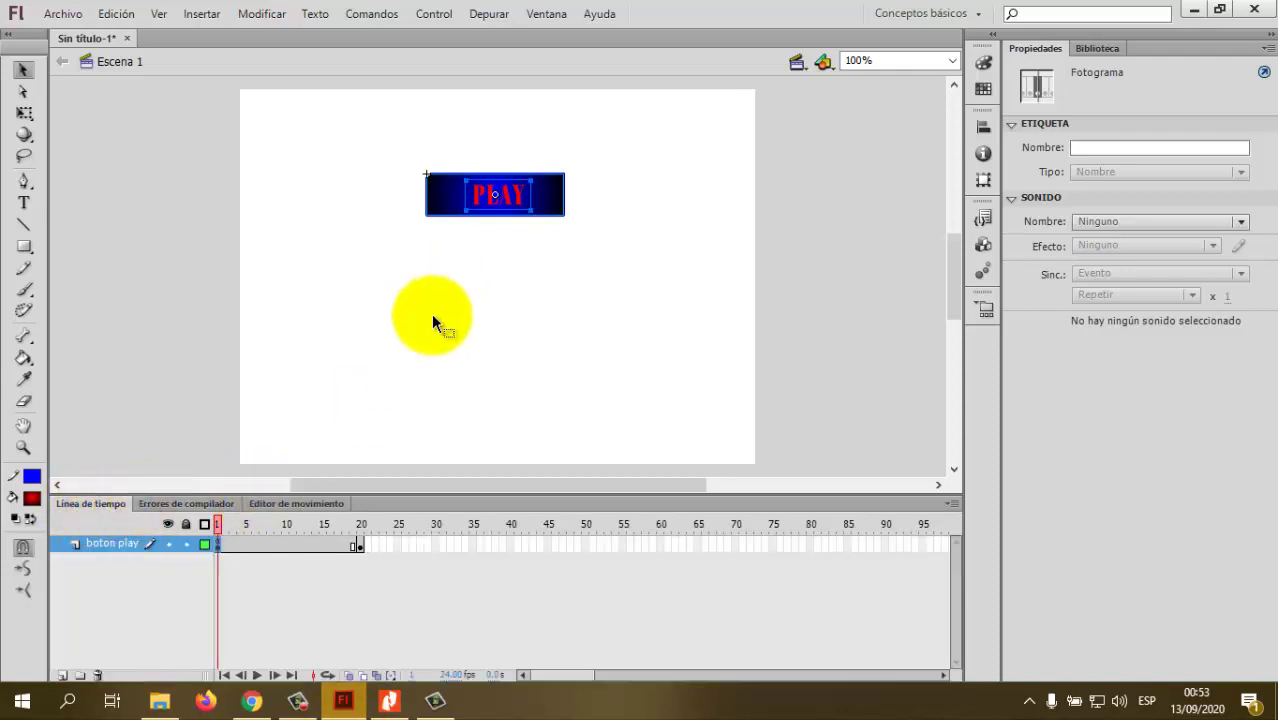
# - Select only the PLAY button instance on the stage and open its script in the Actions window
pyautogui.rightClick(559, 203)
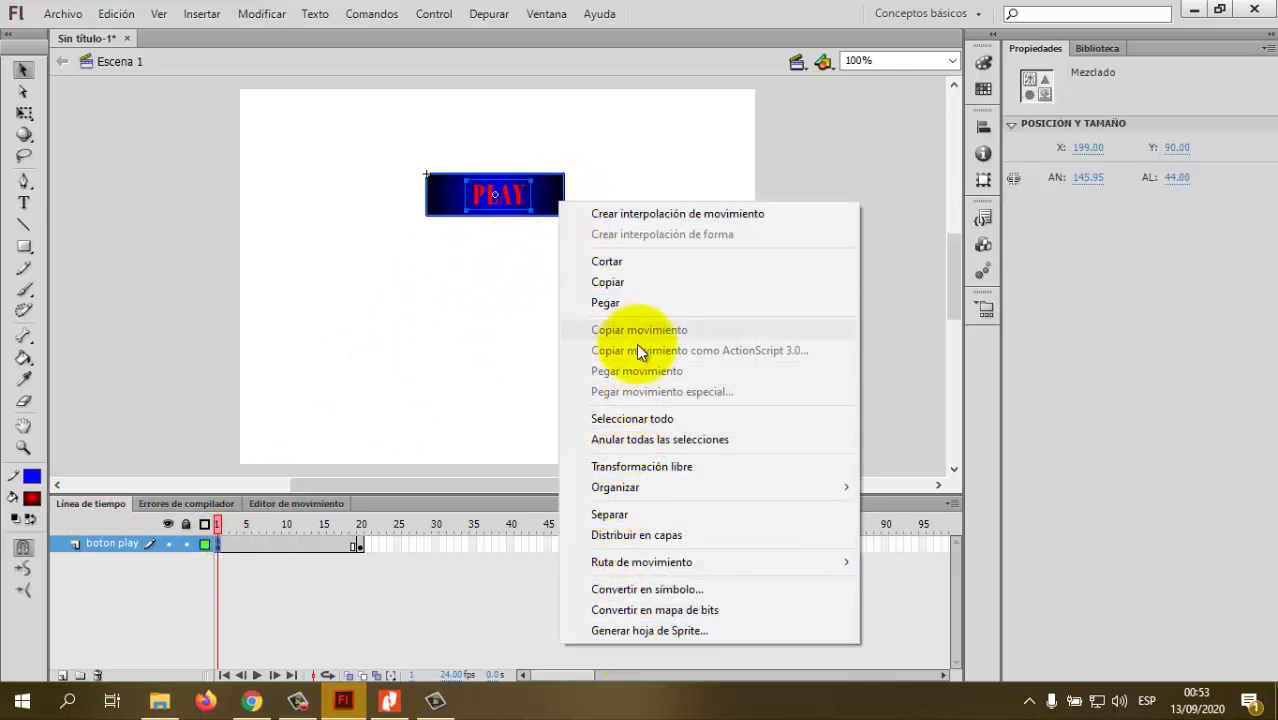
pyautogui.click(450, 215)
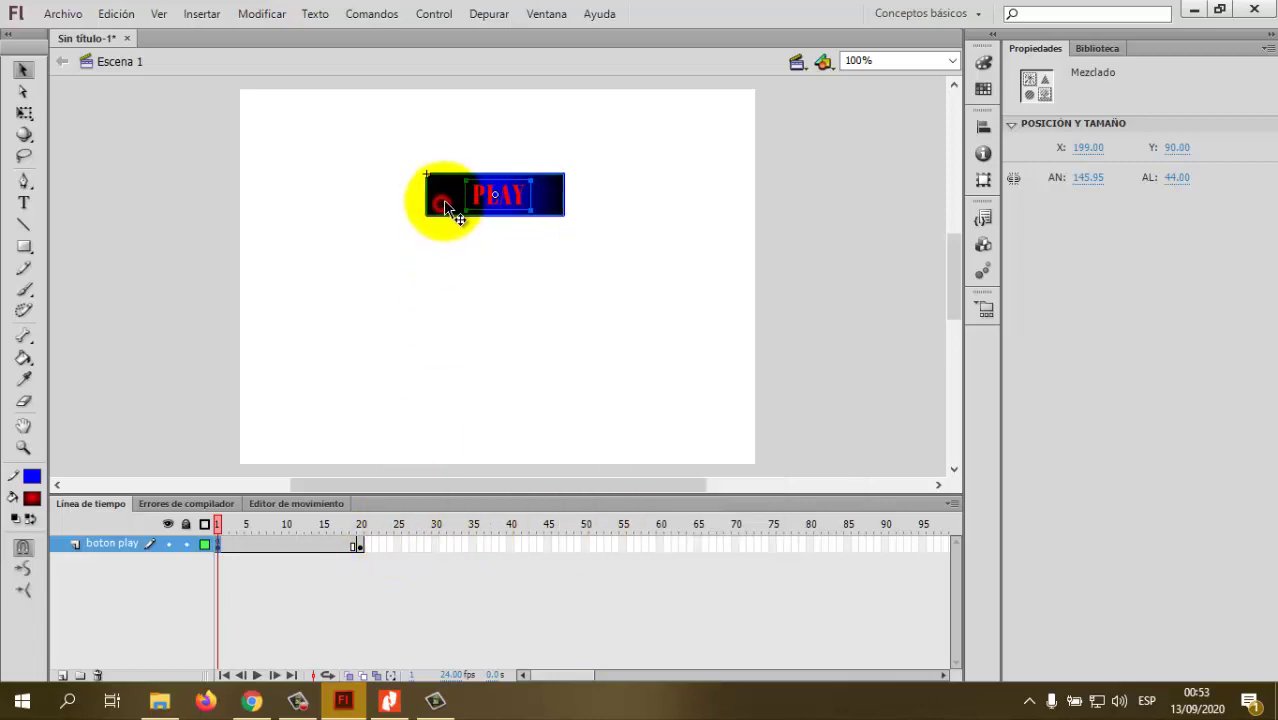
pyautogui.click(566, 225)
pyautogui.rightClick(561, 215)
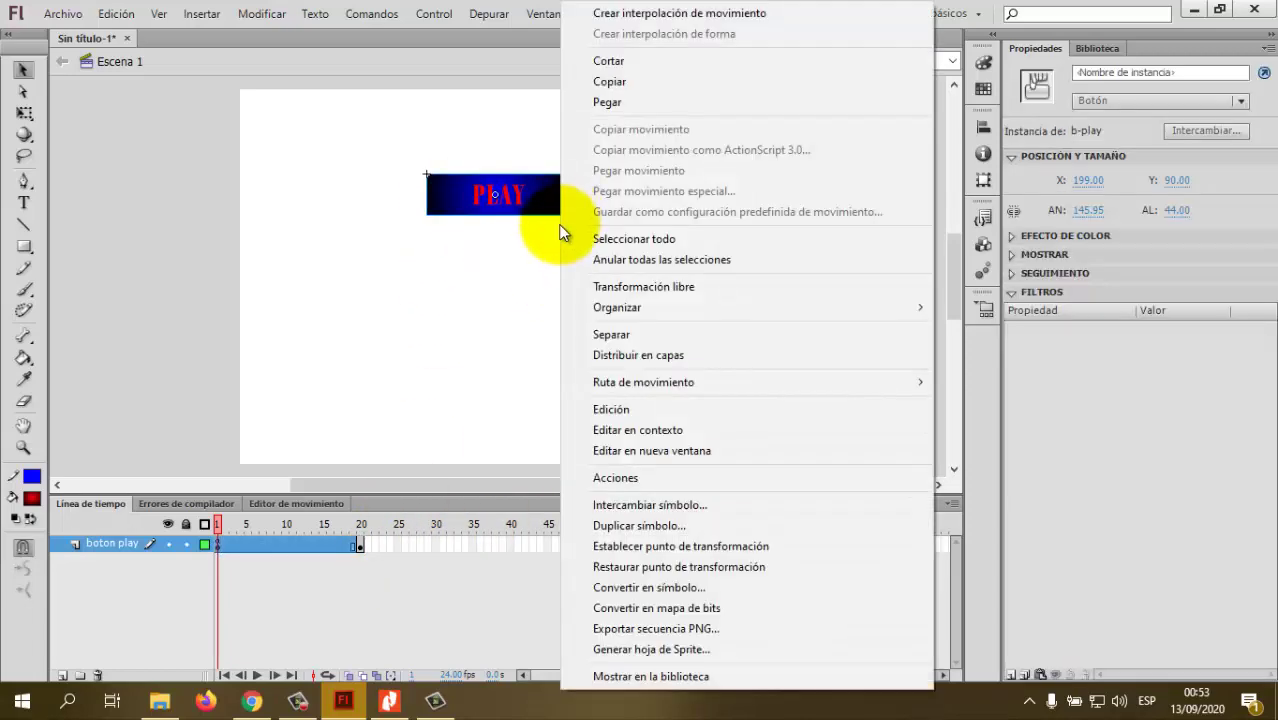
pyautogui.click(628, 477)
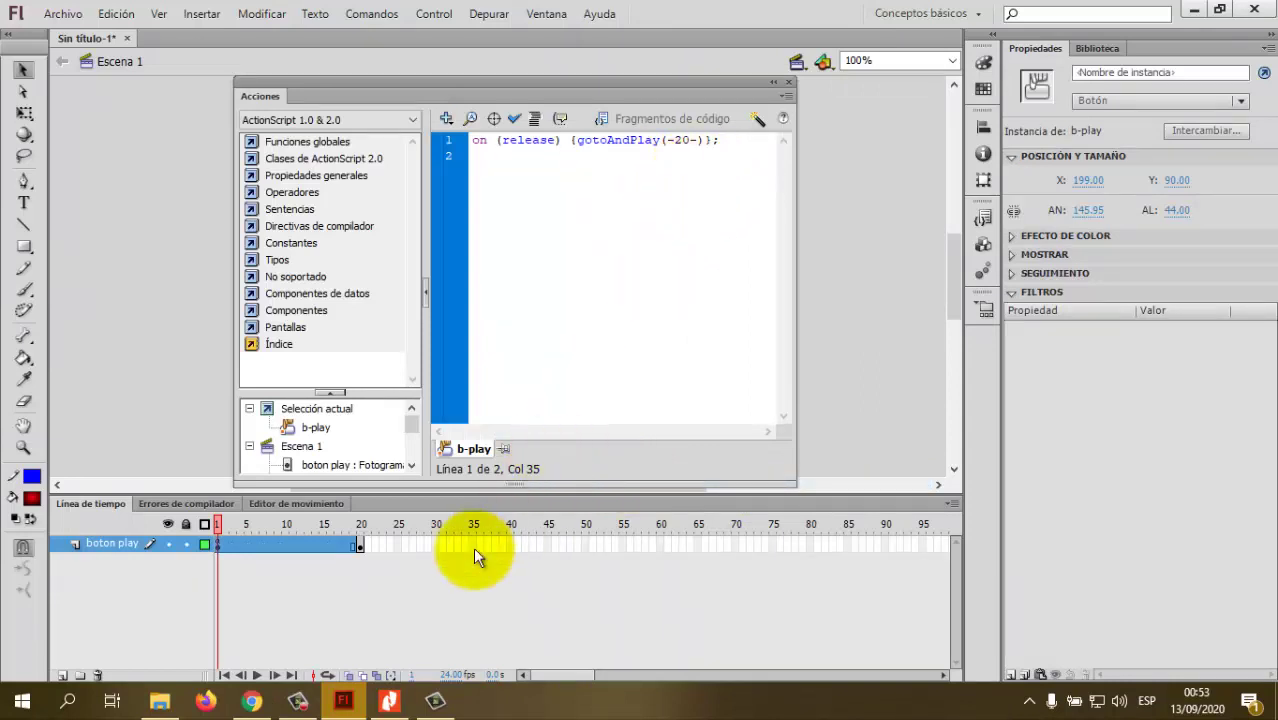
# - Compare the button's script with the code and example image in the practice PDF, and return to Flash
pyautogui.click(389, 700)
pyautogui.scroll(3, 622, 578)
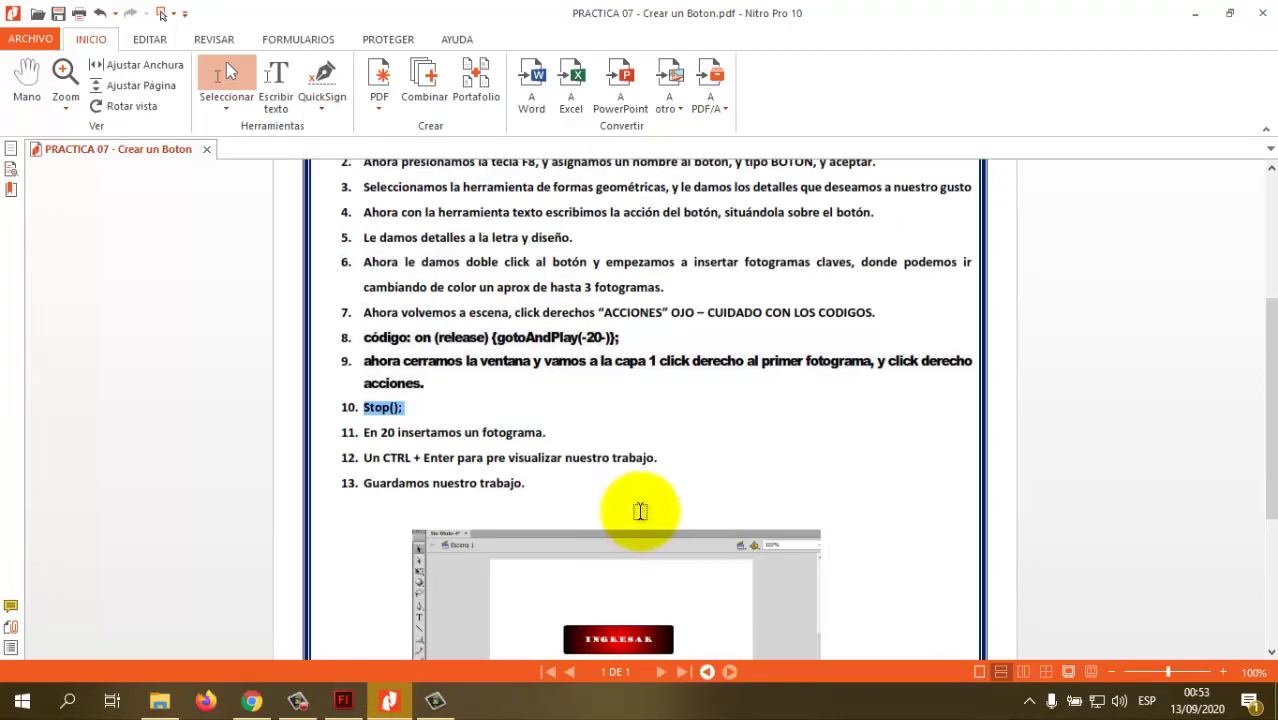
pyautogui.scroll(-1, 640, 511)
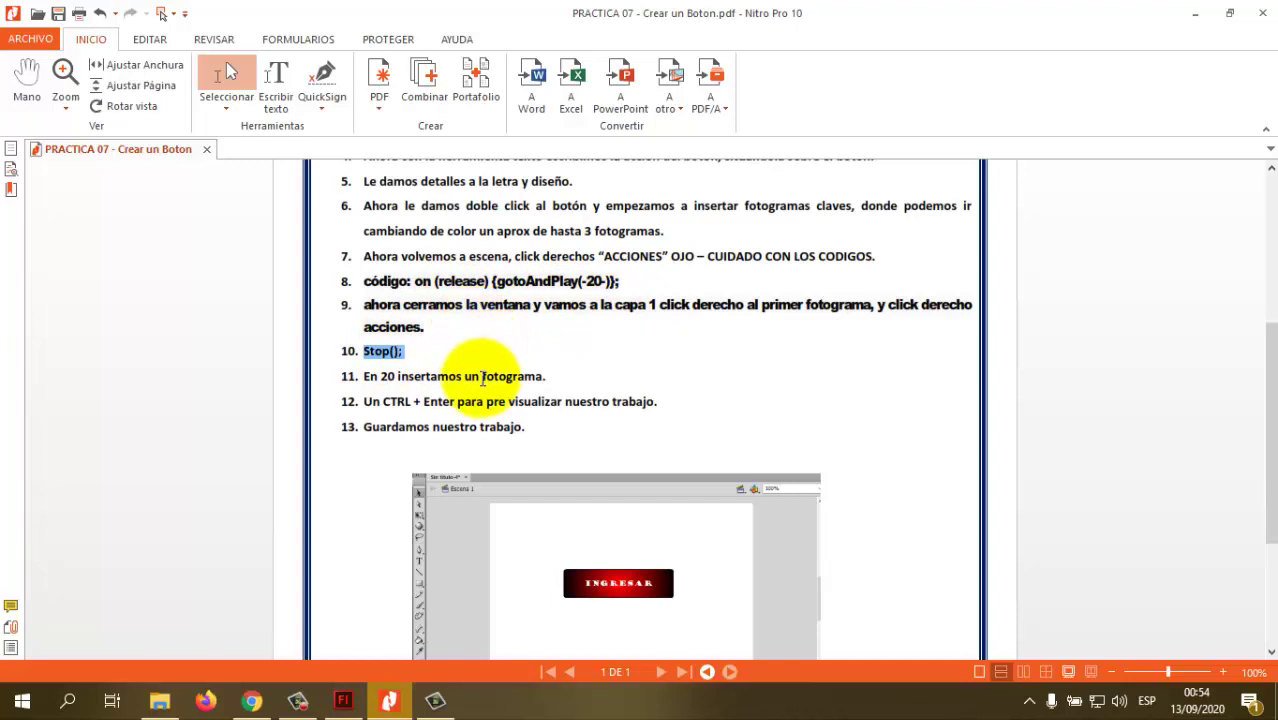
pyautogui.scroll(-1, 484, 375)
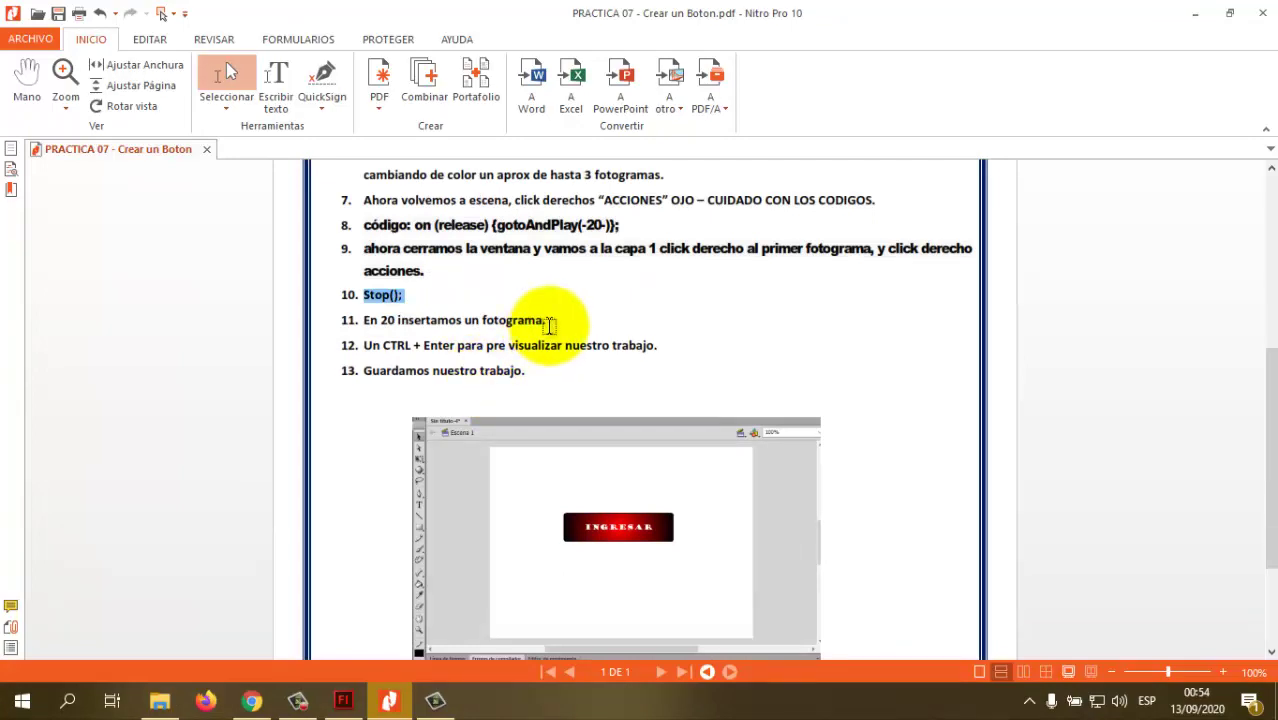
pyautogui.scroll(-1, 552, 323)
pyautogui.scroll(-2, 550, 326)
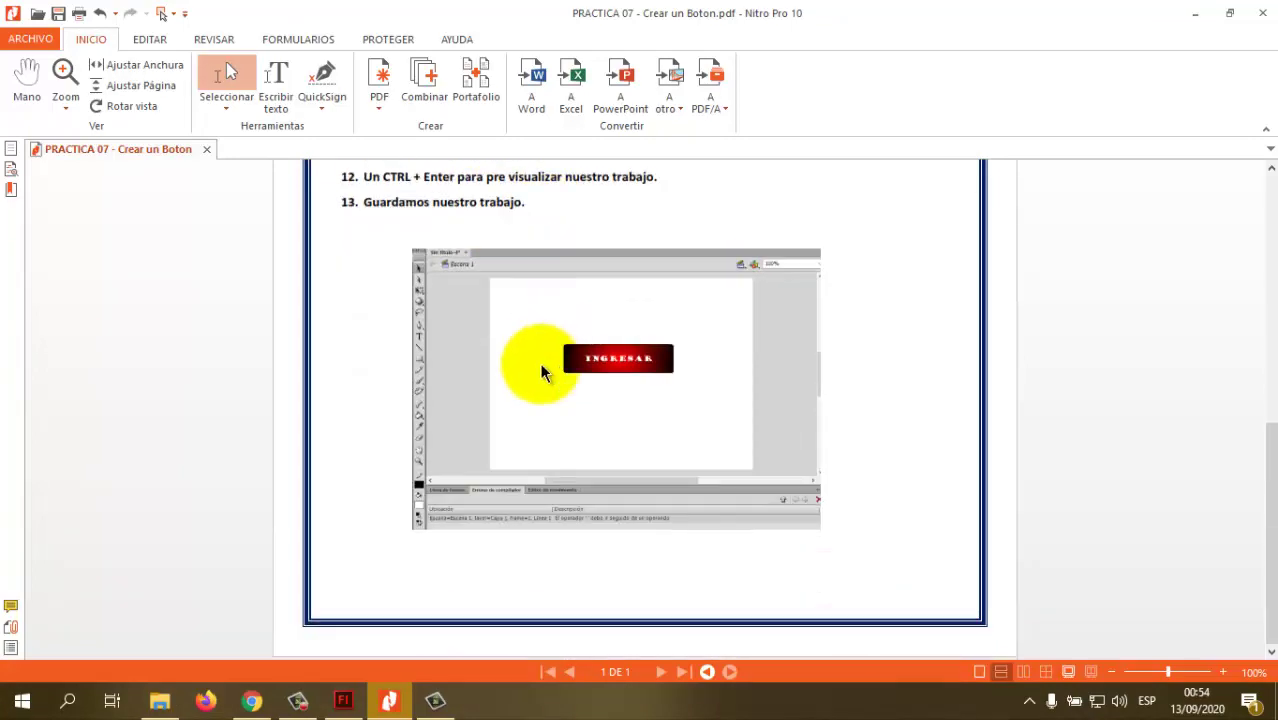
pyautogui.click(388, 706)
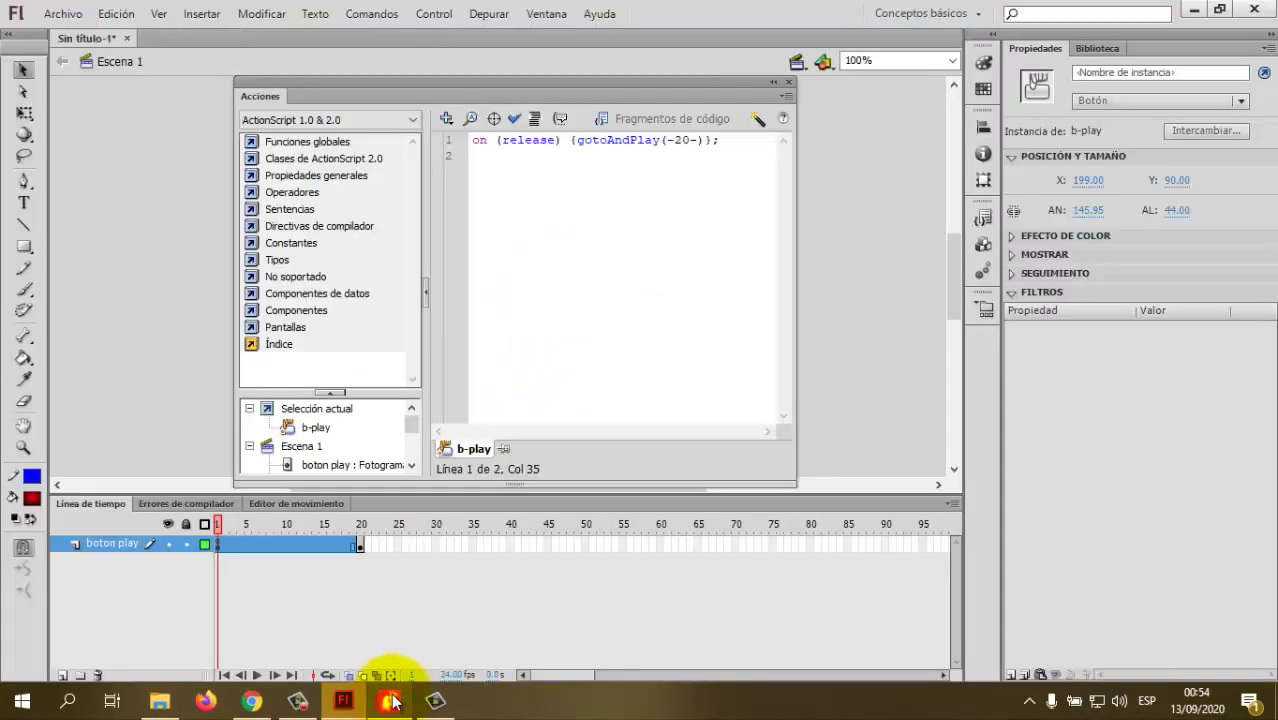
# - Close the Actions window at the frame 20 keyframe and go back to frame 1 of the boton play layer
pyautogui.rightClick(360, 545)
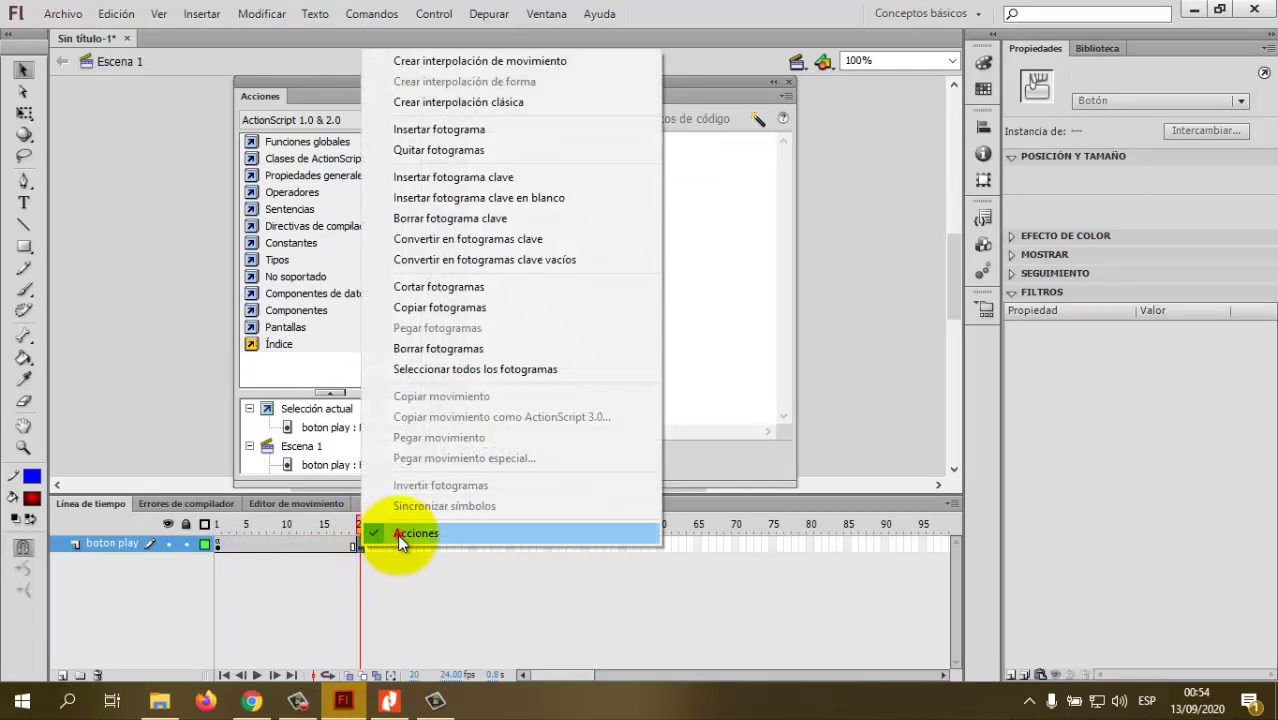
pyautogui.click(397, 534)
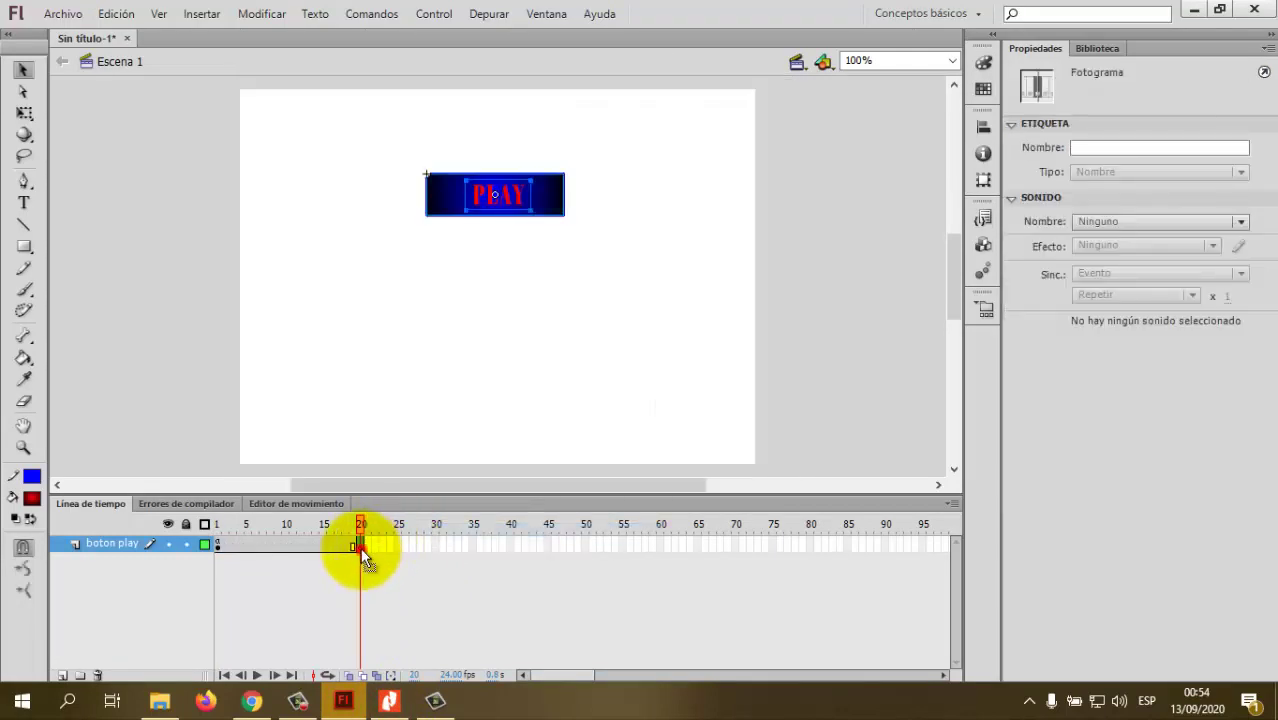
pyautogui.click(217, 540)
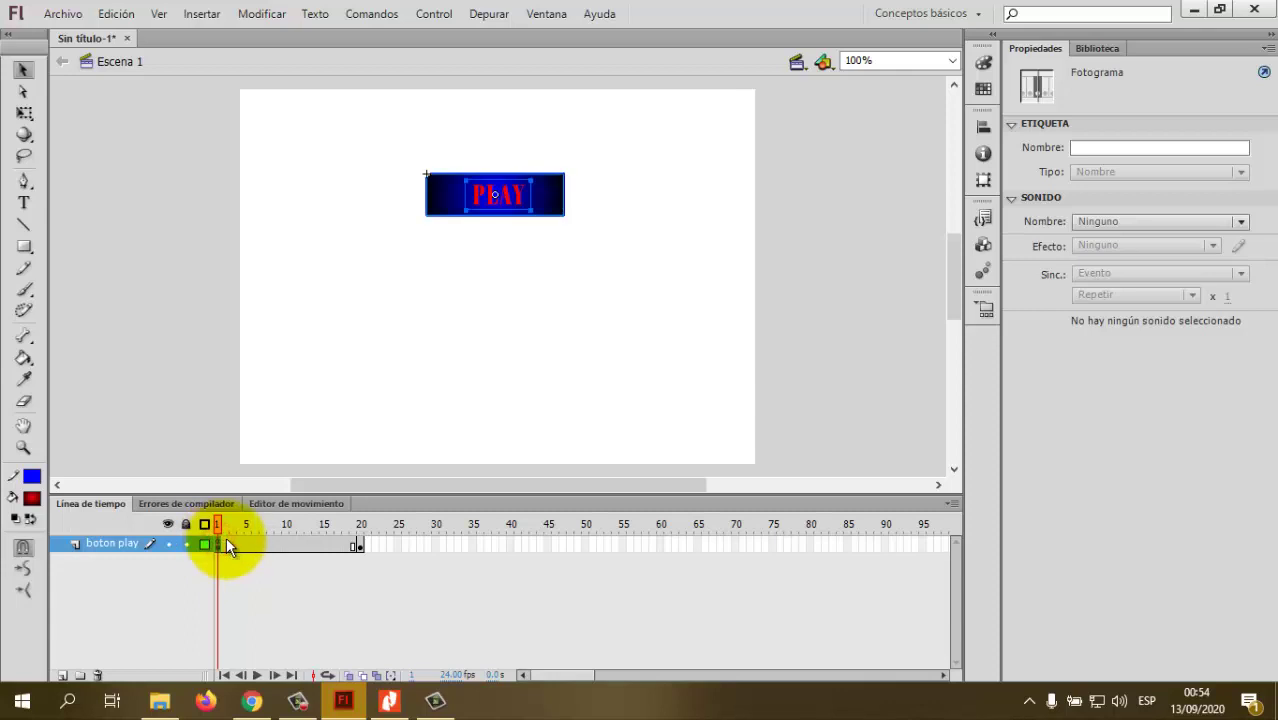
# - Clear the frame selection and select the PLAY button instance on the stage
pyautogui.click(437, 396)
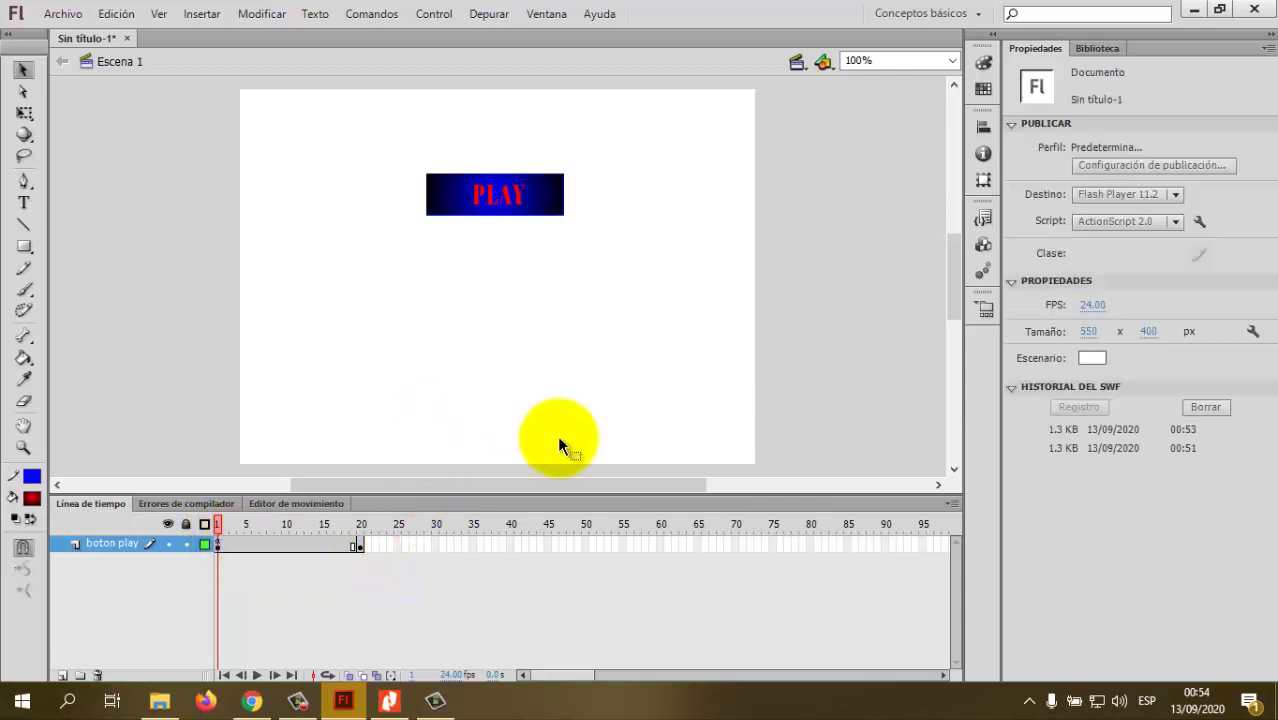
pyautogui.click(561, 396)
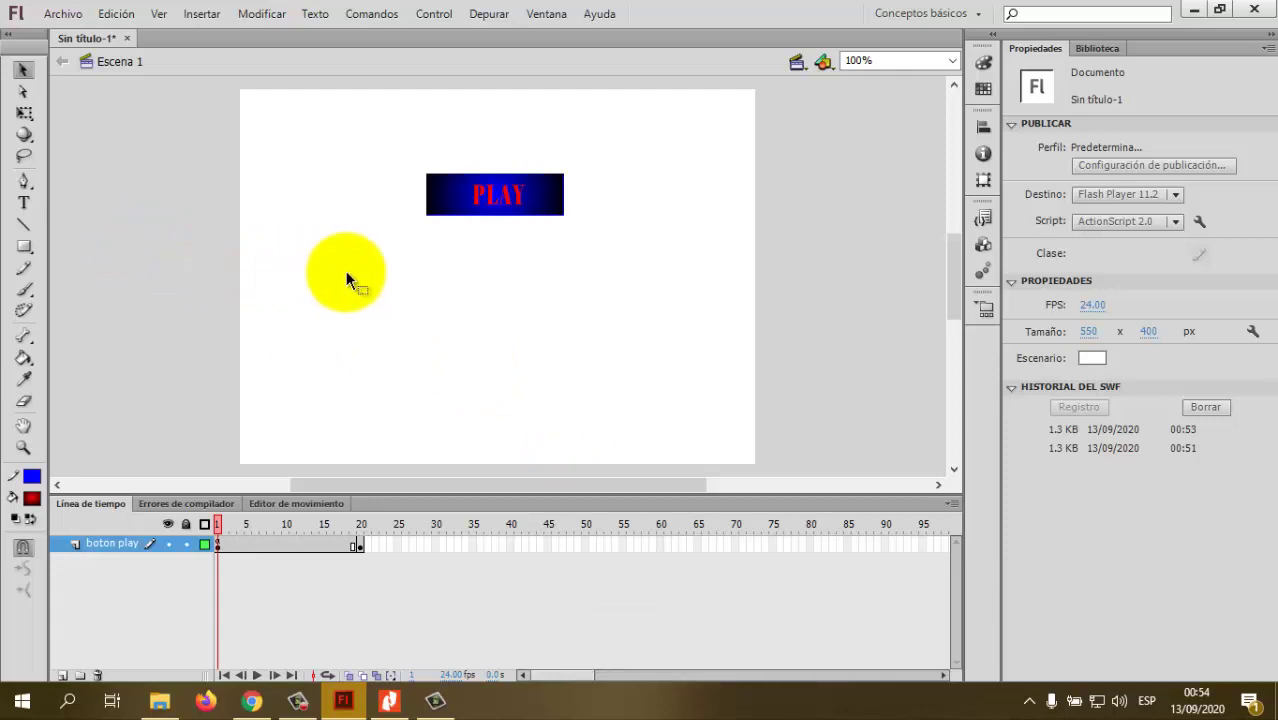
pyautogui.click(482, 208)
pyautogui.click(455, 205)
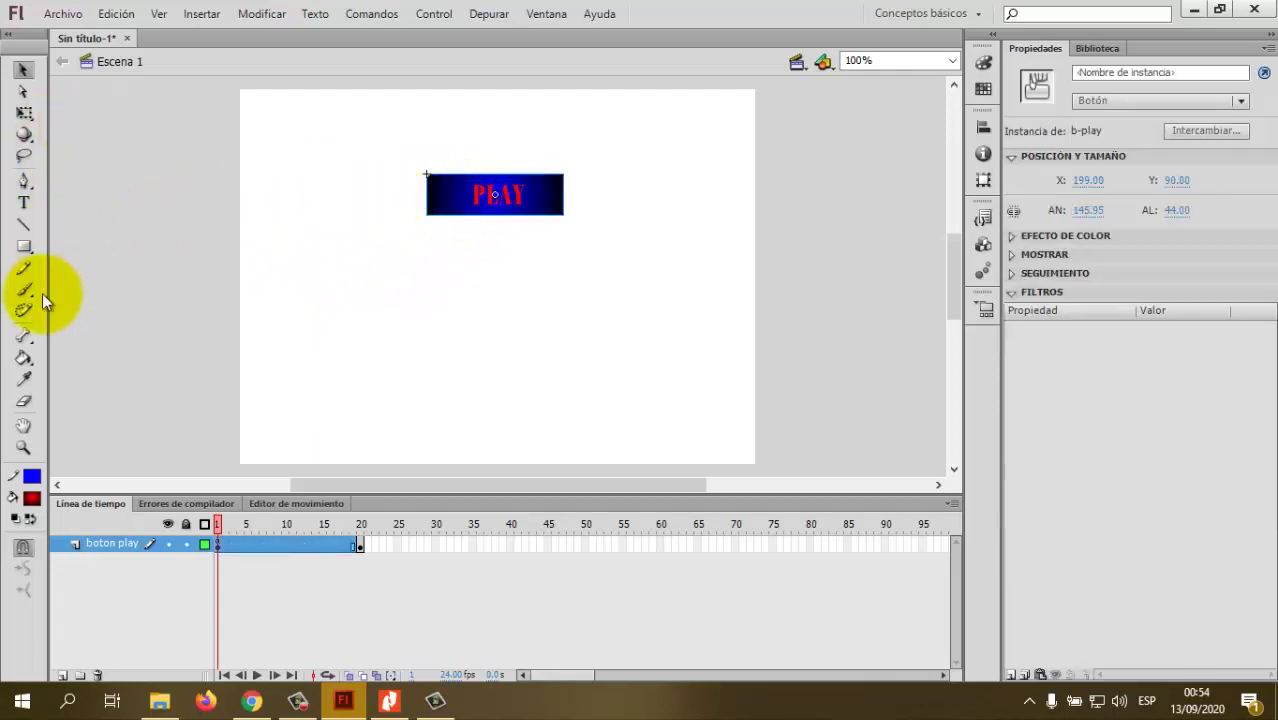
# - Add a new layer named FONDO and place it below the boton play layer
pyautogui.click(61, 675)
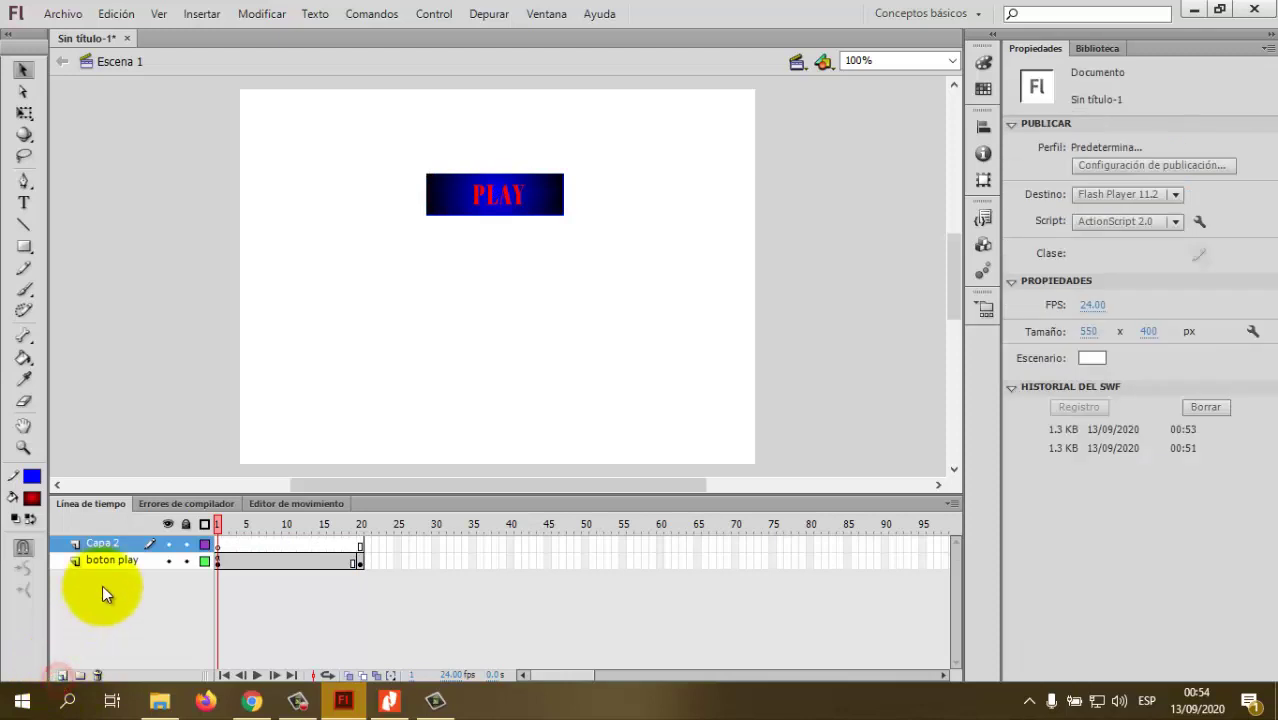
pyautogui.doubleClick(103, 543)
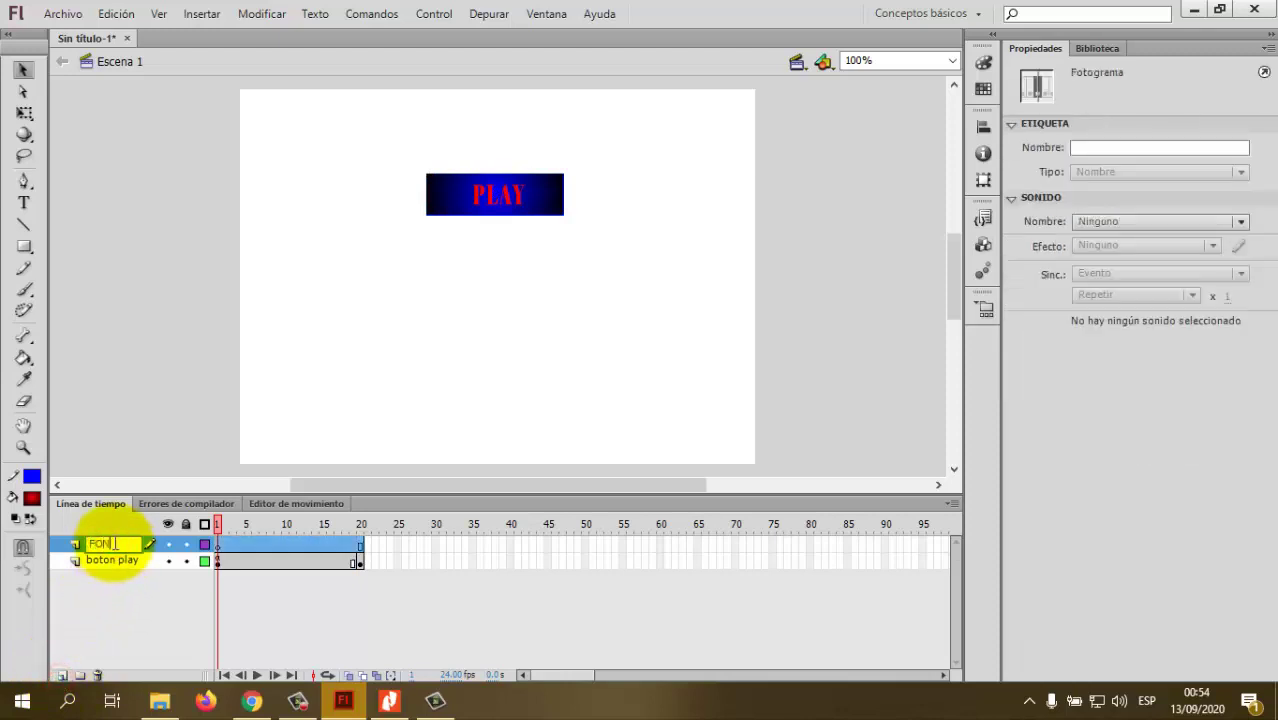
pyautogui.press('Return')
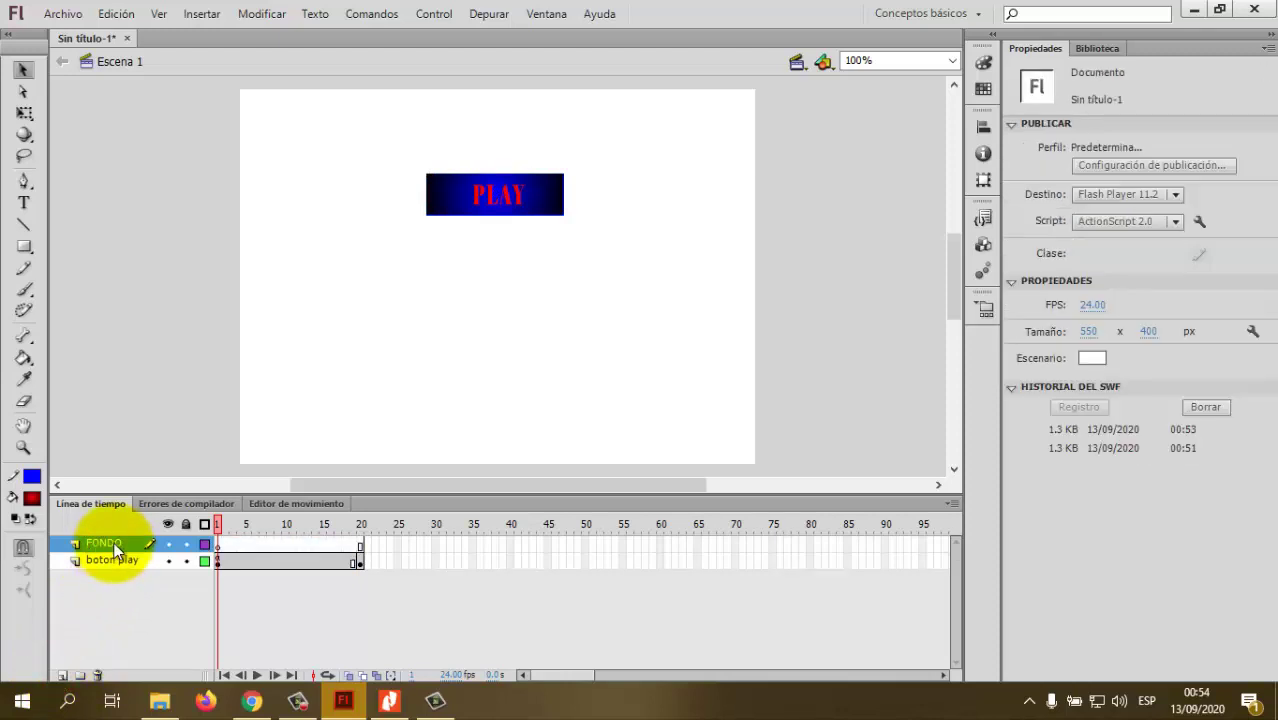
pyautogui.moveTo(115, 550); pyautogui.dragTo(109, 575)
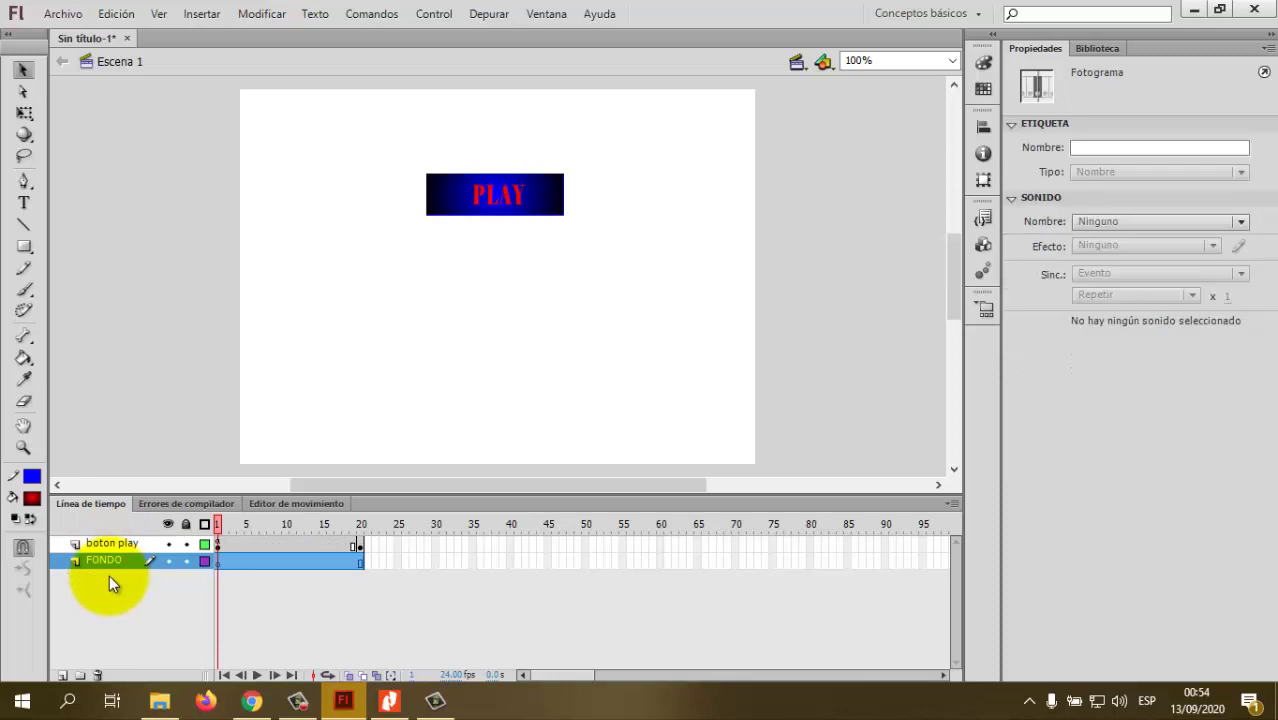
# - Start importing a file to the stage for the FONDO layer
pyautogui.click(63, 15)
pyautogui.click(102, 295)
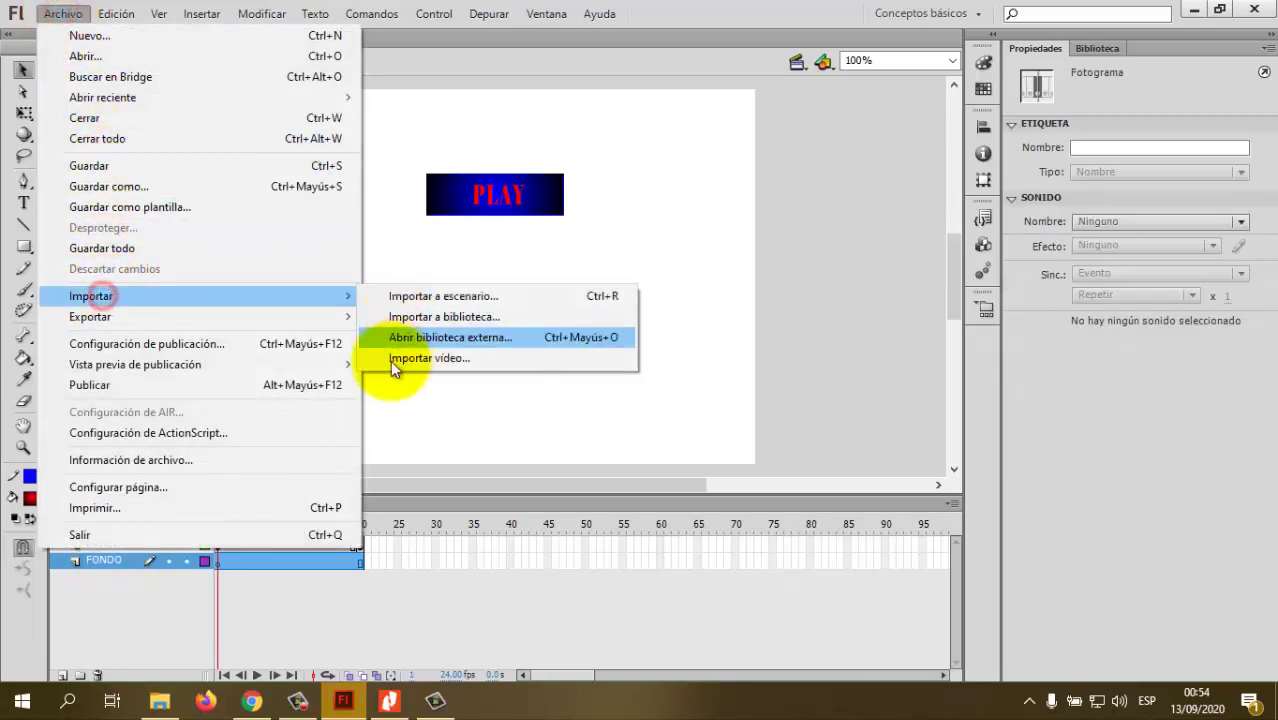
pyautogui.click(405, 297)
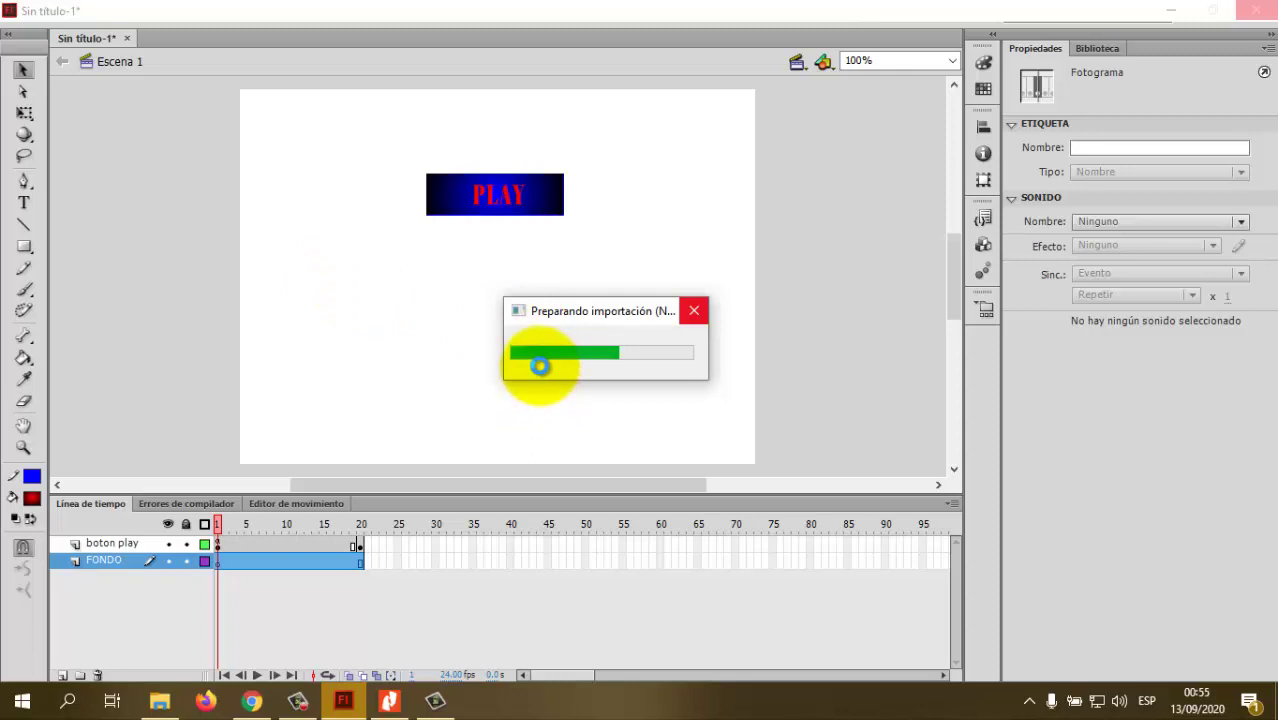
# - Open the PRACTICA 08 - Efecto Atomo PDF from the Adobe Flash Cs6 folder and minimise the windows covering Flash
pyautogui.click(160, 703)
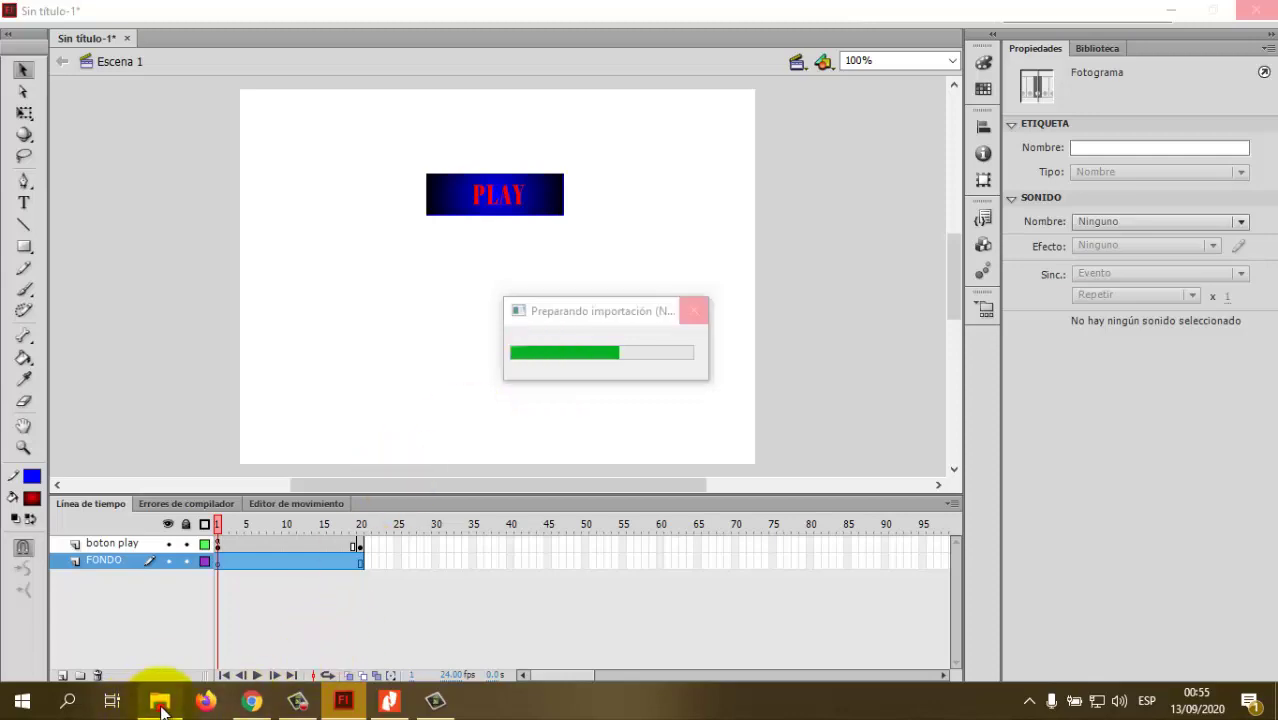
pyautogui.click(290, 437)
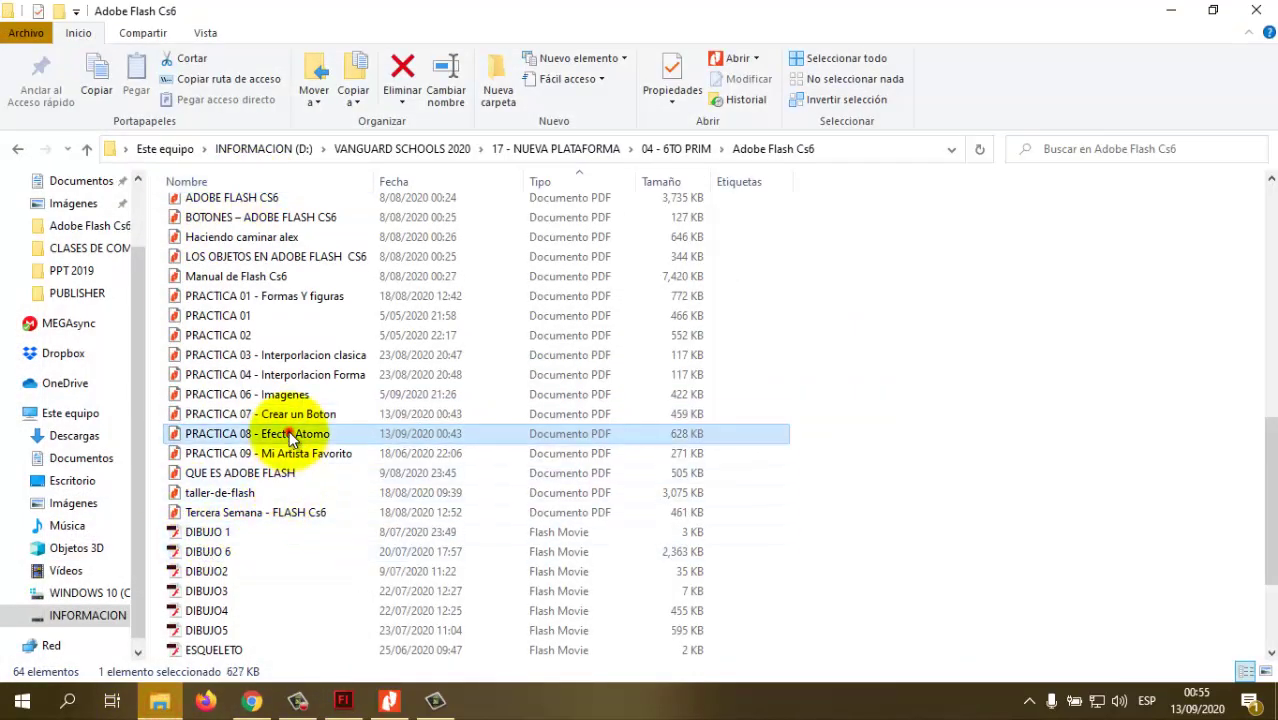
pyautogui.click(1170, 11)
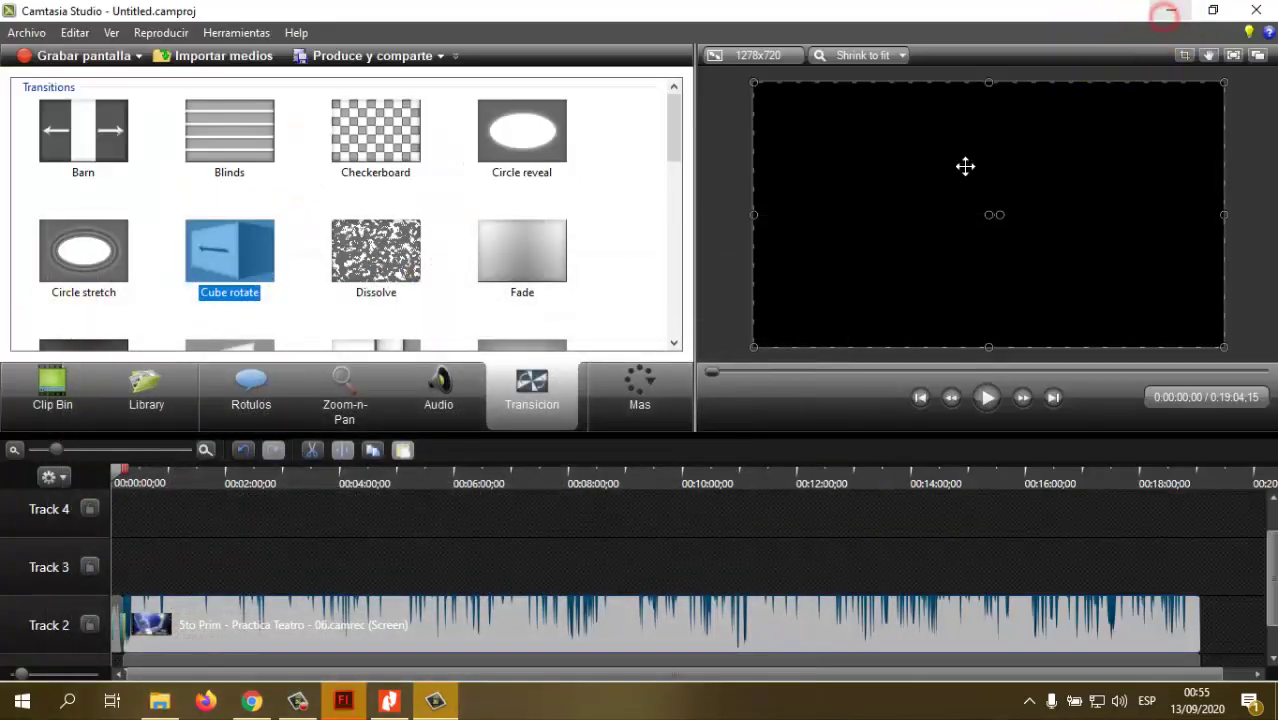
pyautogui.click(1170, 11)
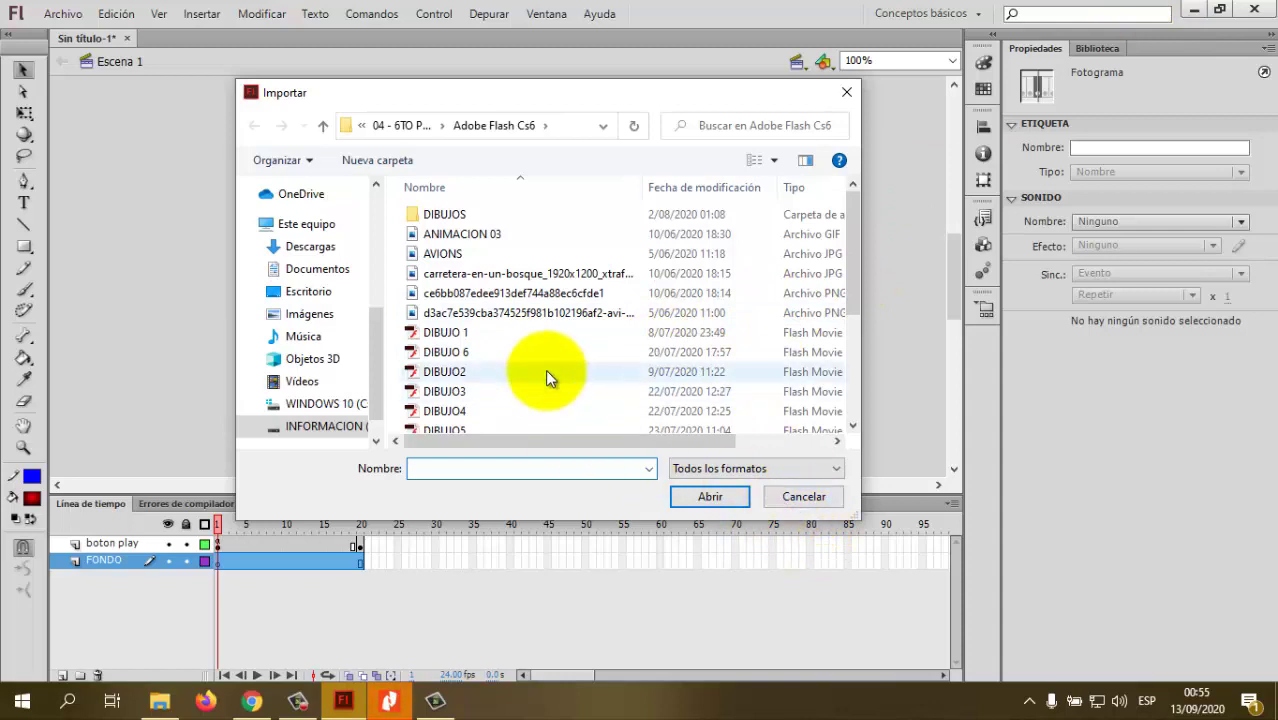
# - Choose the machu-picchu-peru-1-1280x854 image and import it onto the stage in the FONDO layer
pyautogui.click(505, 251)
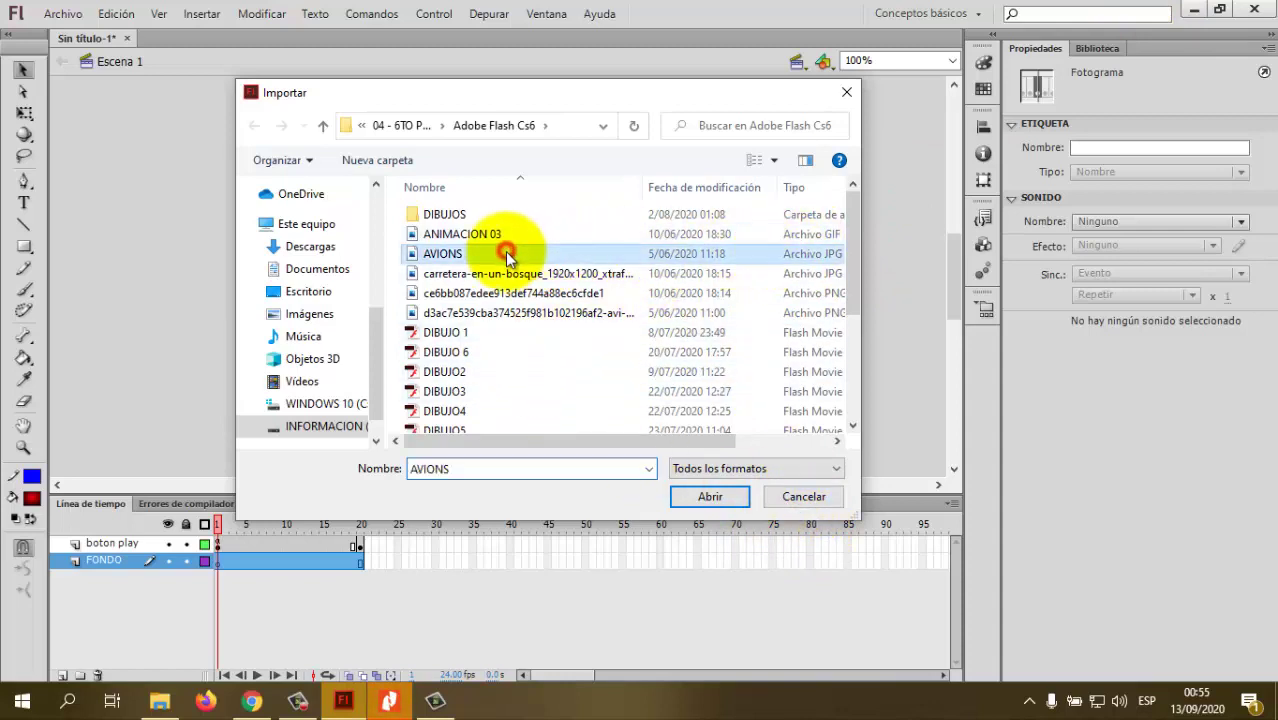
pyautogui.scroll(-3, 510, 260)
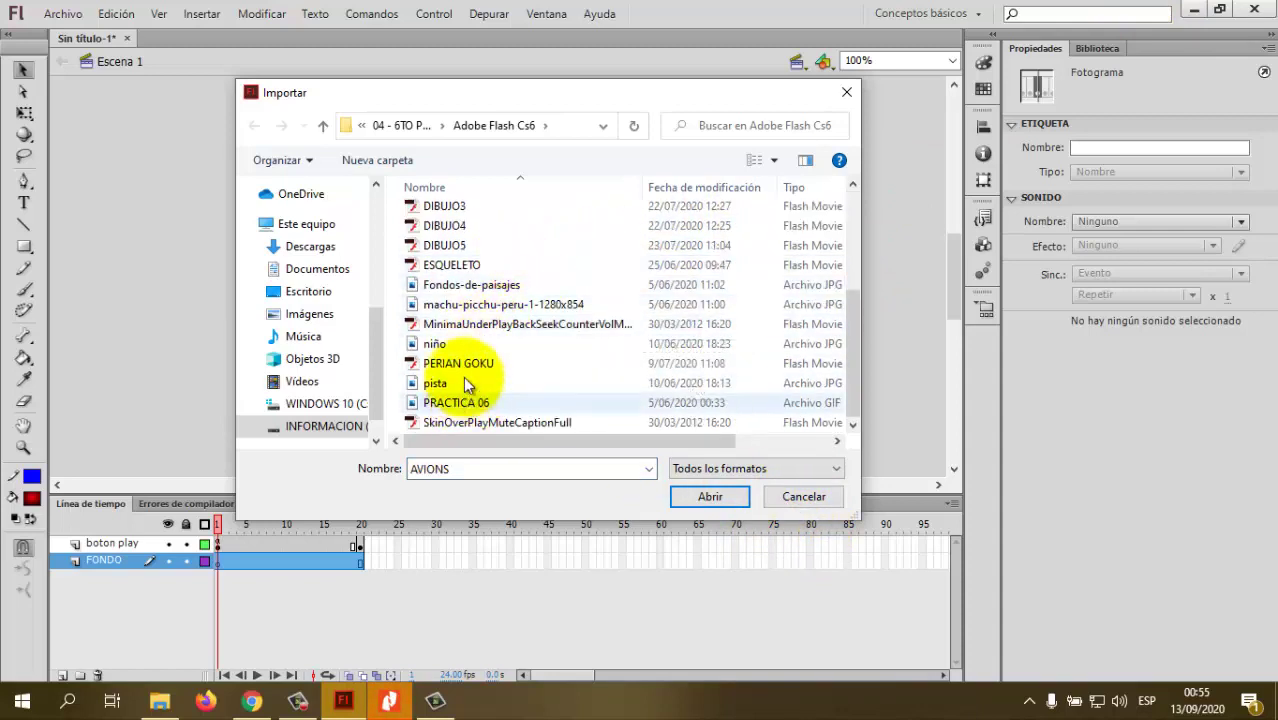
pyautogui.click(484, 290)
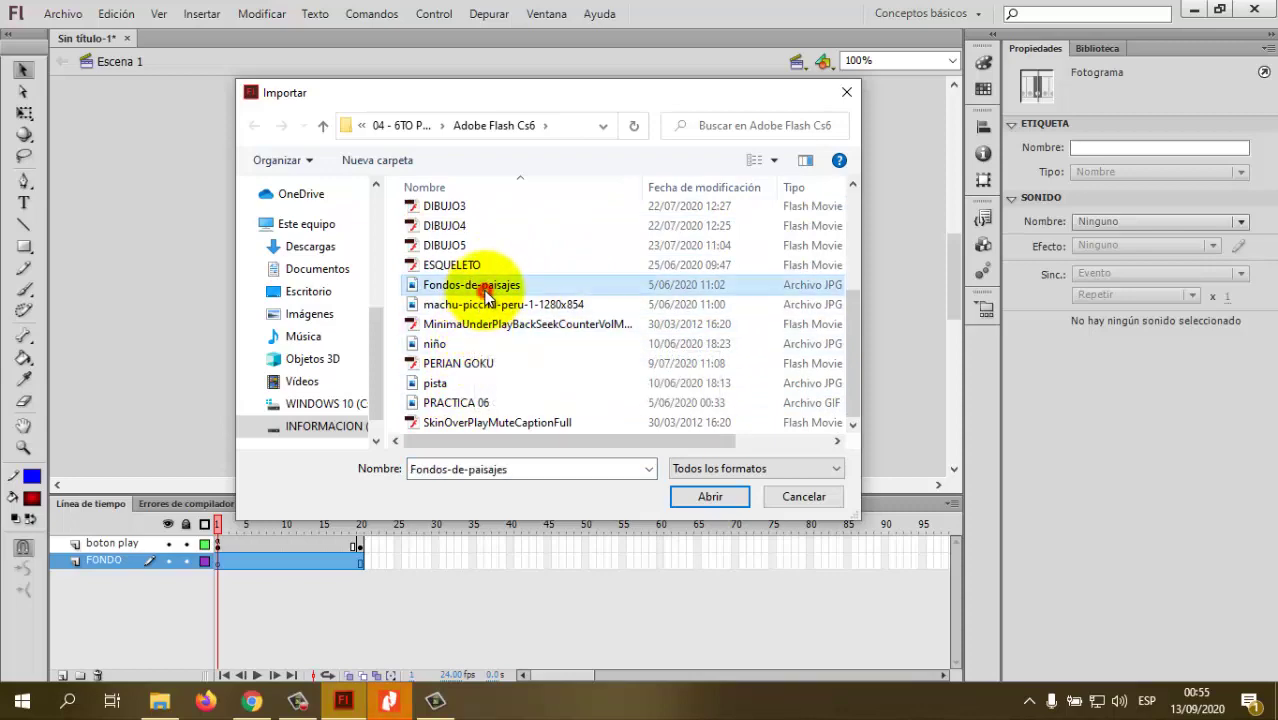
pyautogui.doubleClick(500, 305)
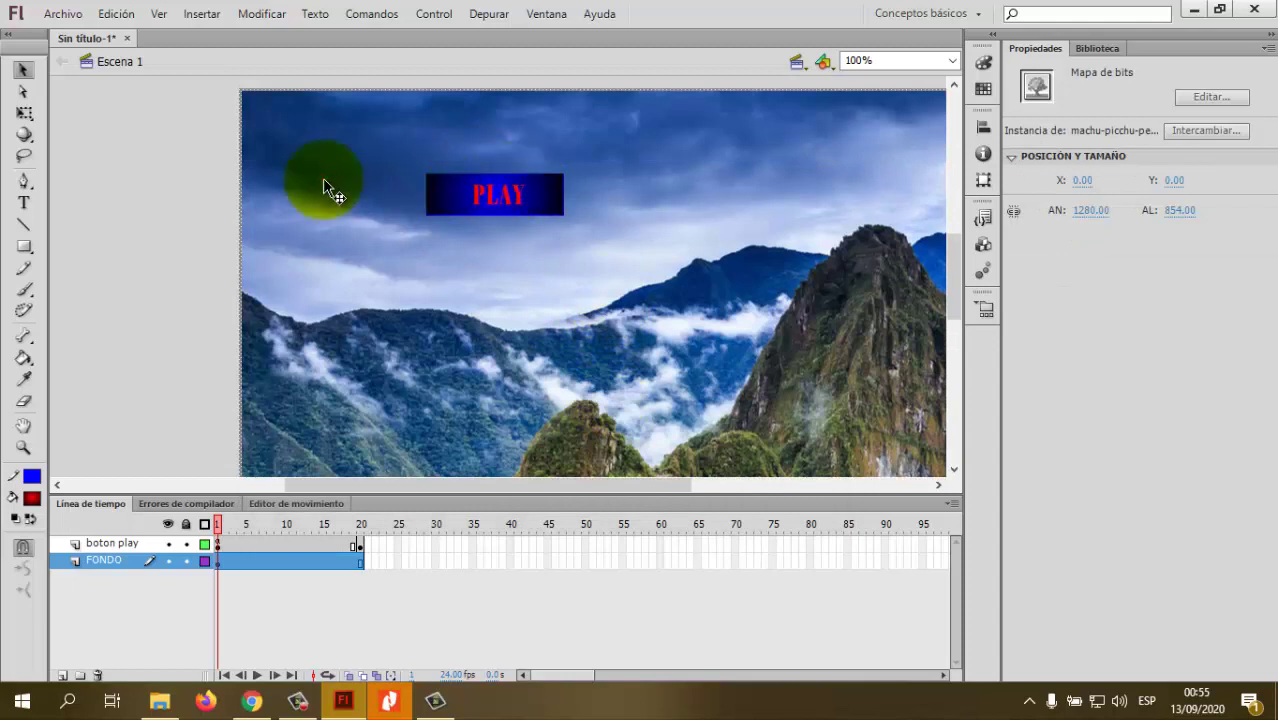
# - Resize the Machu Picchu image with Free Transform to about 552 x 330 px so it spans the stage's width, and deselect it
pyautogui.click(322, 178)
pyautogui.click(24, 112)
pyautogui.click(300, 160)
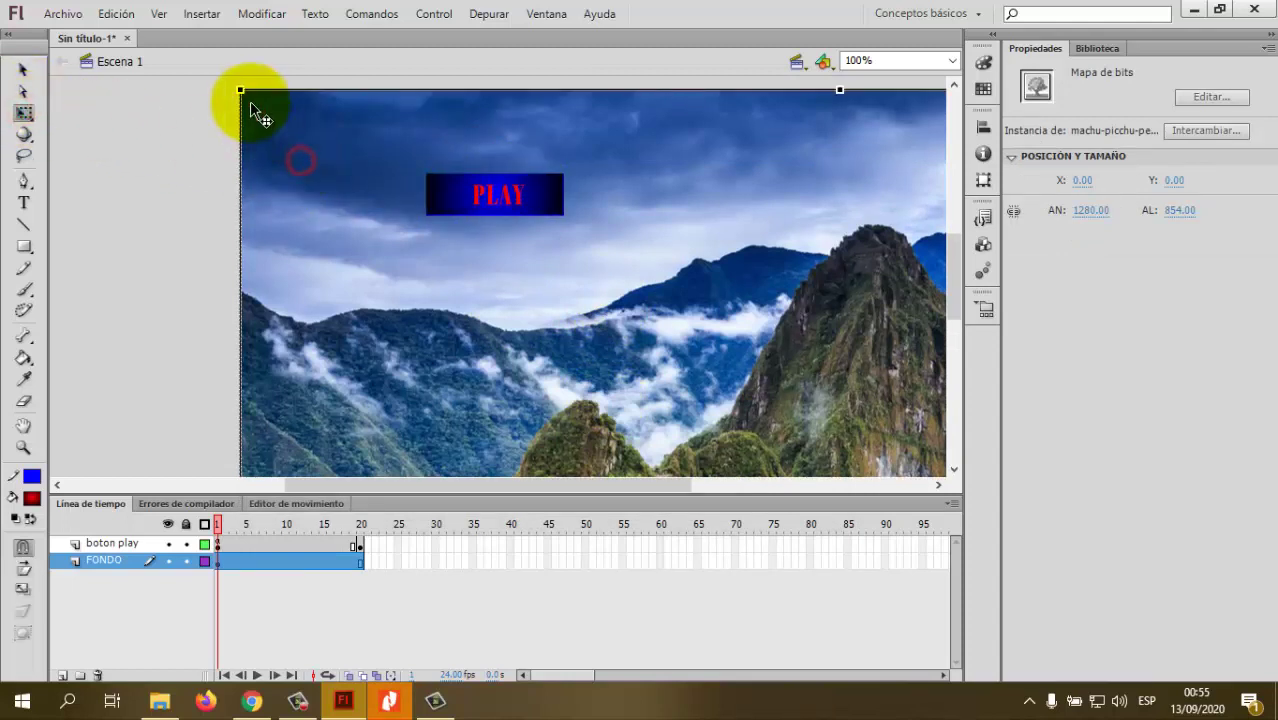
pyautogui.moveTo(242, 92); pyautogui.dragTo(389, 174)
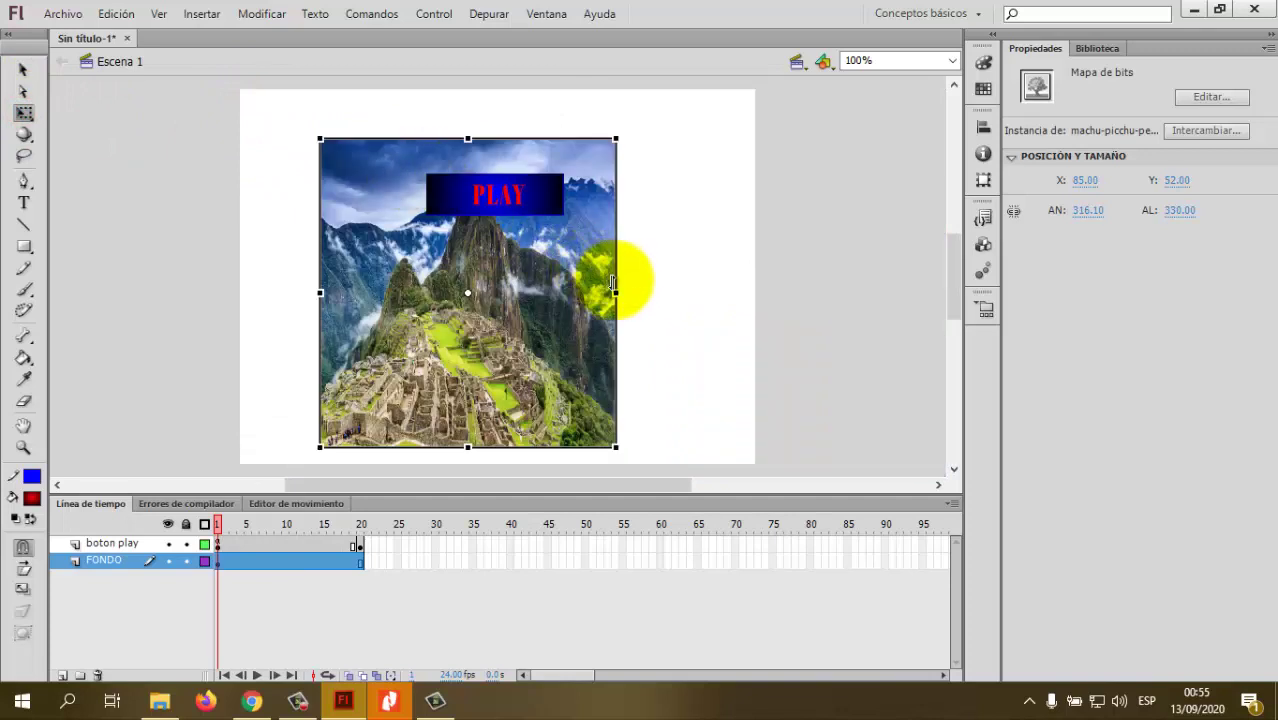
pyautogui.moveTo(612, 283); pyautogui.dragTo(705, 280)
pyautogui.hotkey('ctrl', 'z')
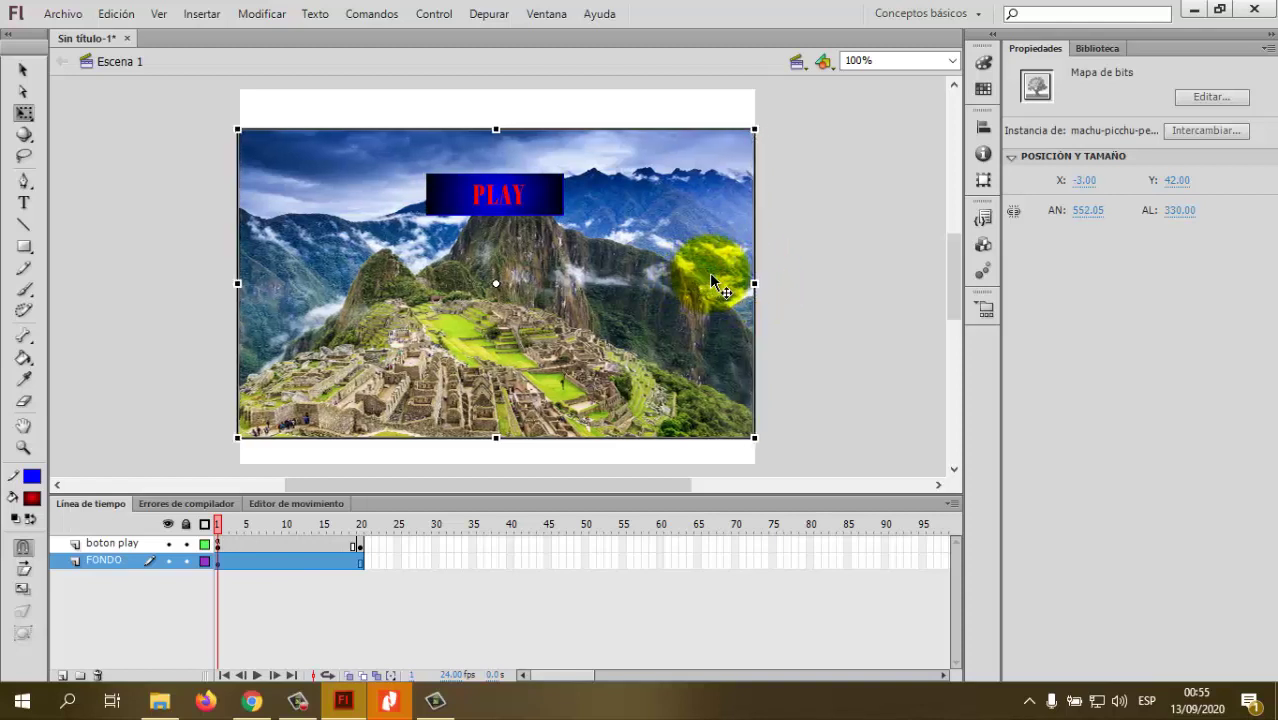
pyautogui.click(789, 272)
pyautogui.click(610, 240)
pyautogui.click(806, 320)
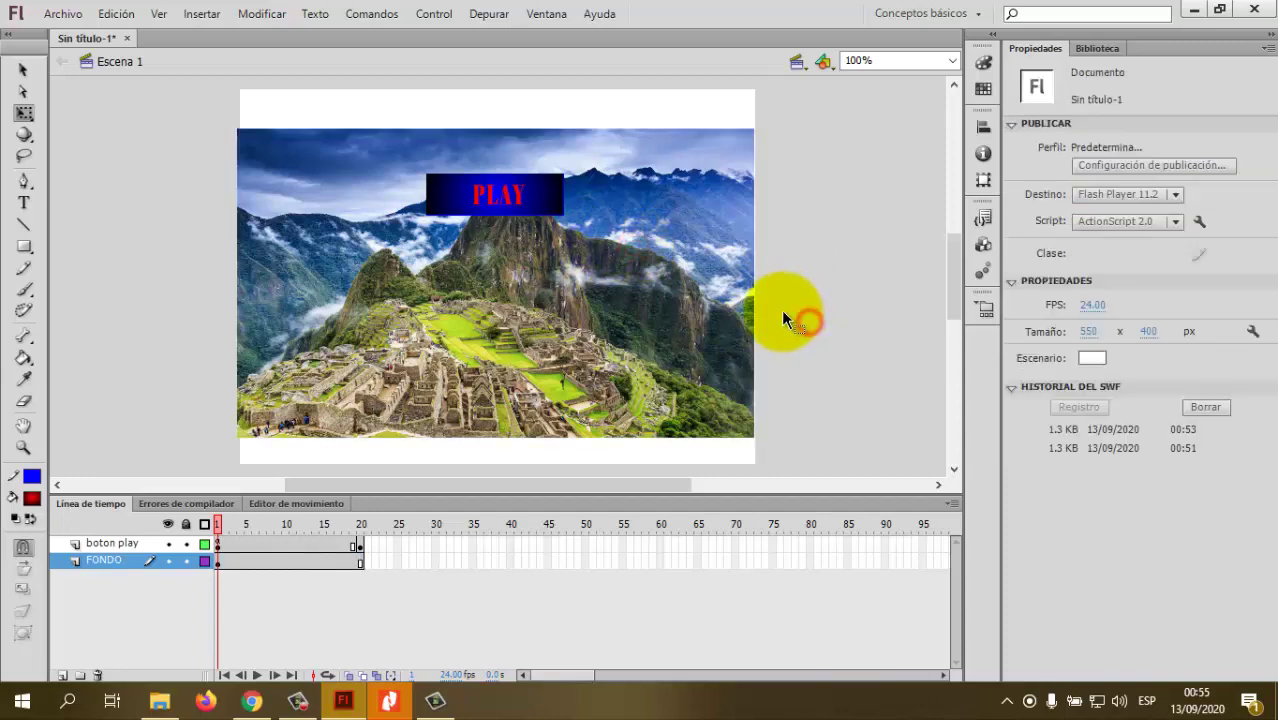
# - Create a new ActionScript 3.0 document
pyautogui.click(60, 14)
pyautogui.click(57, 34)
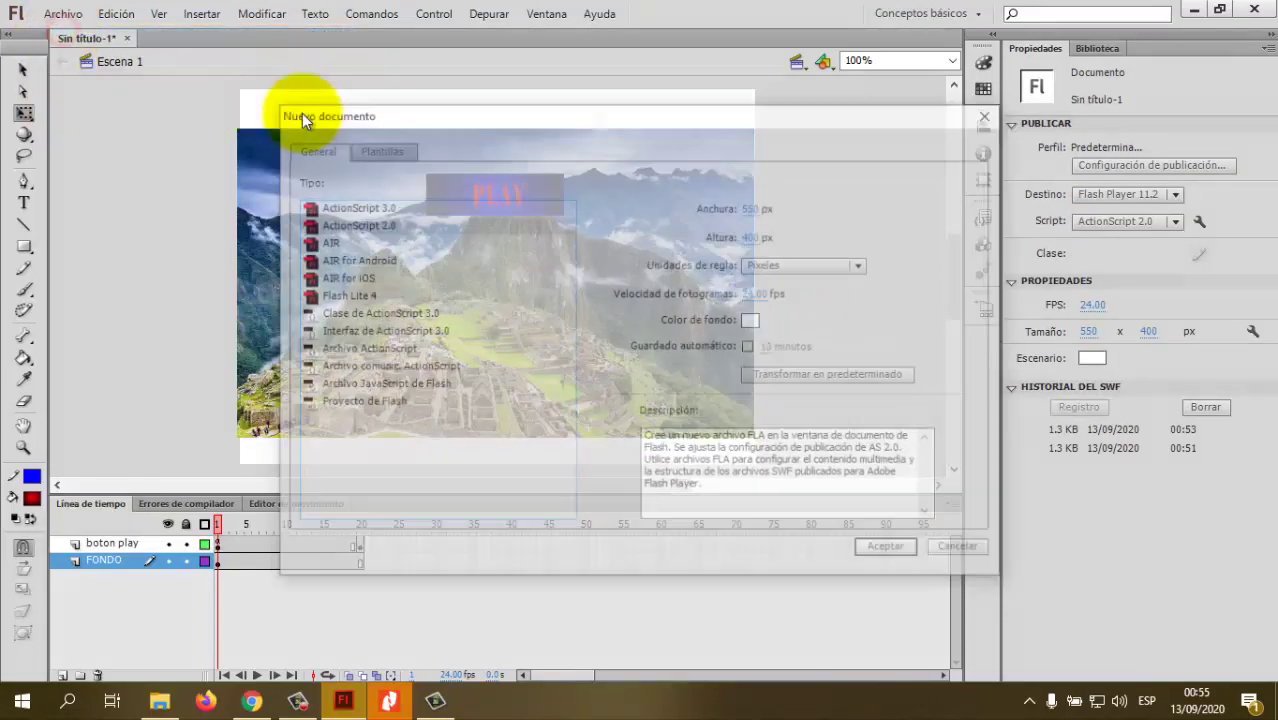
pyautogui.click(340, 207)
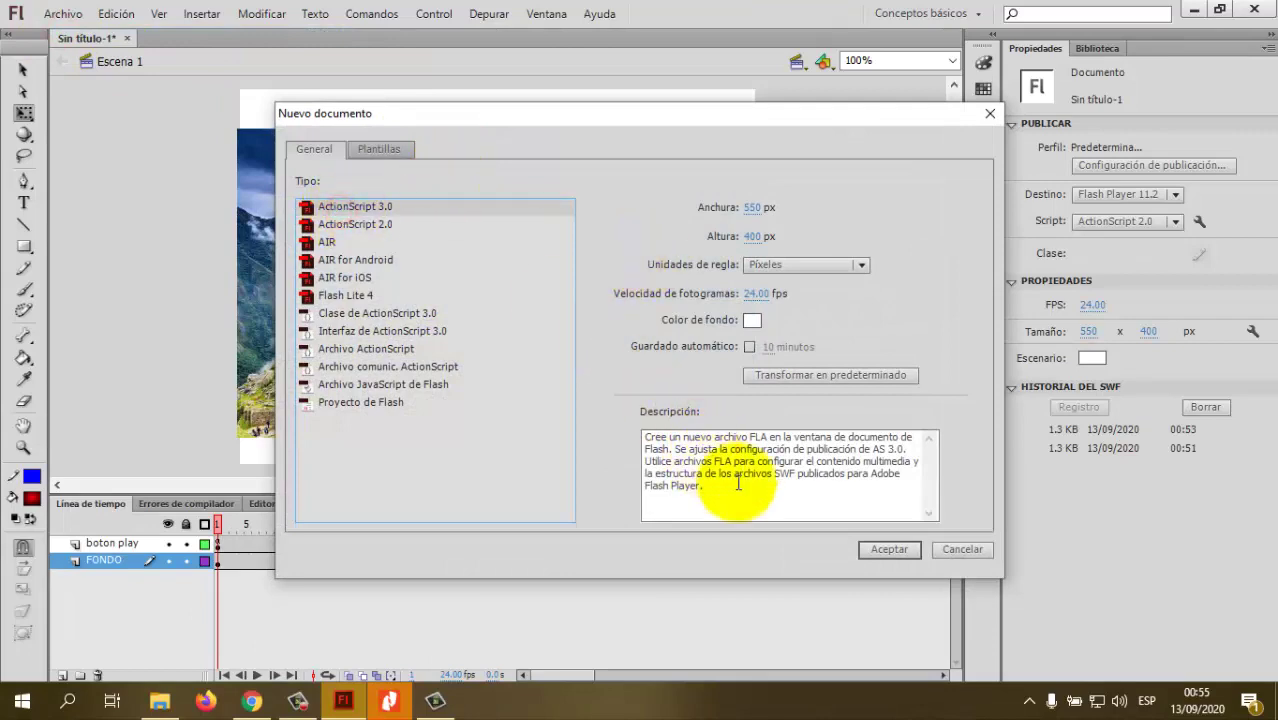
pyautogui.click(882, 550)
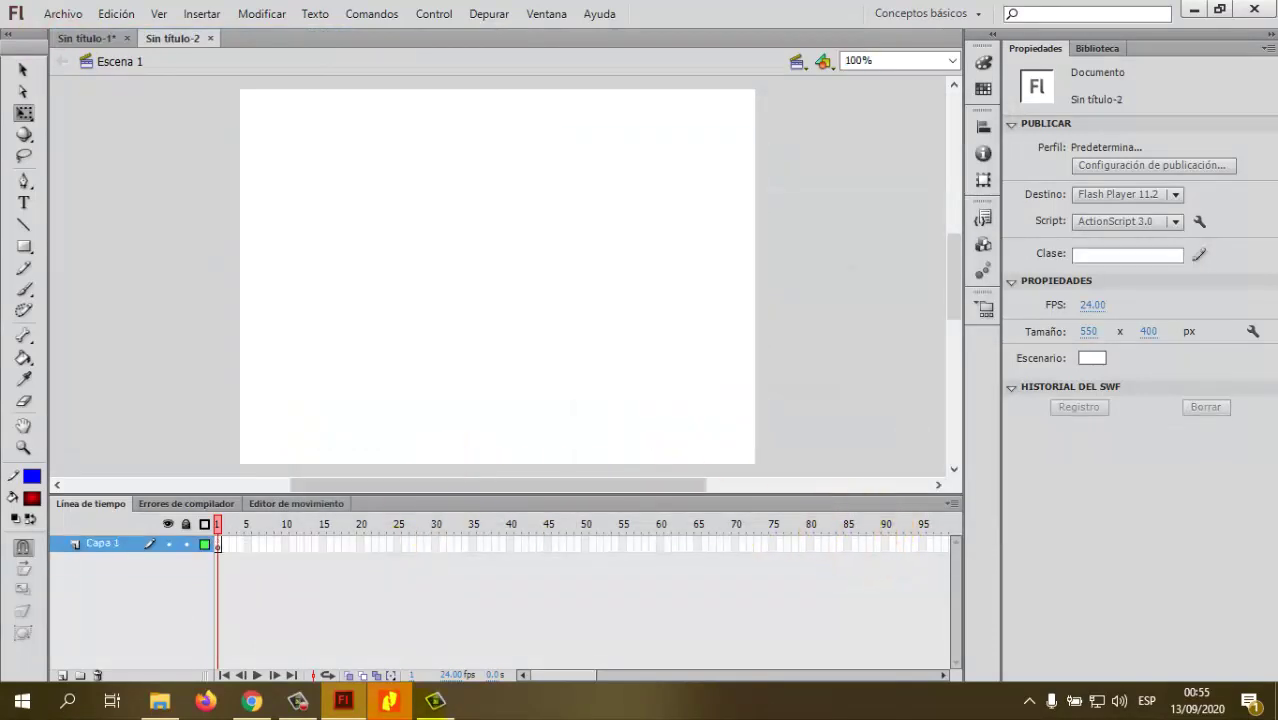
# - Read through the numbered instructions in the PRACTICA 08 - Efecto Atomo PDF and return to Flash
pyautogui.click(389, 700)
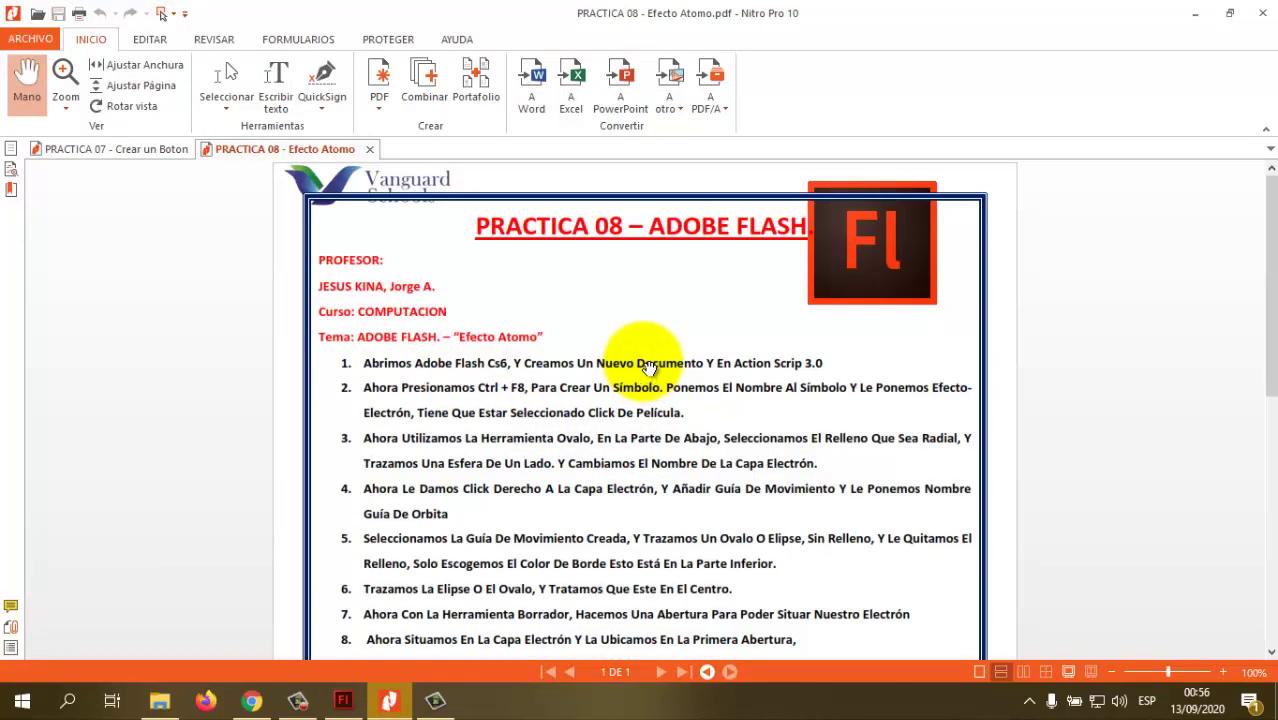
pyautogui.scroll(-3, 651, 366)
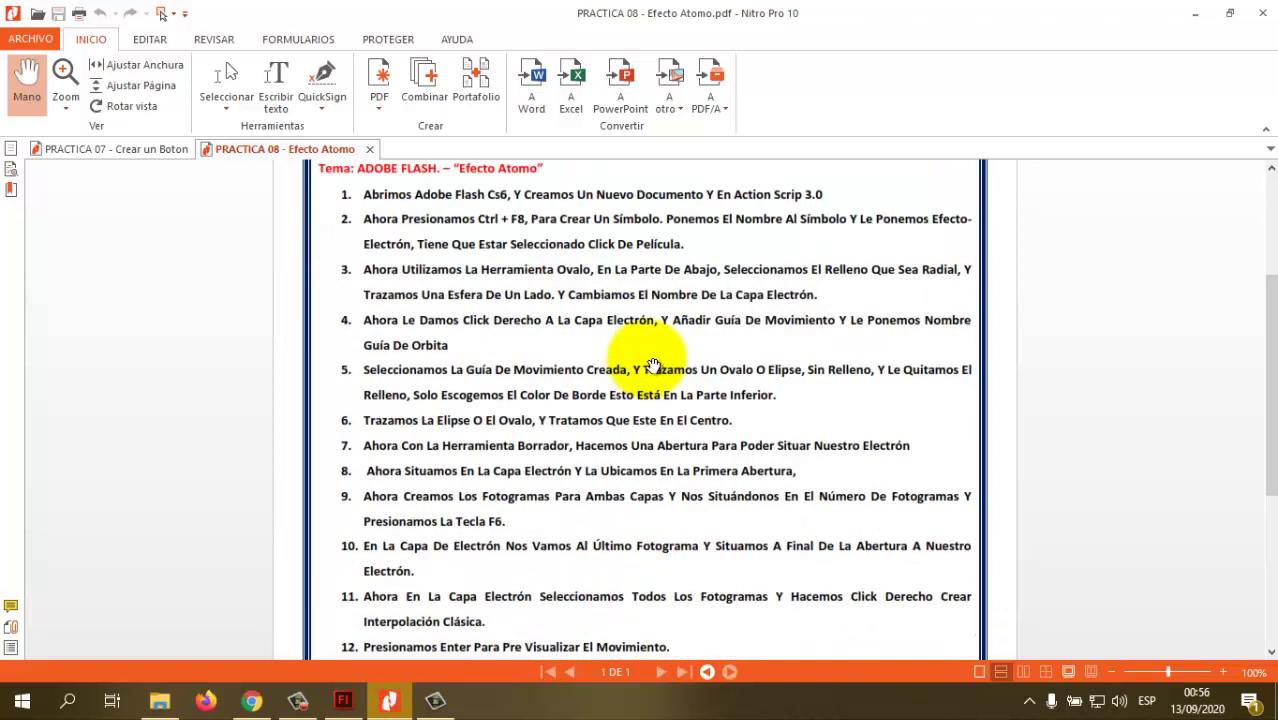
pyautogui.scroll(-5, 651, 366)
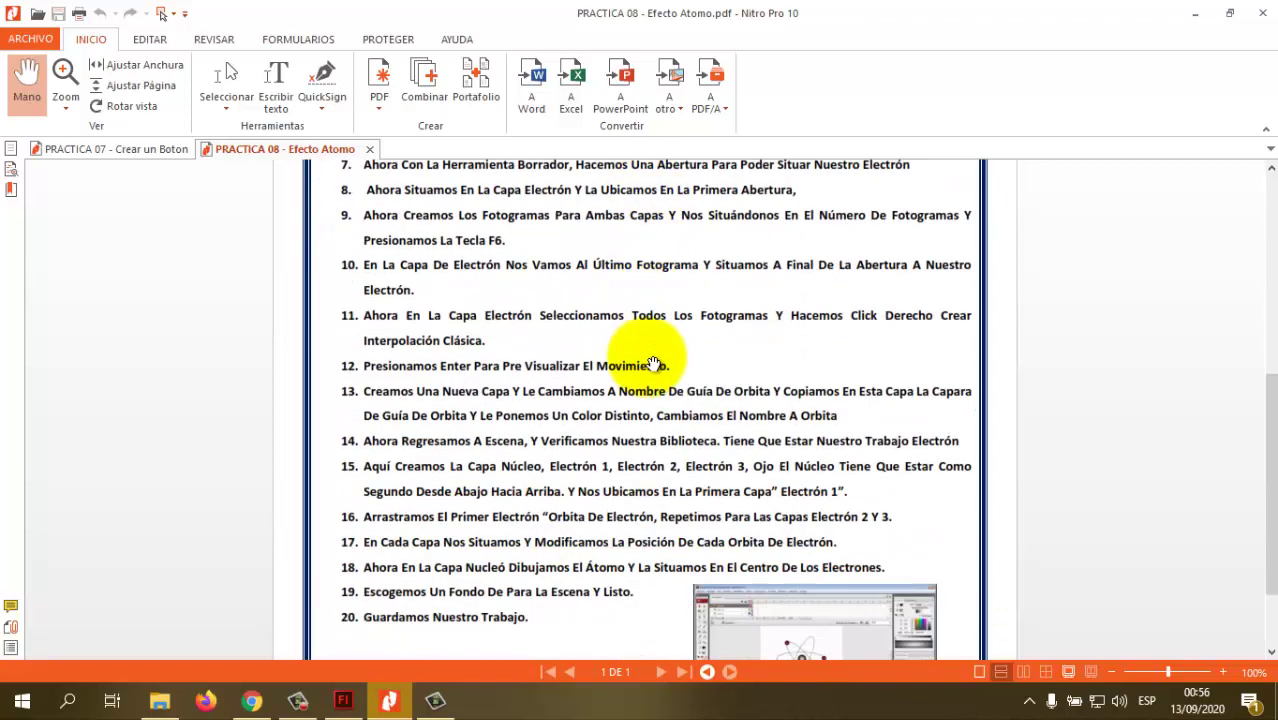
pyautogui.scroll(4, 651, 366)
pyautogui.scroll(2, 651, 366)
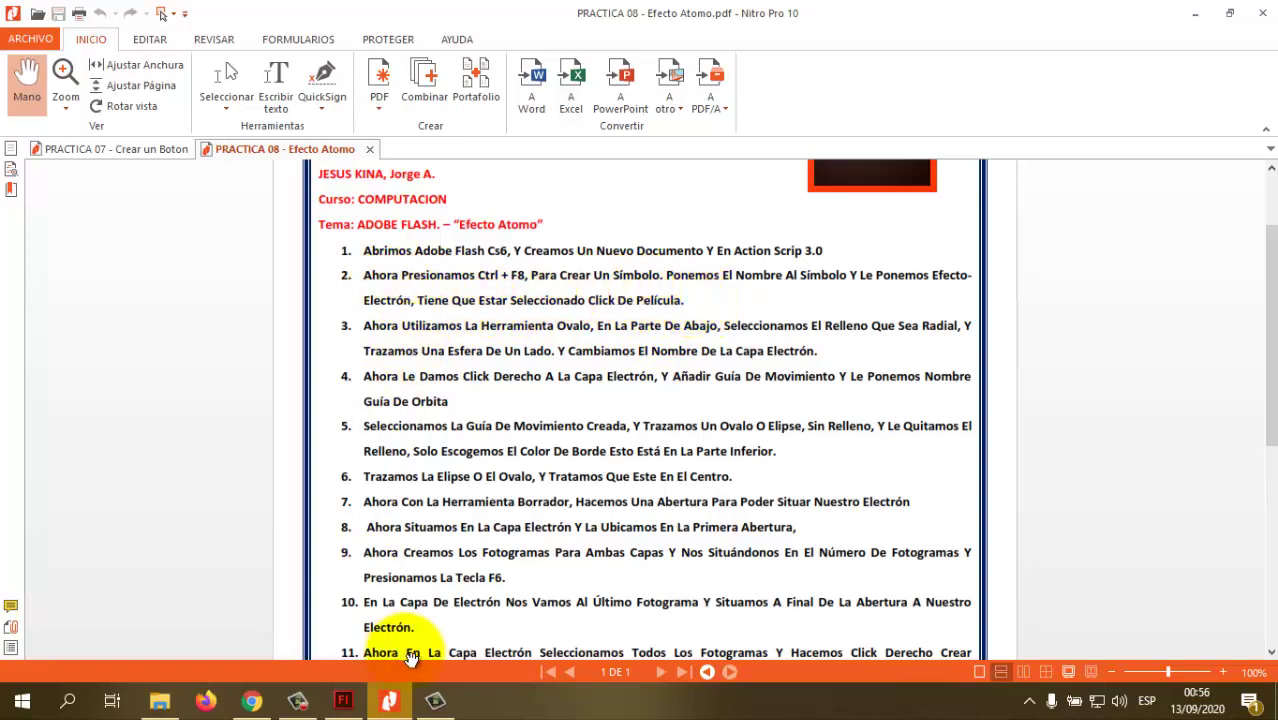
pyautogui.click(389, 700)
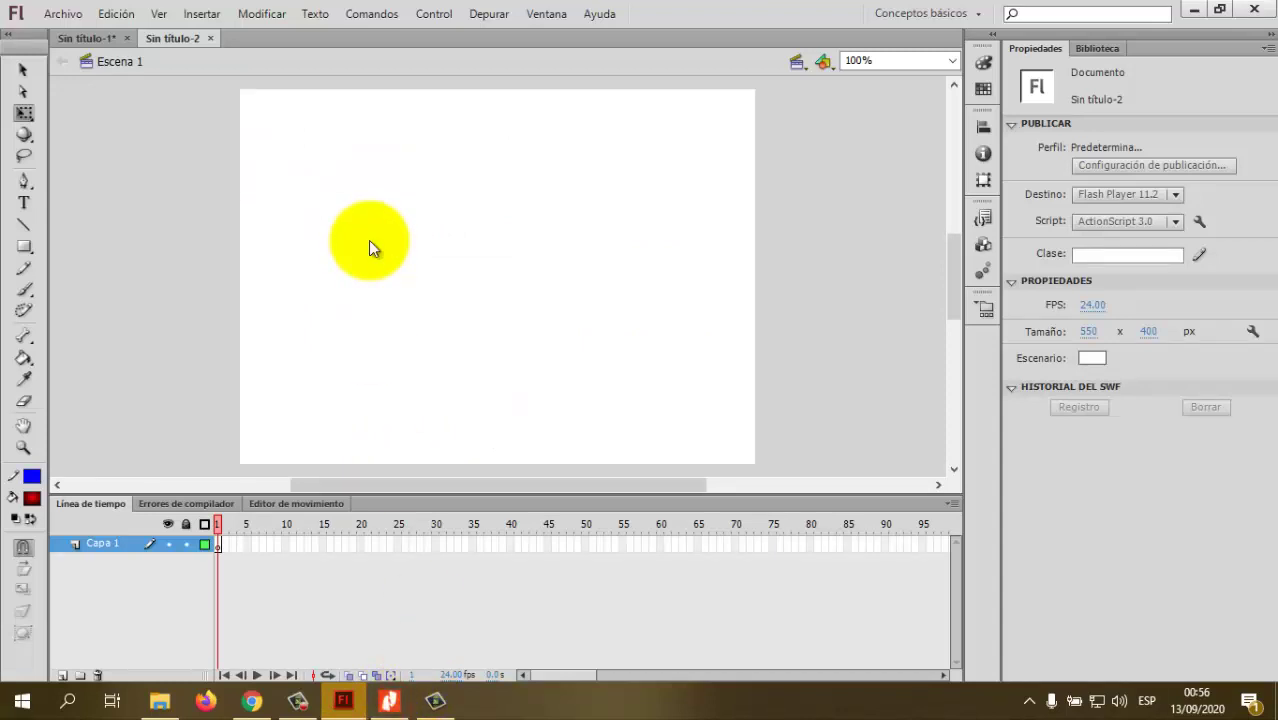
# - Create a new movie clip symbol named EFECTO ELECTROM, checking the required name in the practice PDF
pyautogui.hotkey('ctrl', 'F8')
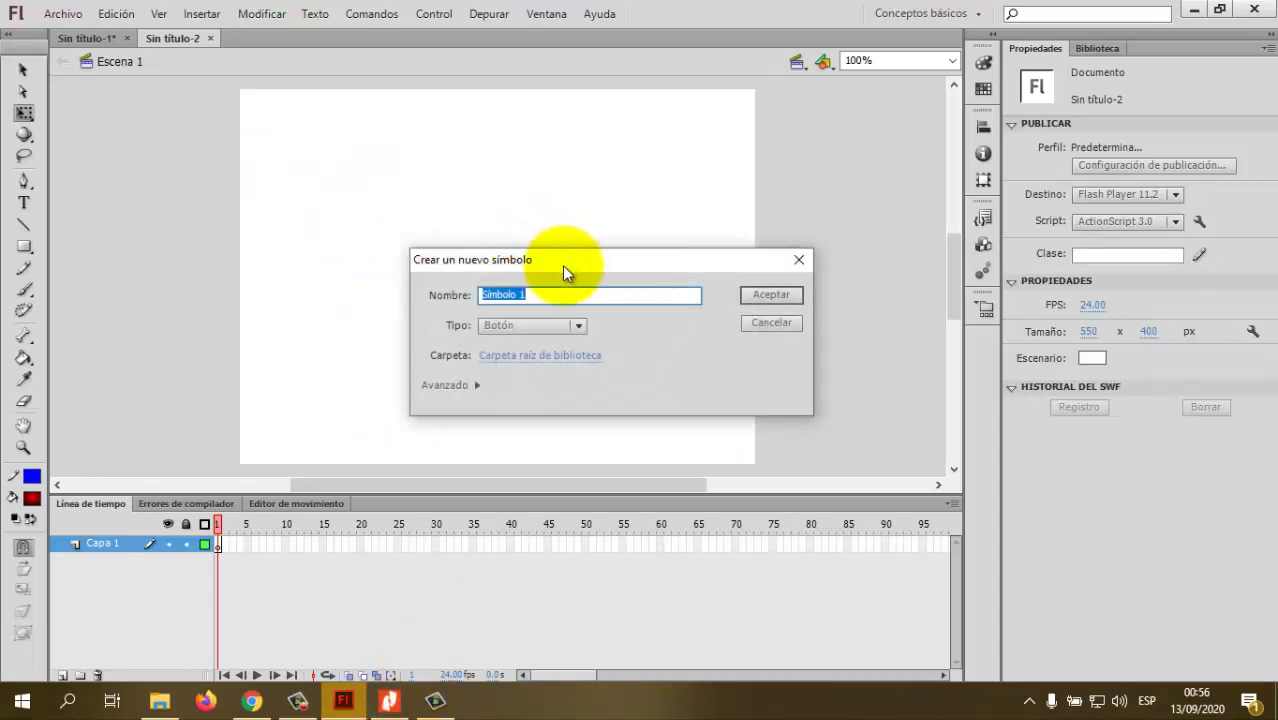
pyautogui.write('ATOMO')
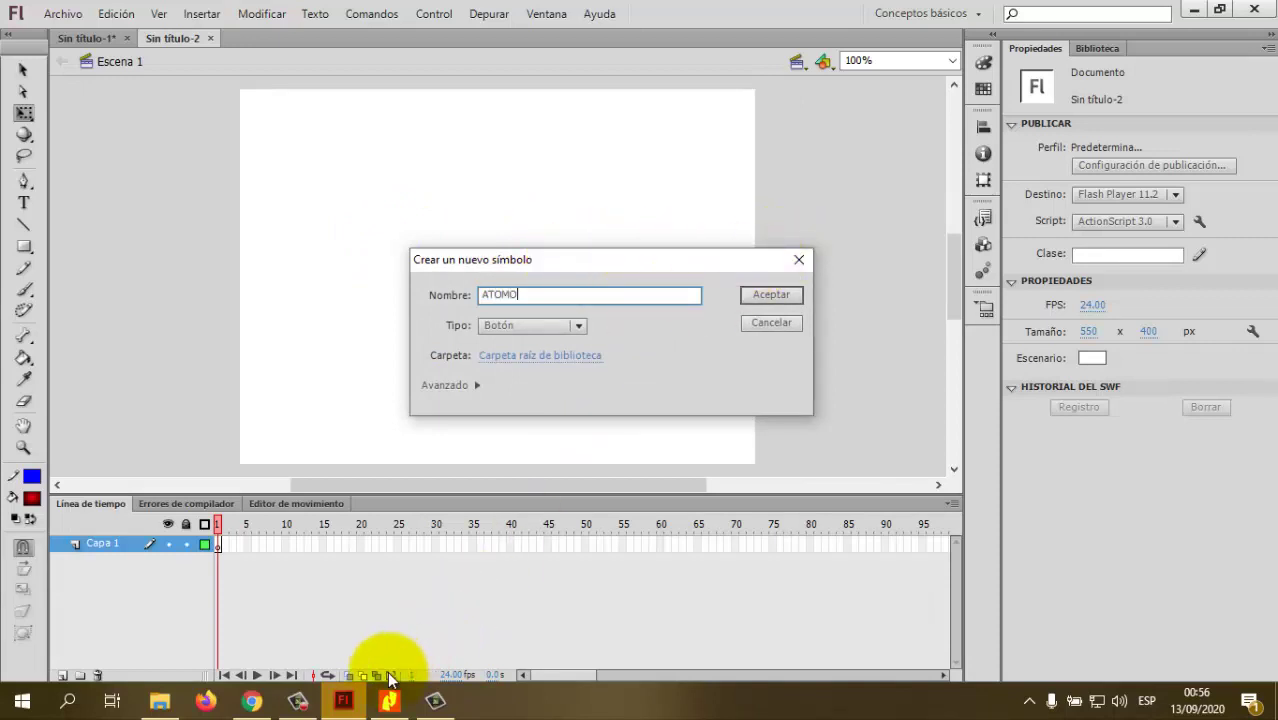
pyautogui.click(527, 327)
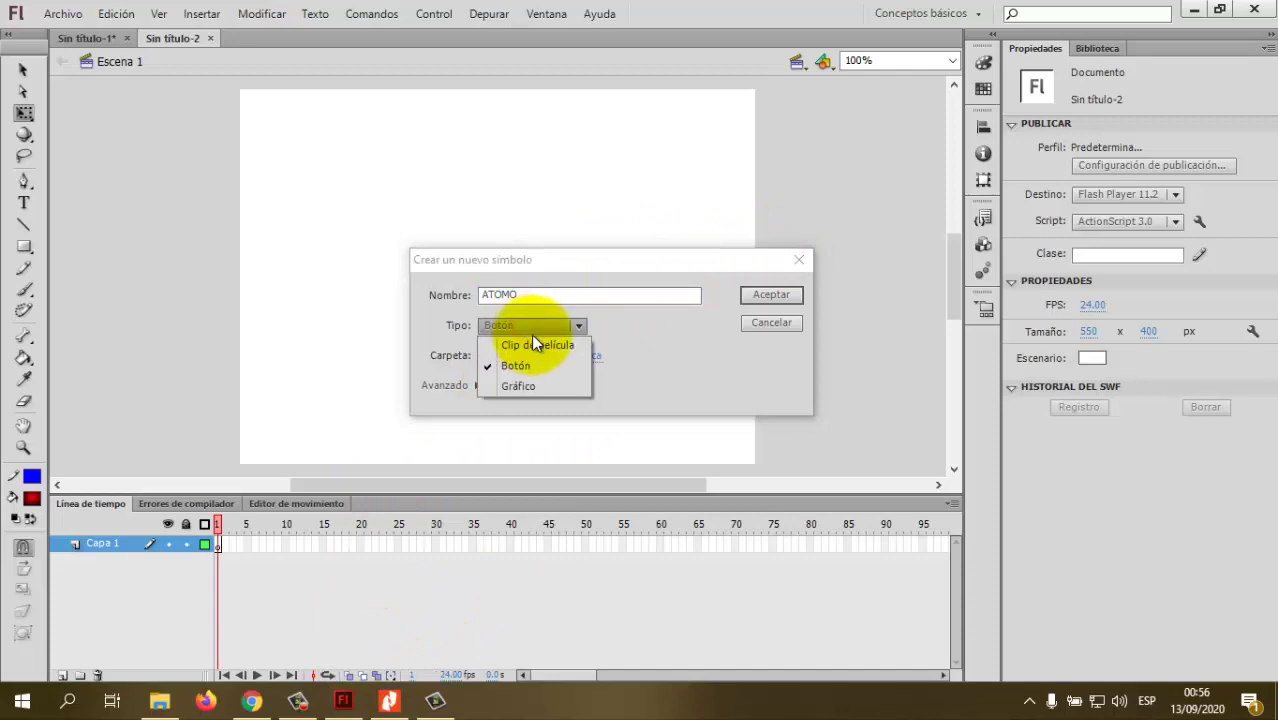
pyautogui.click(537, 345)
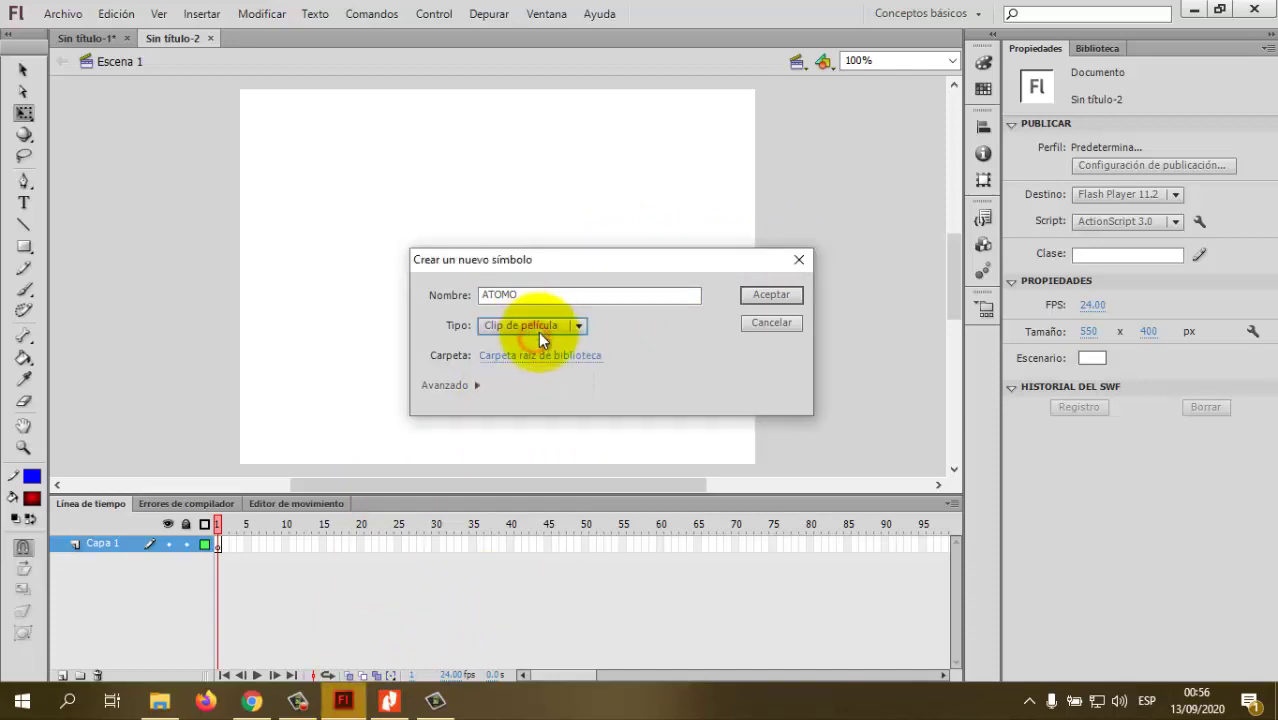
pyautogui.click(405, 700)
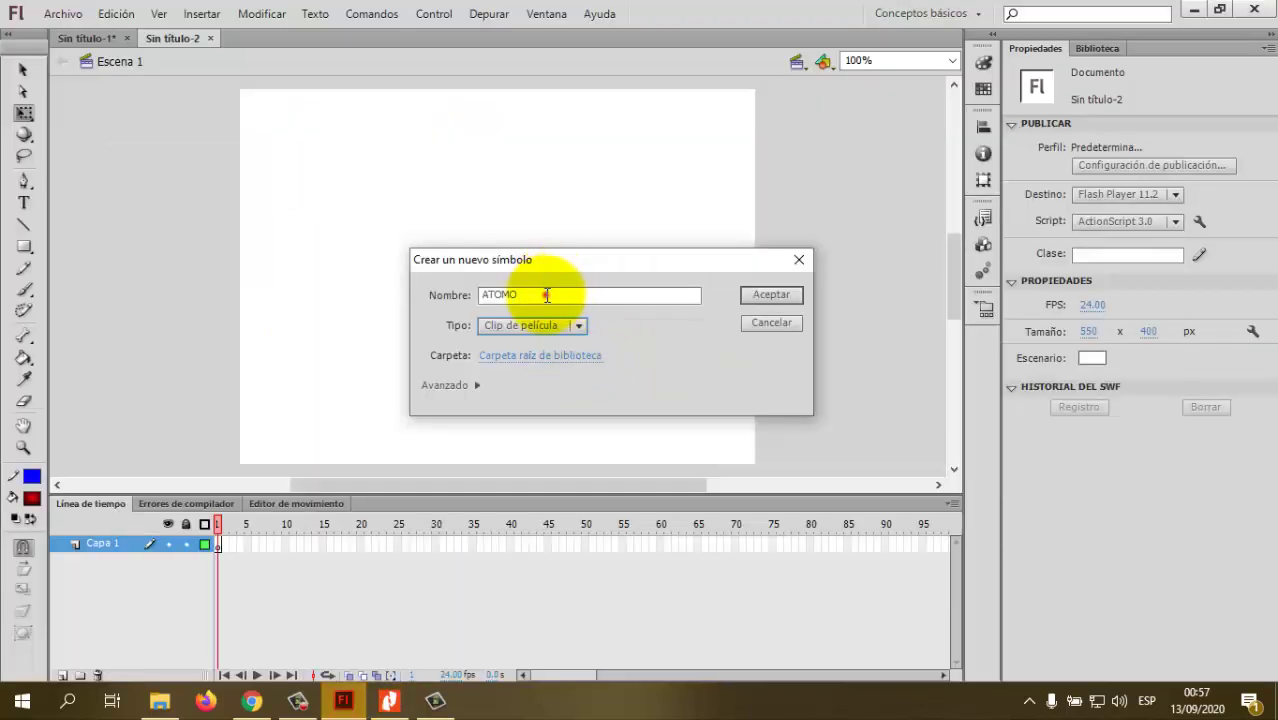
pyautogui.moveTo(545, 294); pyautogui.dragTo(290, 293)
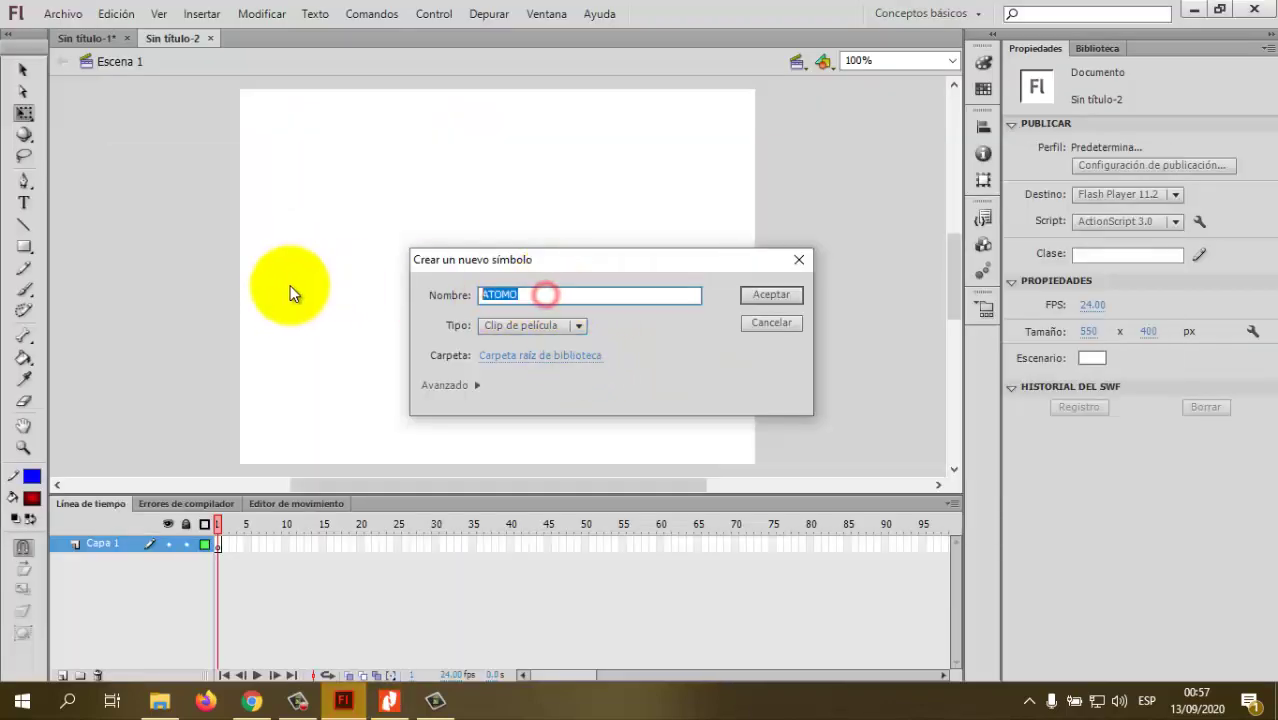
pyautogui.write('EFECTO ELE')
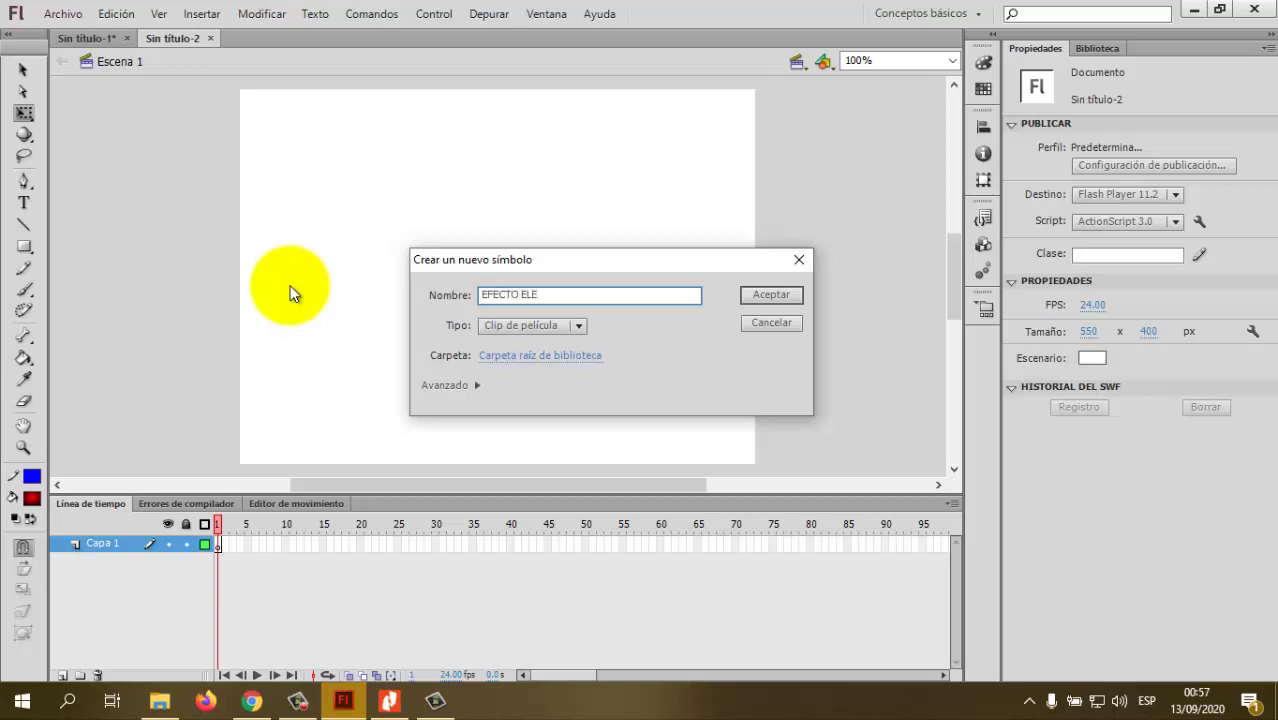
pyautogui.write('CTROM')
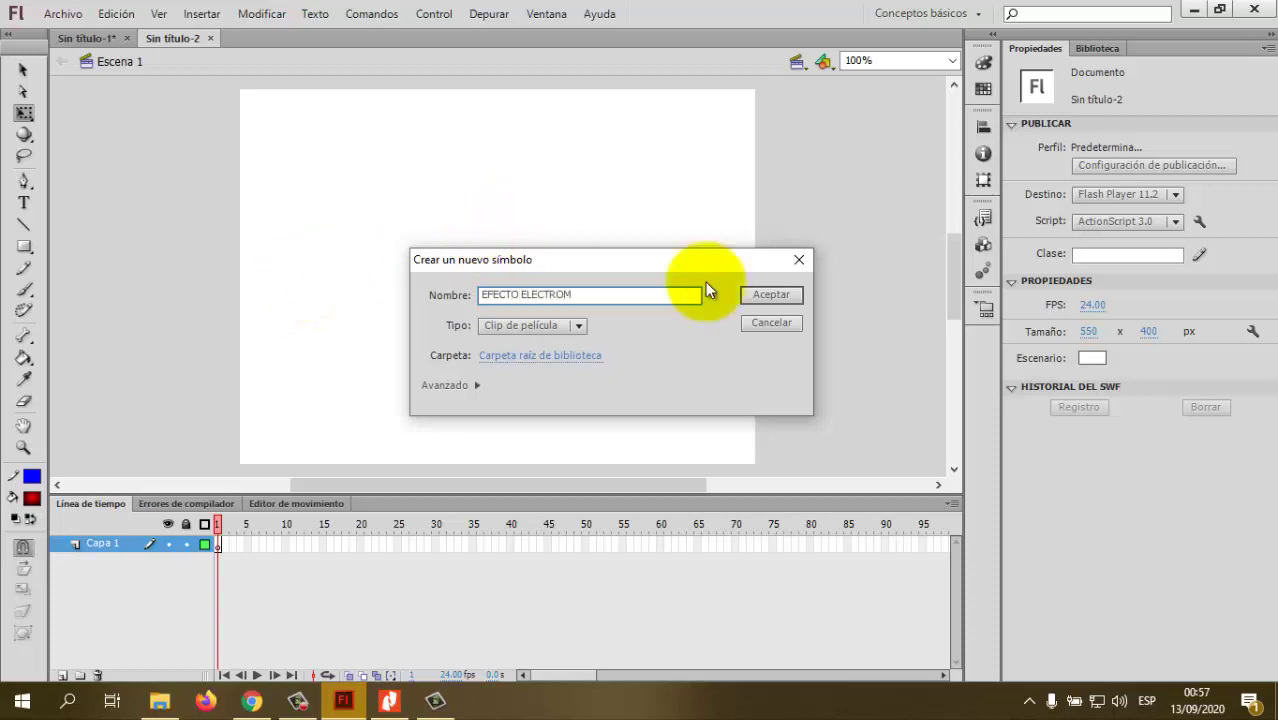
pyautogui.click(788, 295)
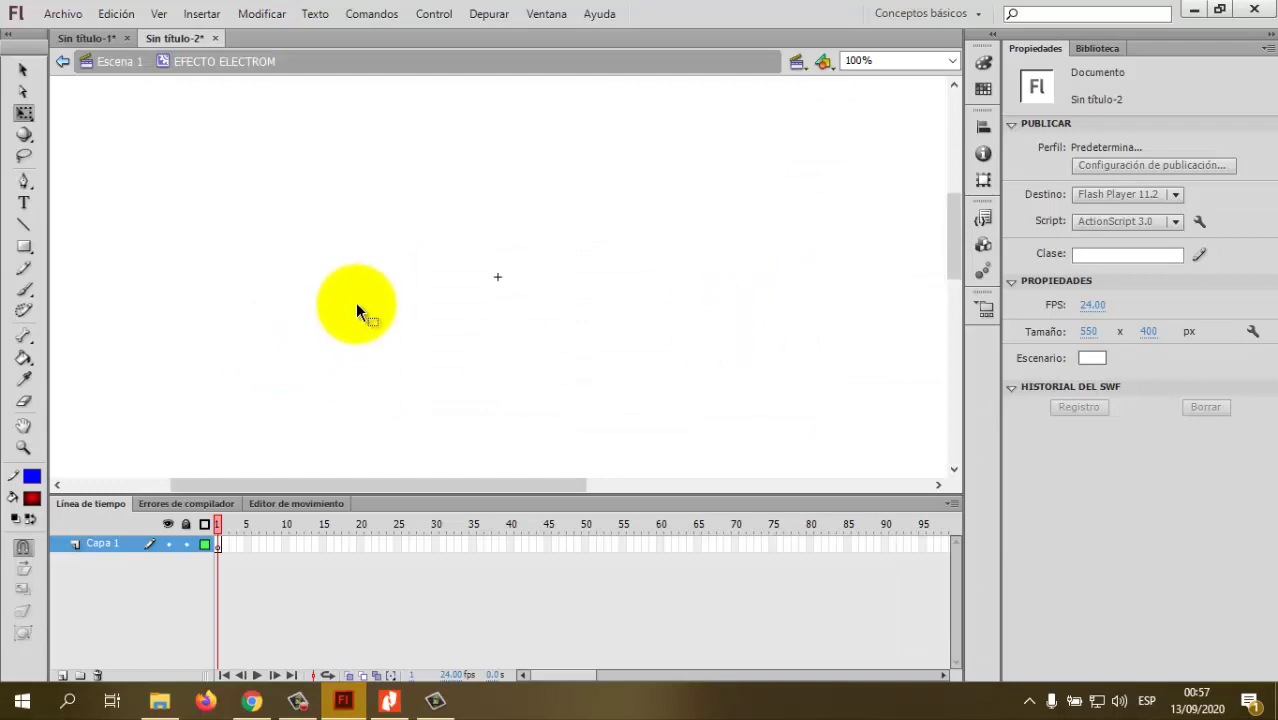
# - Following step 3 of the practice PDF, draw an oval about 75 x 60 px with a red radial fill and blue outline around the symbol's centre
pyautogui.hotkey('alt', 'Tab')
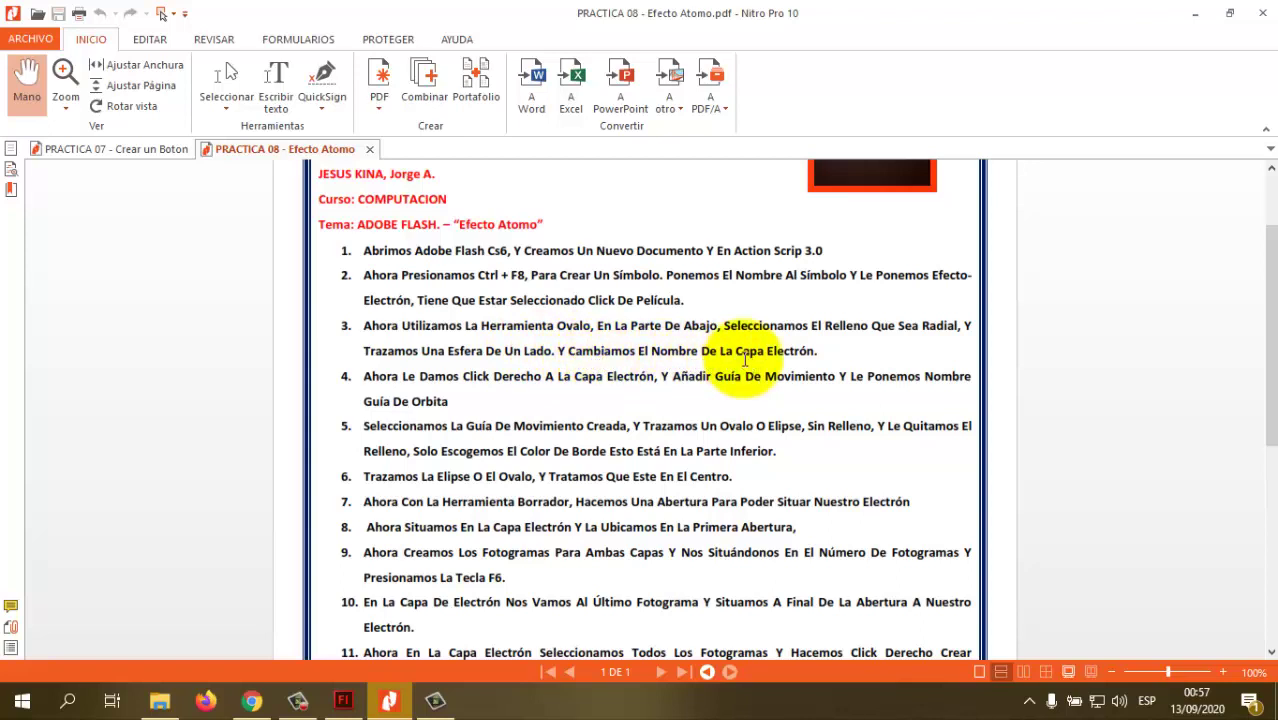
pyautogui.hotkey('alt', 'Tab')
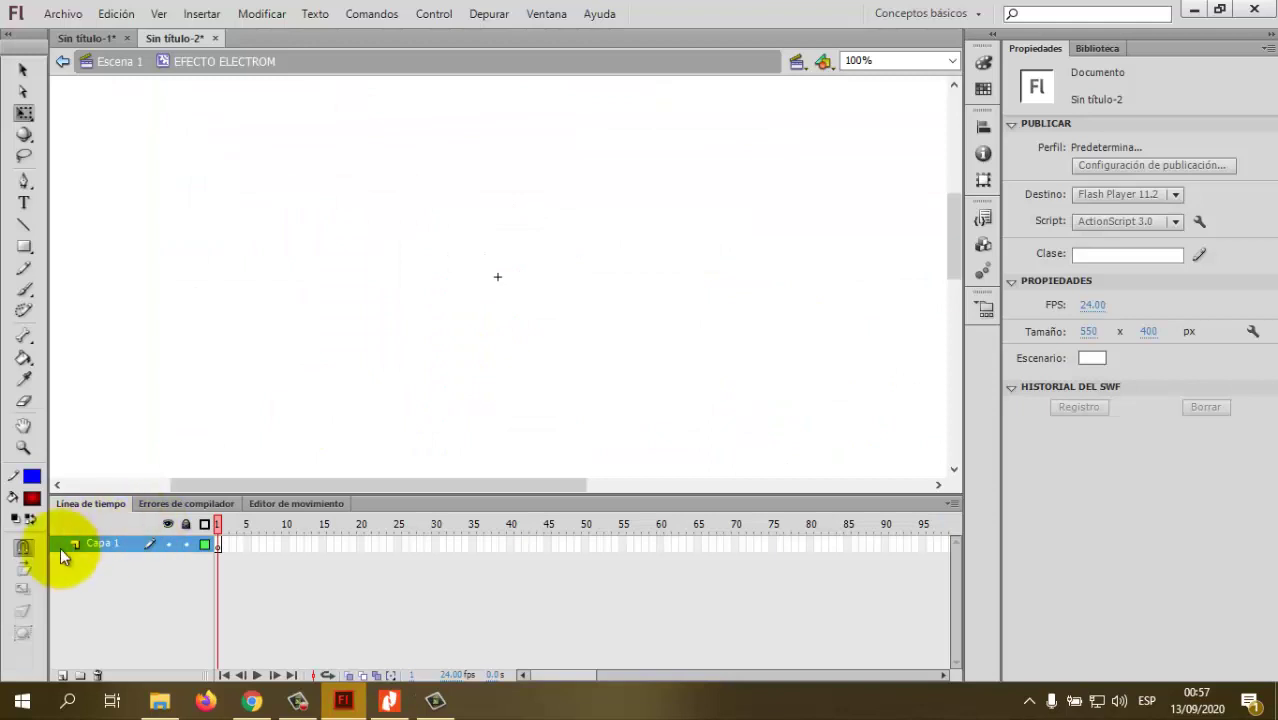
pyautogui.click(31, 500)
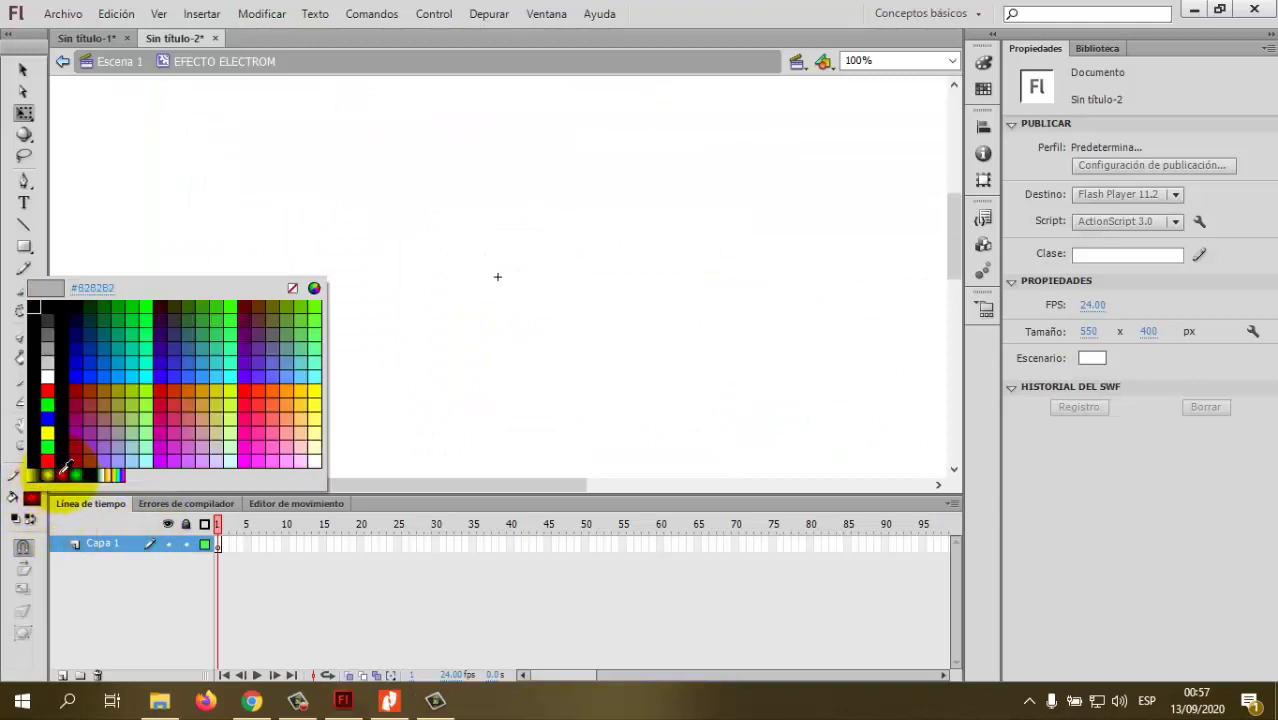
pyautogui.click(67, 469)
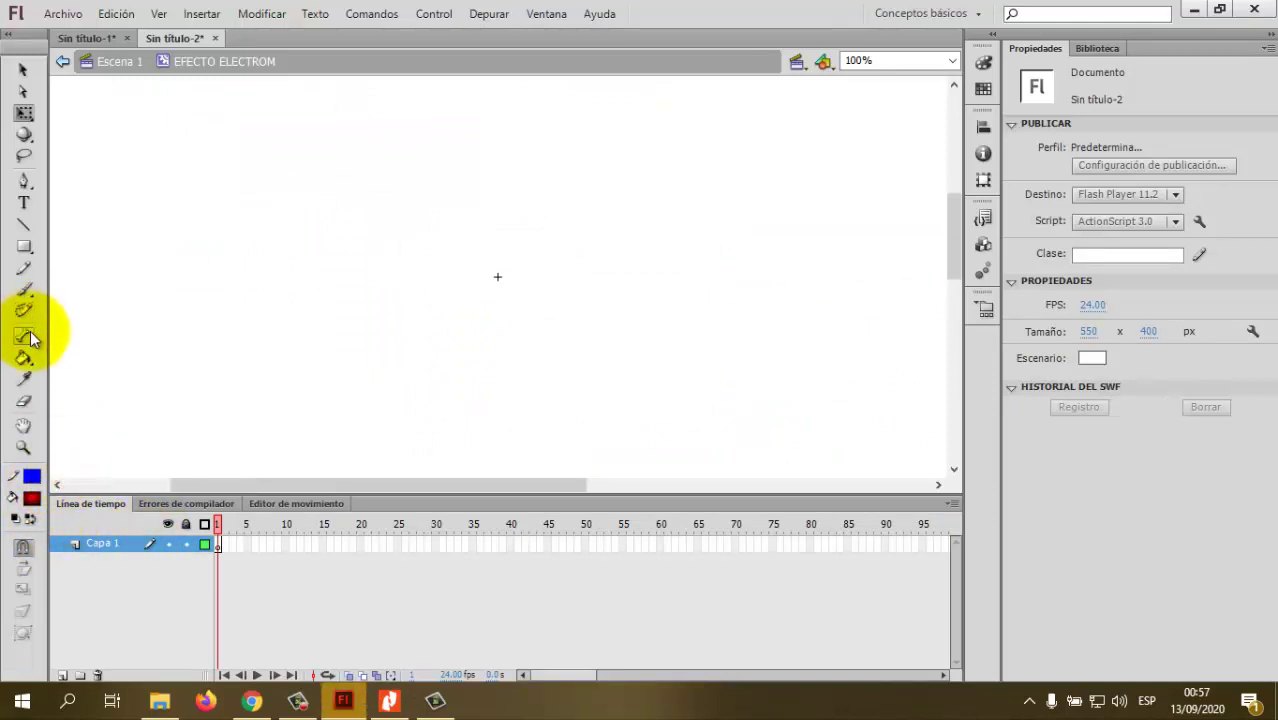
pyautogui.click(25, 250)
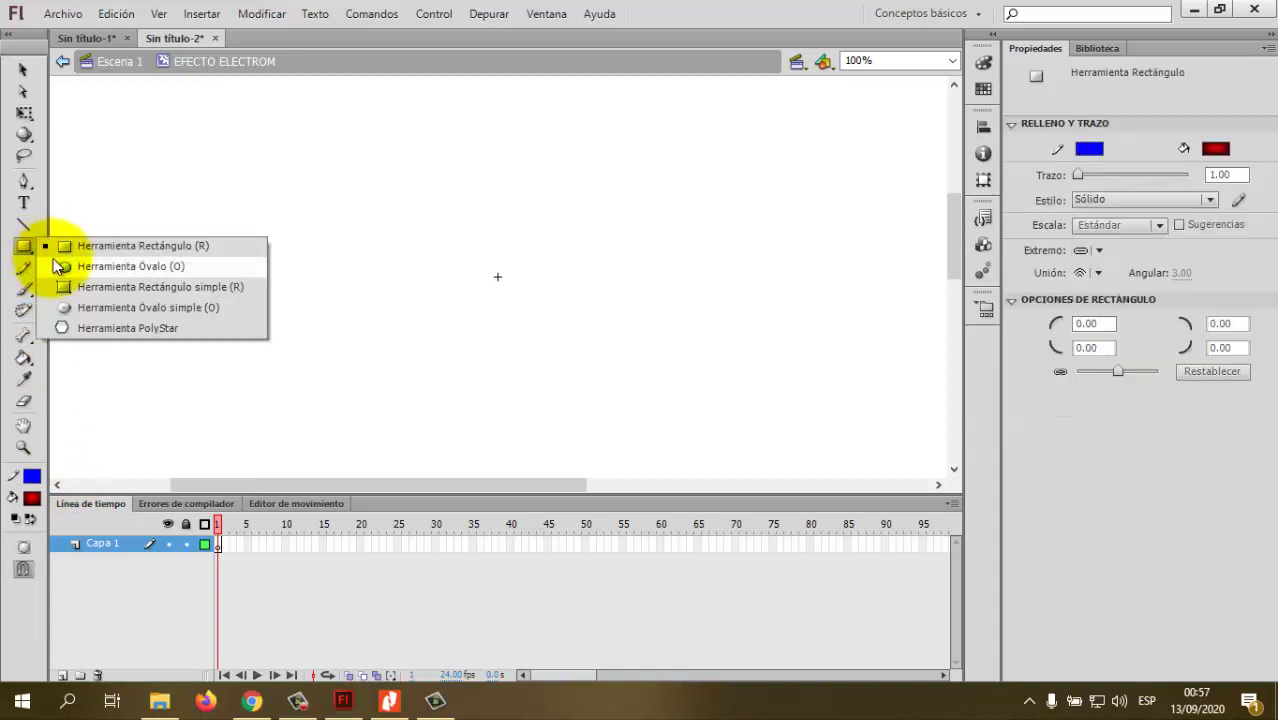
pyautogui.click(64, 268)
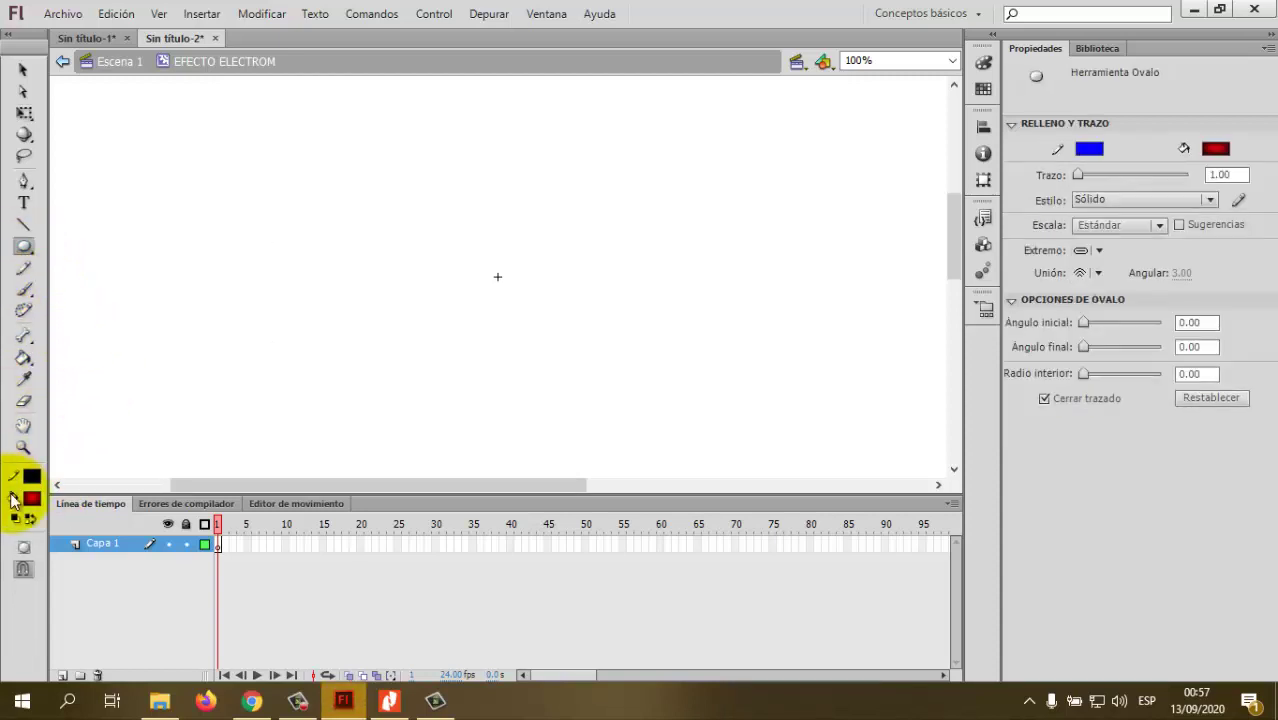
pyautogui.click(32, 500)
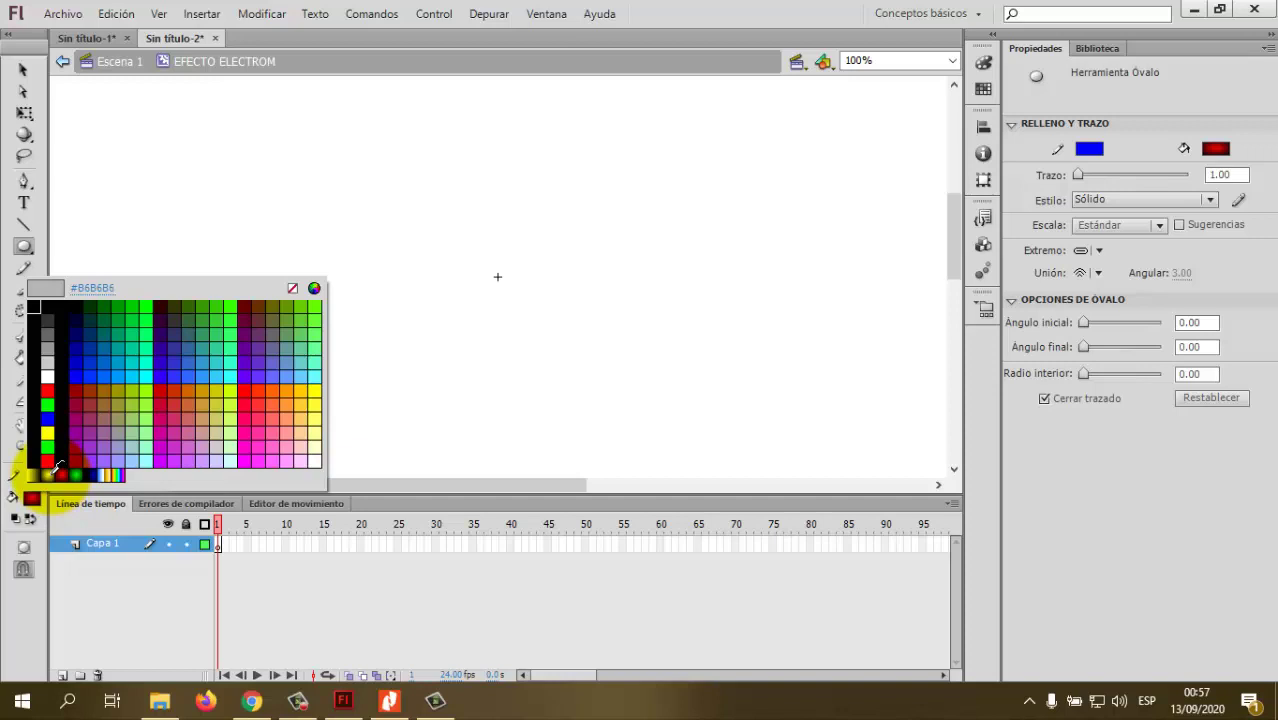
pyautogui.click(62, 468)
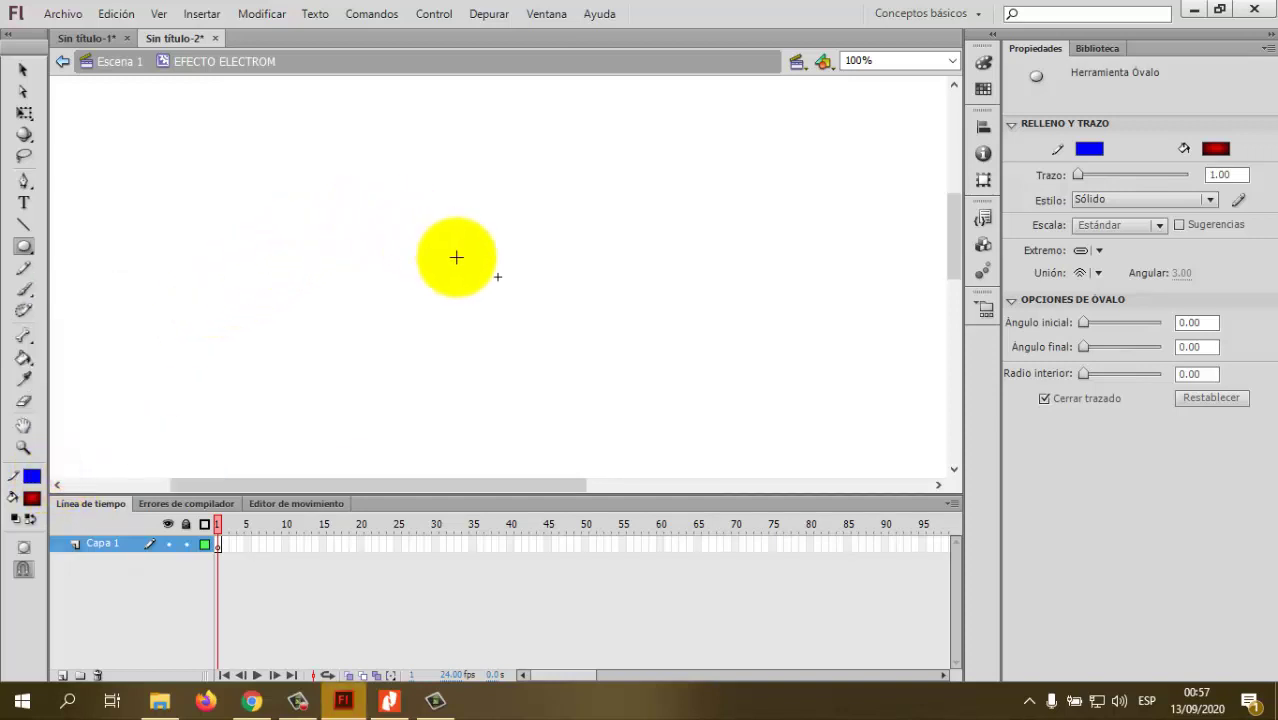
pyautogui.moveTo(465, 262); pyautogui.dragTo(537, 317)
# - Rename the Capa 1 layer as ELECTRON, checking the required layer name in the practice PDF
pyautogui.hotkey('alt', 'Tab')
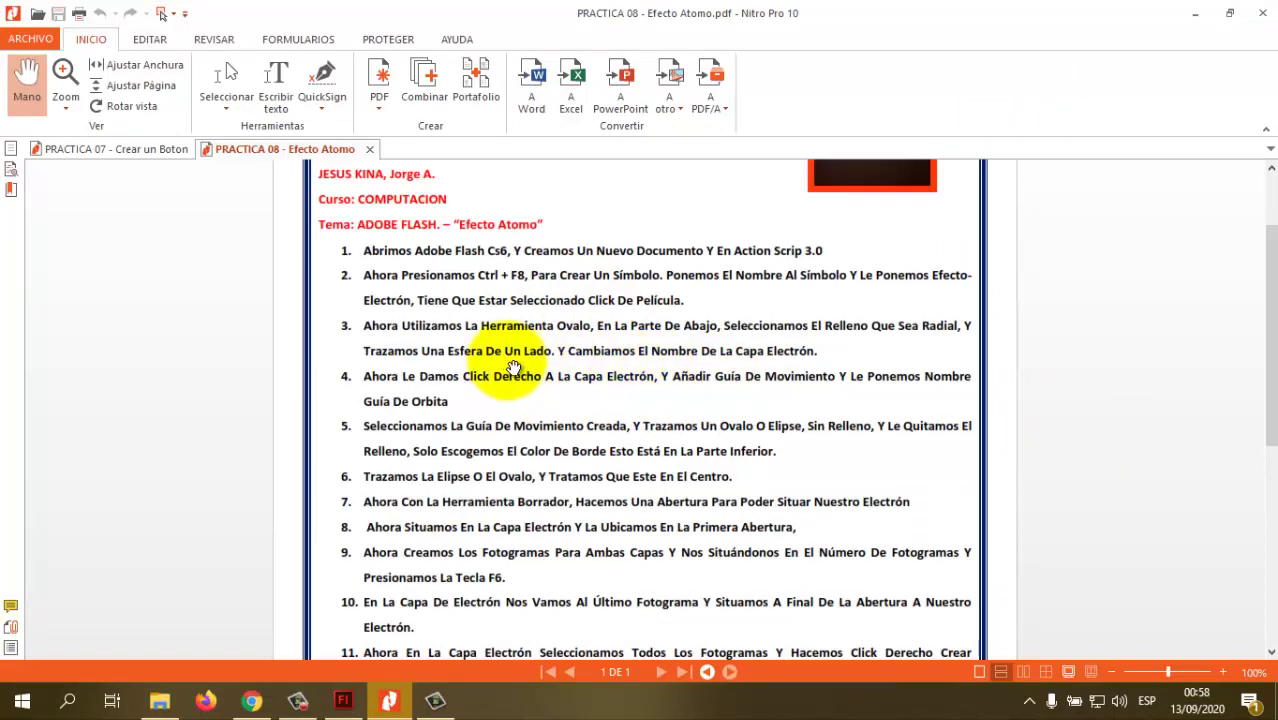
pyautogui.hotkey('alt', 'Tab')
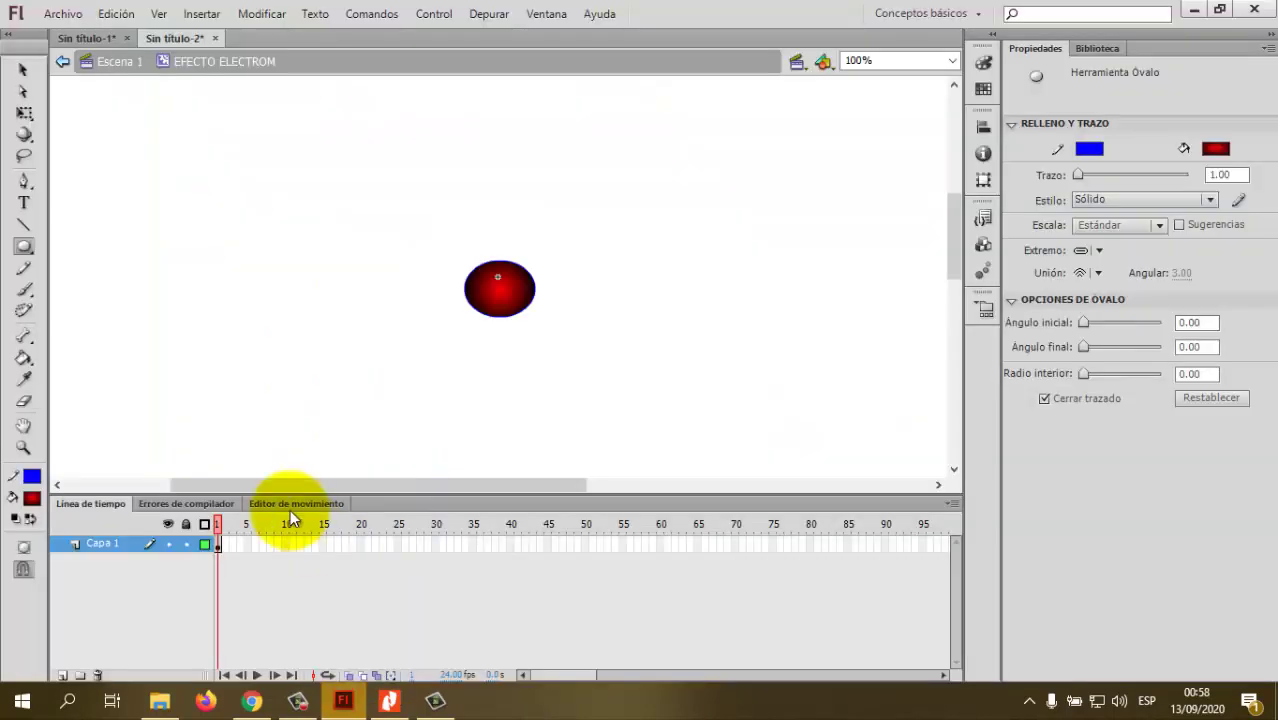
pyautogui.doubleClick(107, 549)
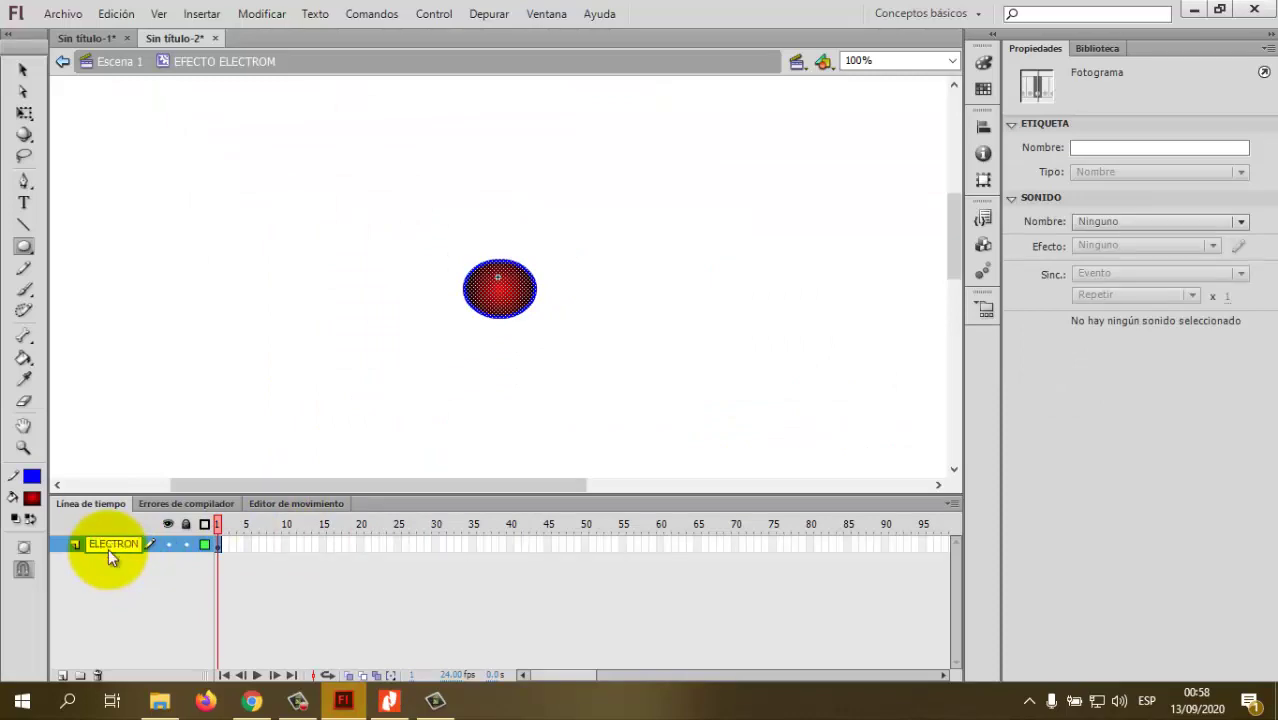
# - Add a classic motion guide to the ELECTRON layer and name it GUIA ORBITA, following step 4 of the practice PDF
pyautogui.hotkey('alt', 'Tab')
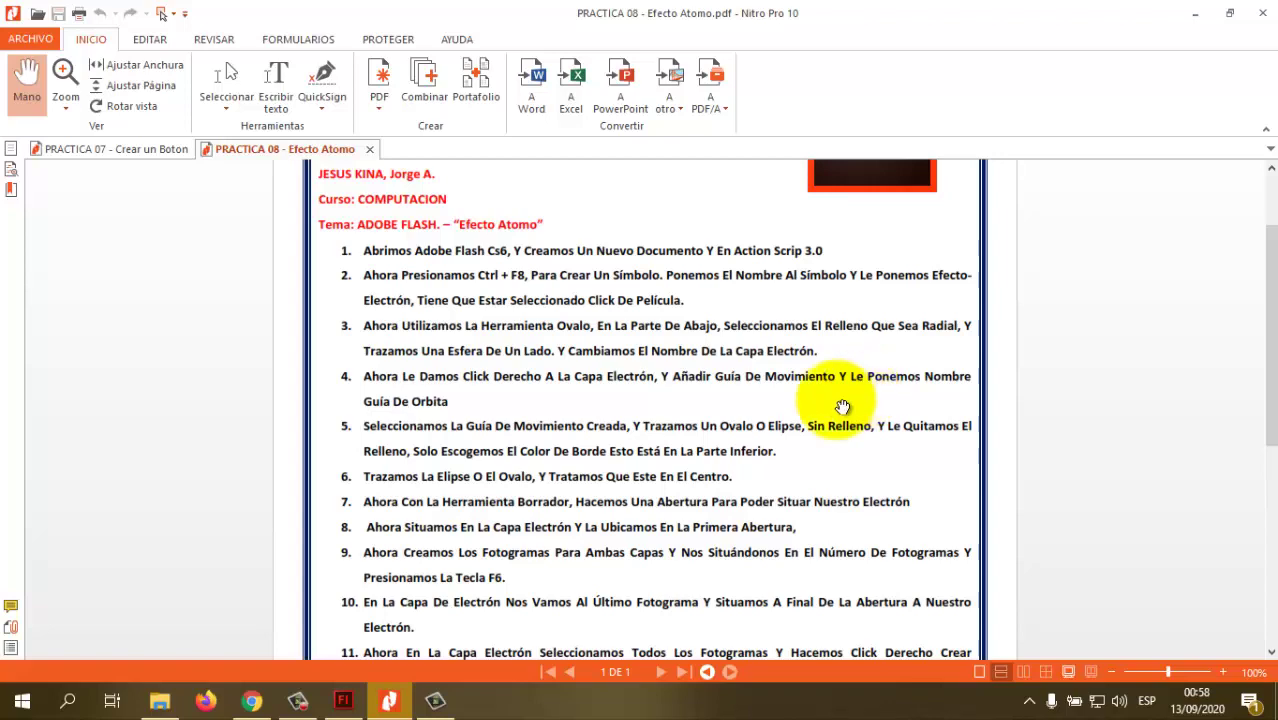
pyautogui.hotkey('alt', 'Tab')
pyautogui.rightClick(124, 545)
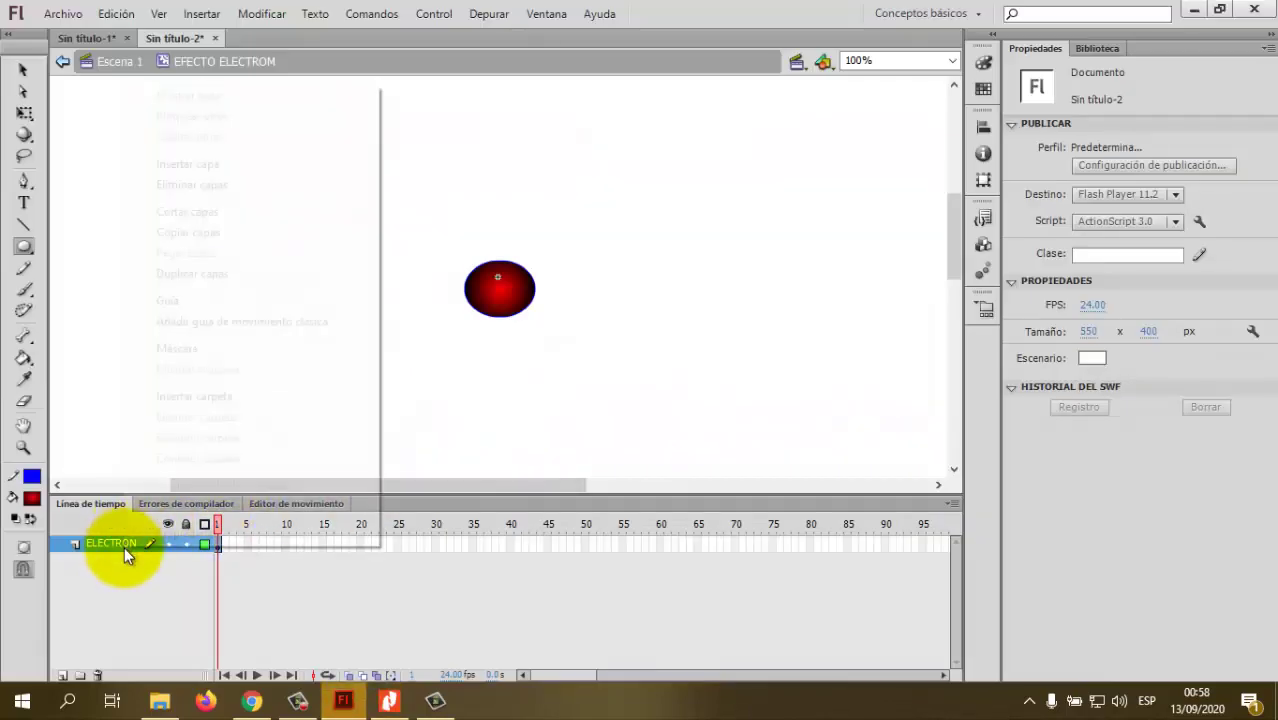
pyautogui.click(257, 321)
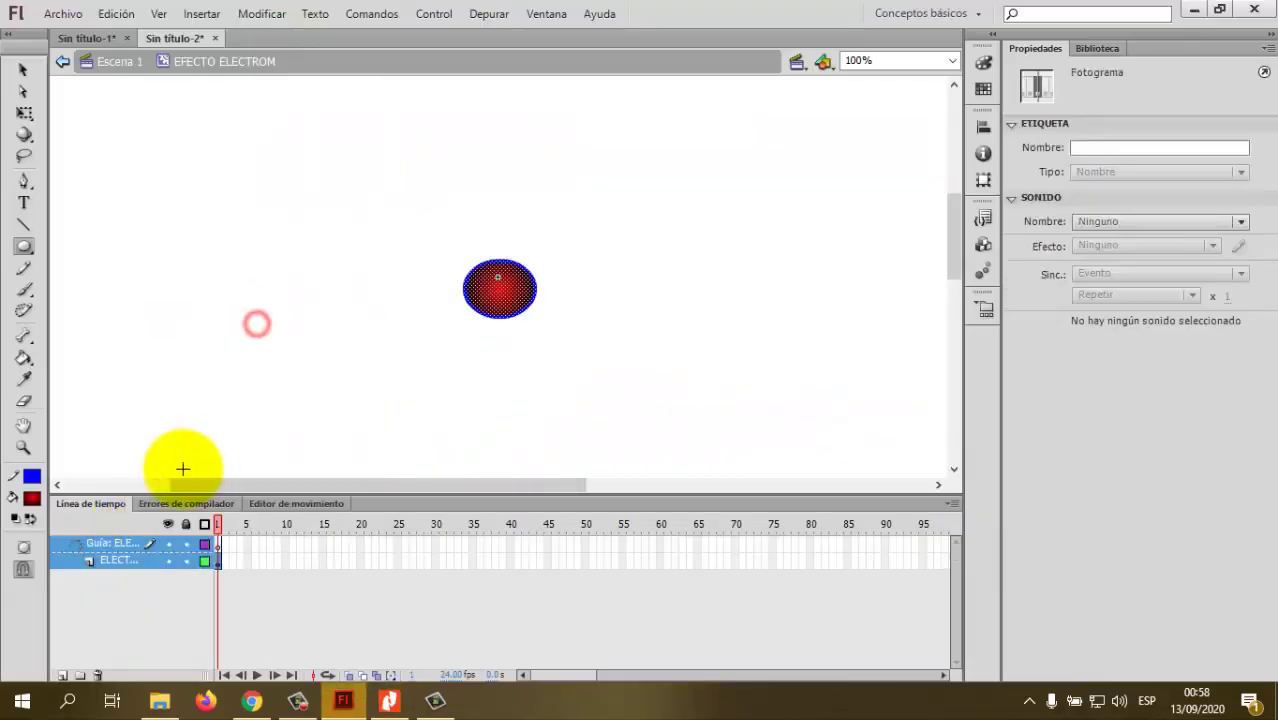
pyautogui.doubleClick(118, 544)
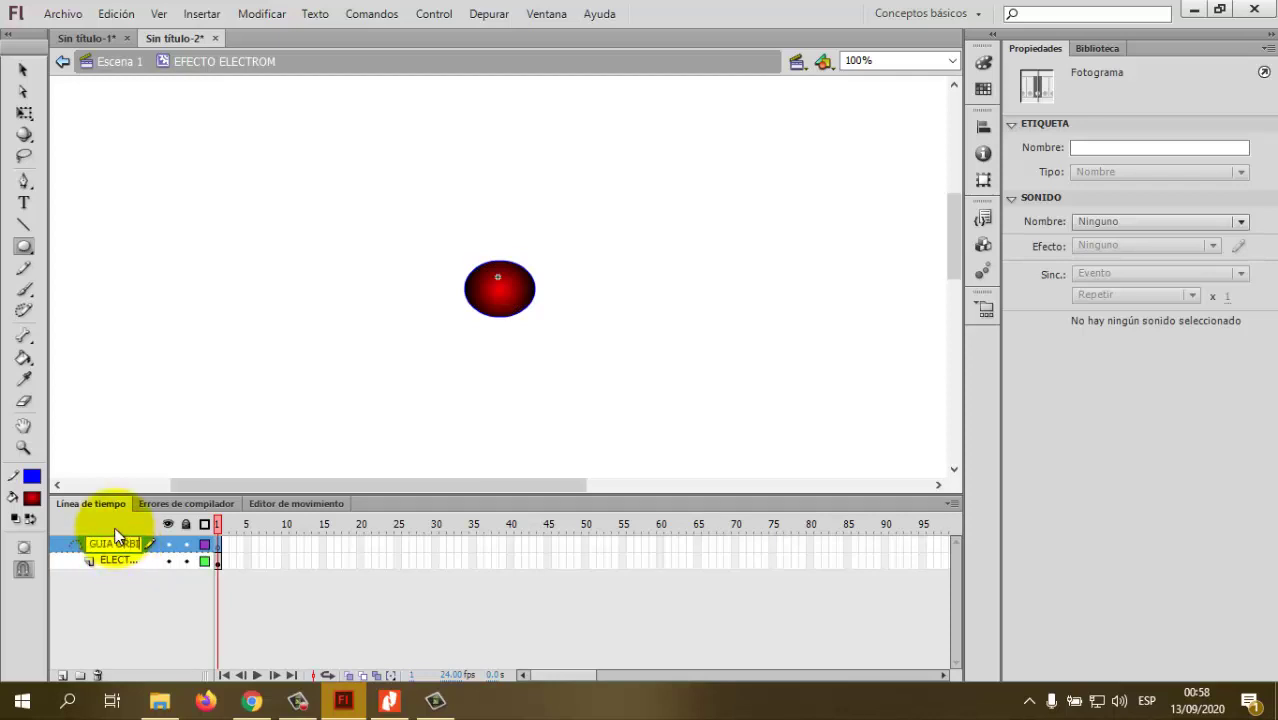
pyautogui.press('Return')
# - Read step 5 of the practice PDF and try to draw a wide orbit ellipse on the guide layer using the red radial fill
pyautogui.hotkey('alt', 'Tab')
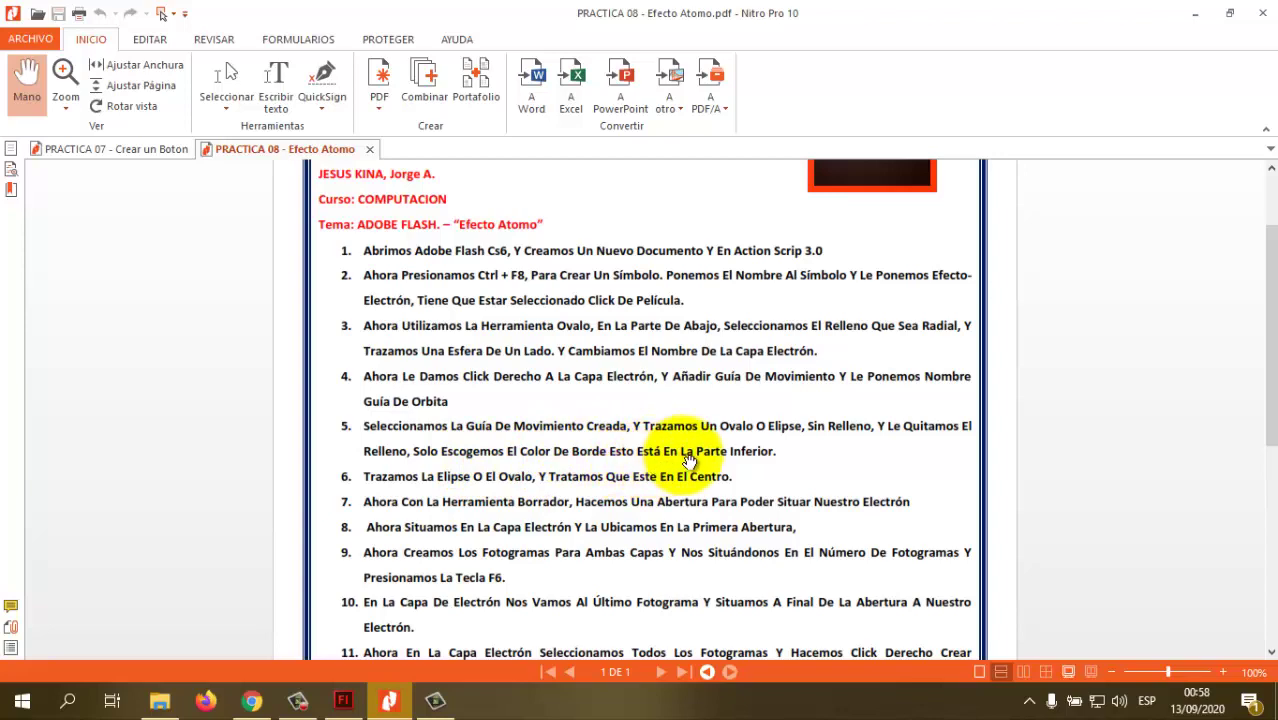
pyautogui.hotkey('alt', 'Tab')
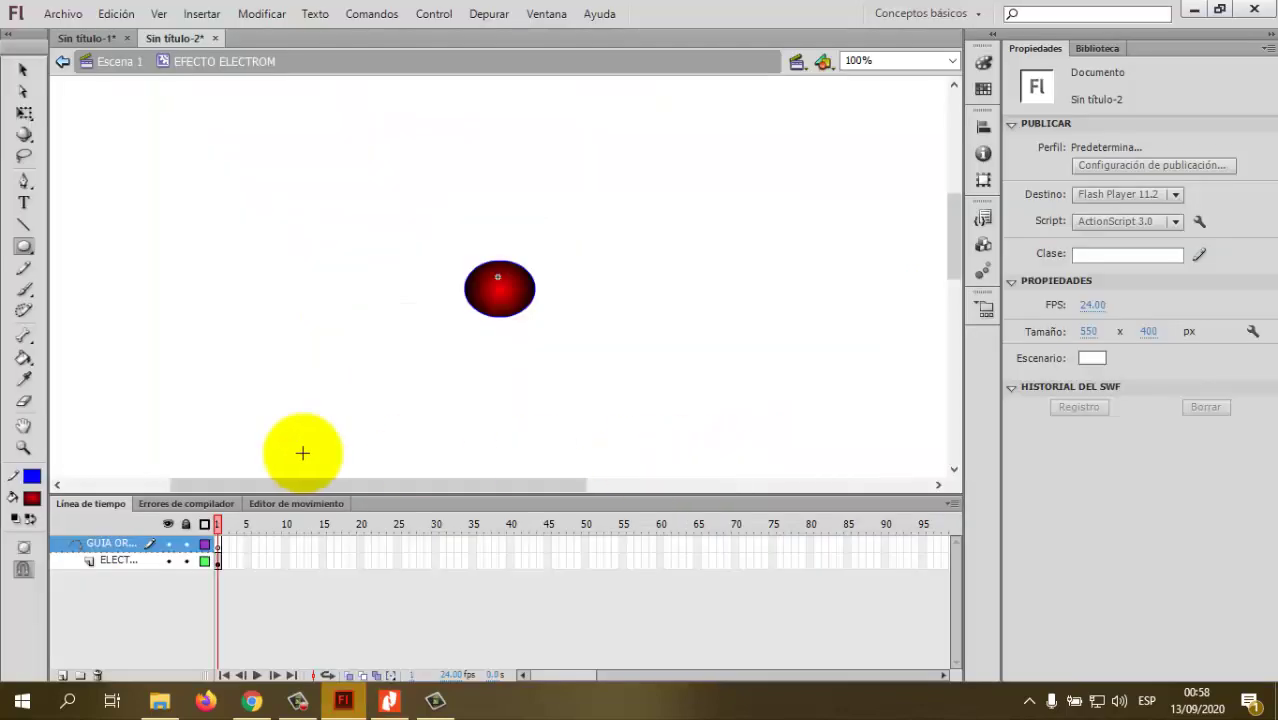
pyautogui.click(113, 543)
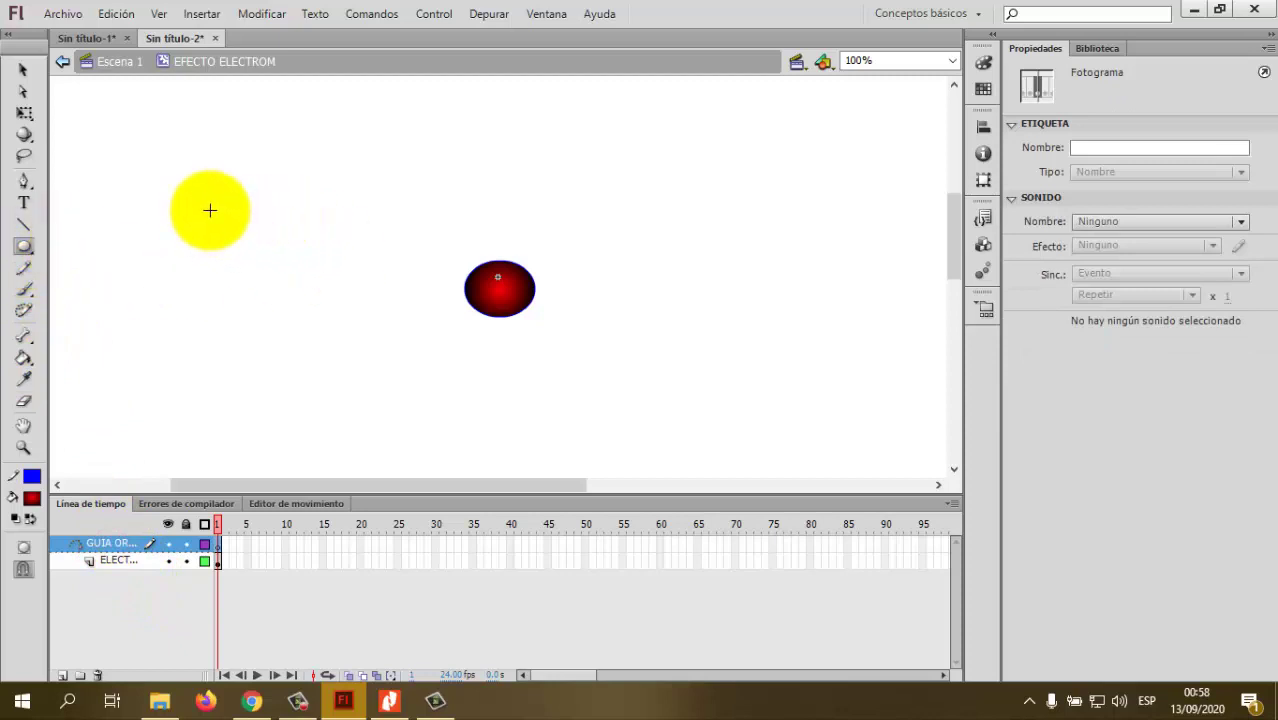
pyautogui.moveTo(209, 210); pyautogui.dragTo(704, 320)
pyautogui.hotkey('ctrl', 'z')
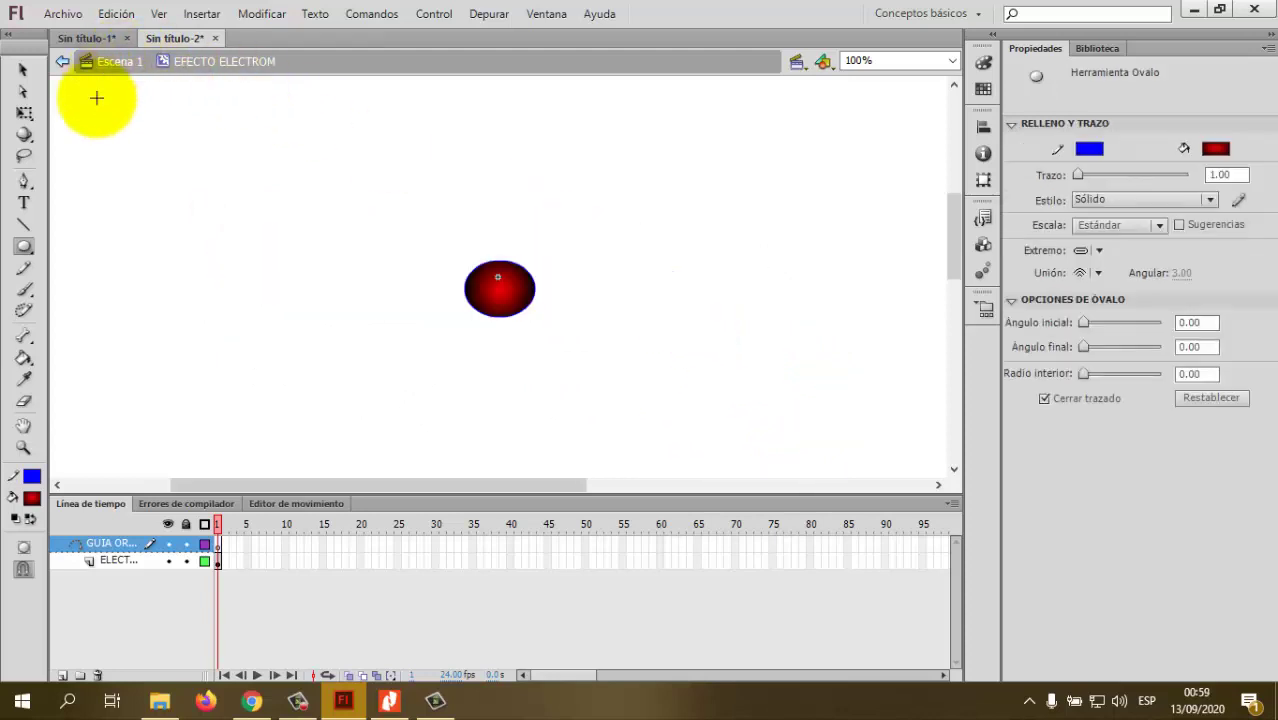
pyautogui.moveTo(73, 134); pyautogui.dragTo(532, 229)
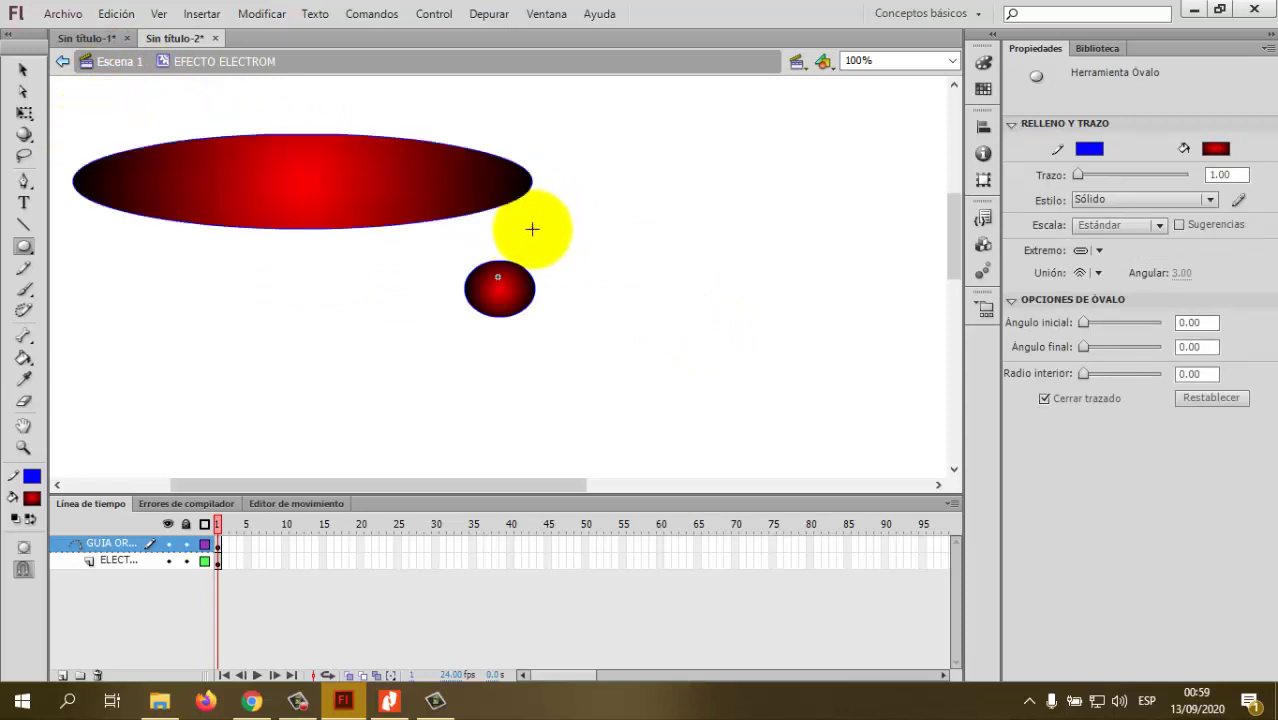
# - Replace the filled ellipse on the guide layer with an unfilled, blue-outlined ellipse about 515 x 114 px
pyautogui.click(1215, 151)
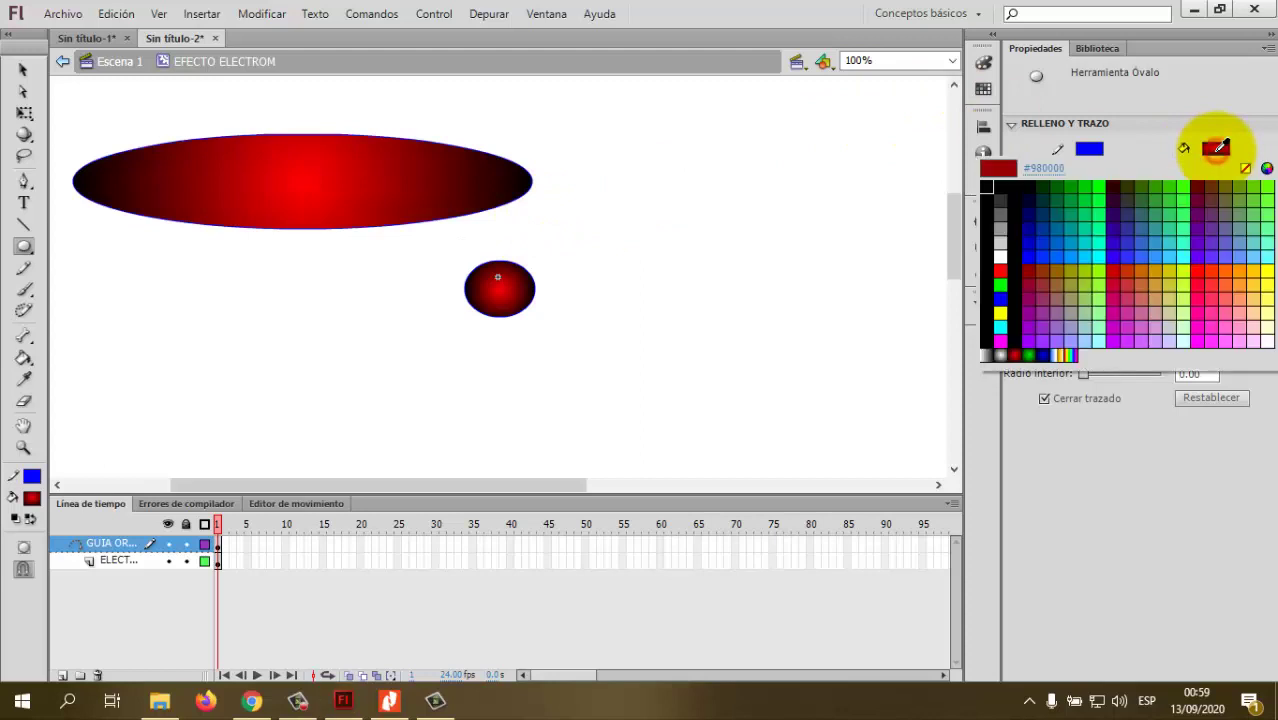
pyautogui.click(1244, 168)
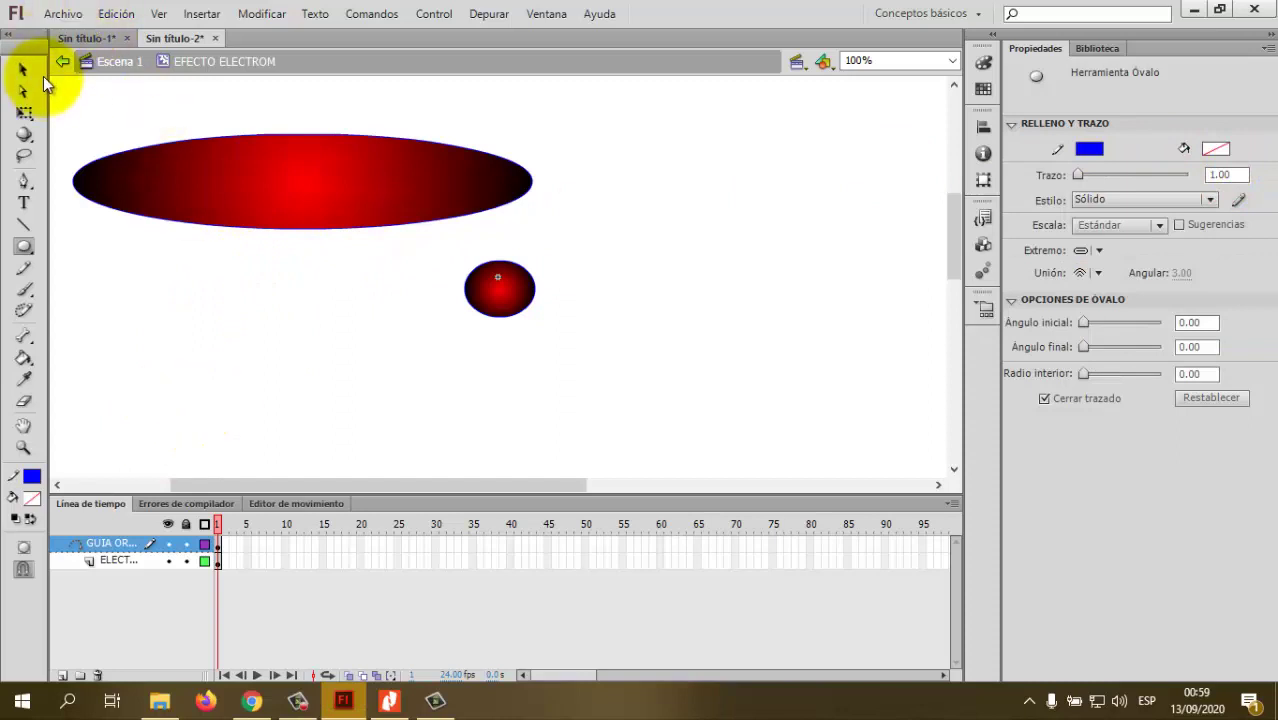
pyautogui.hotkey('ctrl', 'z')
pyautogui.moveTo(145, 128); pyautogui.dragTo(628, 236)
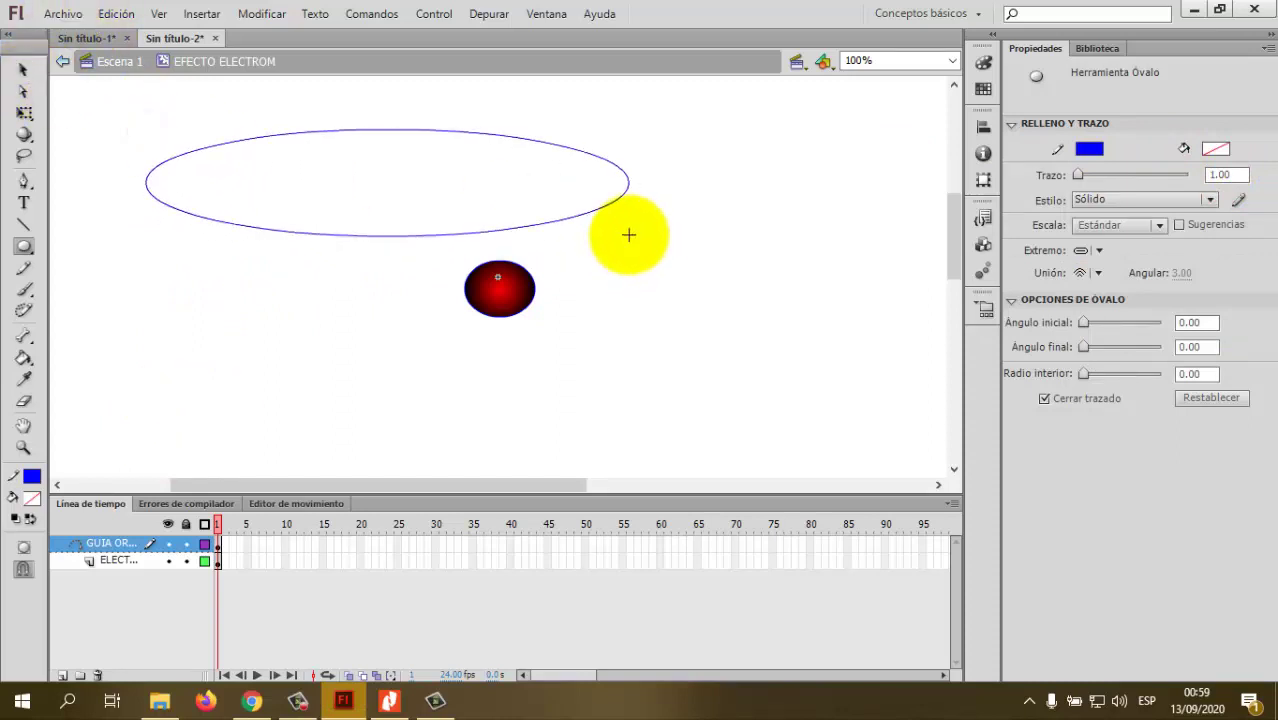
# - Review the next instructions in the practice PDF, and move the electron oval horizontally to about X 310, Y -17
pyautogui.click(379, 705)
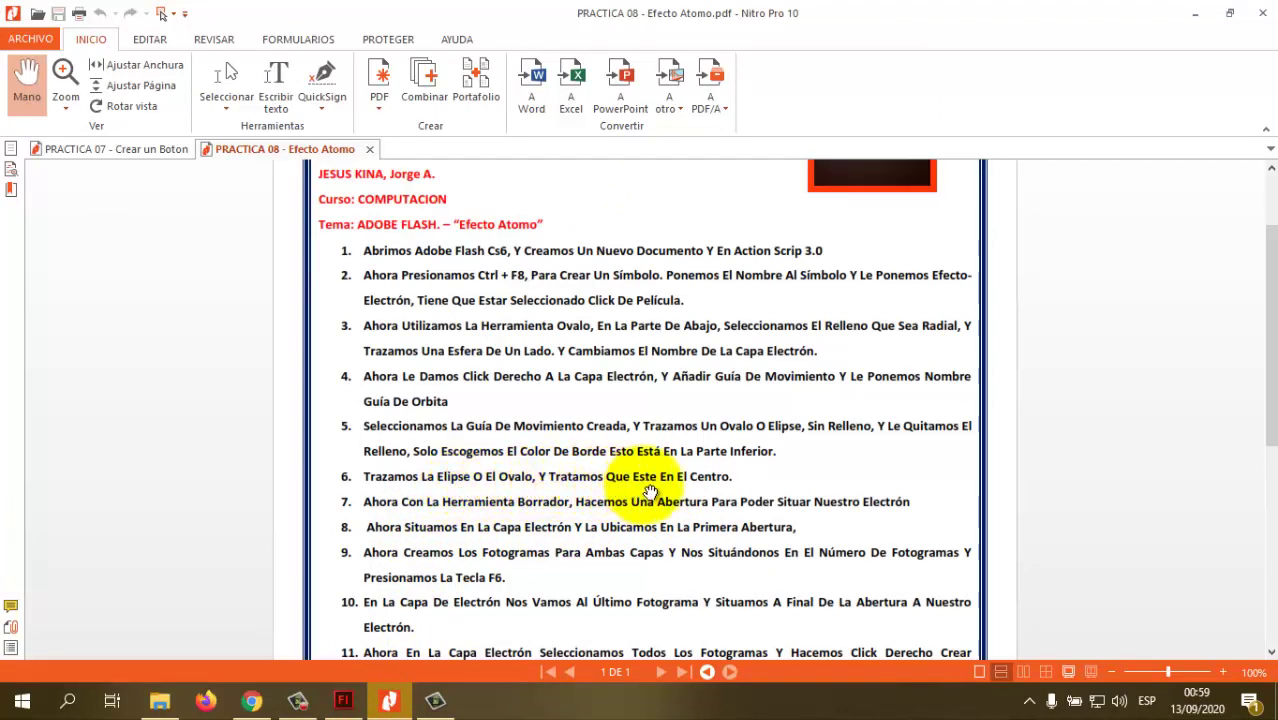
pyautogui.scroll(-2, 628, 522)
pyautogui.scroll(1, 628, 522)
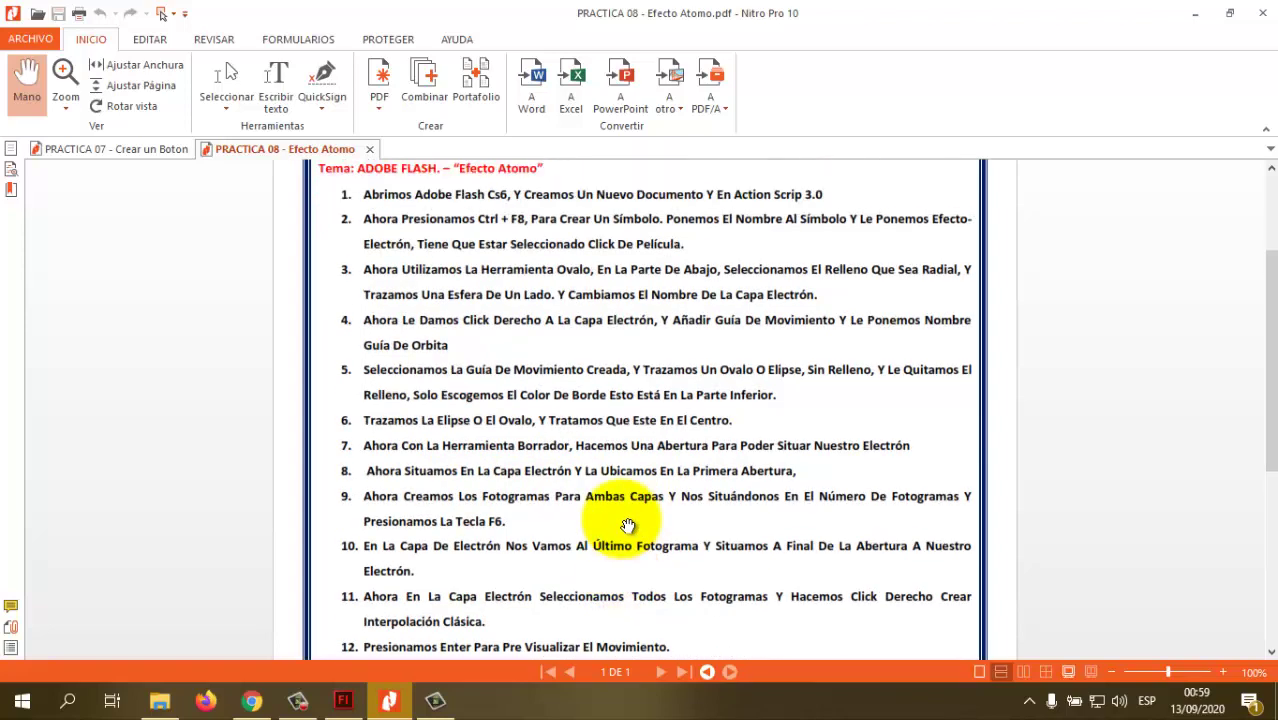
pyautogui.hotkey('alt', 'Tab')
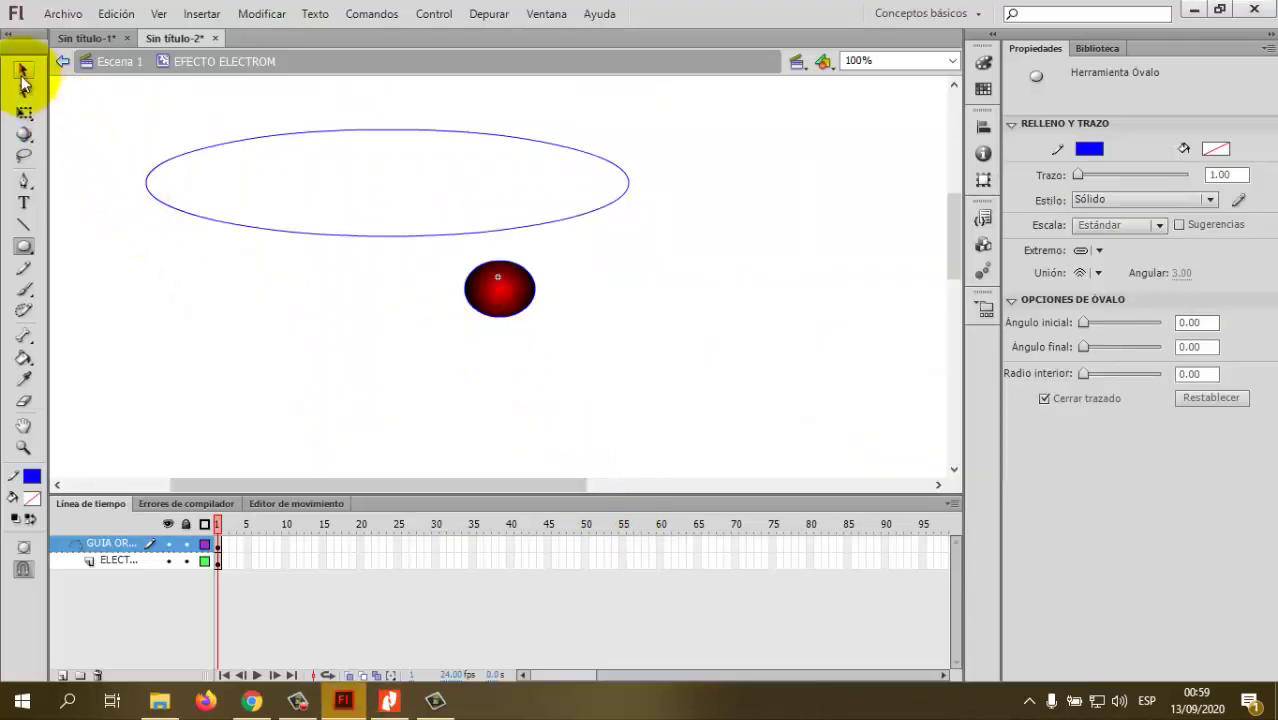
pyautogui.click(23, 70)
pyautogui.moveTo(434, 263); pyautogui.dragTo(627, 355)
pyautogui.moveTo(504, 289); pyautogui.dragTo(826, 289)
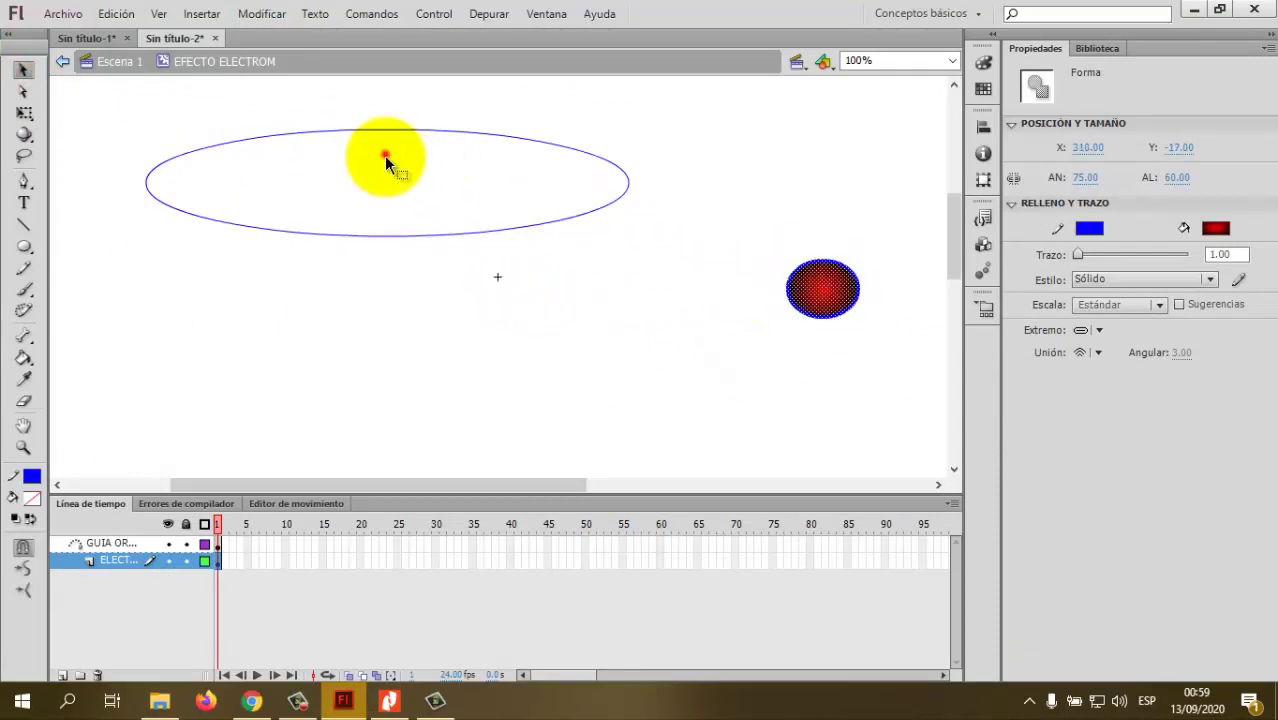
# - Select the whole orbit ellipse, move it so it is centred around the symbol's registration point, and deselect it
pyautogui.click(385, 155)
pyautogui.moveTo(119, 118); pyautogui.dragTo(670, 246)
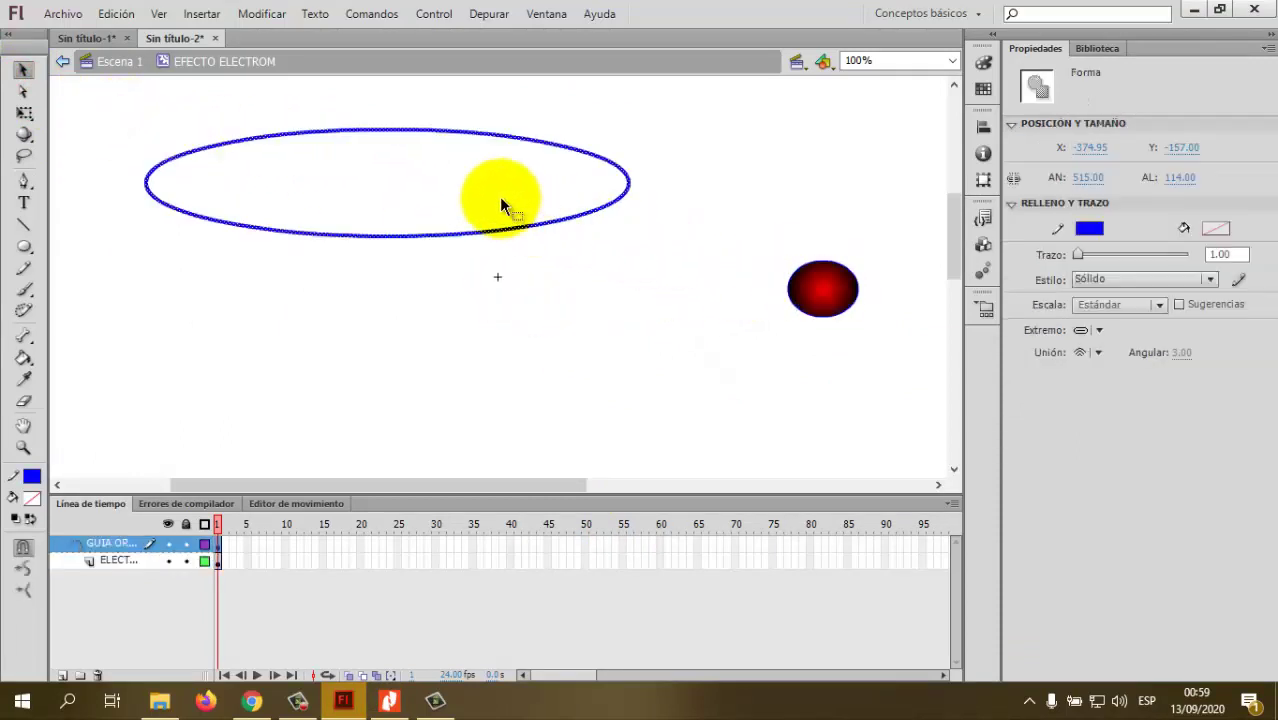
pyautogui.moveTo(482, 187); pyautogui.dragTo(509, 262)
pyautogui.moveTo(103, 114)
pyautogui.mouseDown()
pyautogui.moveTo(599, 214)
pyautogui.moveTo(673, 252)
pyautogui.mouseUp()
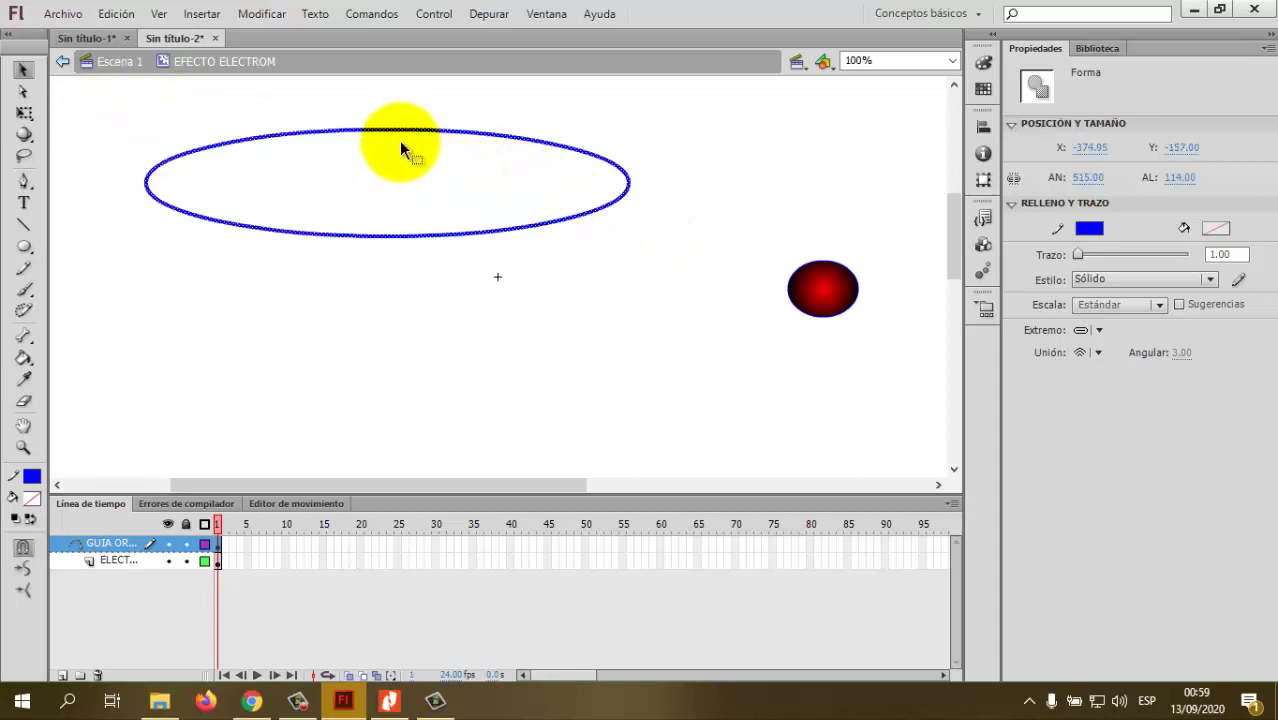
pyautogui.moveTo(399, 134)
pyautogui.mouseDown()
pyautogui.moveTo(417, 171)
pyautogui.moveTo(512, 236)
pyautogui.mouseUp()
pyautogui.click(776, 374)
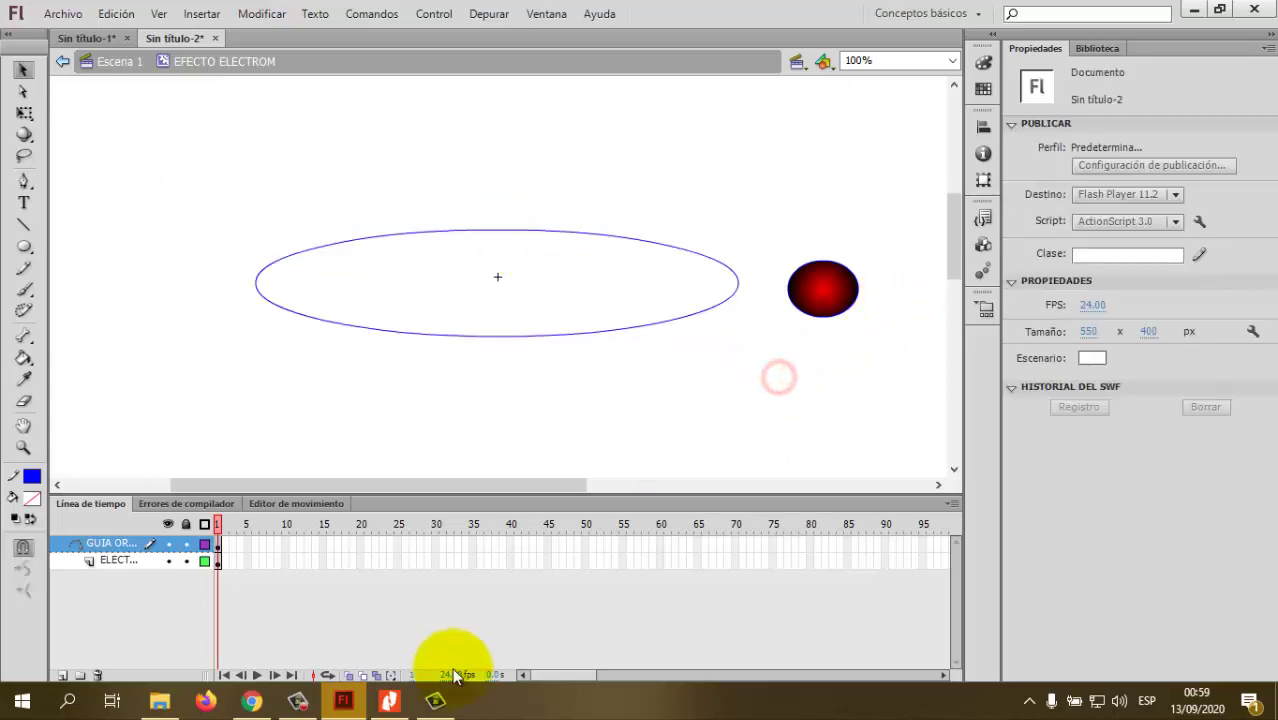
# - Erase a small opening in the orbit ellipse at the end nearest the electron, consulting the practice PDF before and after
pyautogui.click(389, 699)
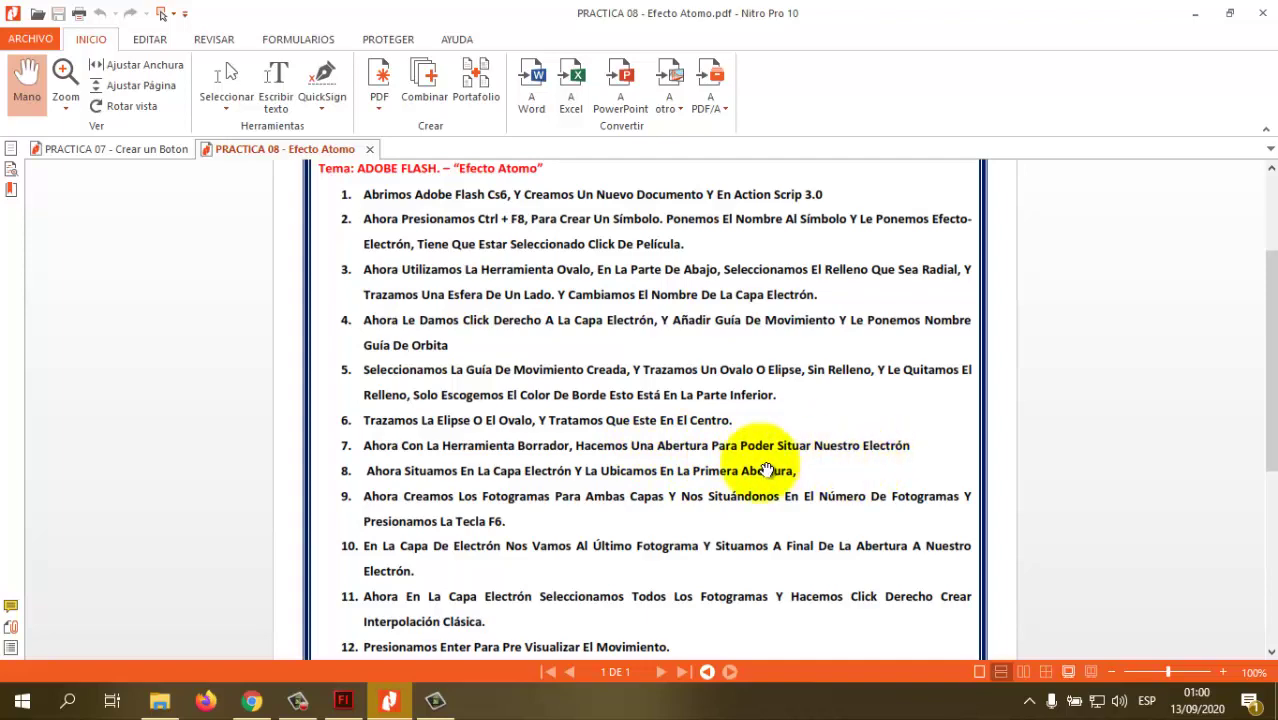
pyautogui.hotkey('alt', 'Tab')
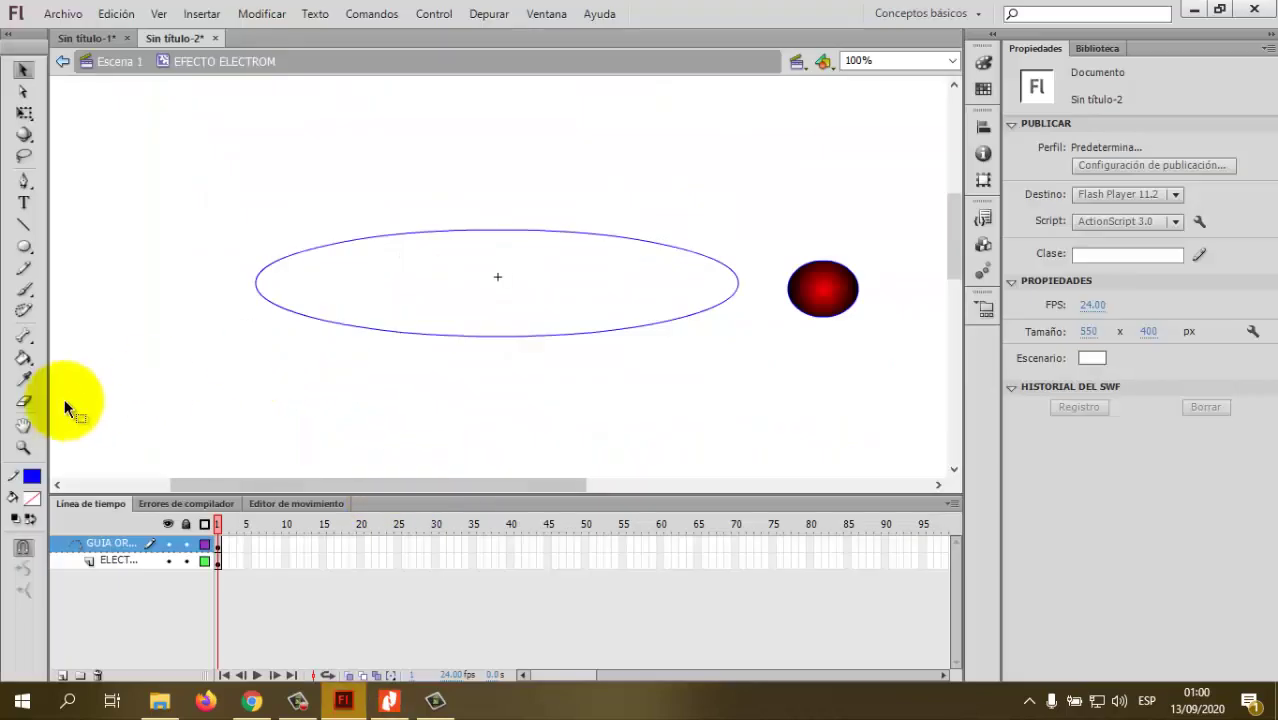
pyautogui.click(24, 401)
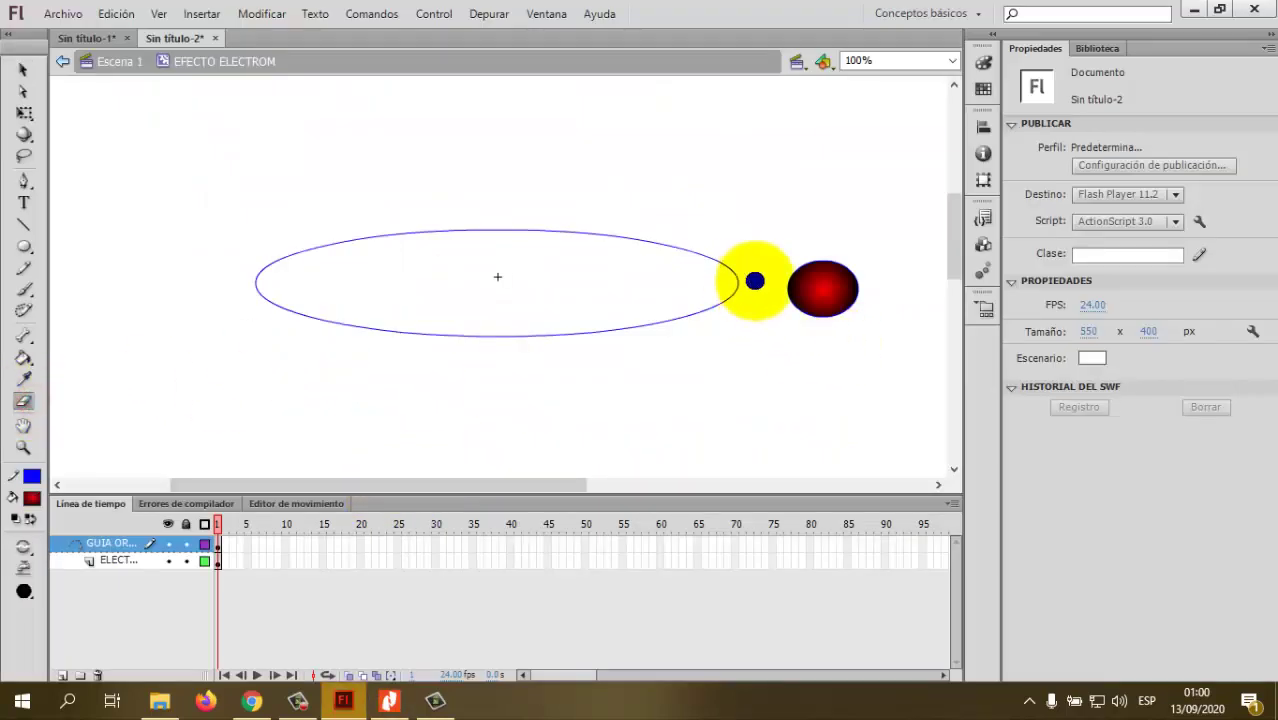
pyautogui.moveTo(733, 280); pyautogui.dragTo(744, 302)
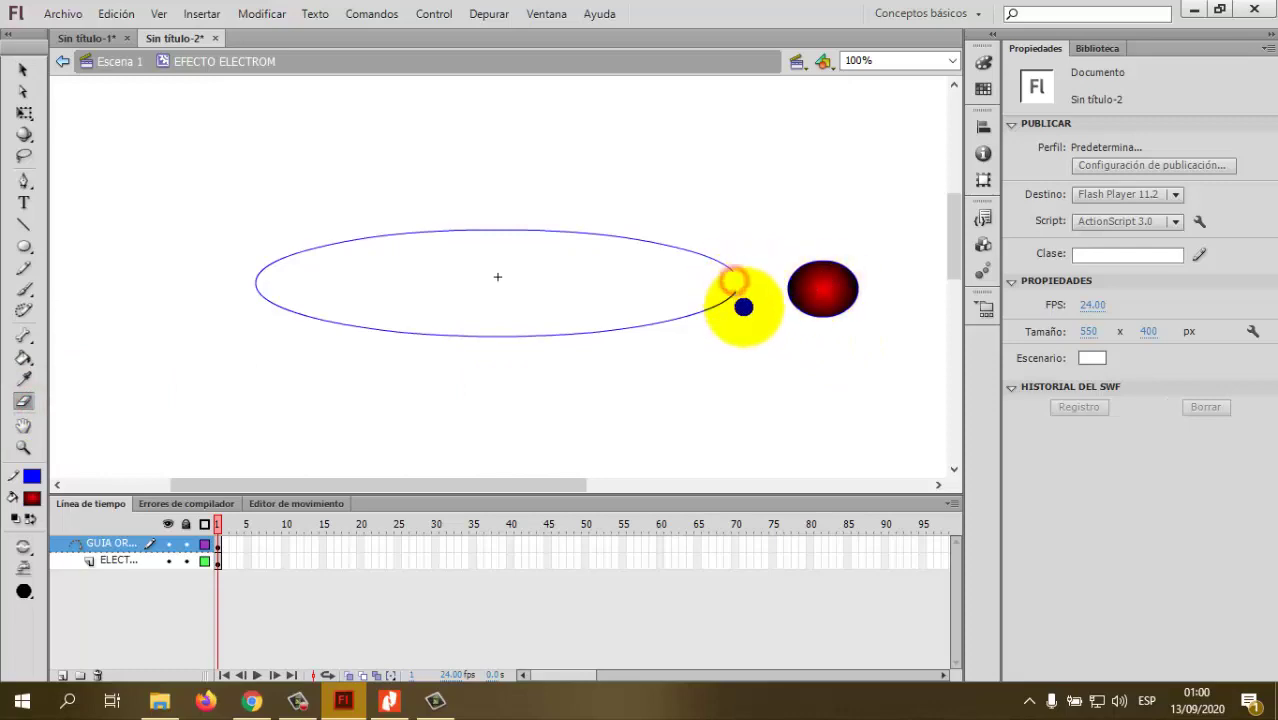
pyautogui.hotkey('alt', 'Tab')
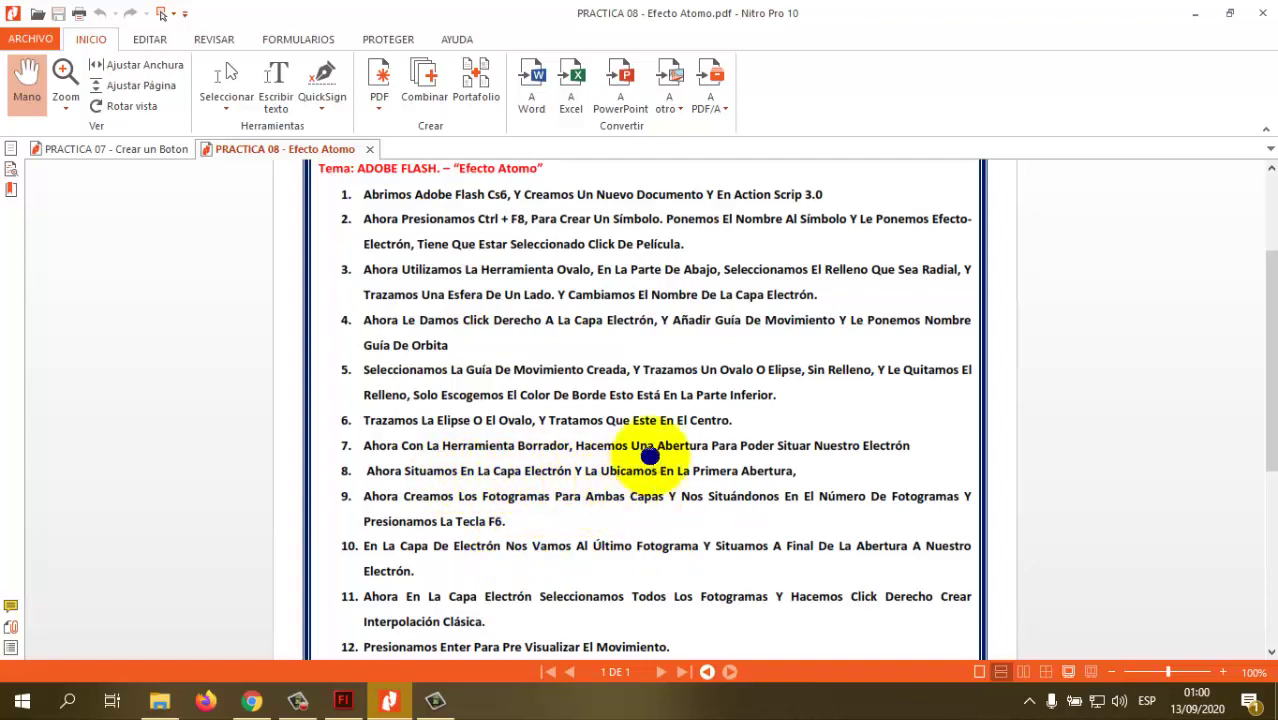
# - Move the whole electron oval onto the opening in the orbit ellipse, at about X 213, Y -37, and recheck the practice PDF
pyautogui.hotkey('alt', 'Tab')
pyautogui.click(25, 70)
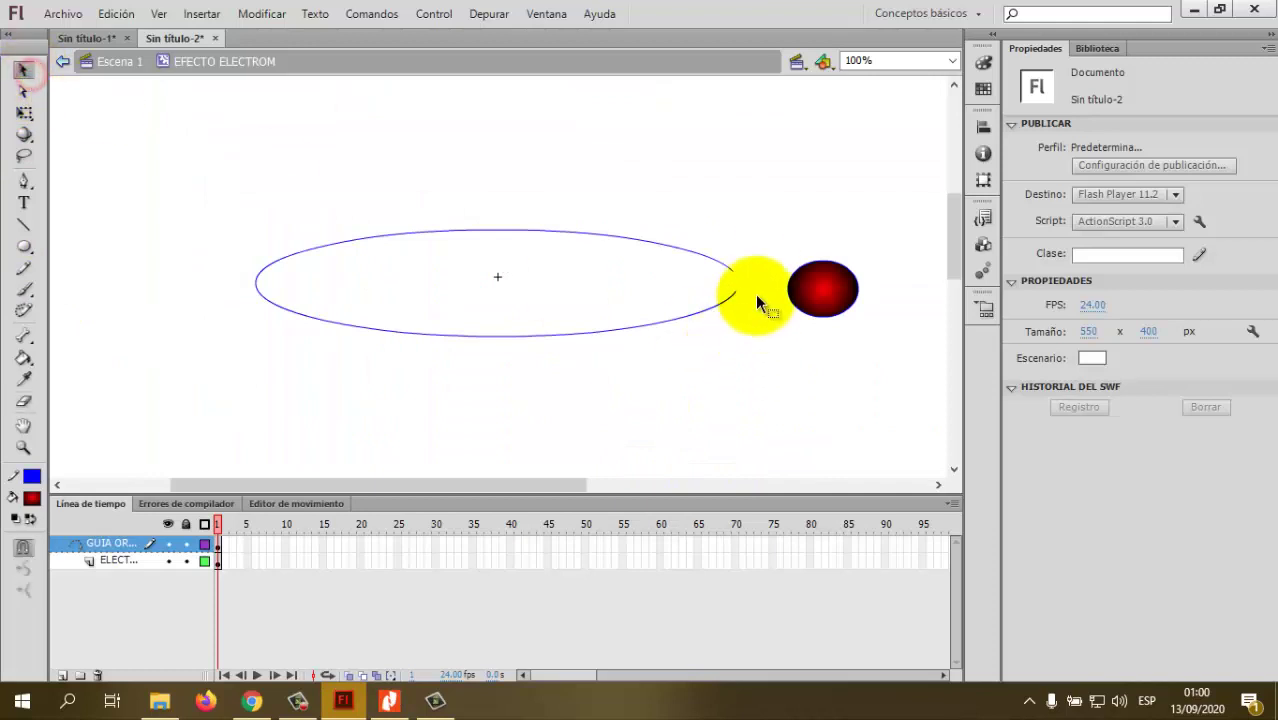
pyautogui.moveTo(765, 248); pyautogui.dragTo(907, 360)
pyautogui.moveTo(858, 308); pyautogui.dragTo(761, 278)
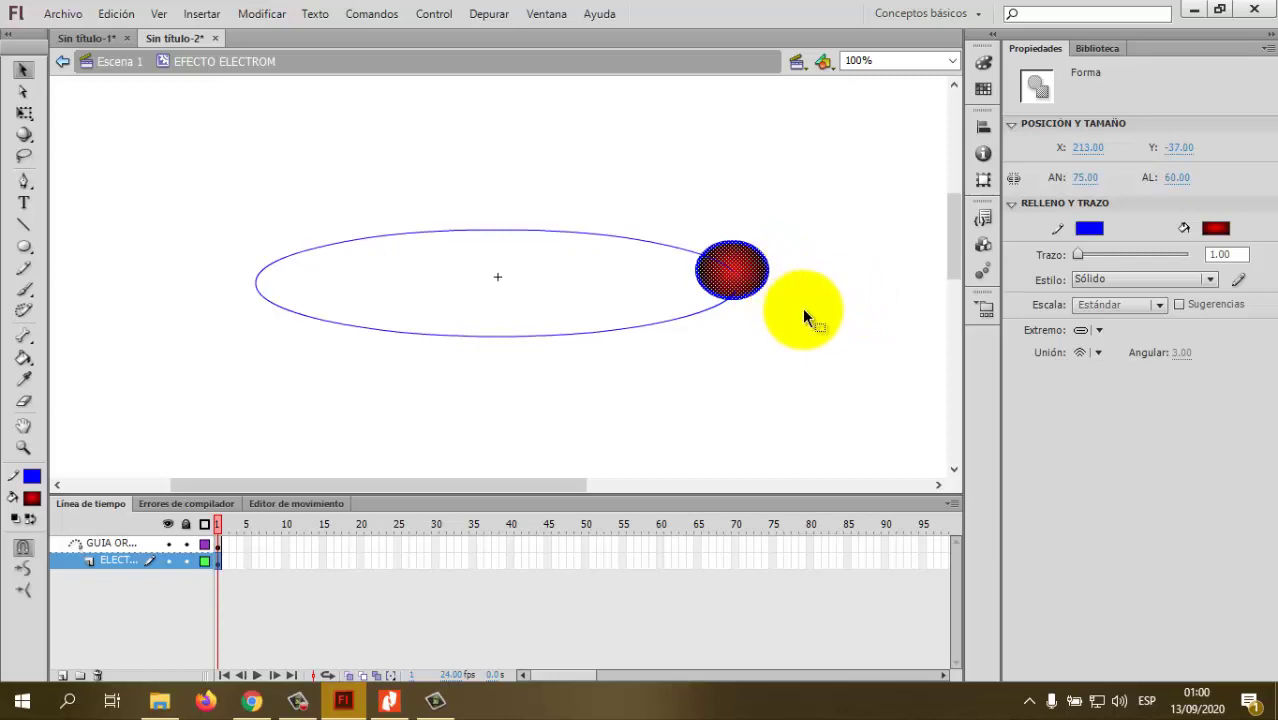
pyautogui.hotkey('alt', 'Tab')
pyautogui.hotkey('alt', 'Tab')
# - Insert keyframes at frame 50 on both the orbit guide layer and the electron layer, following the practice PDF
pyautogui.click(123, 545)
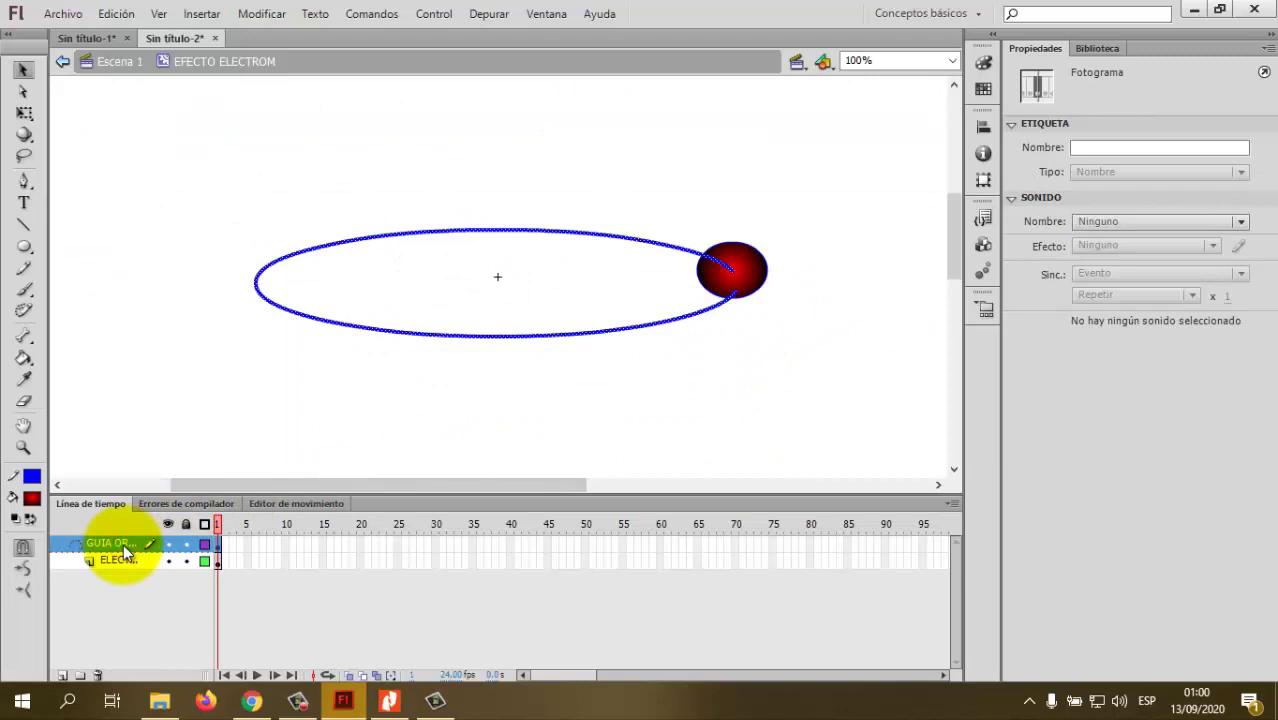
pyautogui.click(123, 561)
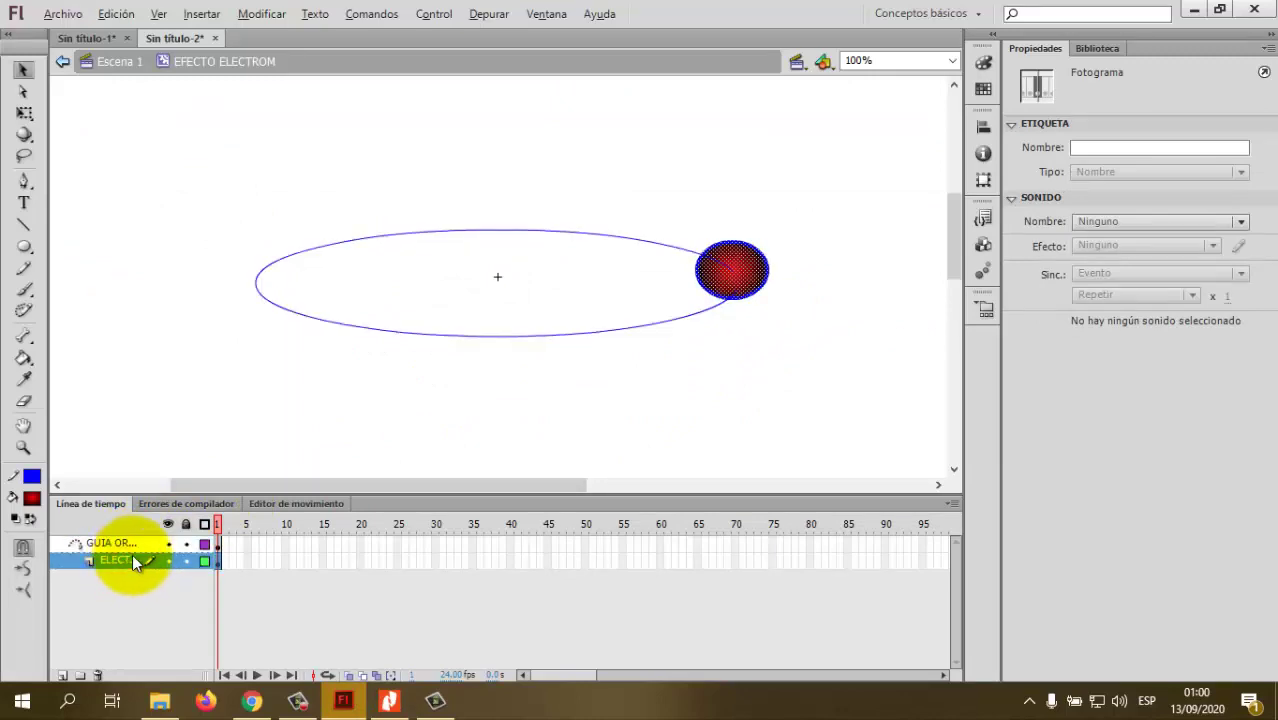
pyautogui.hotkey('alt', 'Tab')
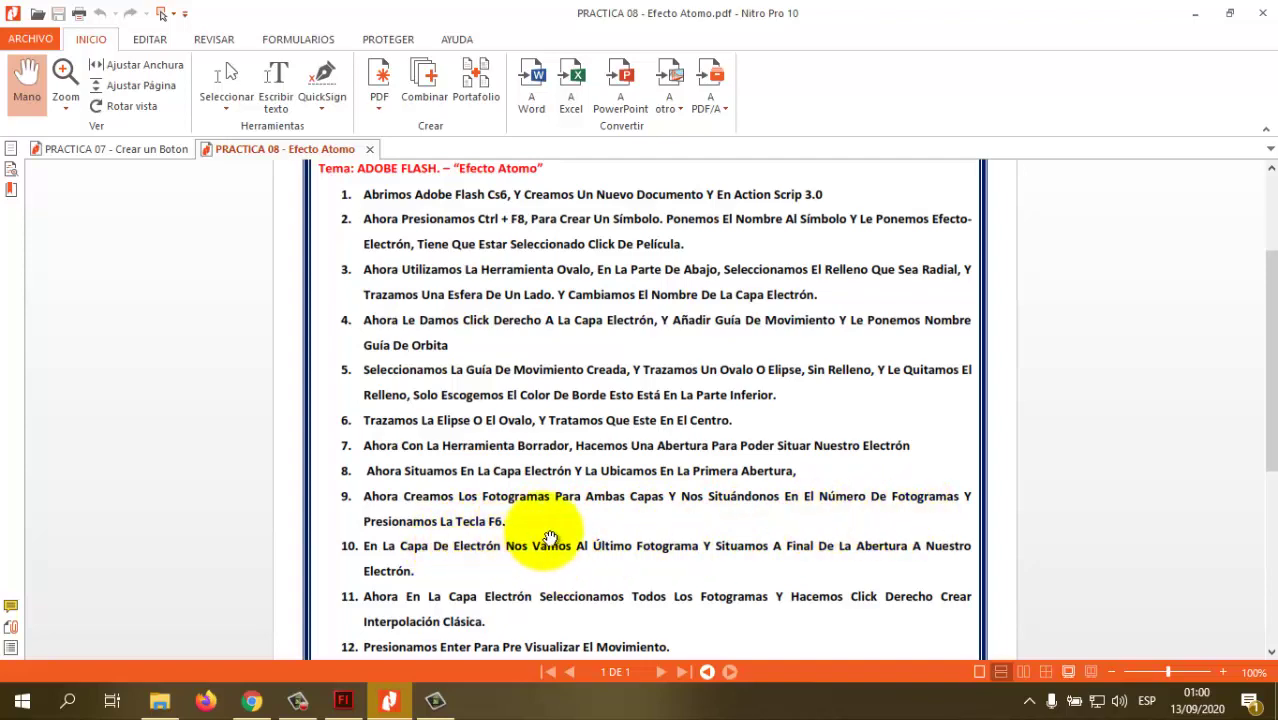
pyautogui.hotkey('alt', 'Tab')
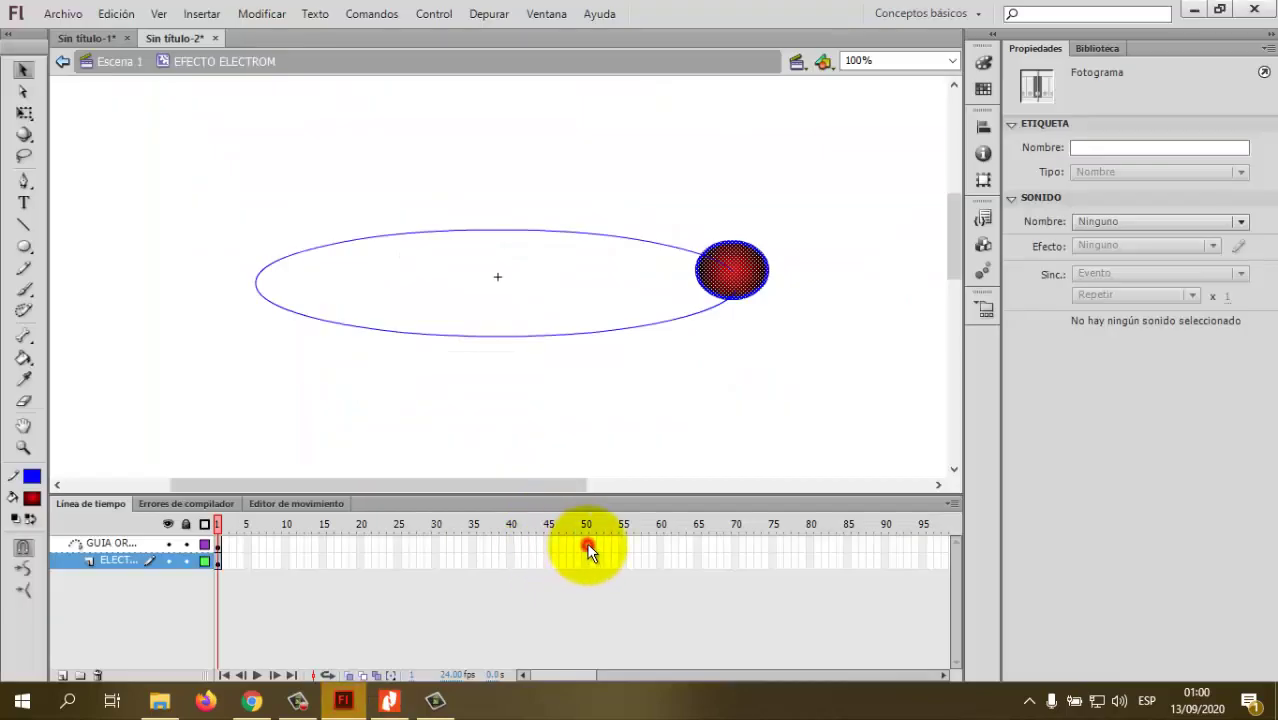
pyautogui.click(586, 549)
pyautogui.moveTo(586, 549); pyautogui.dragTo(586, 562)
pyautogui.press('F5')
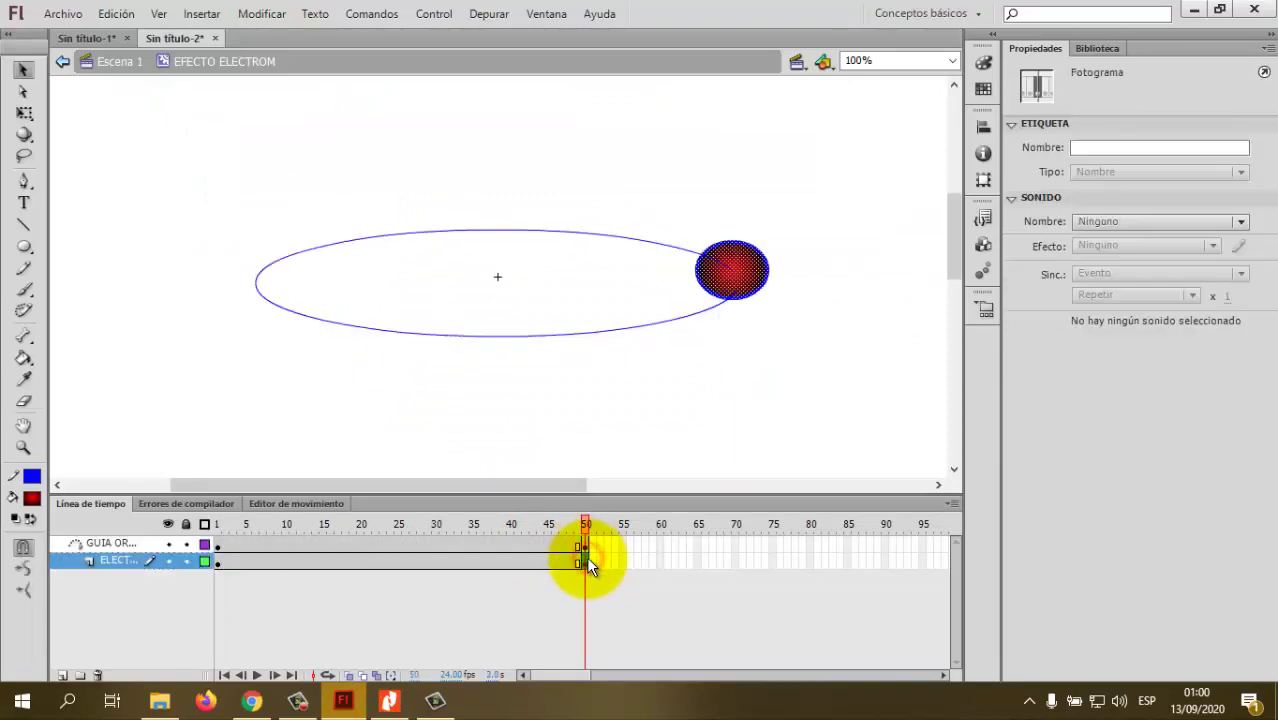
# - Read the next instructions in the practice PDF and create a classic tween on the electron layer between frames 1 and 50
pyautogui.hotkey('alt', 'Tab')
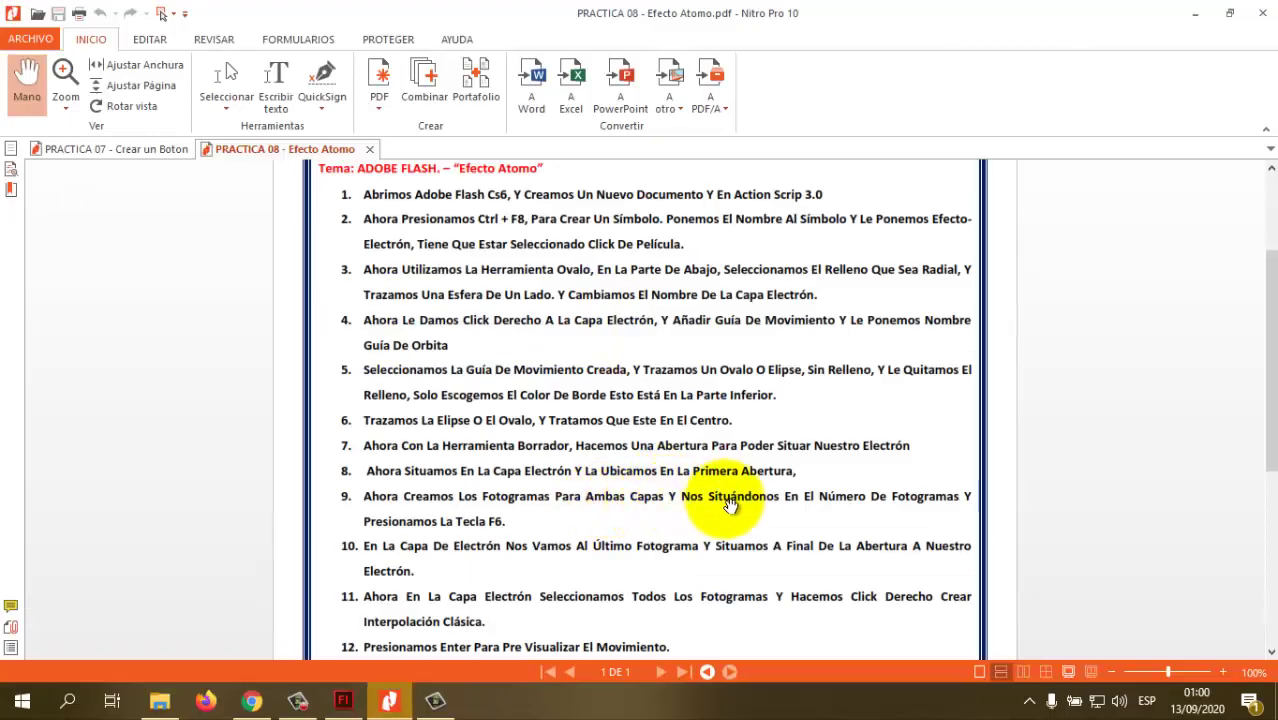
pyautogui.scroll(-3, 541, 540)
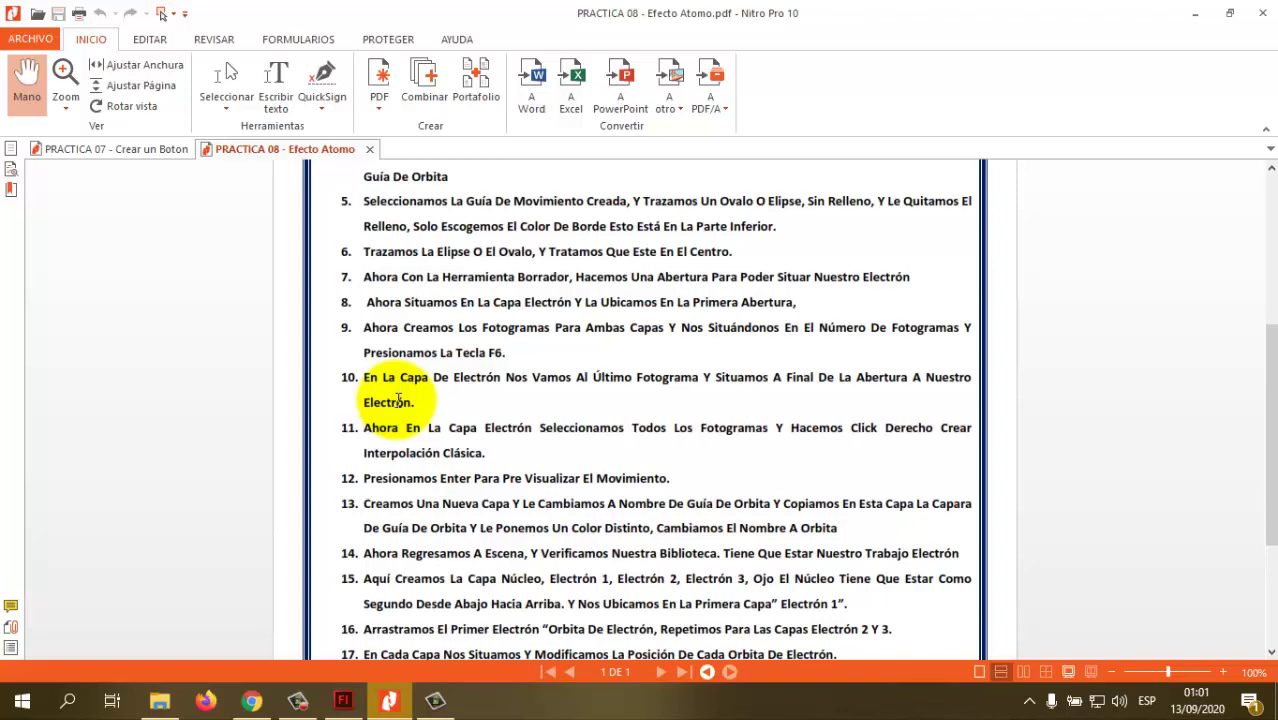
pyautogui.hotkey('alt', 'Tab')
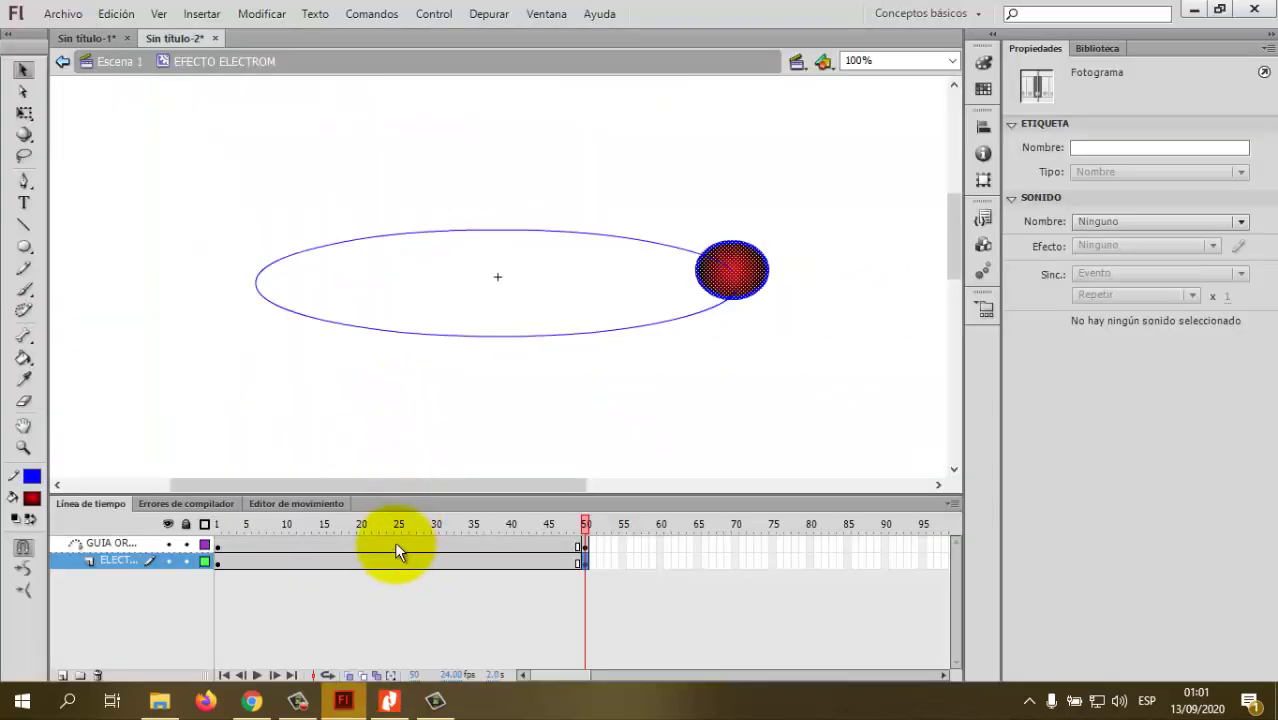
pyautogui.hotkey('alt', 'Tab')
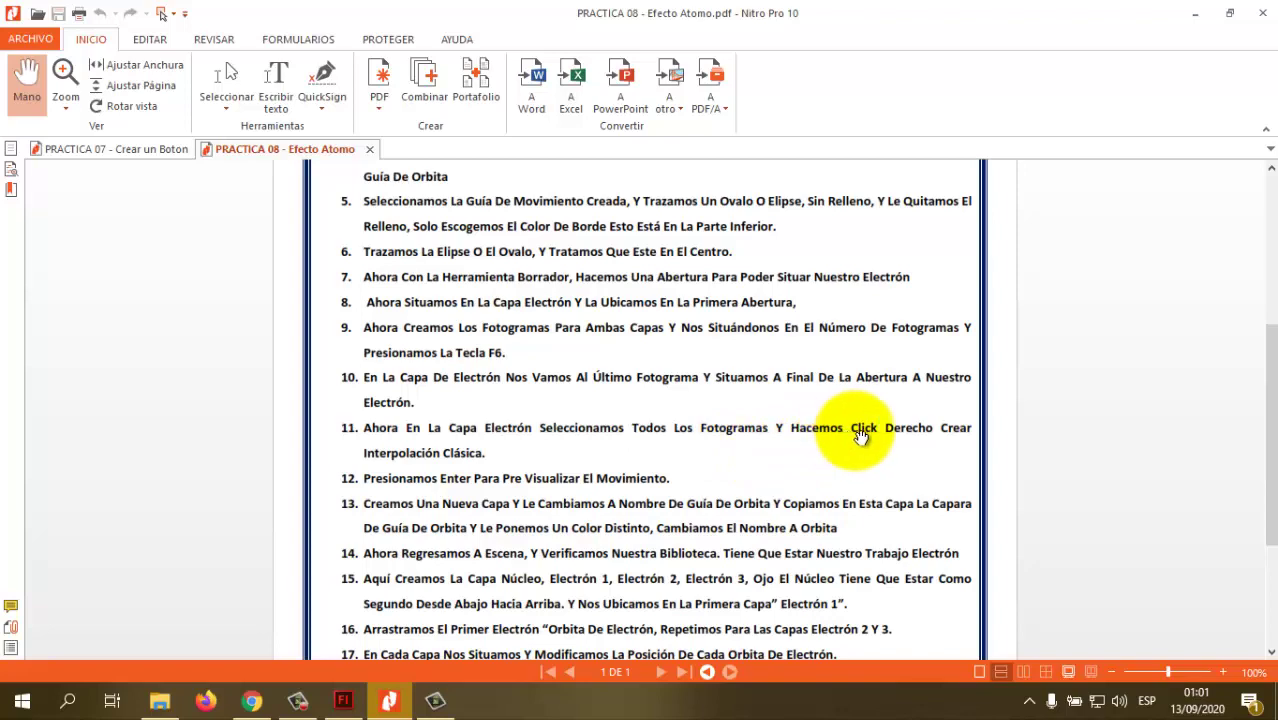
pyautogui.hotkey('alt', 'Tab')
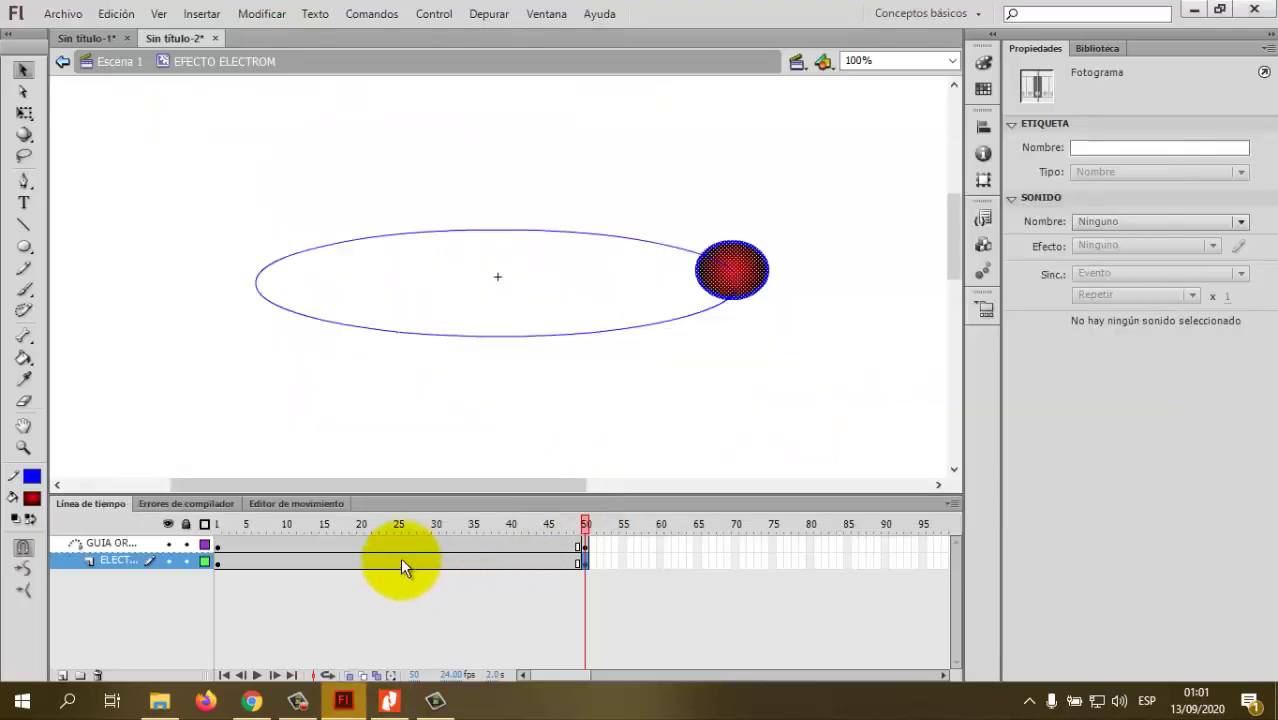
pyautogui.rightClick(385, 562)
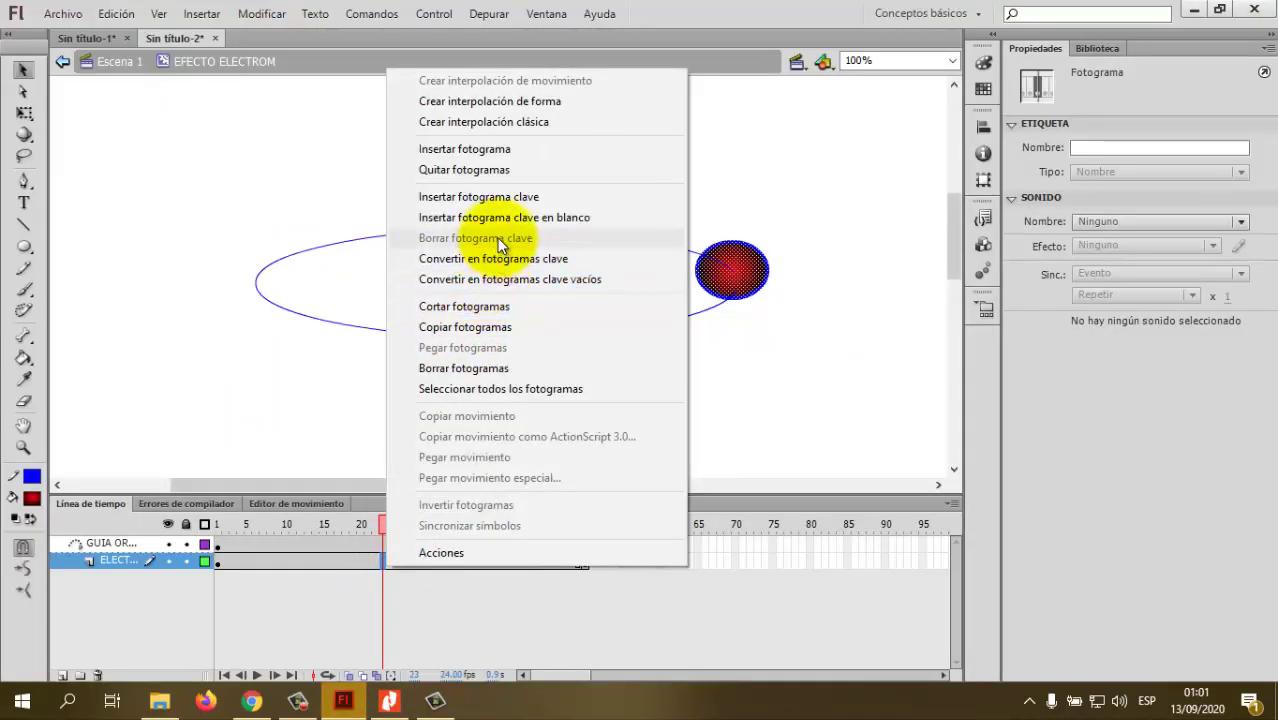
pyautogui.click(499, 122)
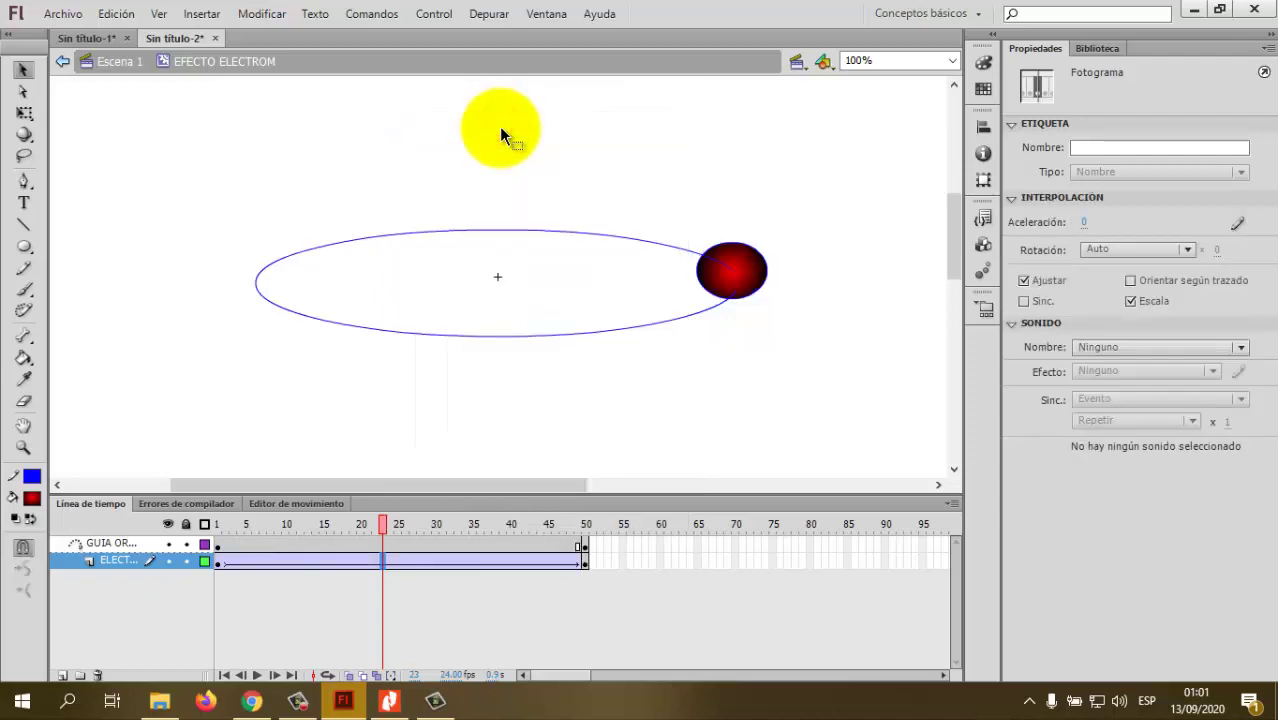
# - Check the preview instruction in the PDF and play the timeline from frame 1 to preview the electron's motion
pyautogui.hotkey('alt', 'Tab')
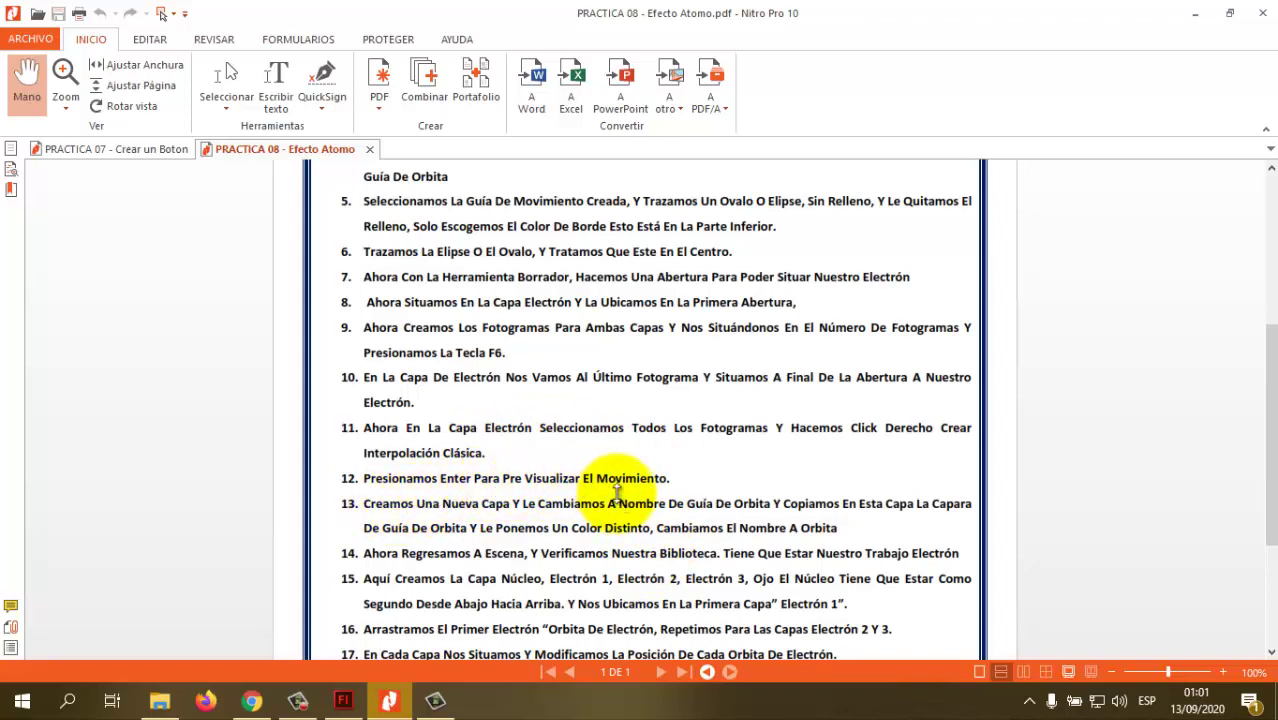
pyautogui.hotkey('alt', 'Tab')
pyautogui.press('Return')
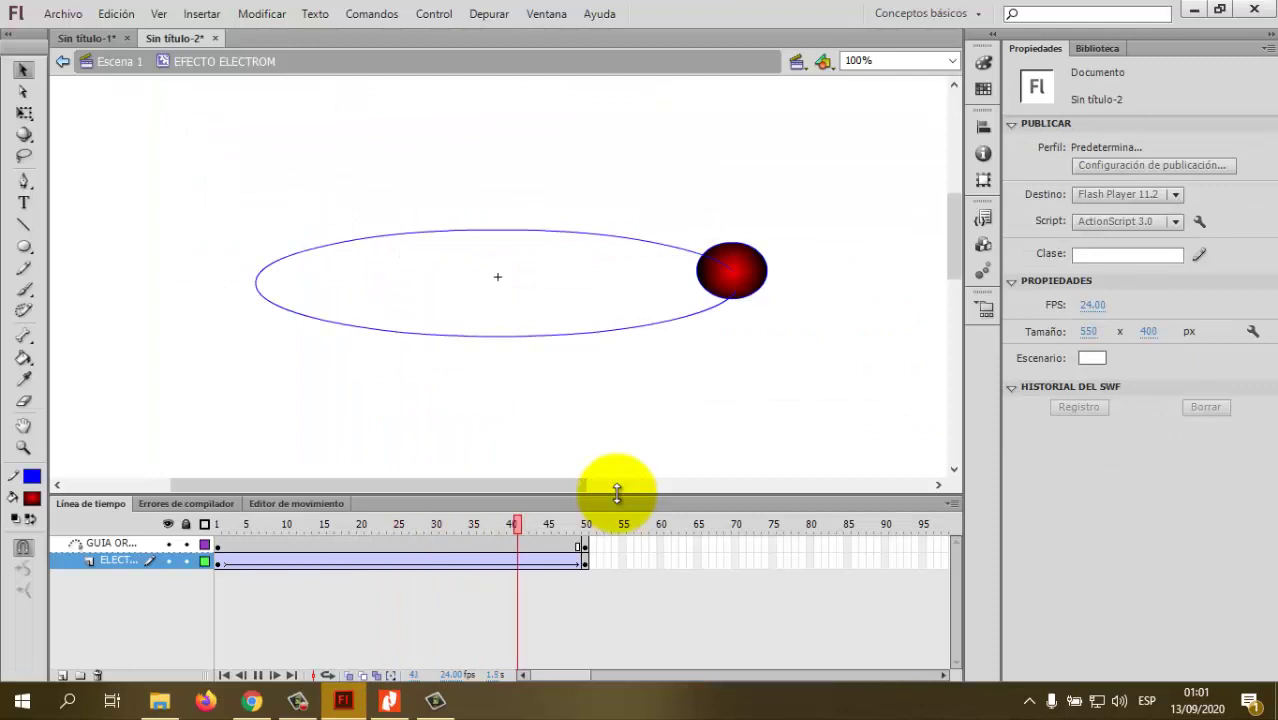
pyautogui.click(757, 268)
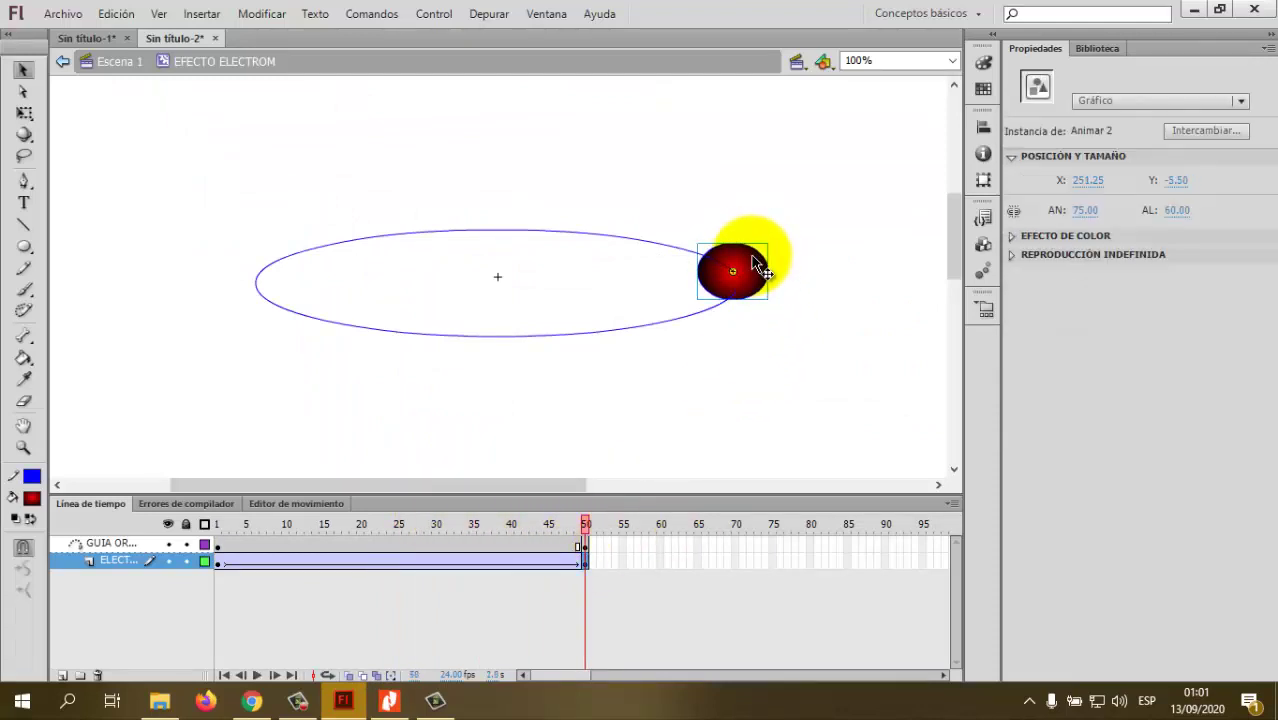
pyautogui.click(219, 528)
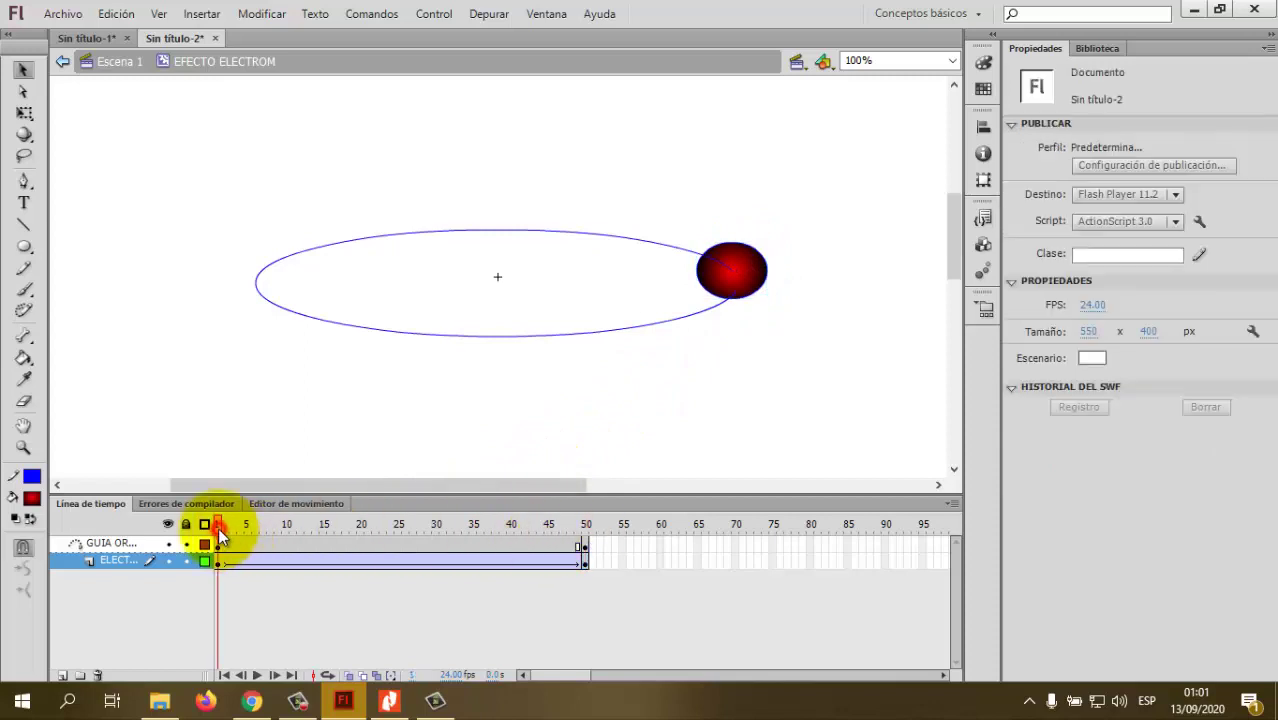
pyautogui.press('Return')
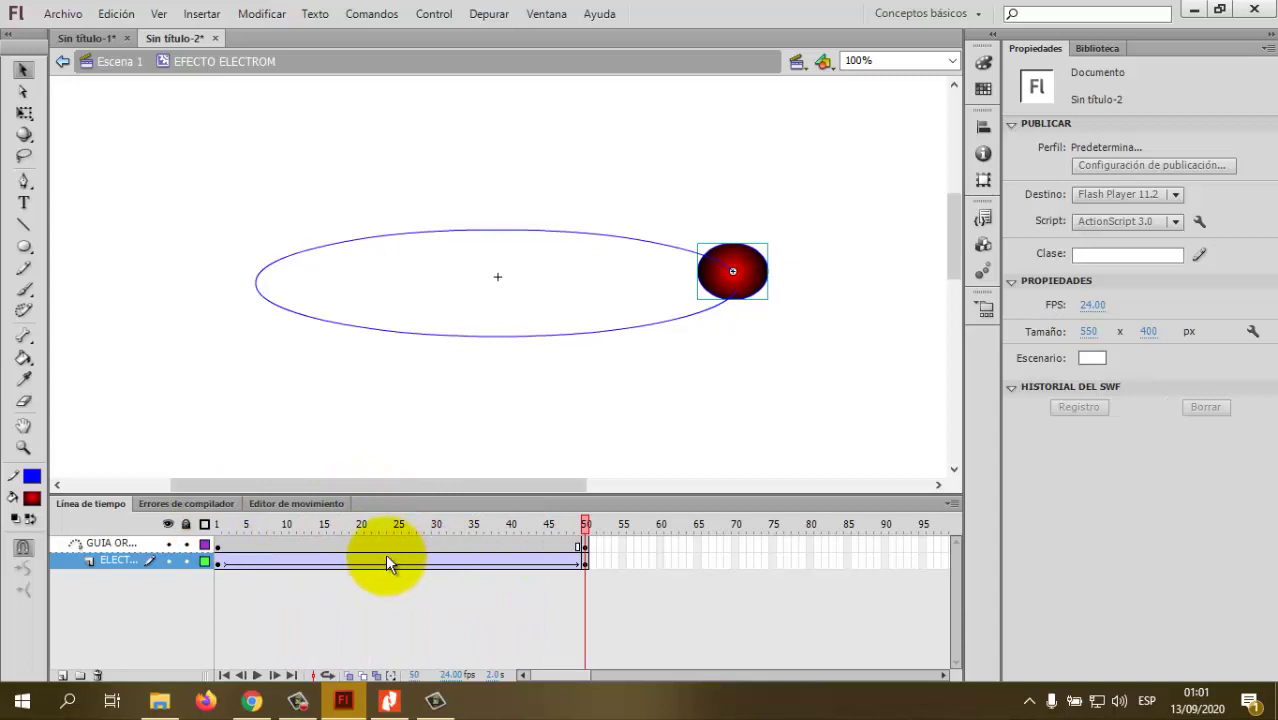
# - Undo the electron's classic tween and the frame 50 keyframes on both layers
pyautogui.hotkey('shift', ',')
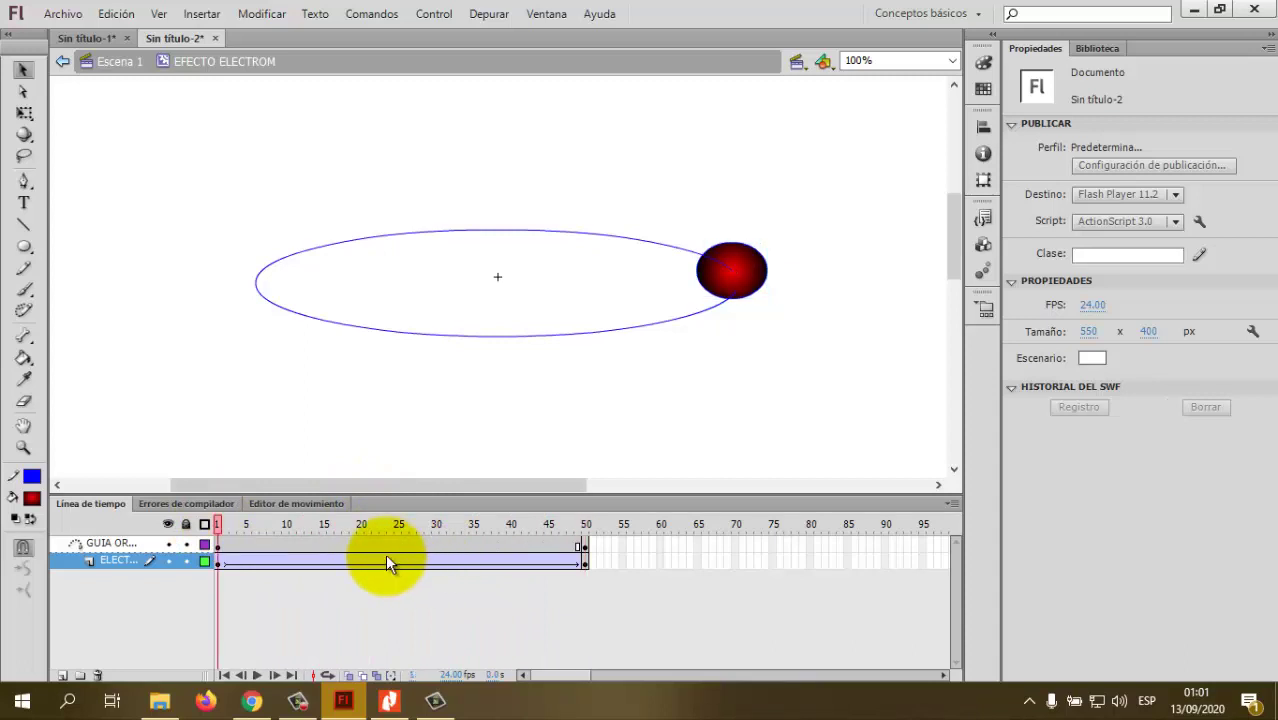
pyautogui.click(386, 560)
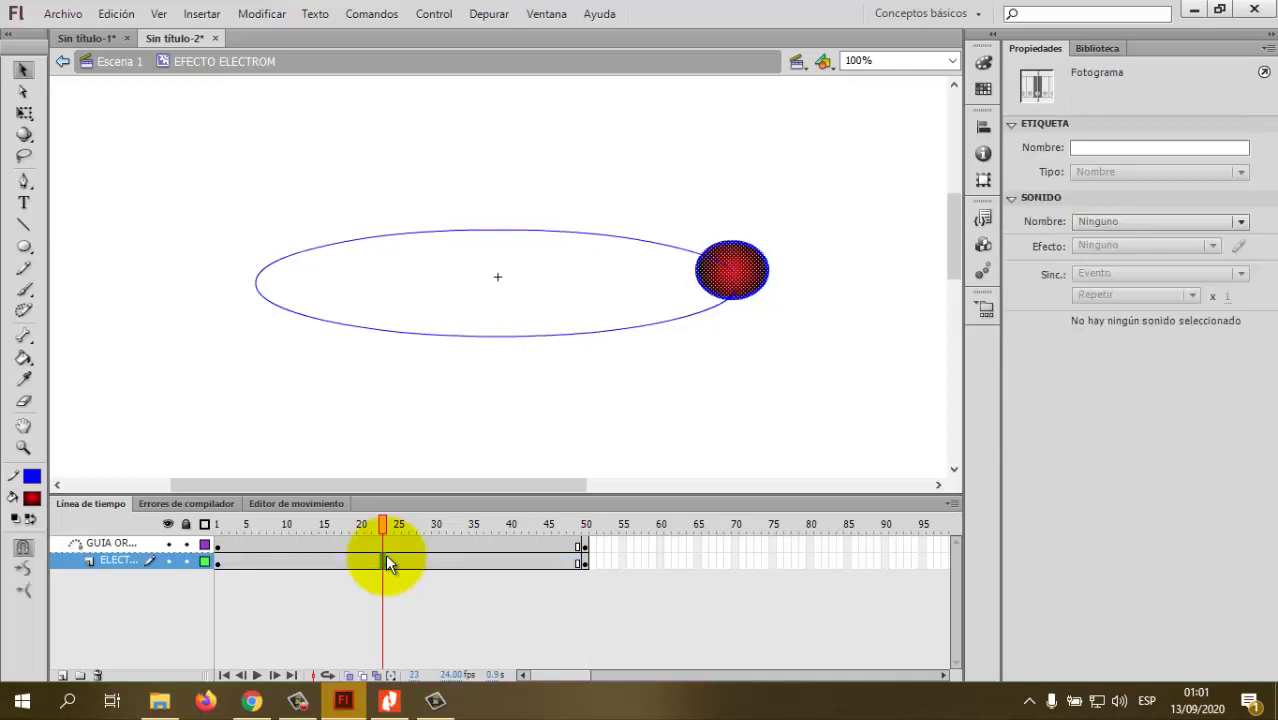
pyautogui.hotkey('ctrl', 'z')
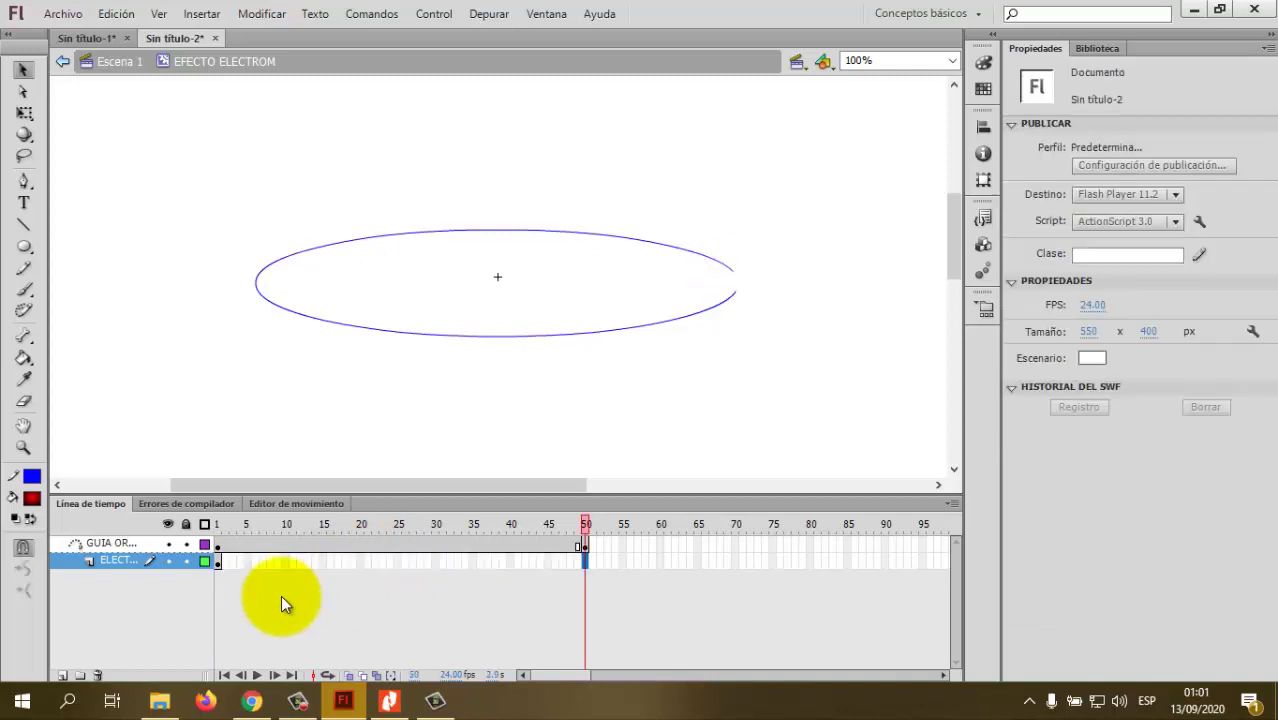
pyautogui.hotkey('ctrl', 'z')
pyautogui.hotkey('ctrl', 'z')
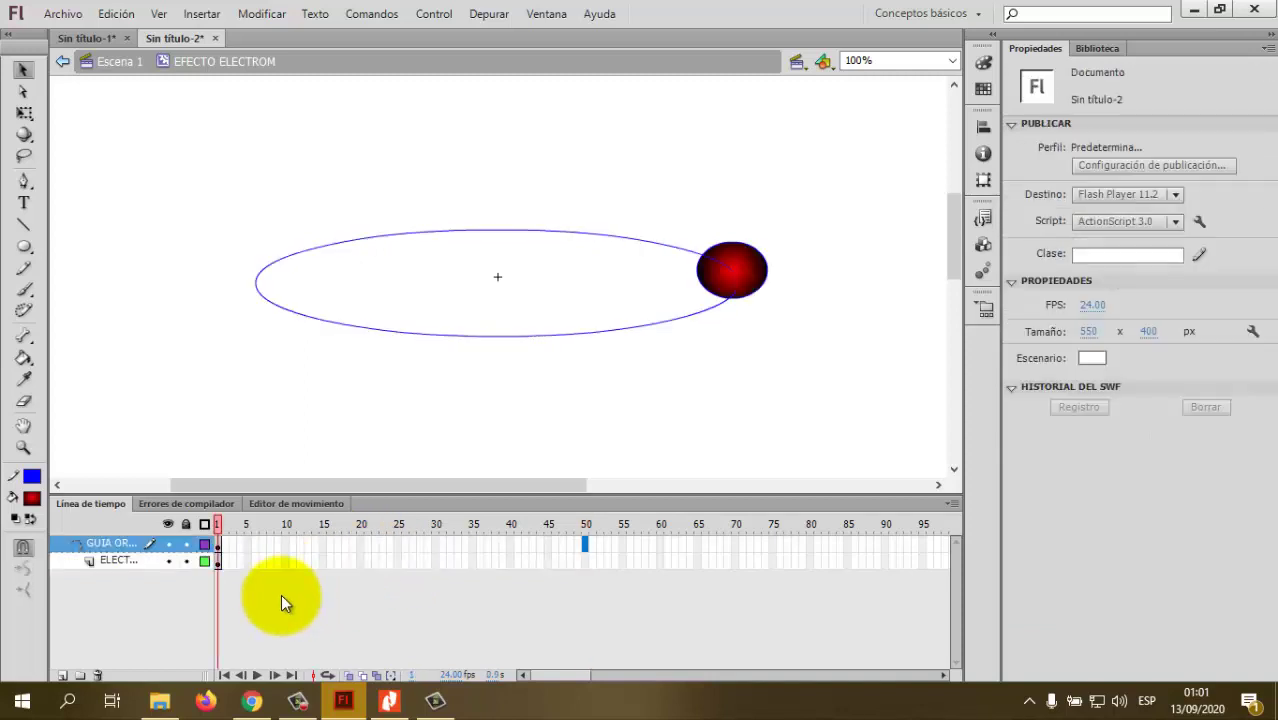
# - Check the electron and orbit selections on frame 1, shifting the electron's fill slightly to about X 213, Y -38
pyautogui.click(220, 561)
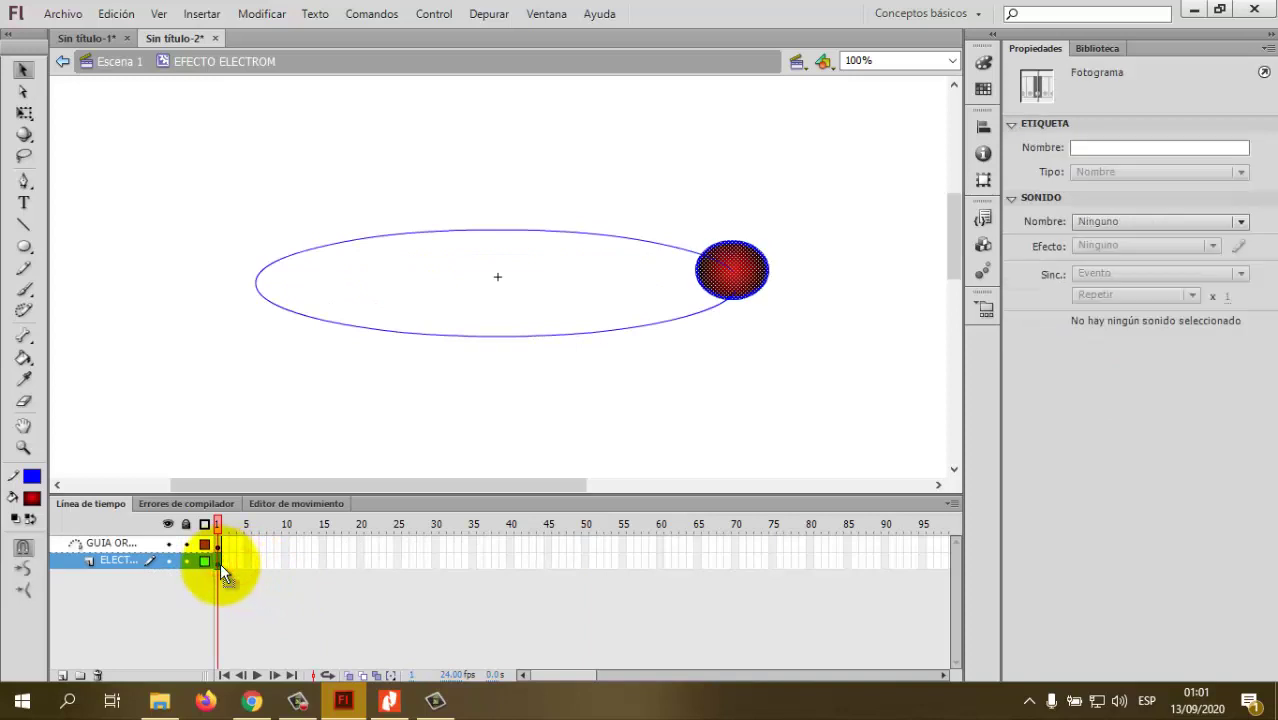
pyautogui.click(758, 344)
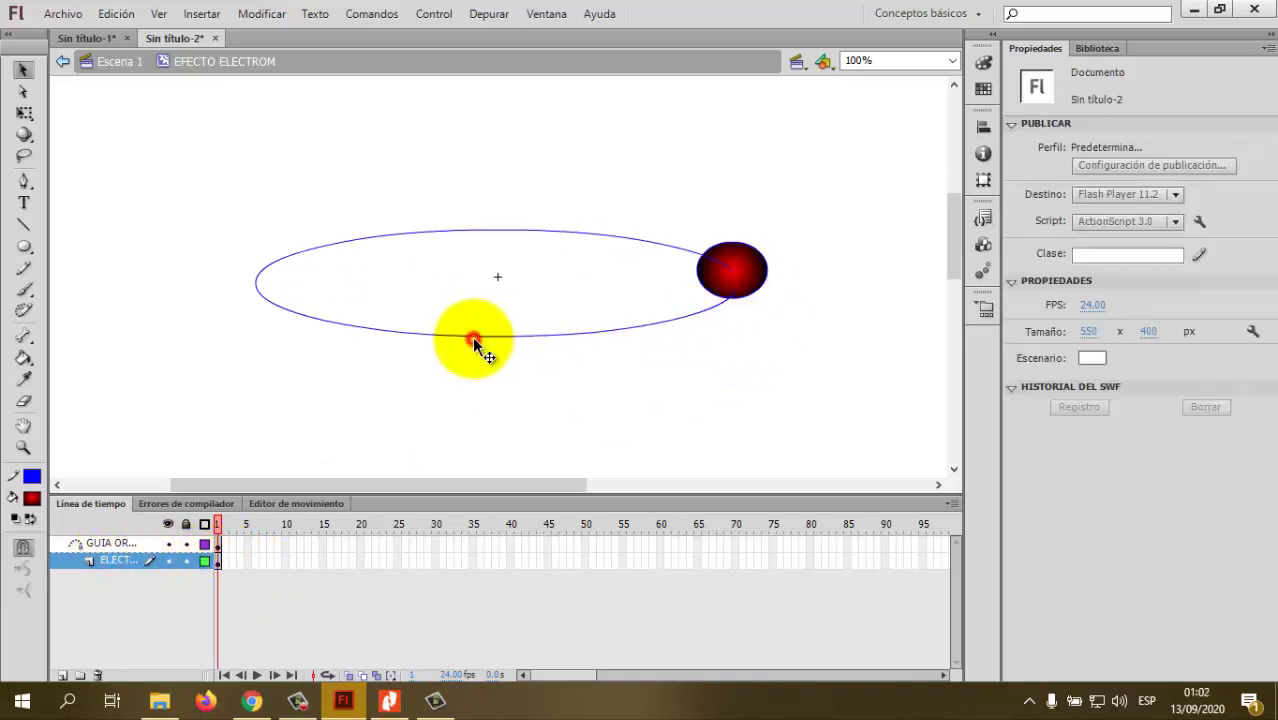
pyautogui.click(472, 336)
pyautogui.moveTo(477, 342)
pyautogui.mouseDown()
pyautogui.moveTo(568, 338)
pyautogui.moveTo(836, 257)
pyautogui.moveTo(765, 282)
pyautogui.moveTo(850, 292)
pyautogui.moveTo(756, 277)
pyautogui.moveTo(801, 272)
pyautogui.moveTo(563, 391)
pyautogui.mouseUp()
pyautogui.click(765, 282)
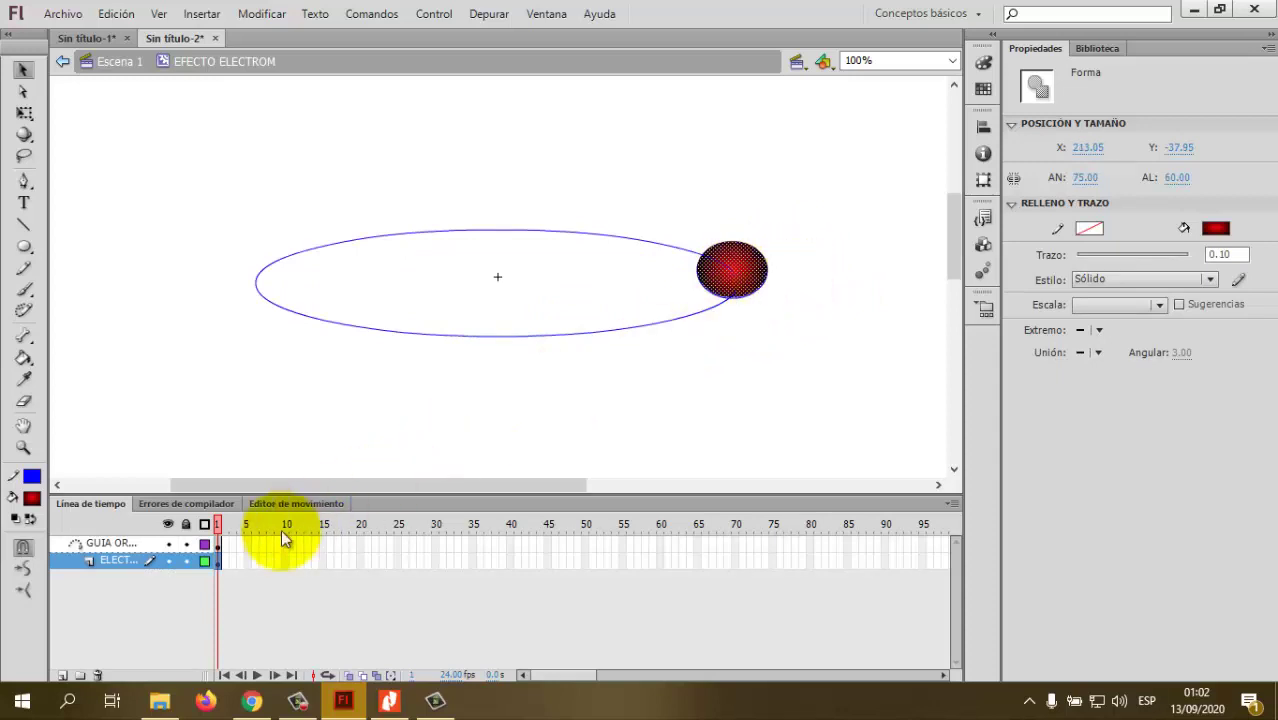
pyautogui.click(119, 562)
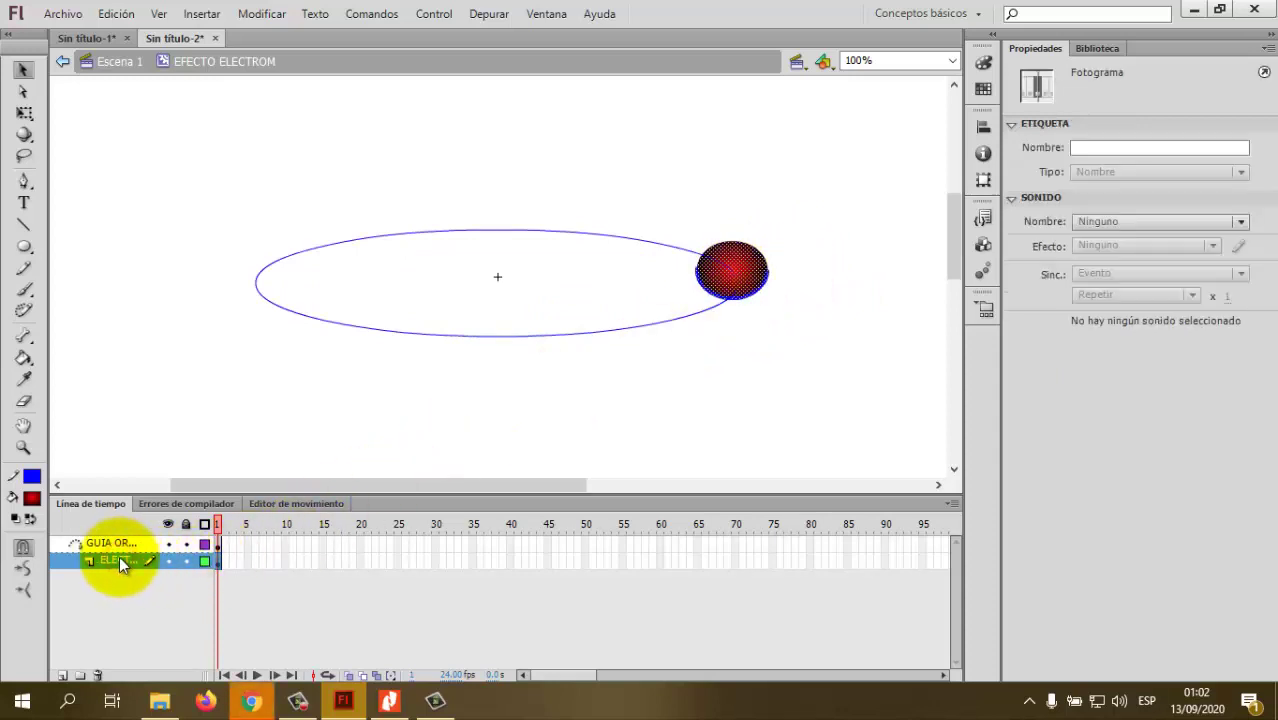
pyautogui.moveTo(826, 182); pyautogui.dragTo(687, 296)
pyautogui.click(815, 308)
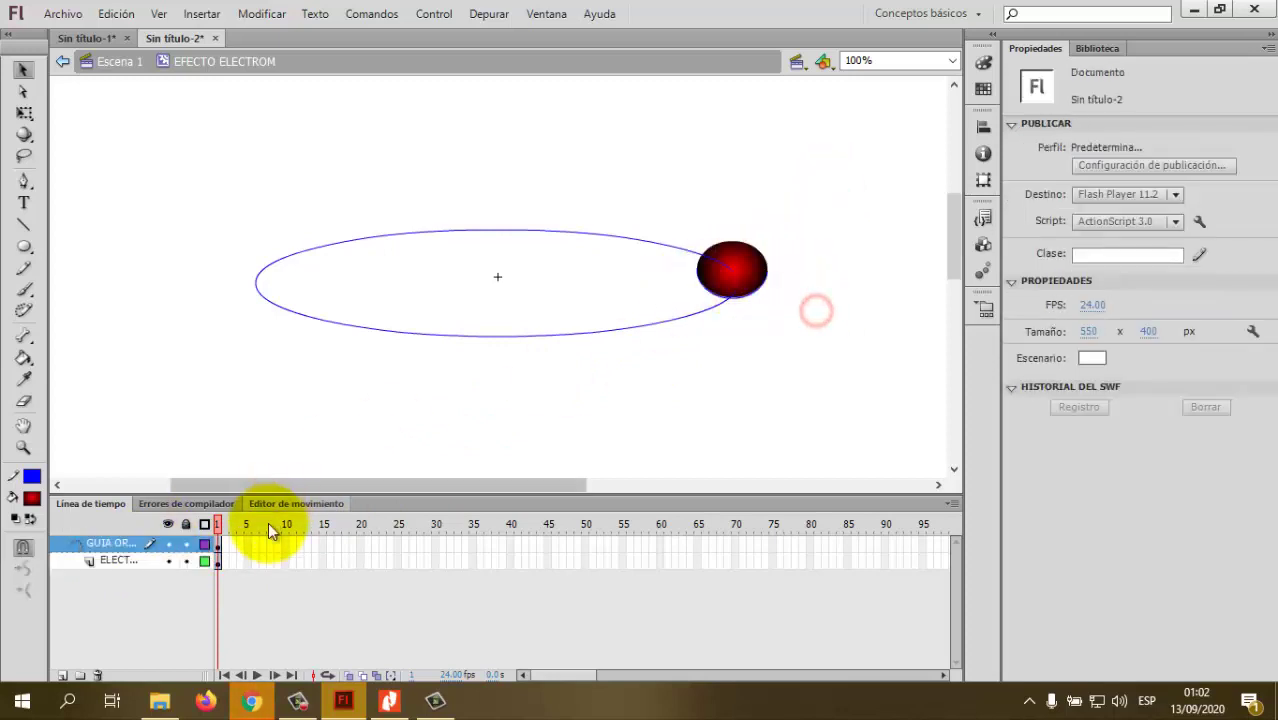
pyautogui.click(756, 266)
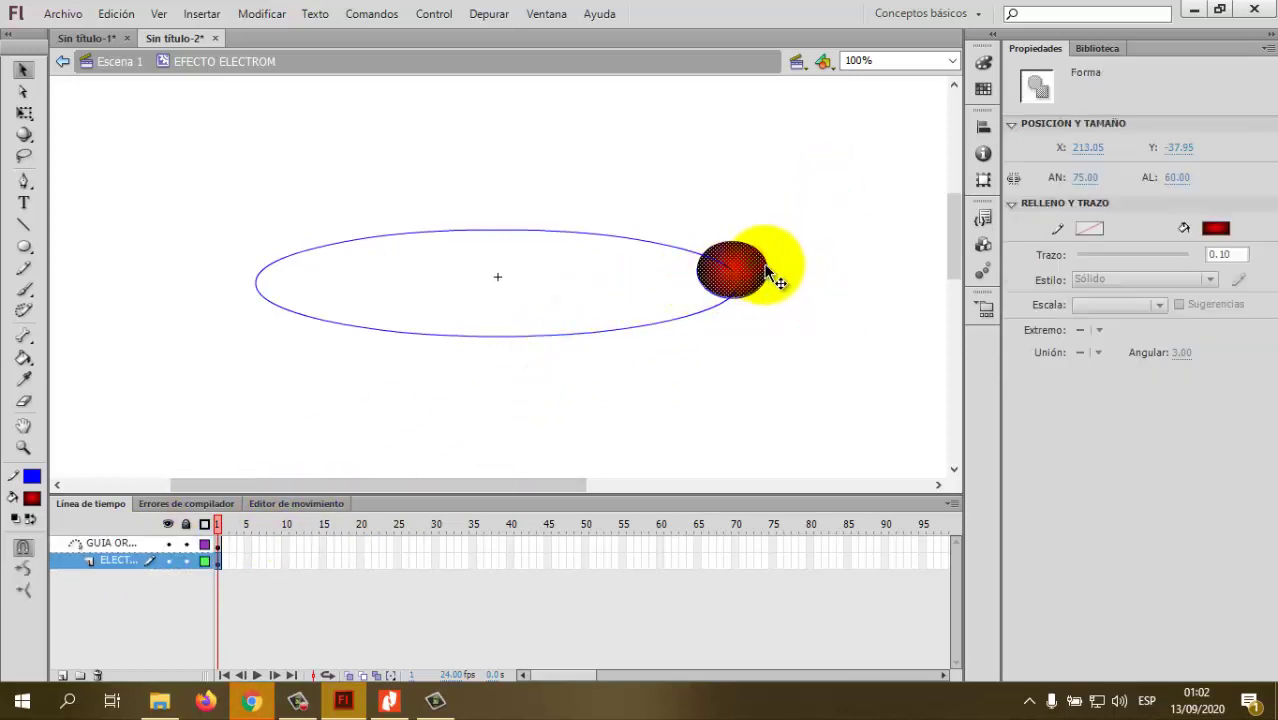
# - Insert a keyframe at frame 50 on the electron layer only and create a classic tween leading to it
pyautogui.click(104, 562)
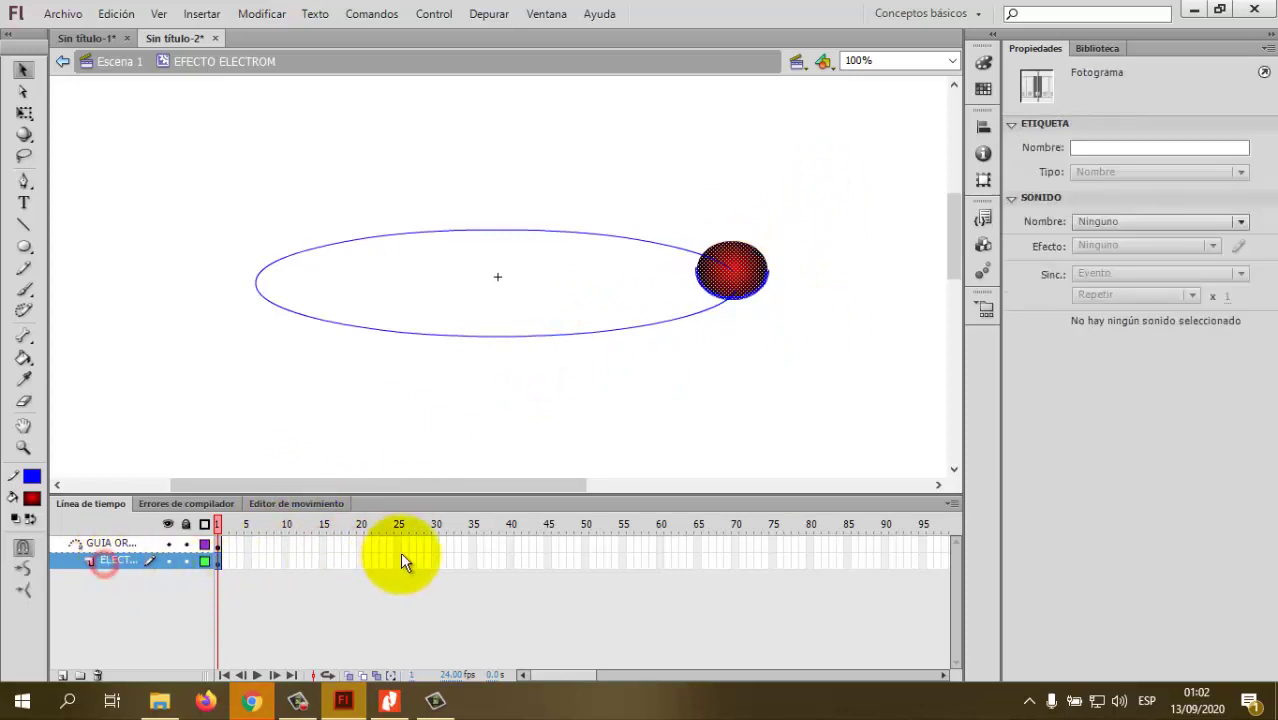
pyautogui.rightClick(586, 565)
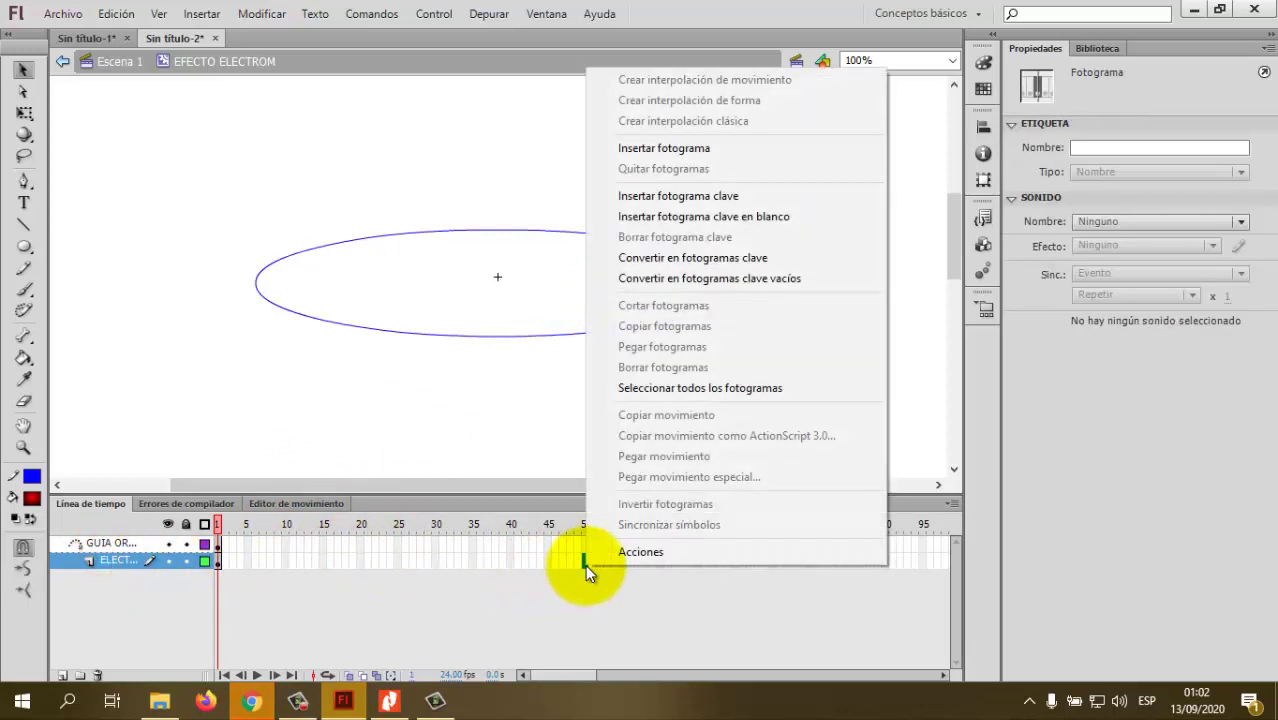
pyautogui.click(699, 195)
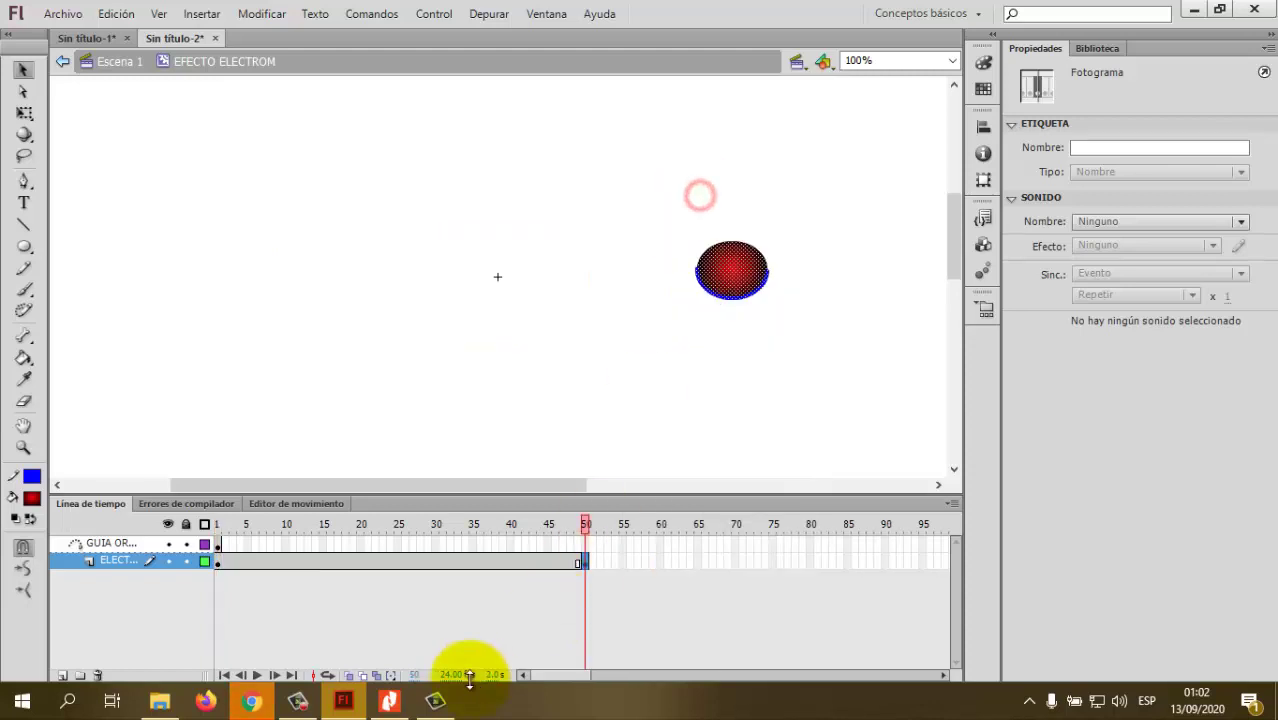
pyautogui.click(391, 561)
pyautogui.rightClick(391, 561)
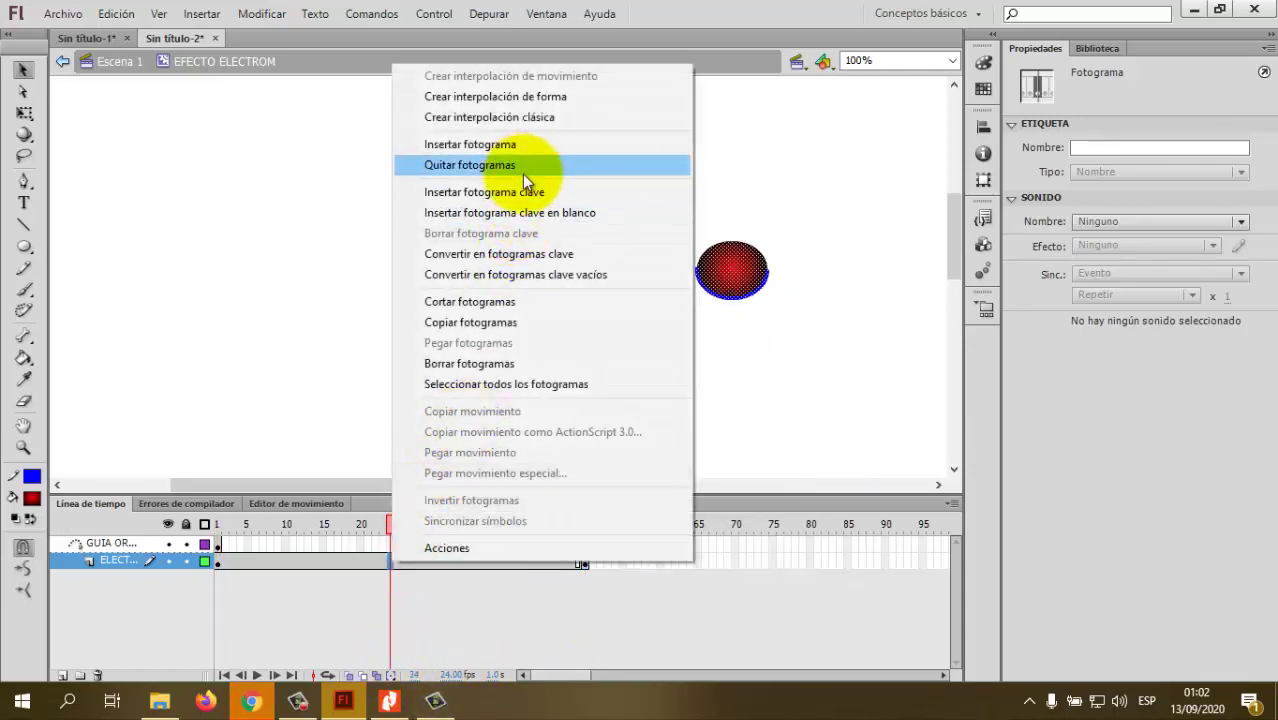
pyautogui.click(523, 117)
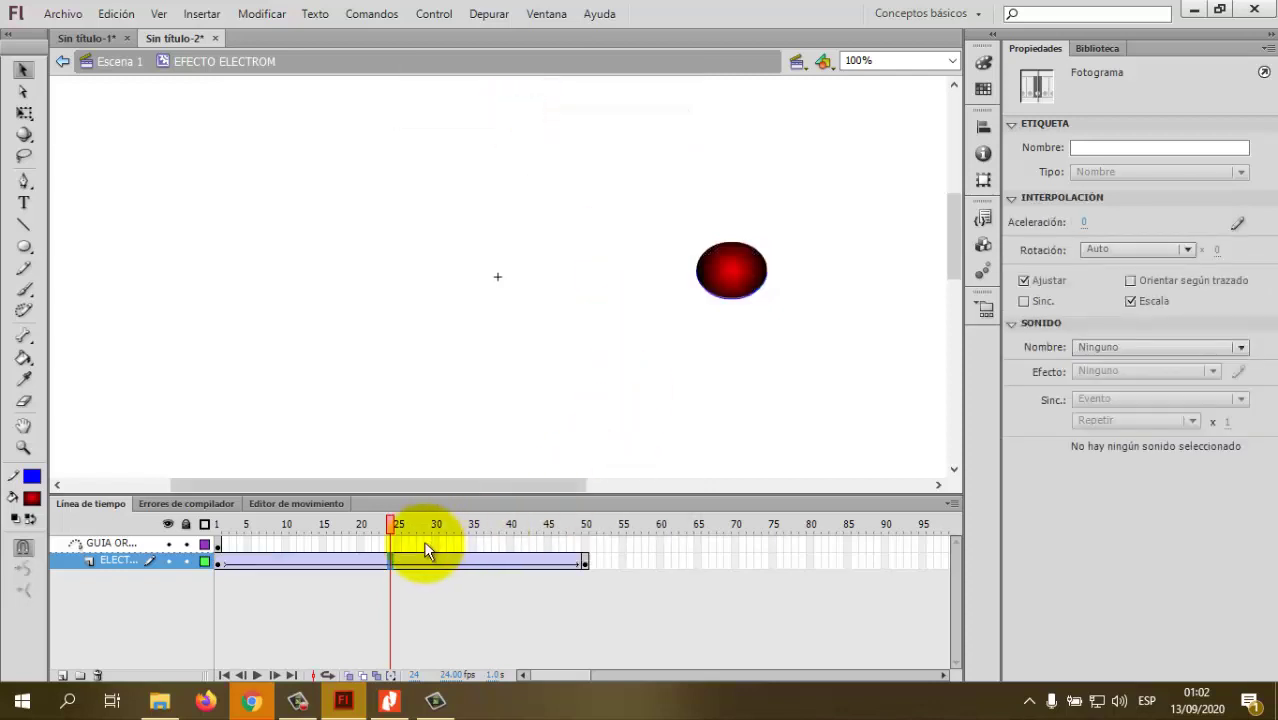
# - Extend the orbit guide layer to frame 50 and nudge the electron on that frame to about X 251.25, Y -5.50
pyautogui.click(585, 543)
pyautogui.rightClick(585, 543)
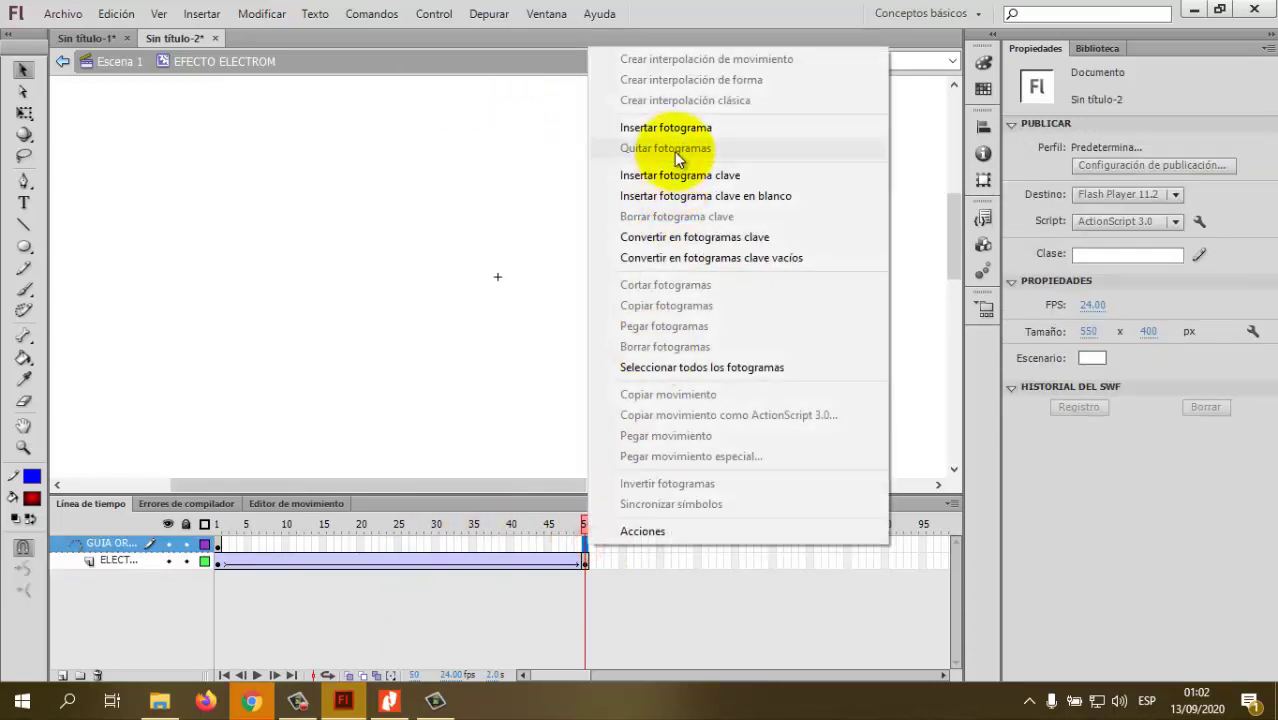
pyautogui.click(678, 129)
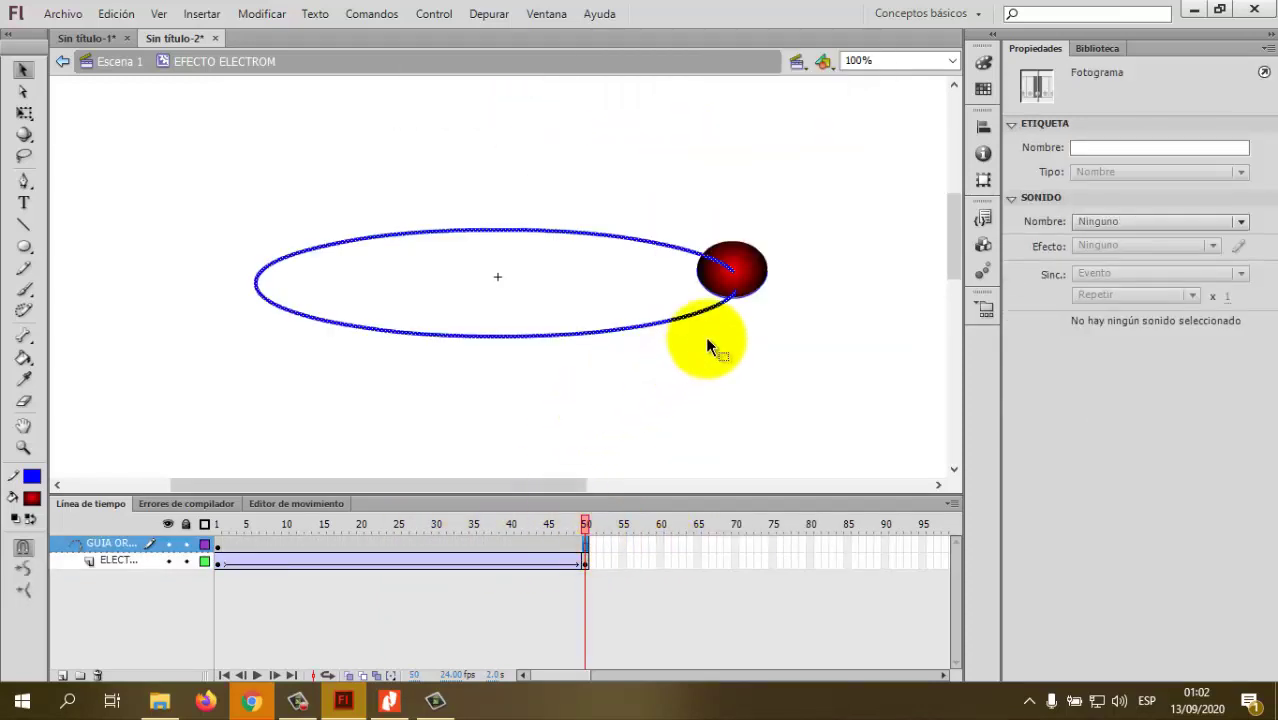
pyautogui.click(758, 262)
pyautogui.moveTo(764, 266)
pyautogui.mouseDown()
pyautogui.moveTo(775, 282)
pyautogui.moveTo(754, 262)
pyautogui.mouseUp()
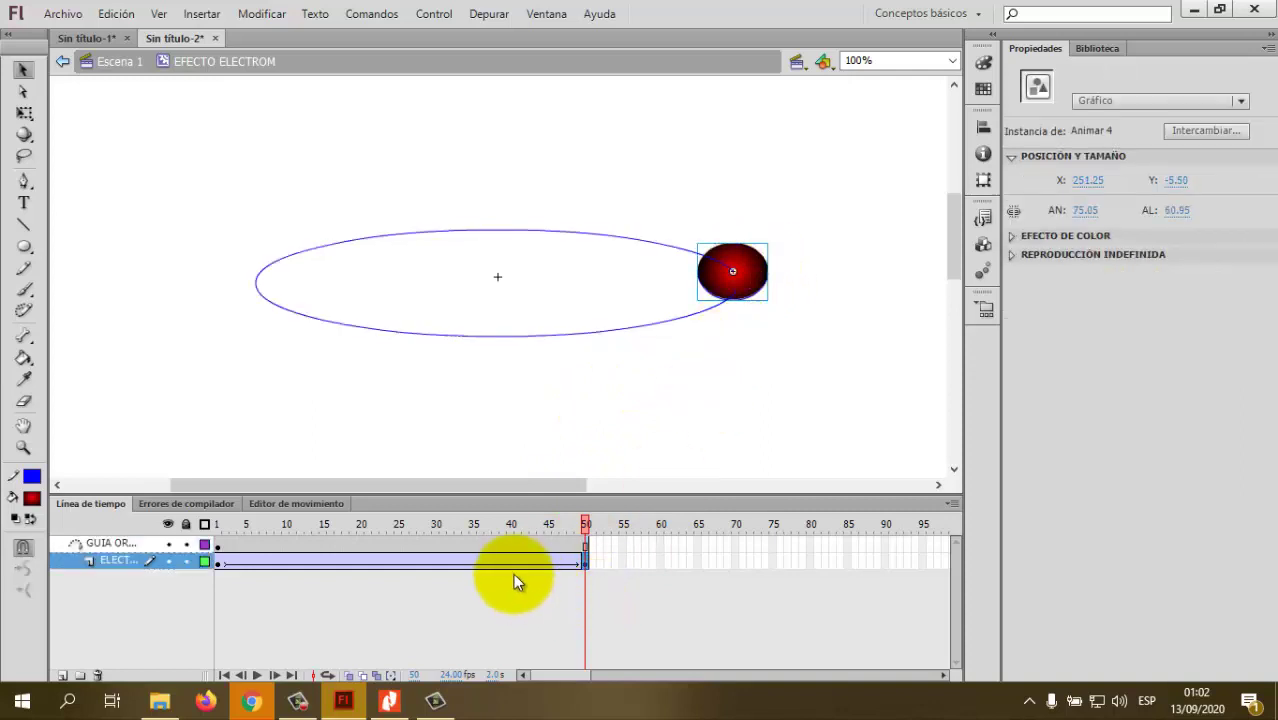
# - Try moving the electron up along the orbit at frame 16, then undo that move
pyautogui.click(527, 541)
pyautogui.rightClick(510, 545)
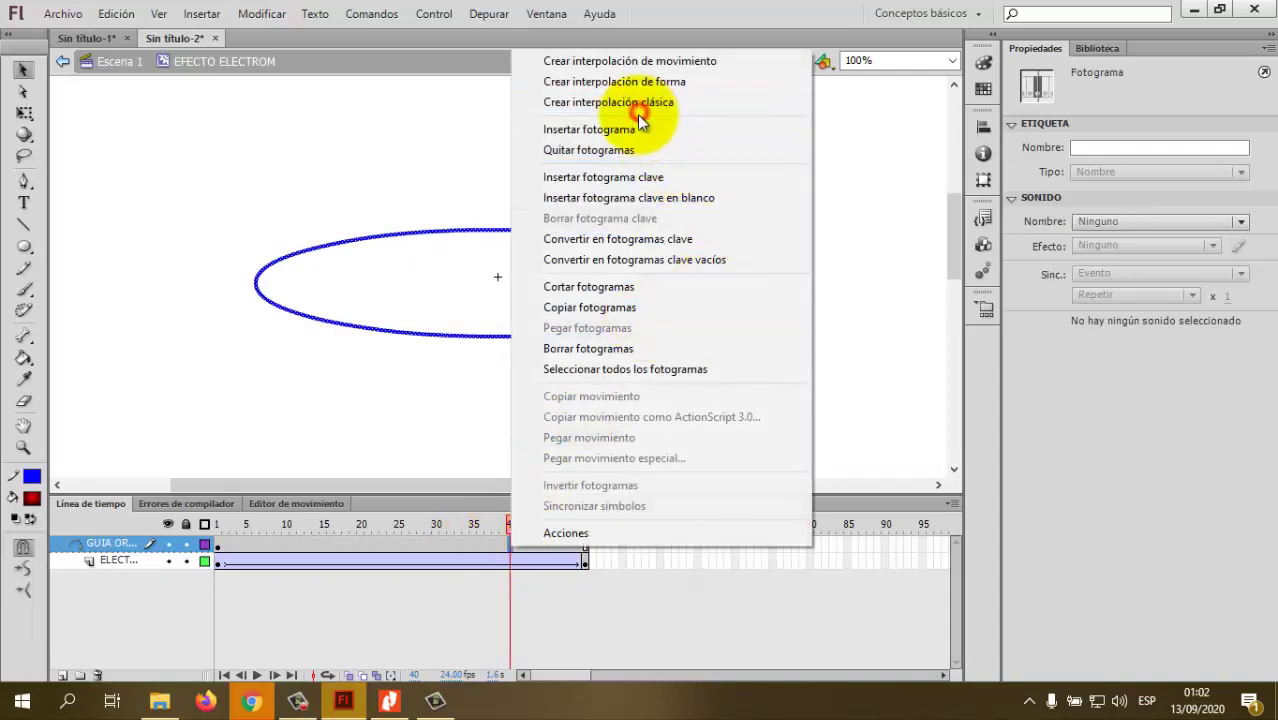
pyautogui.click(405, 561)
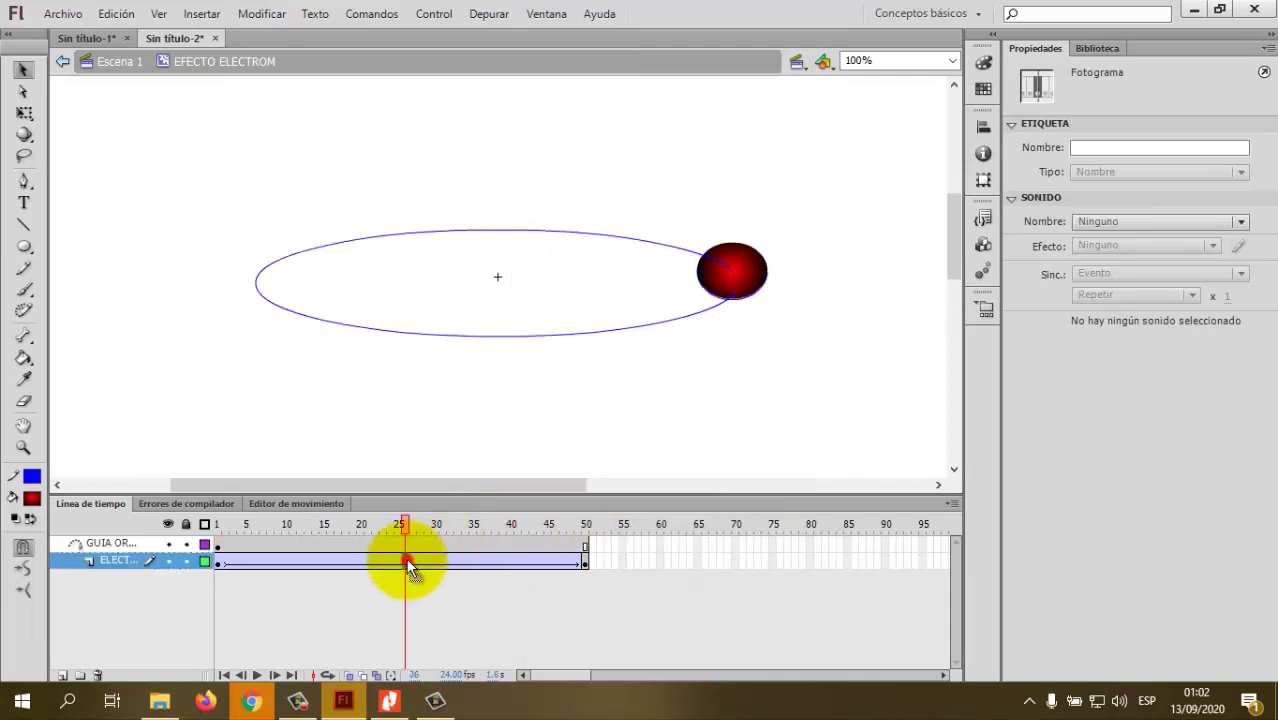
pyautogui.click(330, 562)
pyautogui.moveTo(730, 270); pyautogui.dragTo(623, 240)
pyautogui.hotkey('ctrl', 'z')
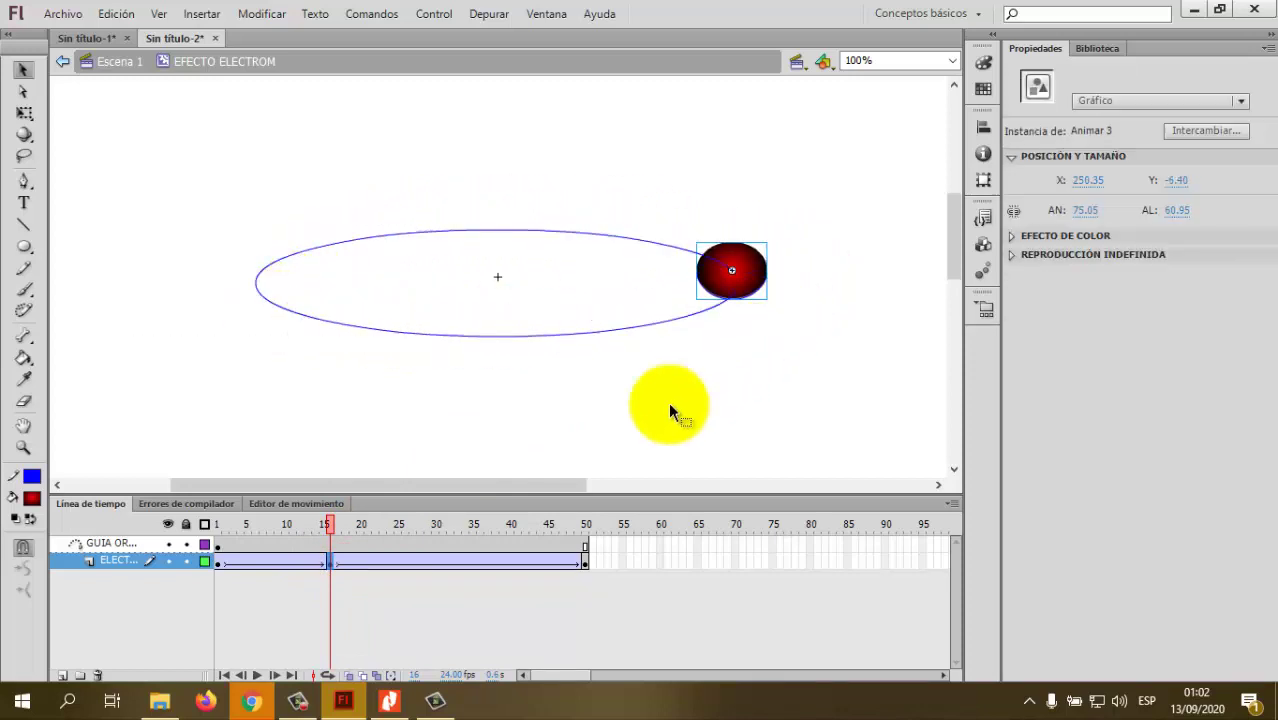
# - Undo the frame 16 keyframe, the guide layer's extension to frame 50 and the electron's classic tween
pyautogui.click(651, 457)
pyautogui.press('.')
pyautogui.press('Return')
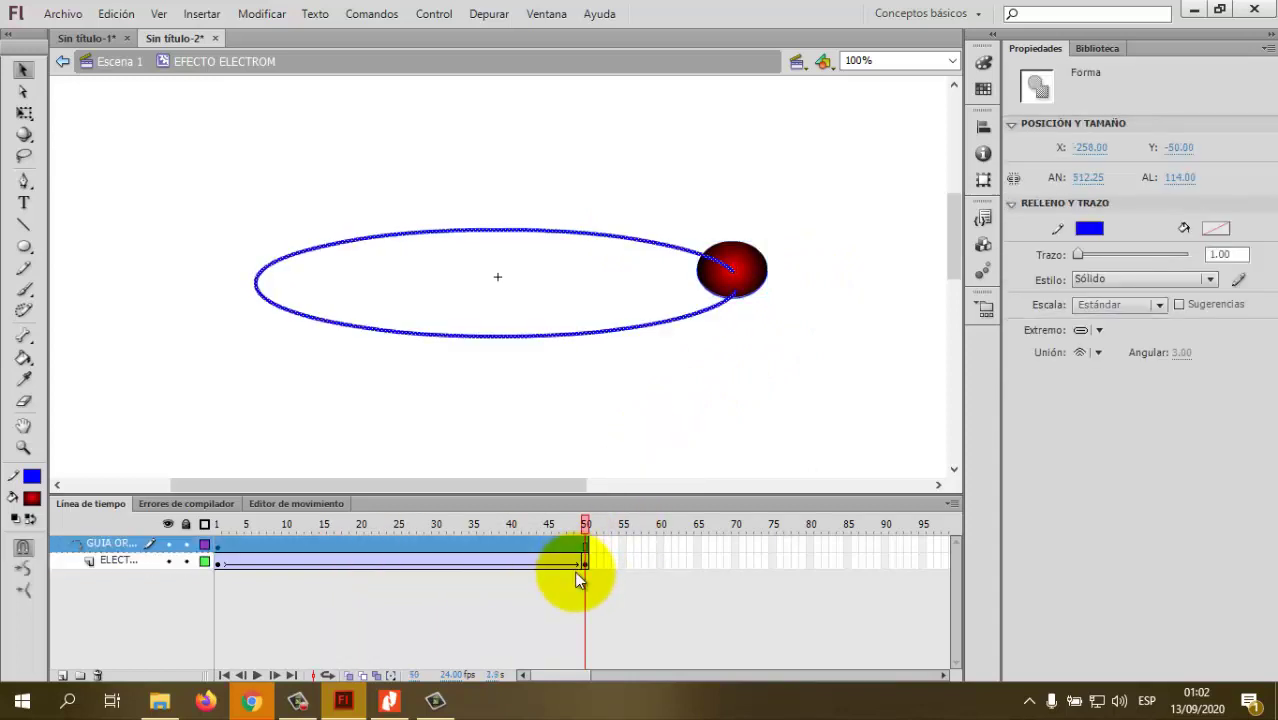
pyautogui.press('Return')
pyautogui.click(576, 575)
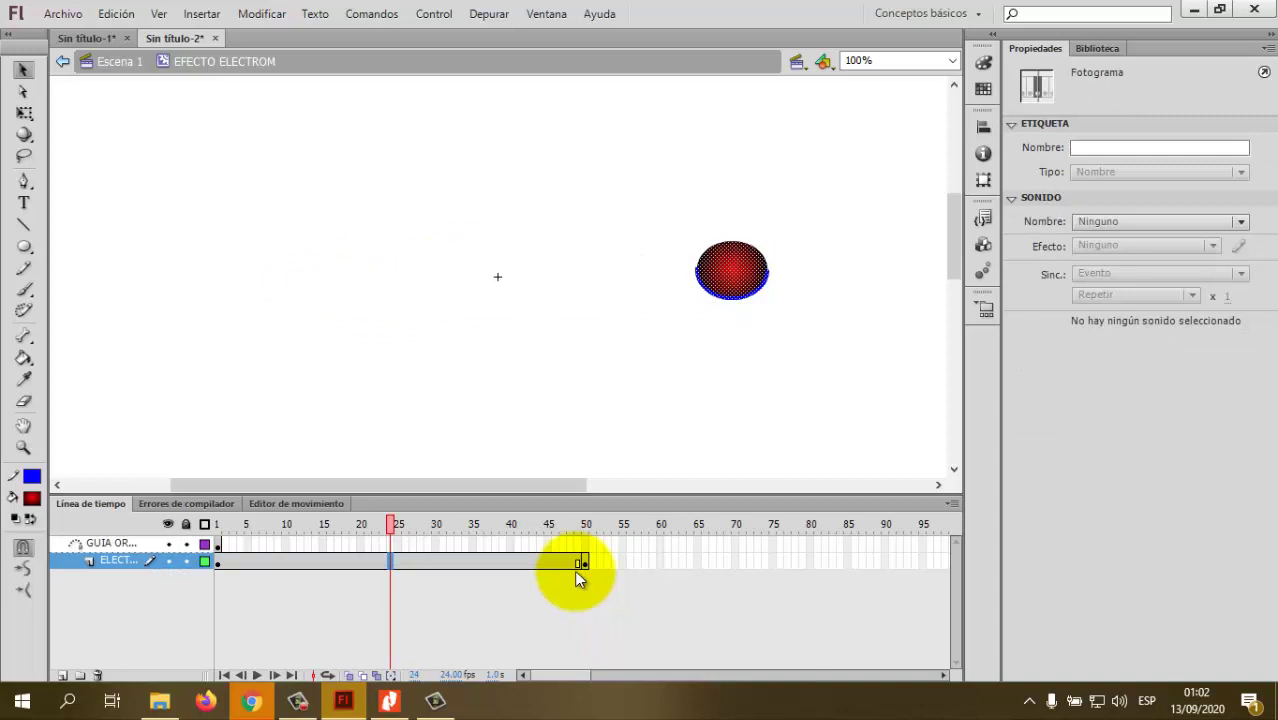
# - Select frames 1 to 50 of the electron layer and create a classic tween across them
pyautogui.moveTo(585, 560); pyautogui.dragTo(530, 568)
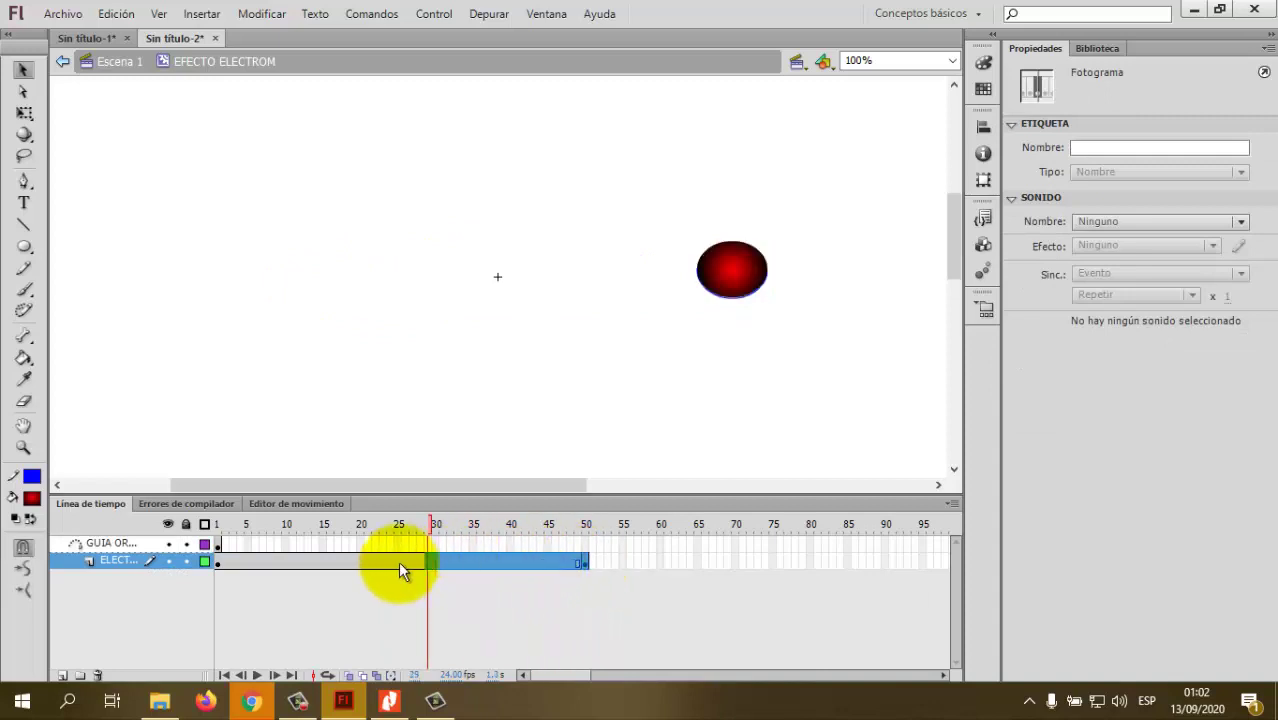
pyautogui.moveTo(247, 565); pyautogui.dragTo(210, 560)
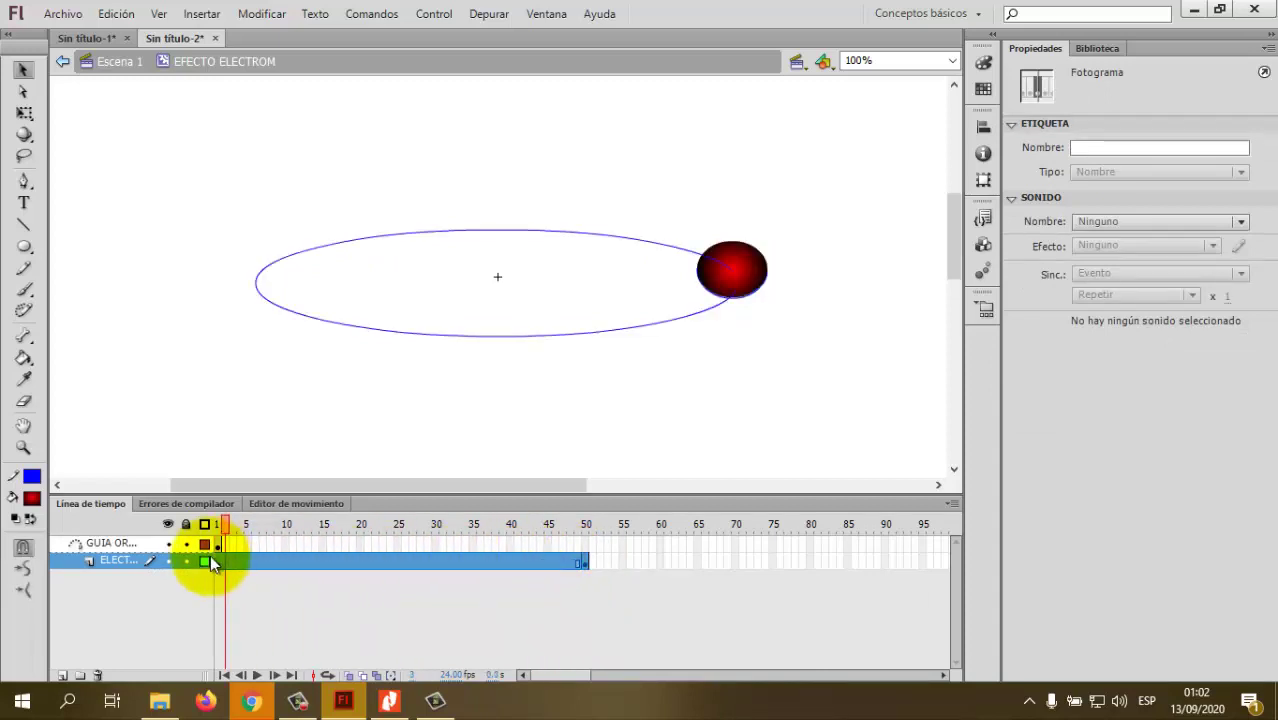
pyautogui.rightClick(357, 563)
pyautogui.click(498, 116)
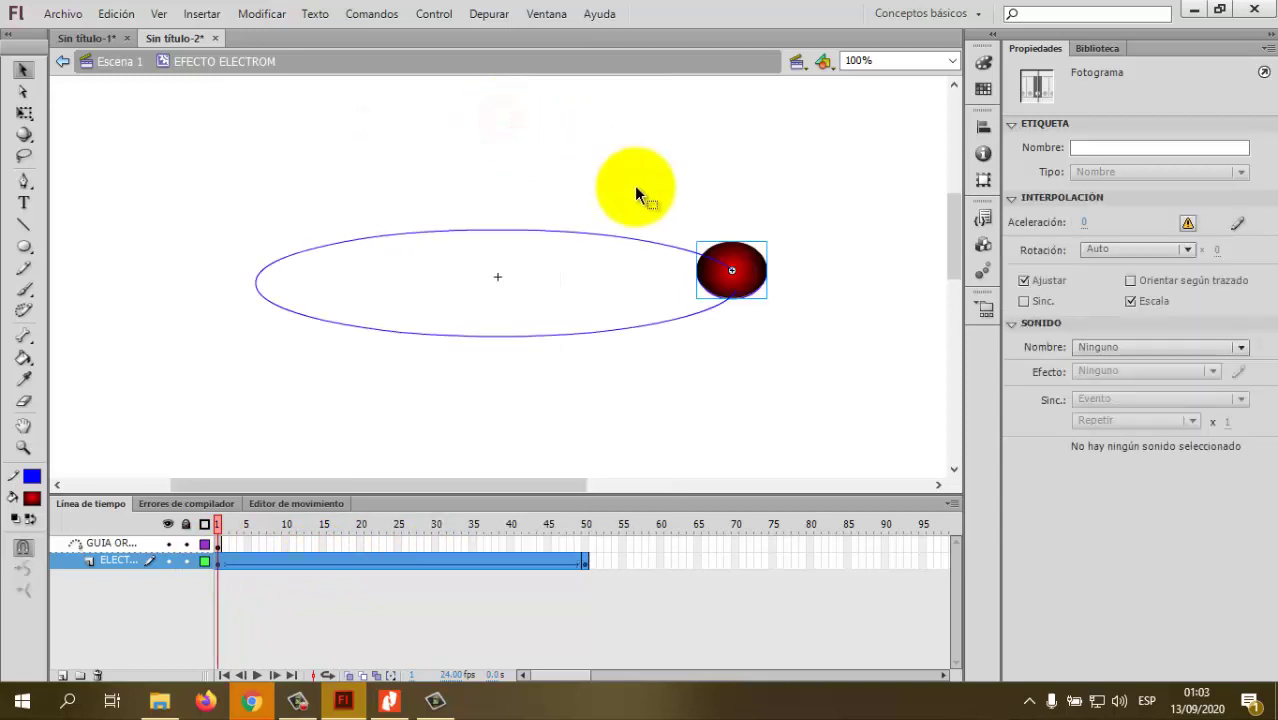
# - Insert a keyframe at frame 50 on the orbit guide layer
pyautogui.moveTo(224, 530); pyautogui.dragTo(586, 541)
pyautogui.rightClick(586, 543)
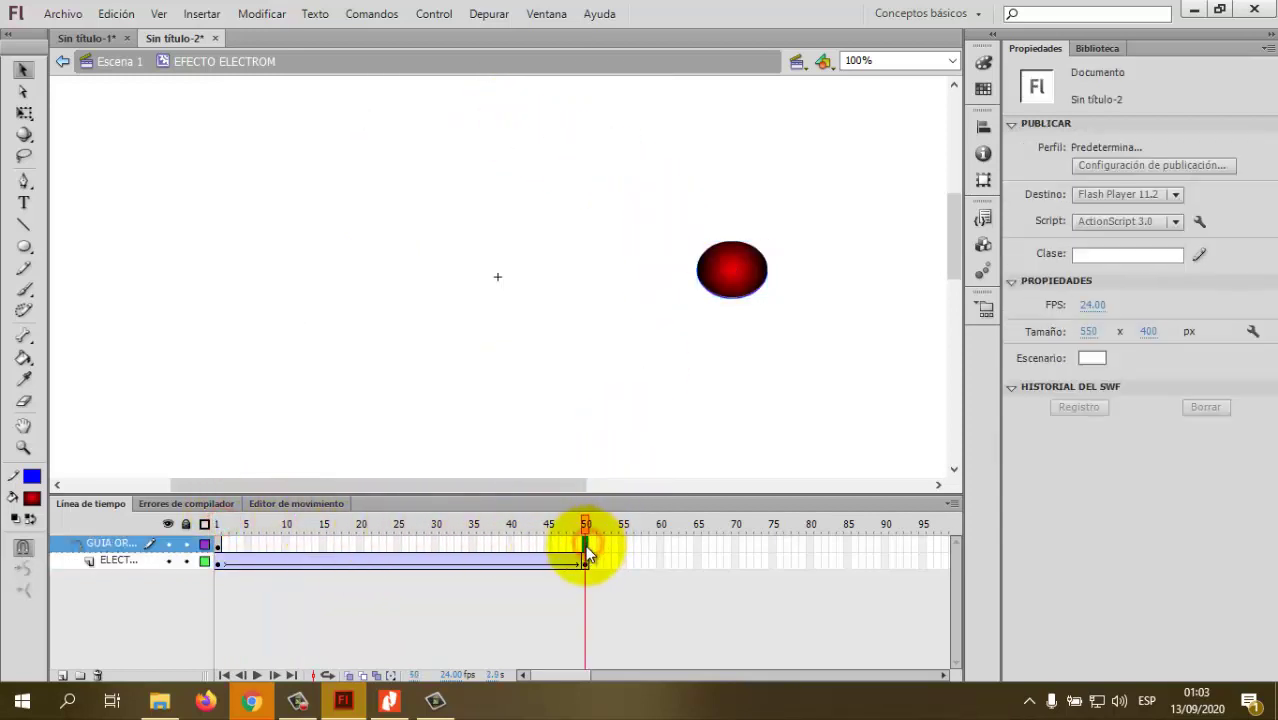
pyautogui.click(713, 176)
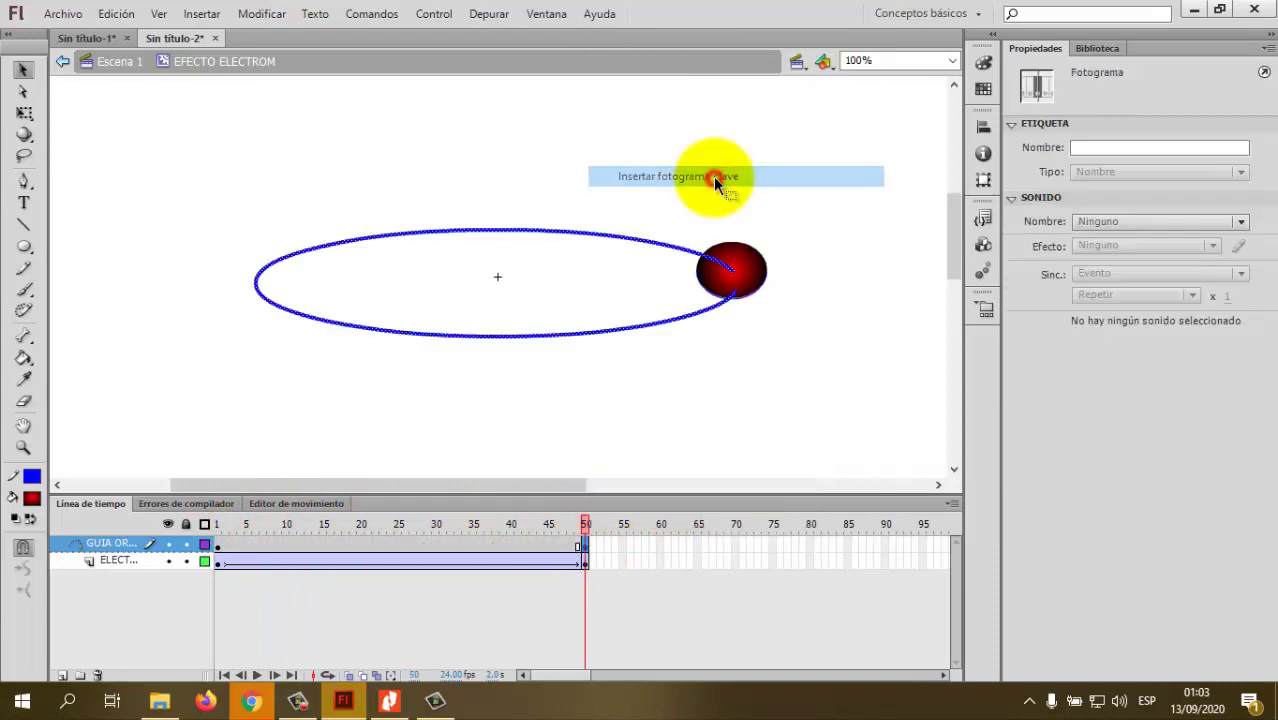
# - Test the movie, close the preview window and play the timeline from frame 1 to check the electron's motion
pyautogui.hotkey('ctrl', 'Return')
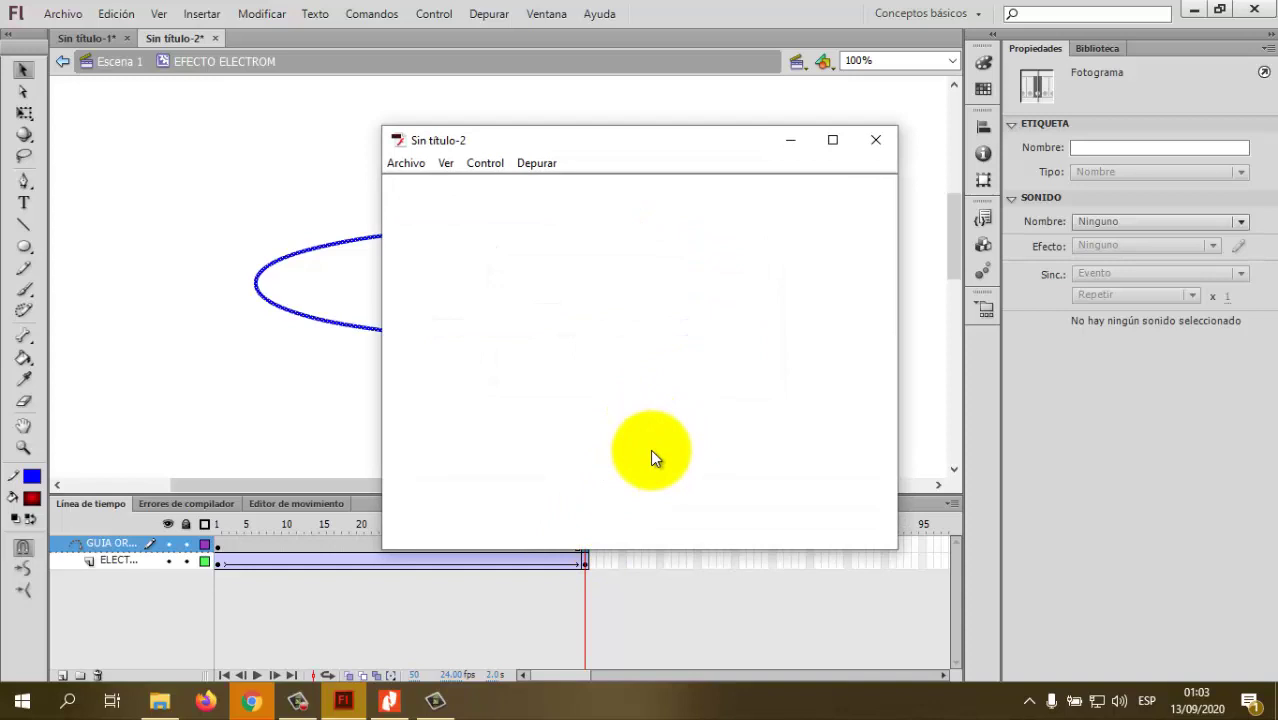
pyautogui.click(876, 140)
pyautogui.press('Return')
pyautogui.click(251, 545)
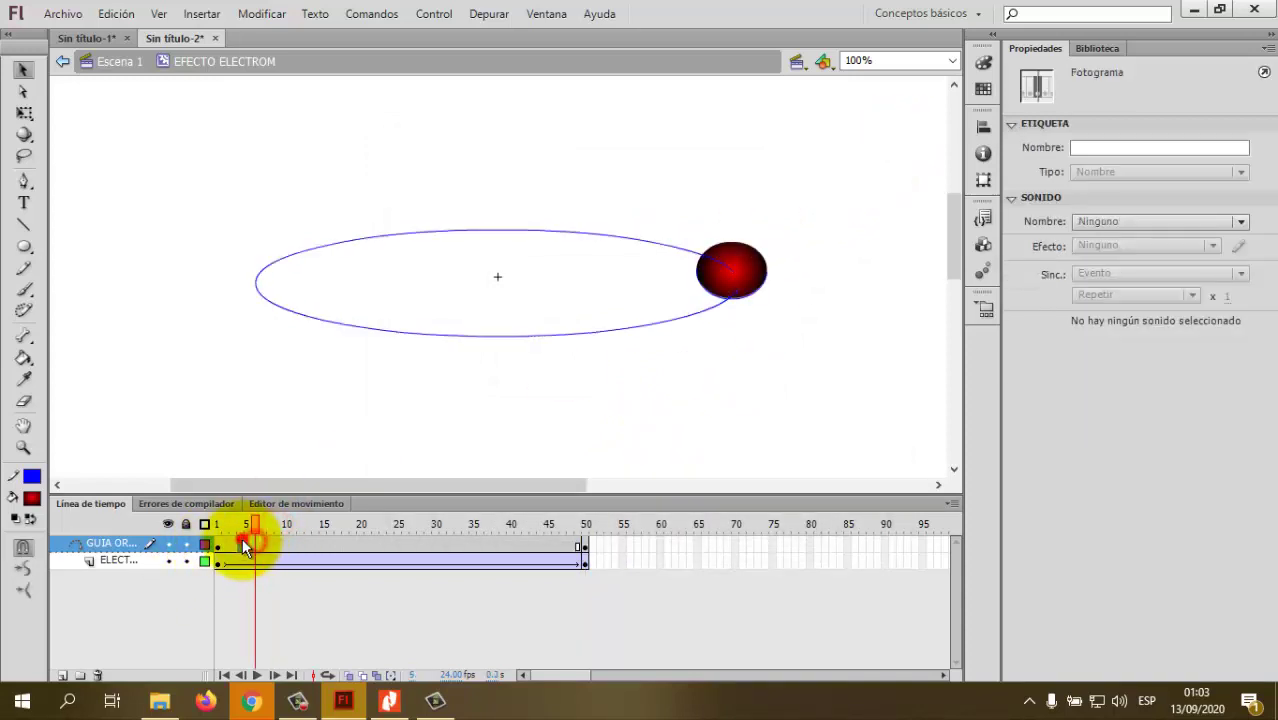
pyautogui.click(218, 526)
pyautogui.press('Return')
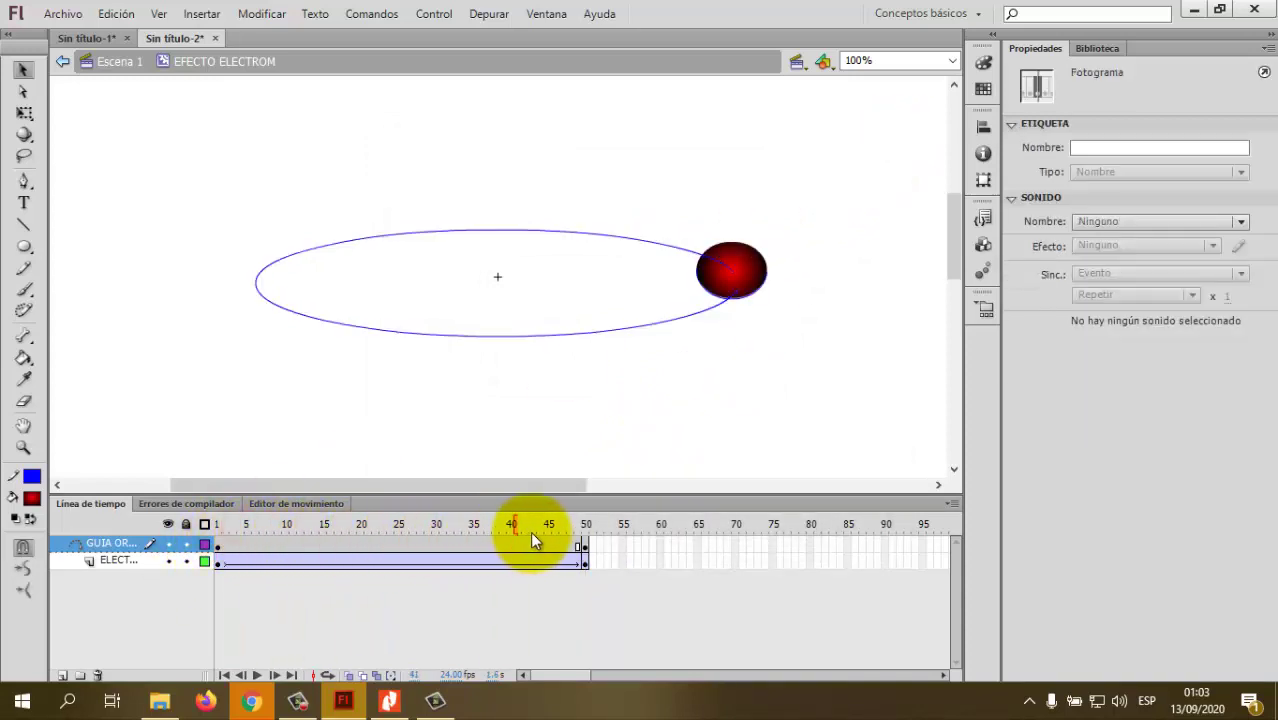
pyautogui.press('Return')
pyautogui.click(240, 585)
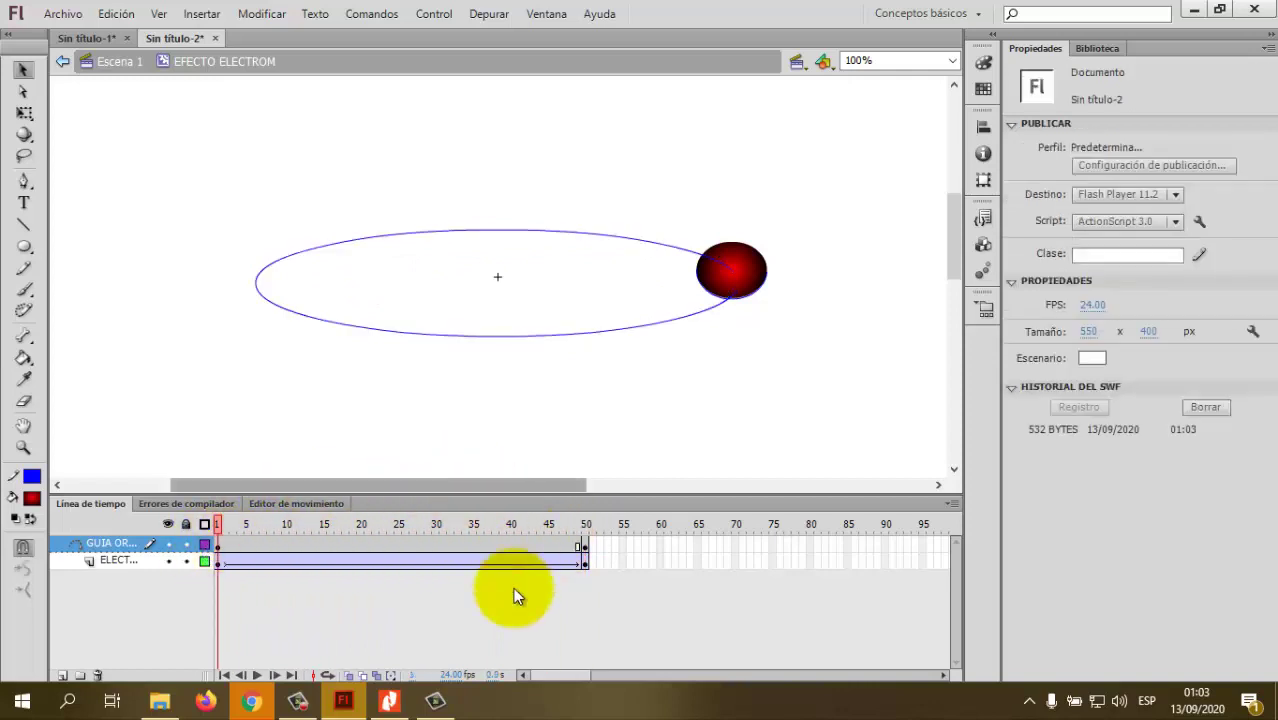
pyautogui.click(465, 437)
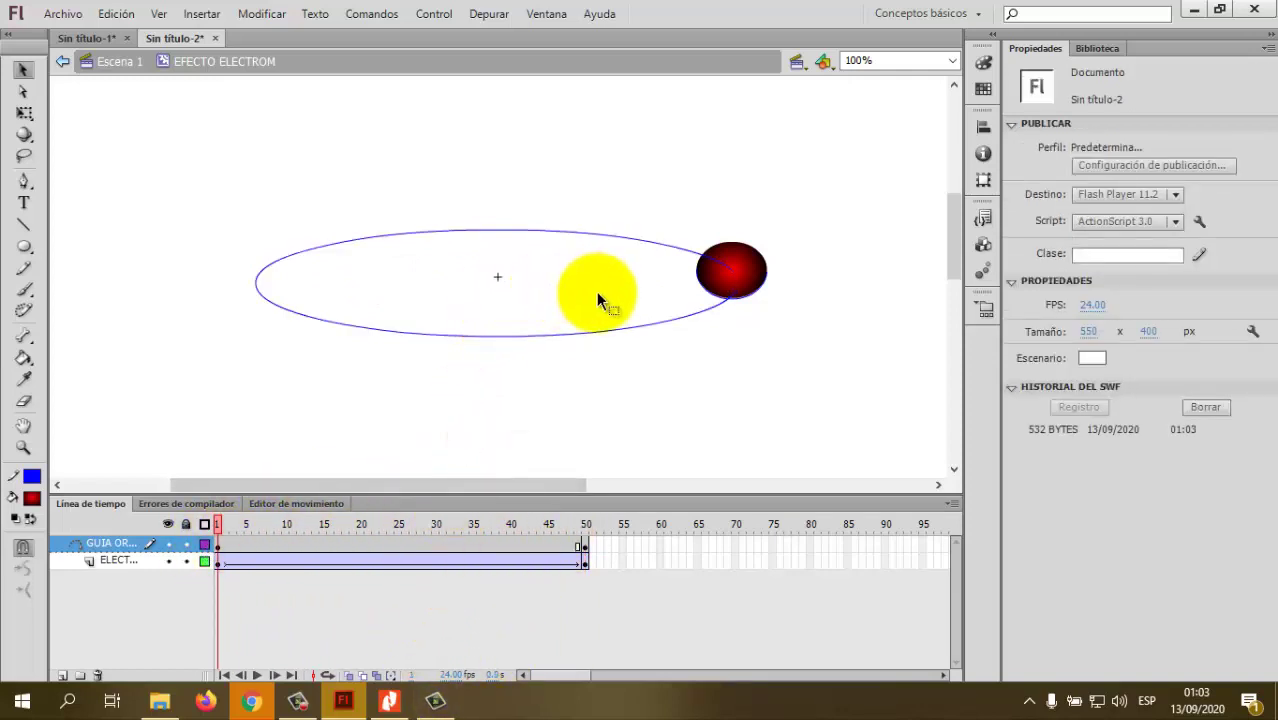
pyautogui.moveTo(598, 298)
pyautogui.mouseDown()
pyautogui.moveTo(729, 258)
pyautogui.moveTo(532, 320)
pyautogui.moveTo(590, 298)
pyautogui.mouseUp()
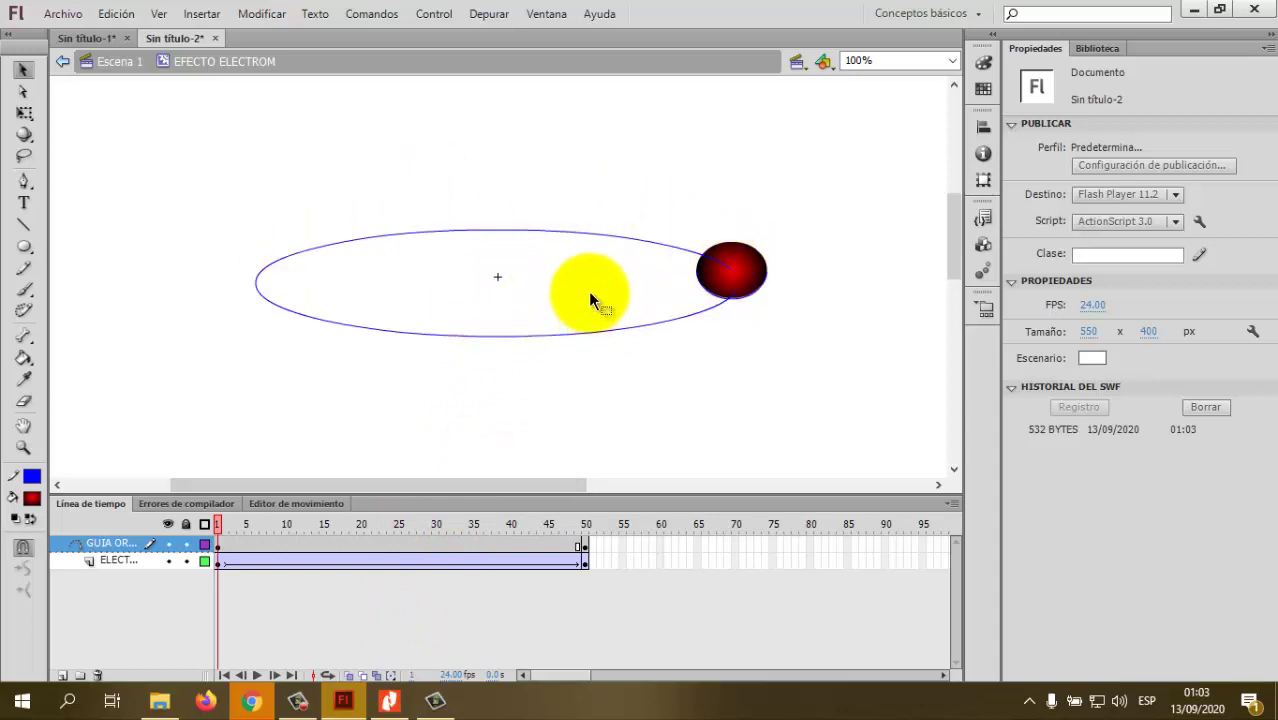